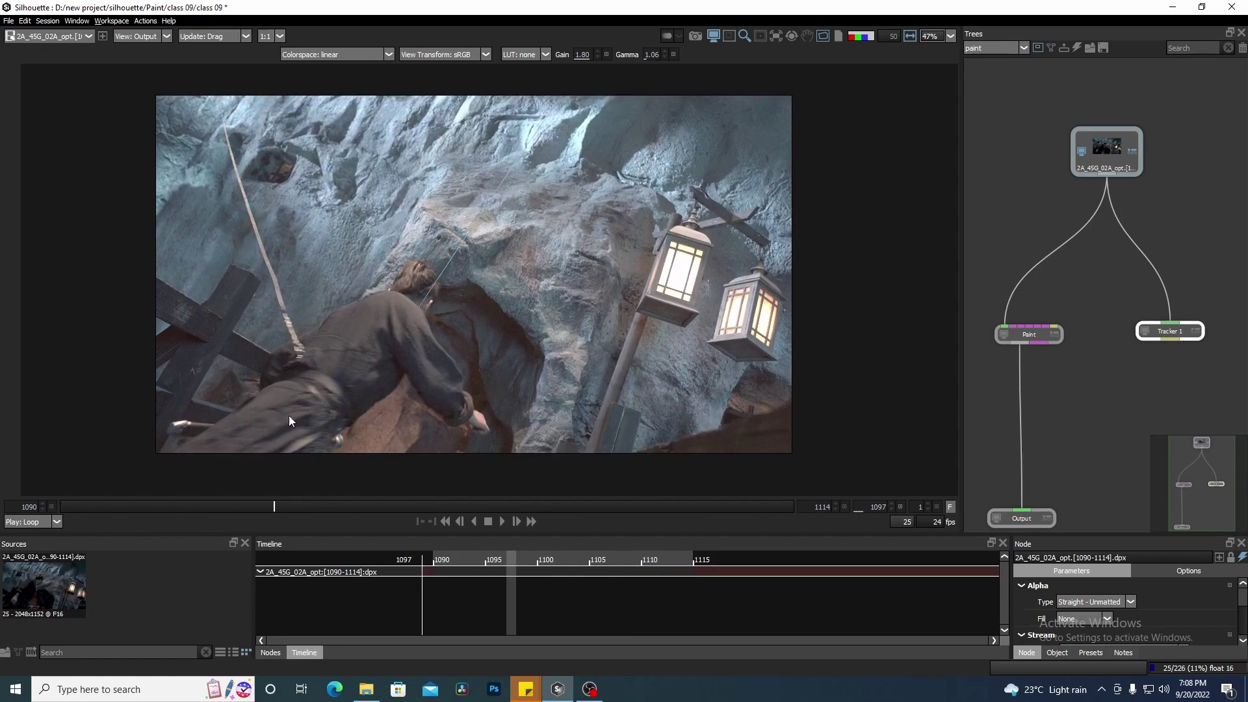
Play the original cave shot and examine the wires attached to the actor
{"action": "scroll", "coordinate": [439, 326], "scroll_direction": "up", "scroll_amount": 2}
{"action": "left_click_drag", "start_coordinate": [453, 325], "coordinate": [504, 355]}
{"action": "left_click_drag", "start_coordinate": [240, 175], "coordinate": [264, 194]}
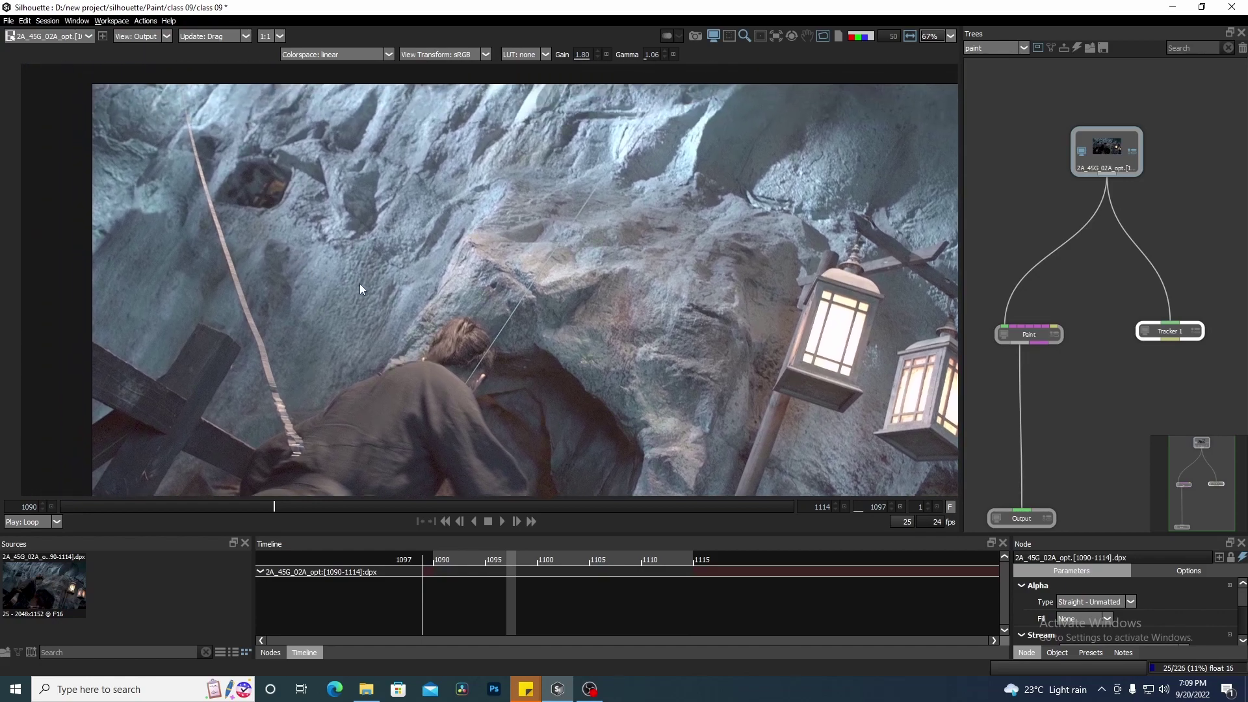
{"action": "left_click_drag", "start_coordinate": [514, 306], "coordinate": [494, 293]}
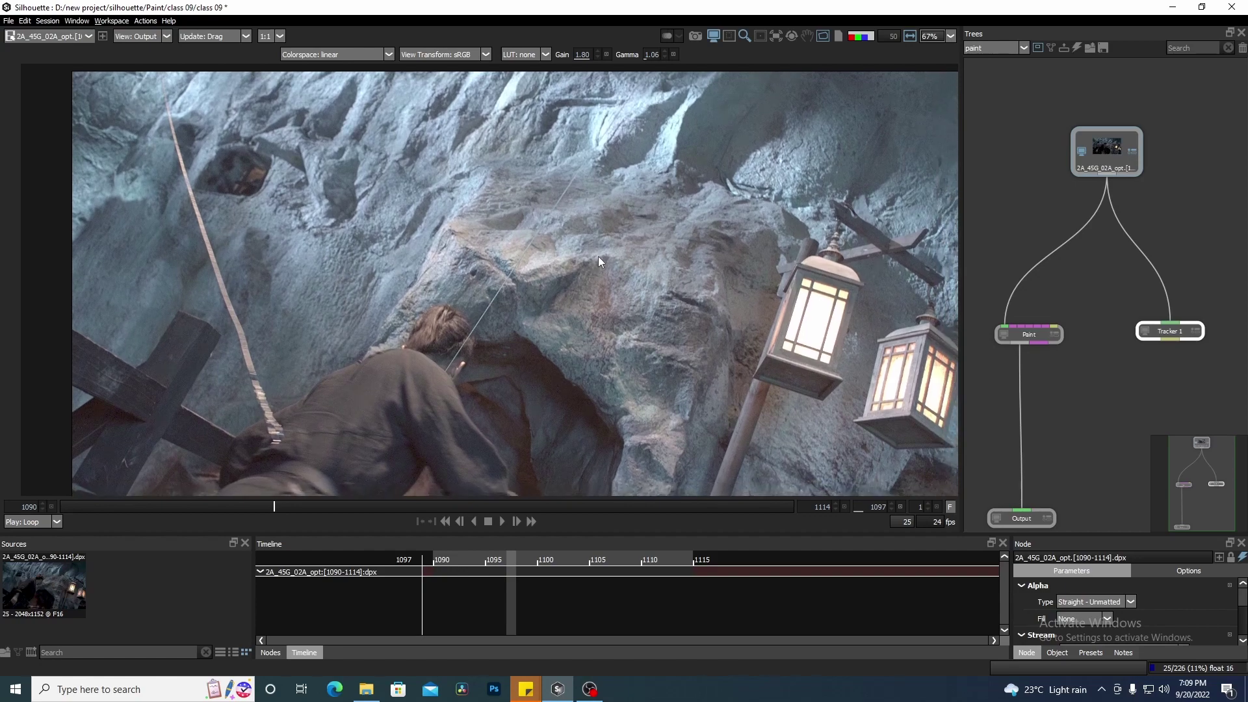
{"action": "left_click_drag", "start_coordinate": [593, 258], "coordinate": [639, 263]}
{"action": "left_click_drag", "start_coordinate": [680, 348], "coordinate": [645, 312]}
{"action": "scroll", "coordinate": [490, 347], "scroll_direction": "down", "scroll_amount": 1}
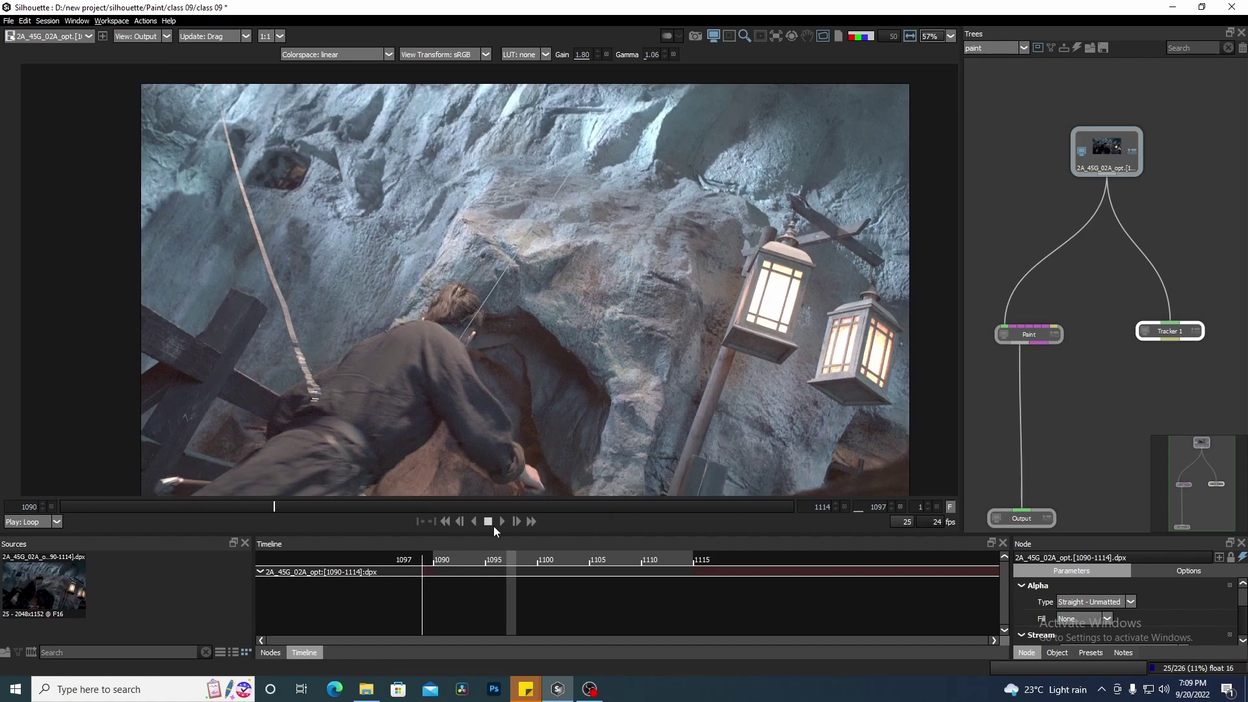
{"action": "left_click", "coordinate": [501, 521]}
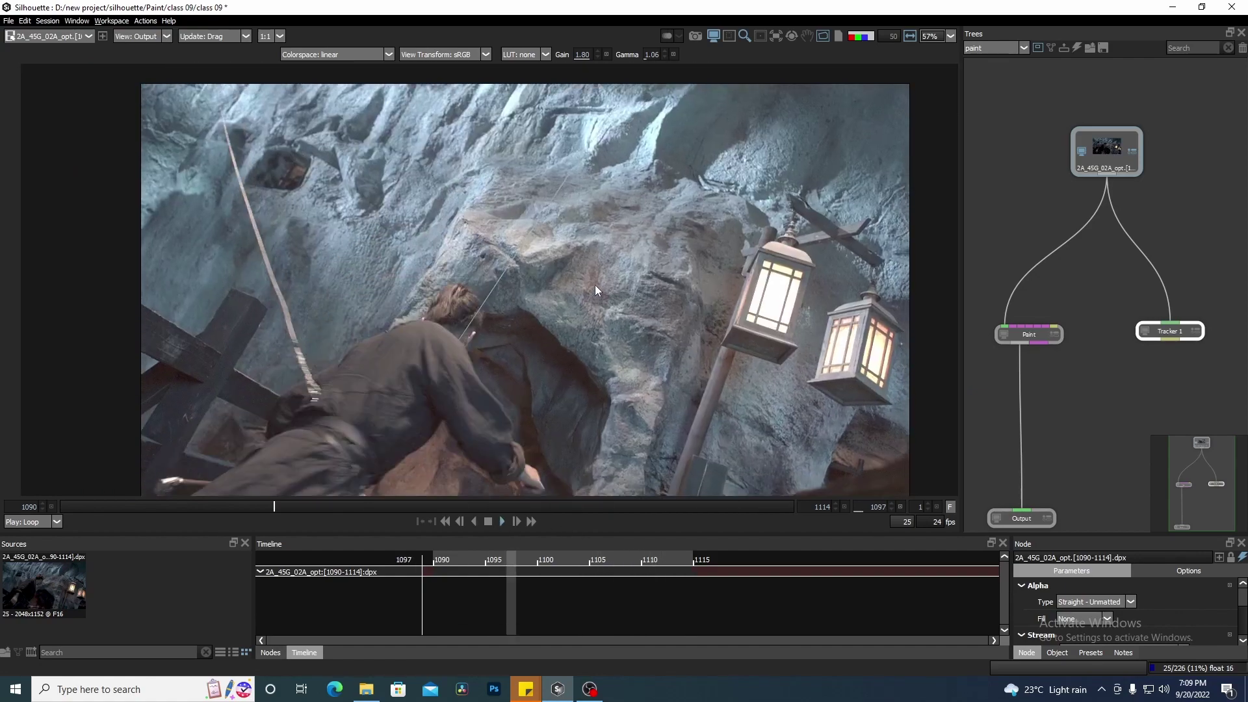
{"action": "left_click_drag", "start_coordinate": [595, 284], "coordinate": [573, 306]}
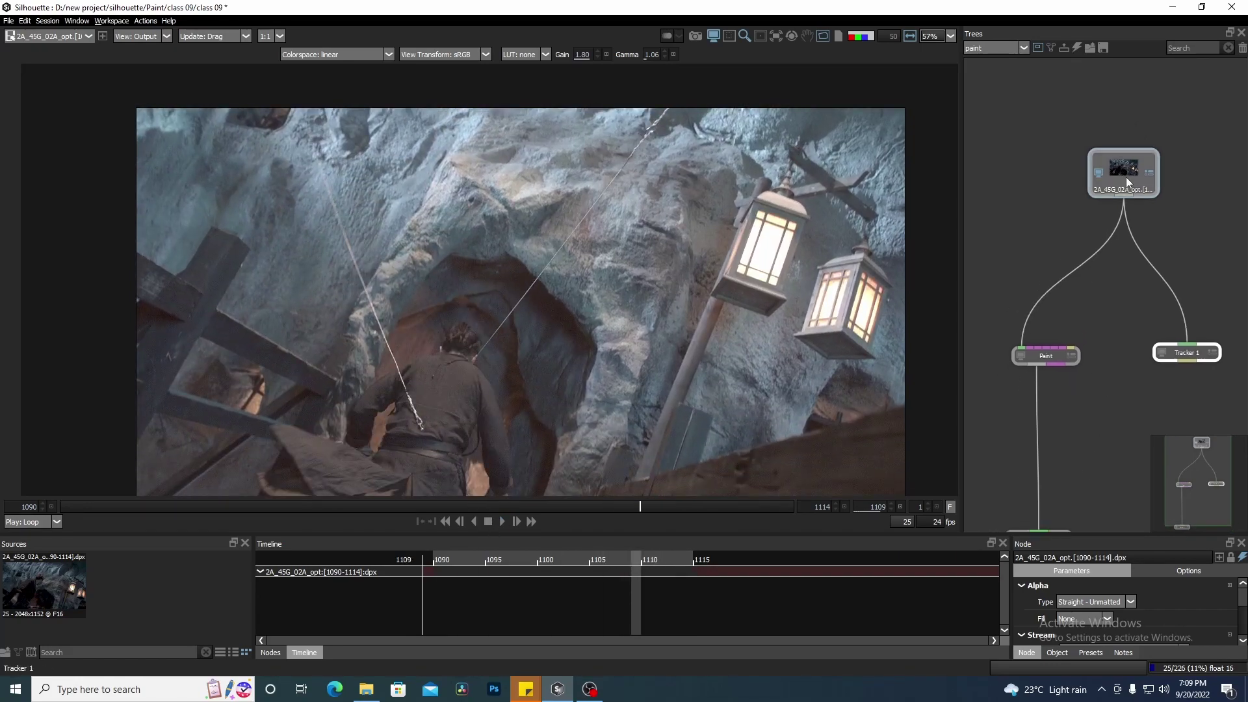
View the existing Paint node's output and play it to review the wire cleanup across the shot
{"action": "left_click_drag", "start_coordinate": [1125, 176], "coordinate": [1092, 160]}
{"action": "left_click", "coordinate": [1054, 354]}
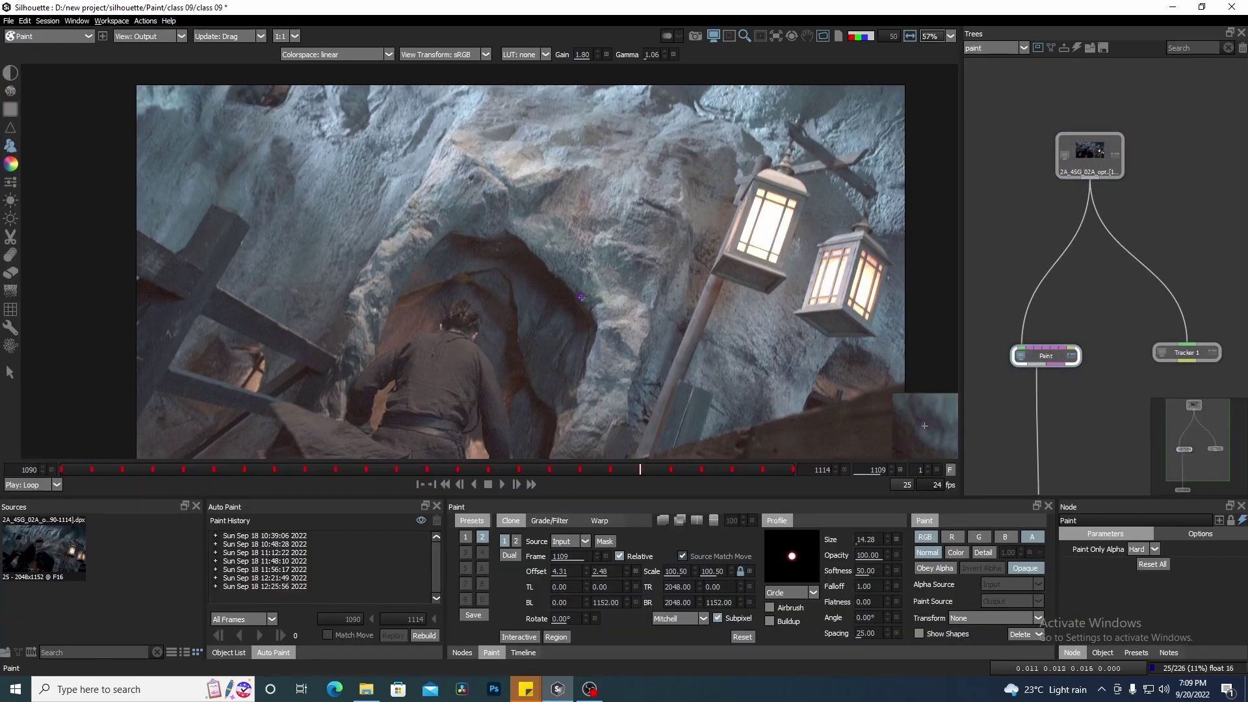
{"action": "left_click_drag", "start_coordinate": [542, 224], "coordinate": [507, 193]}
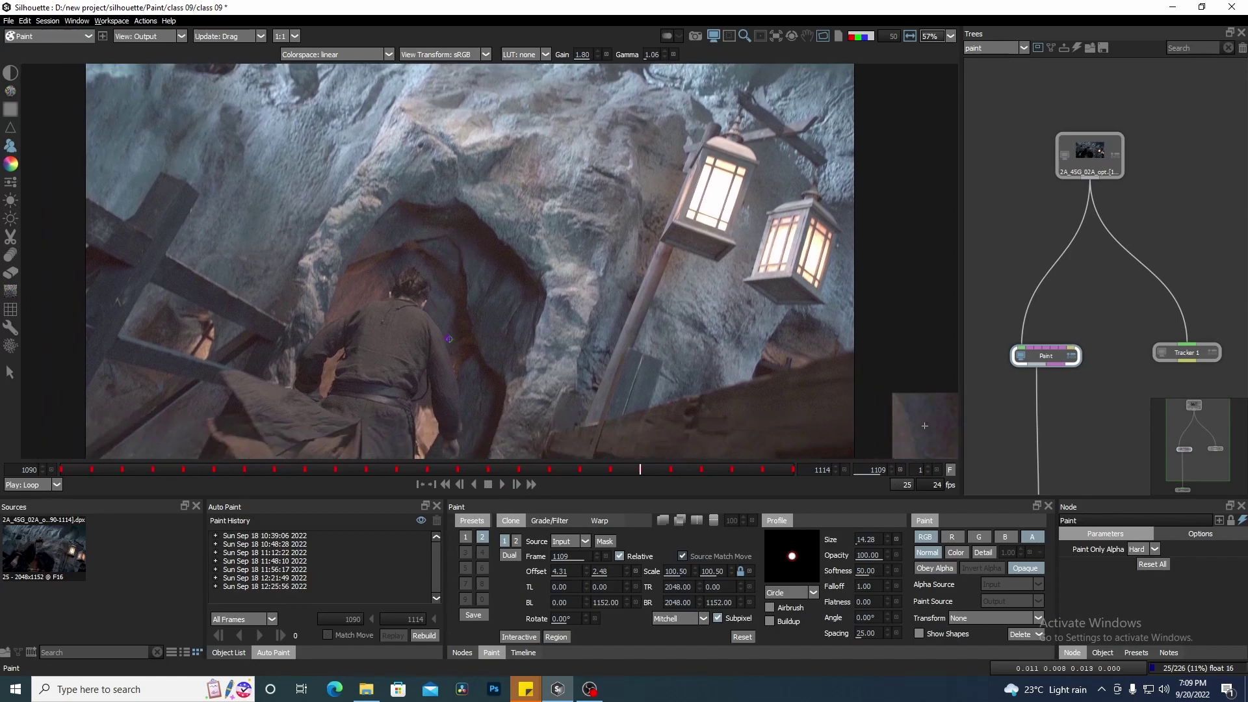
{"action": "left_click", "coordinate": [502, 484]}
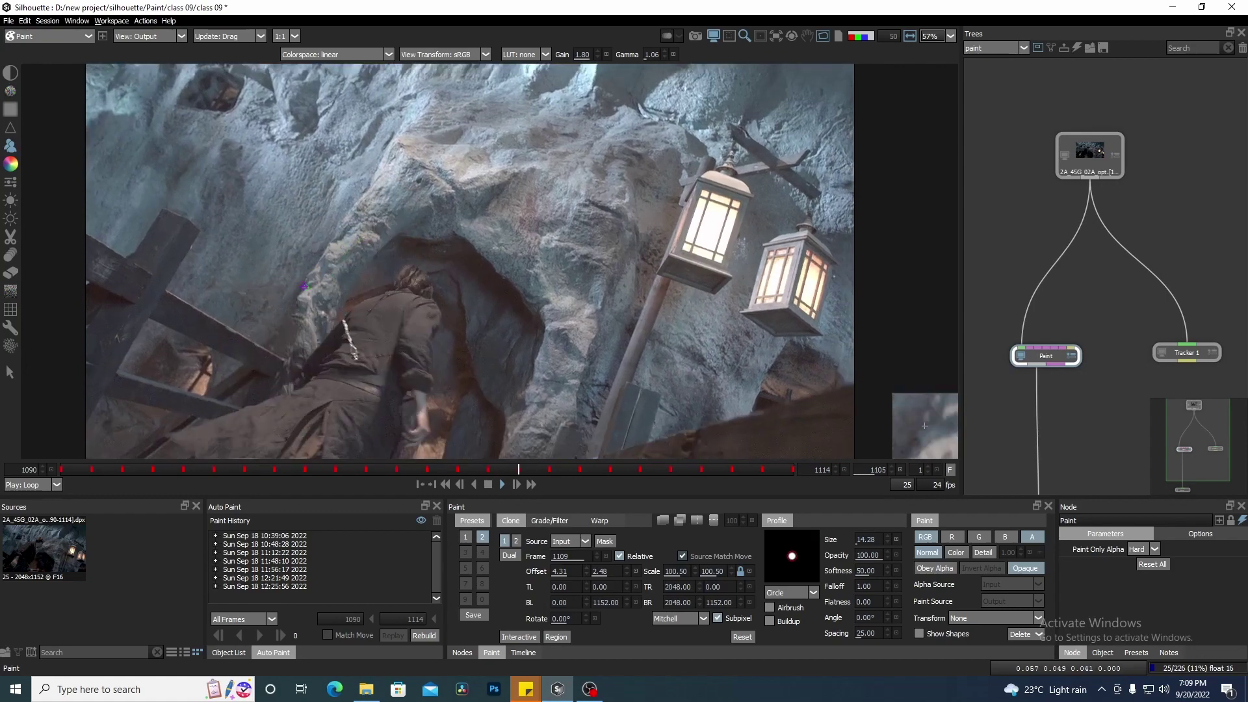
{"action": "scroll", "coordinate": [383, 319], "scroll_direction": "down", "scroll_amount": 1}
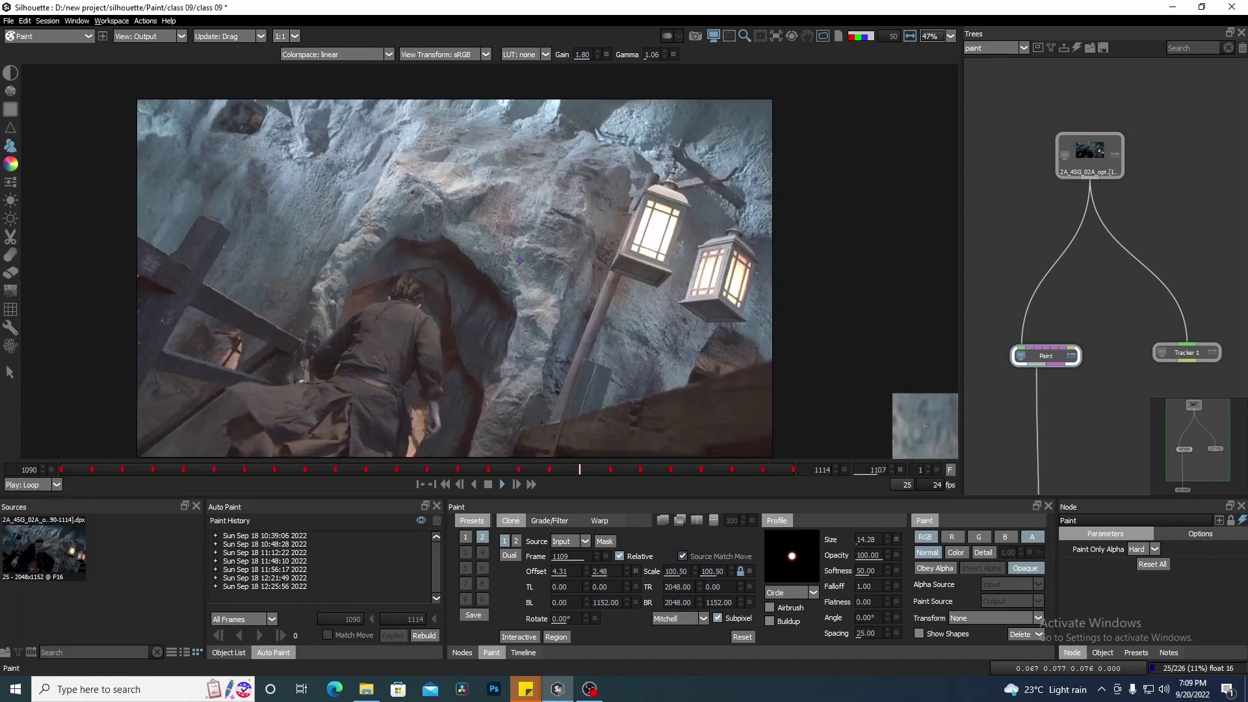
{"action": "left_click", "coordinate": [488, 484]}
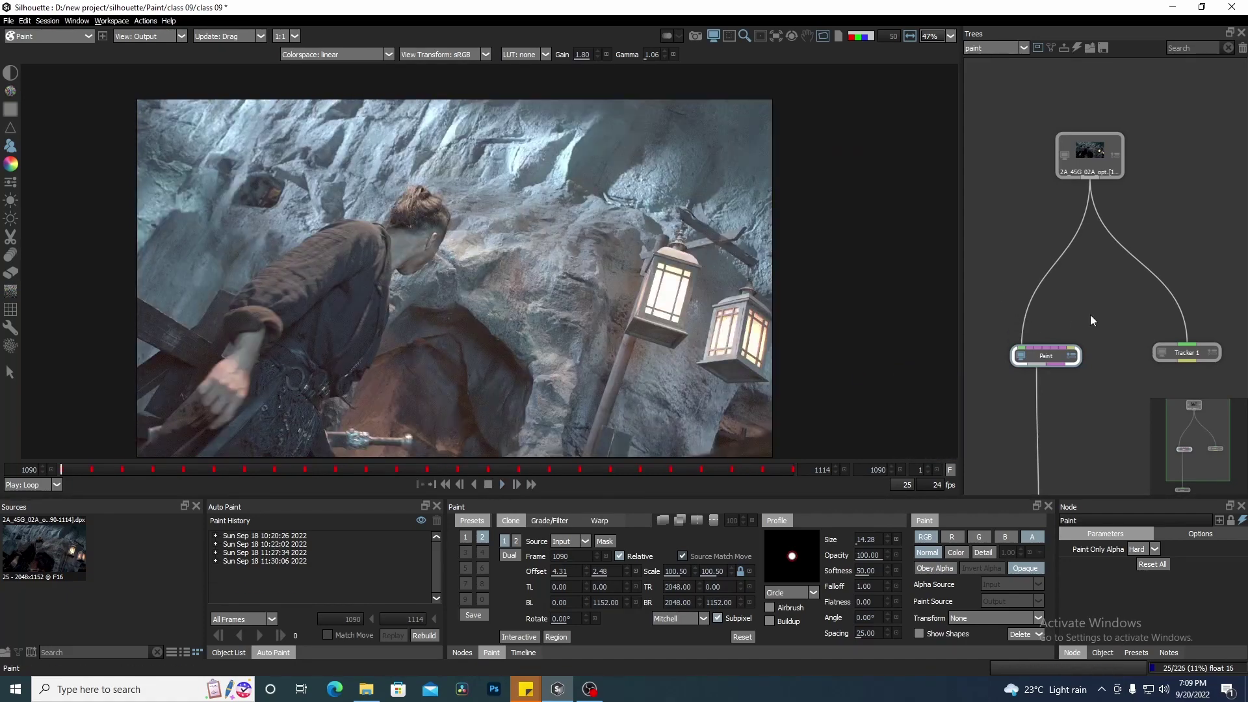
{"action": "left_click_drag", "start_coordinate": [1078, 288], "coordinate": [1073, 295]}
{"action": "mouse_move", "coordinate": [1043, 361]}
{"action": "left_mouse_down"}
{"action": "mouse_move", "coordinate": [1059, 375]}
{"action": "mouse_move", "coordinate": [1039, 383]}
{"action": "left_mouse_up"}
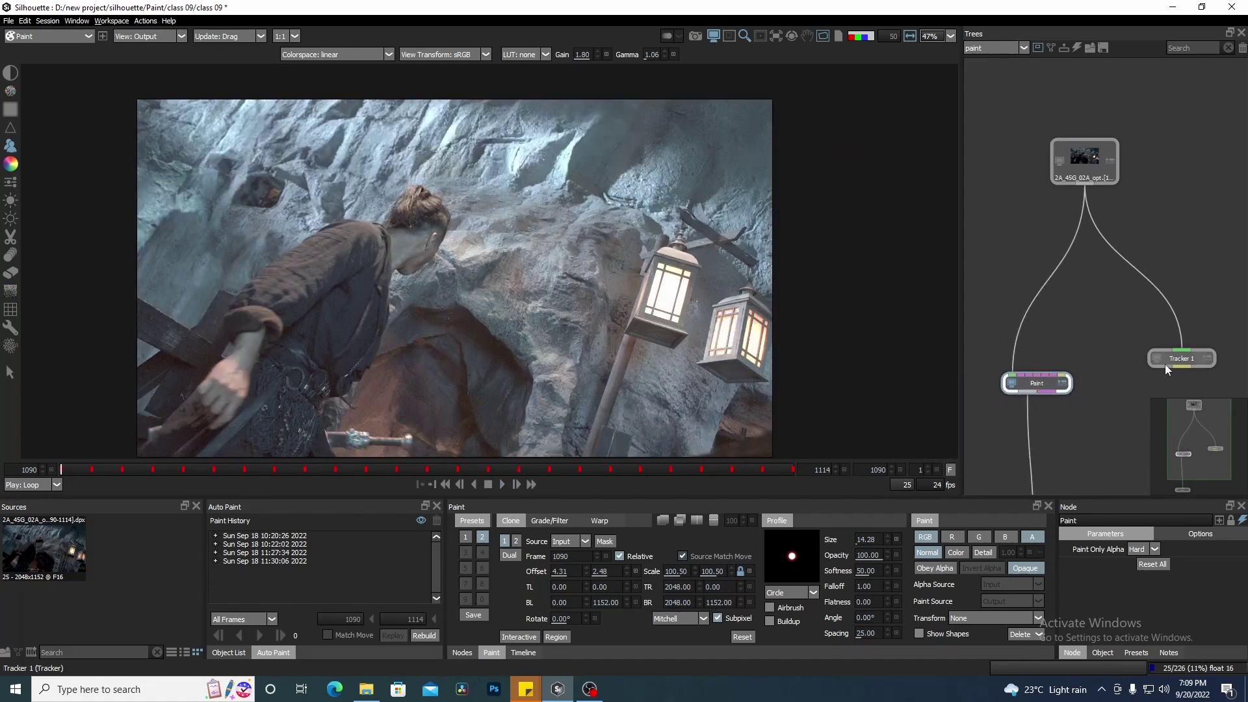
{"action": "mouse_move", "coordinate": [1186, 356]}
{"action": "left_mouse_down"}
{"action": "mouse_move", "coordinate": [1170, 377]}
{"action": "mouse_move", "coordinate": [1154, 365]}
{"action": "mouse_move", "coordinate": [1156, 283]}
{"action": "left_mouse_up"}
{"action": "mouse_move", "coordinate": [1211, 234]}
{"action": "left_mouse_down"}
{"action": "mouse_move", "coordinate": [1121, 288]}
{"action": "mouse_move", "coordinate": [976, 337]}
{"action": "mouse_move", "coordinate": [965, 365]}
{"action": "left_mouse_up"}
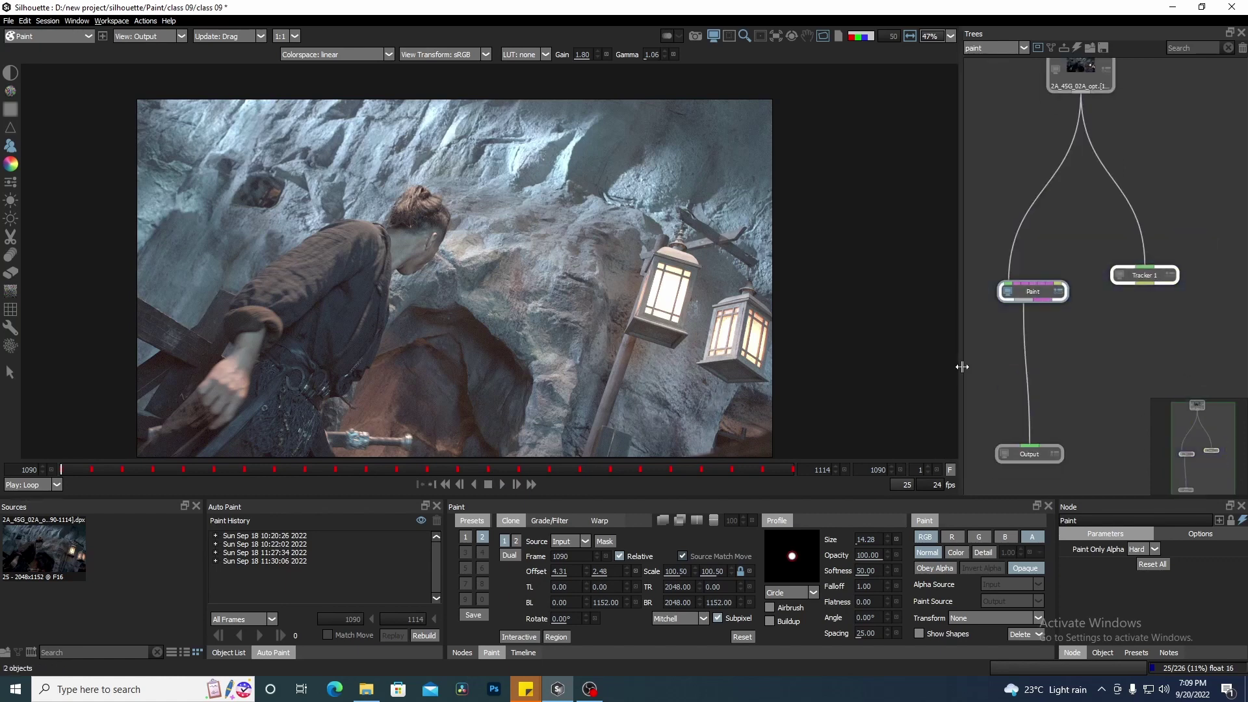
{"action": "left_click_drag", "start_coordinate": [1152, 165], "coordinate": [1128, 230]}
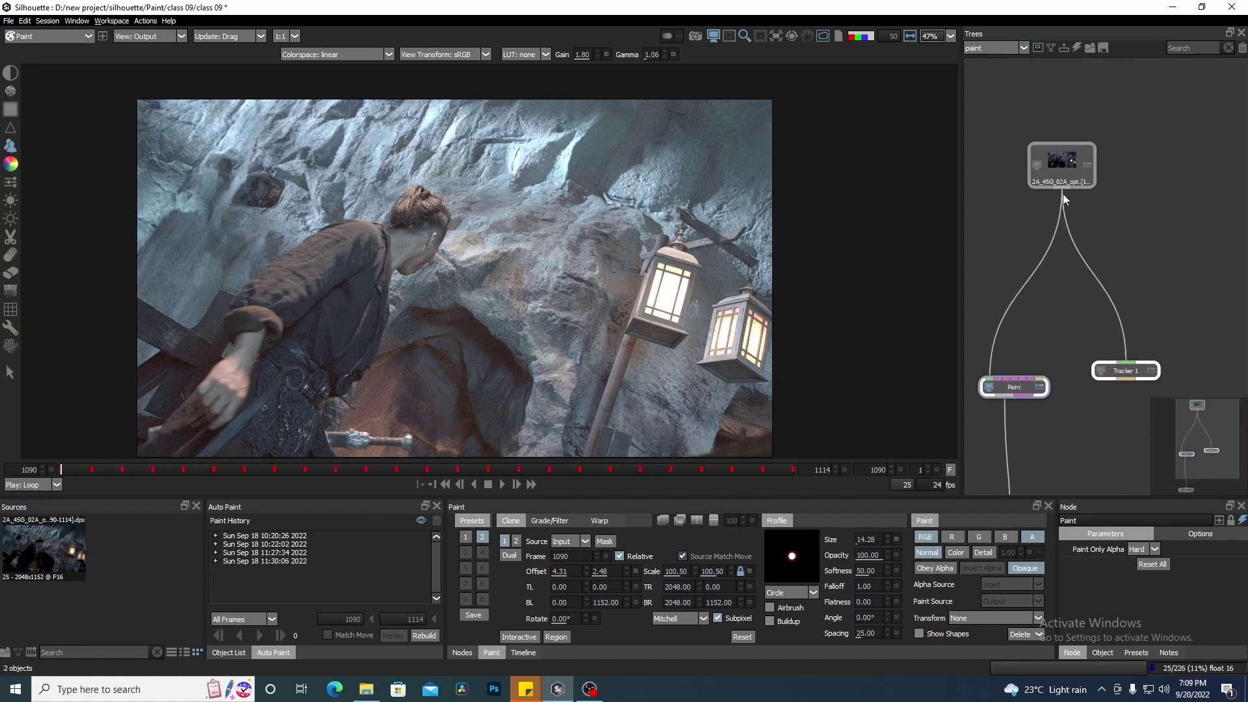
Copy the source clip node and paste the duplicate into an empty area of the node tree
{"action": "left_click", "coordinate": [1051, 173]}
{"action": "left_click_drag", "start_coordinate": [1116, 232], "coordinate": [807, 243]}
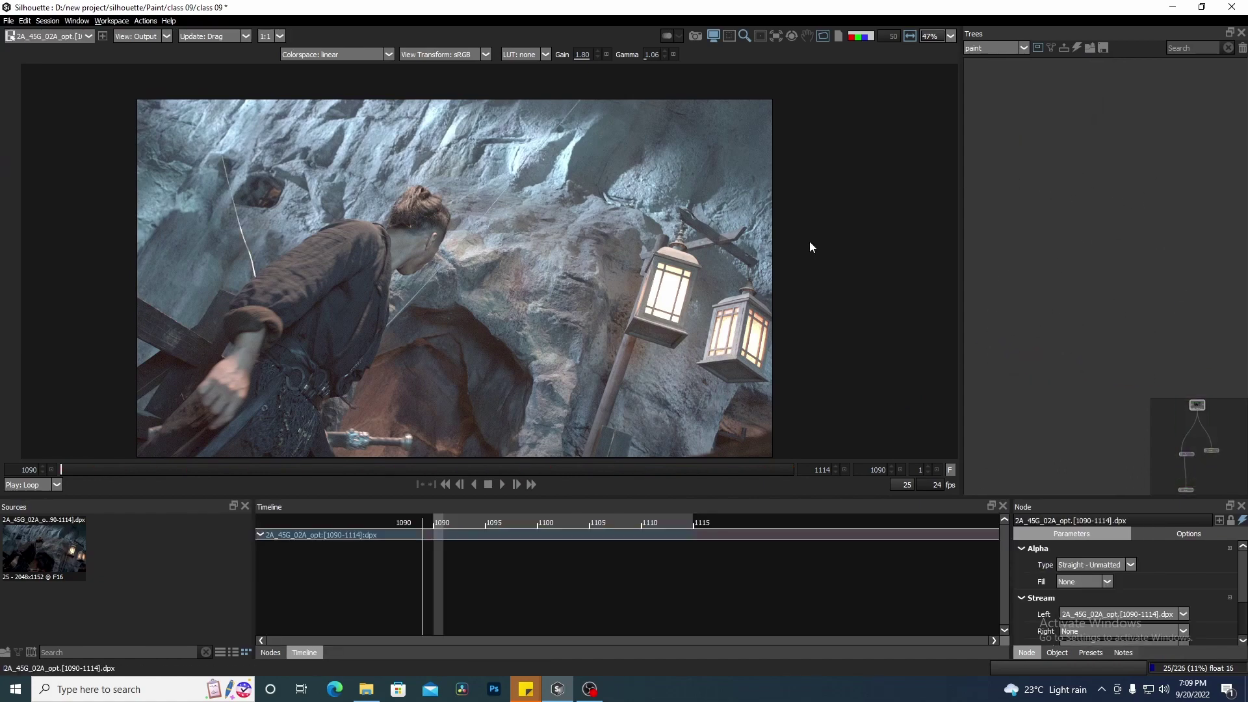
{"action": "left_click", "coordinate": [1136, 204]}
{"action": "key", "text": "ctrl+v"}
{"action": "left_click_drag", "start_coordinate": [1138, 202], "coordinate": [1133, 190]}
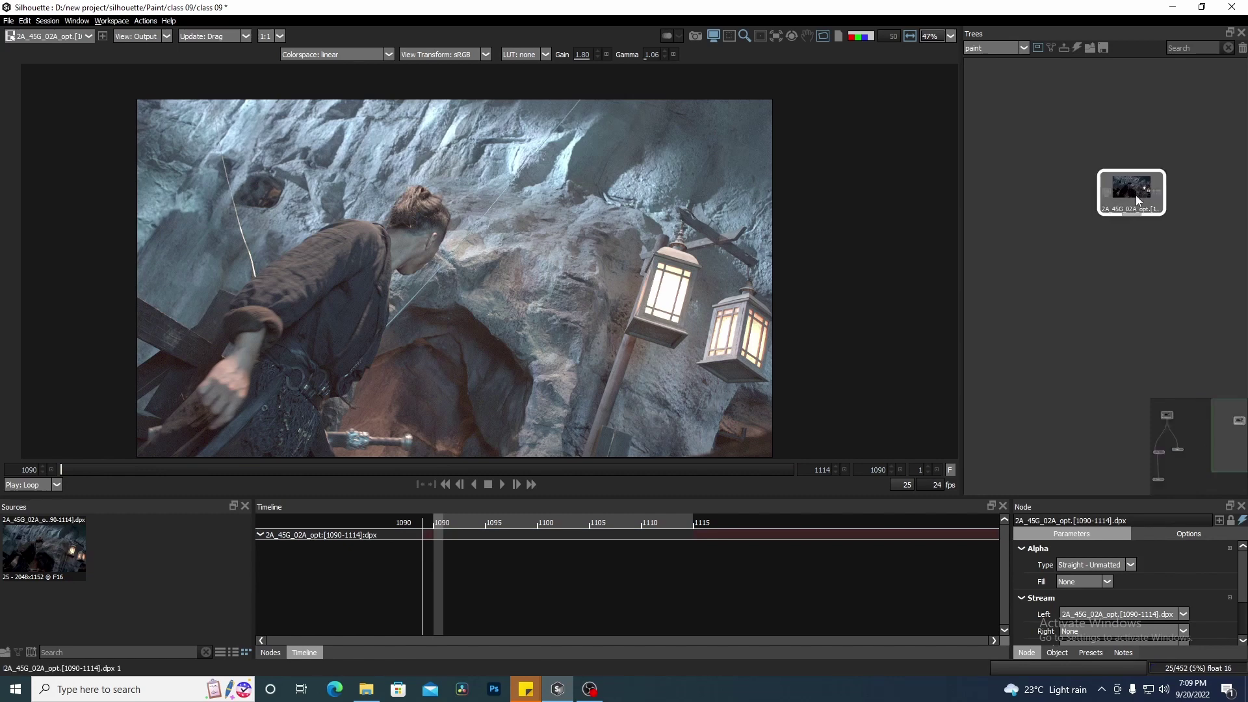
Add a Tracker node fed by the duplicated source clip and space the two nodes apart
{"action": "left_click_drag", "start_coordinate": [689, 208], "coordinate": [695, 226]}
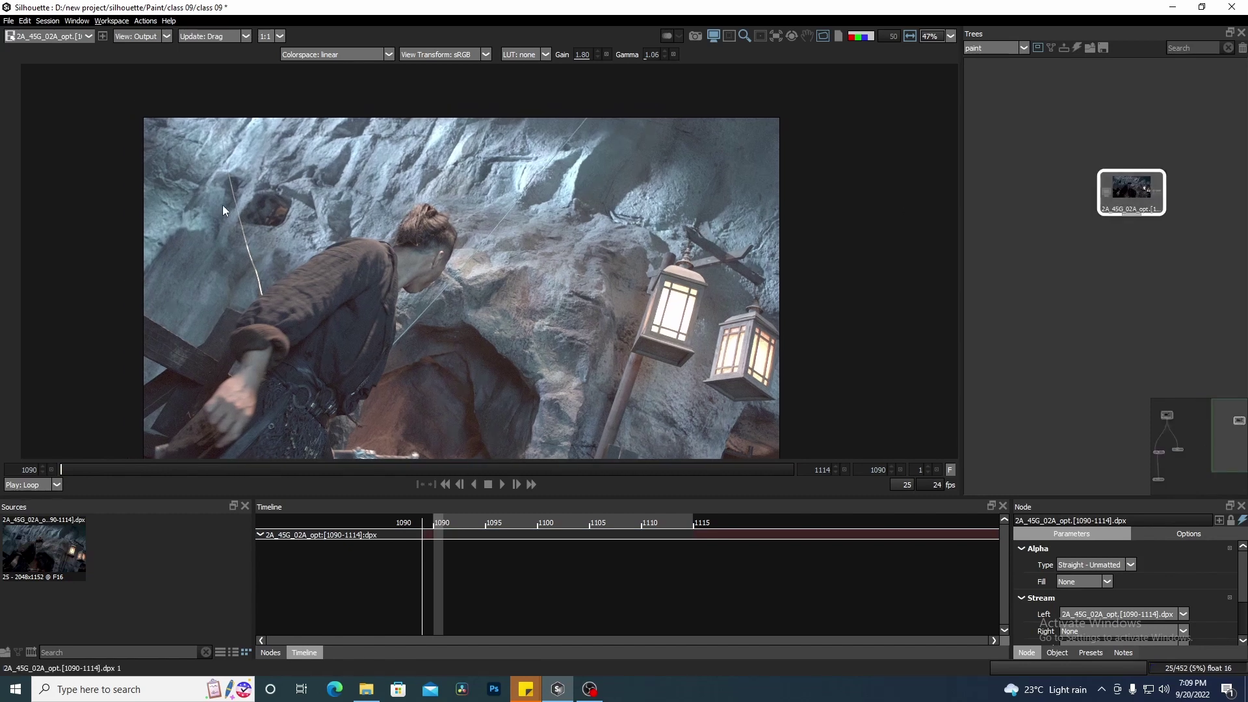
{"action": "left_click_drag", "start_coordinate": [220, 471], "coordinate": [430, 466]}
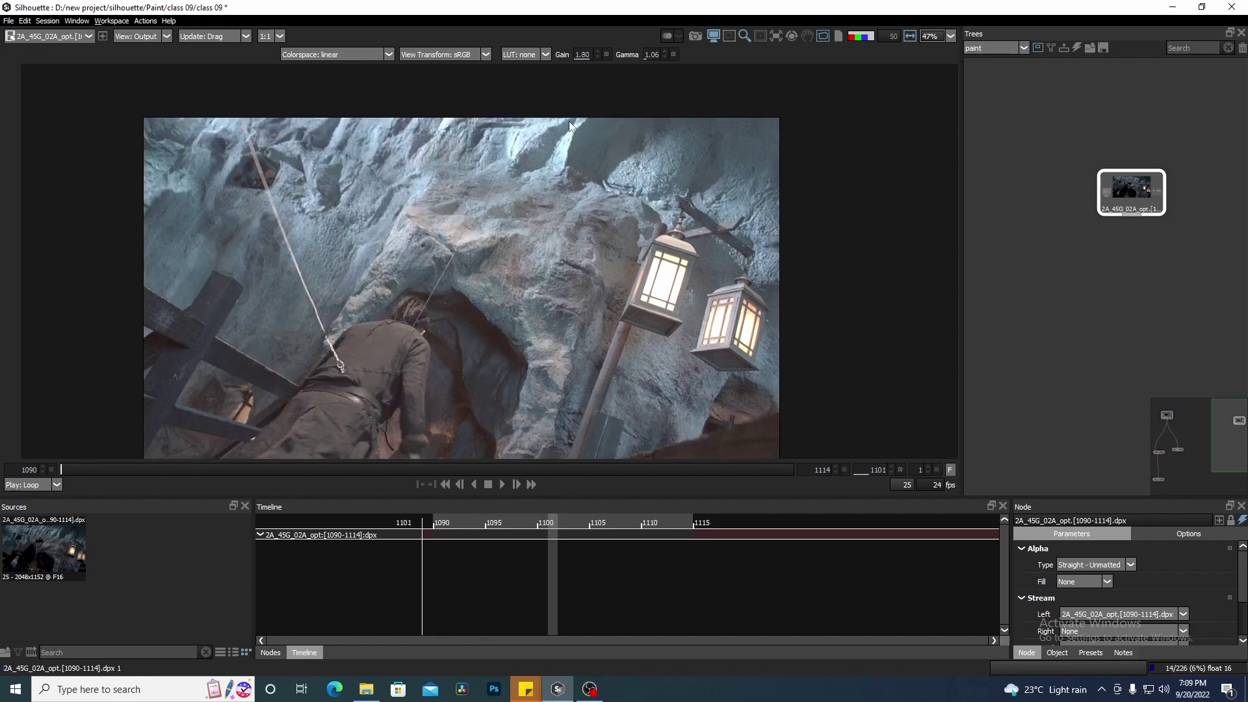
{"action": "key", "text": "Home"}
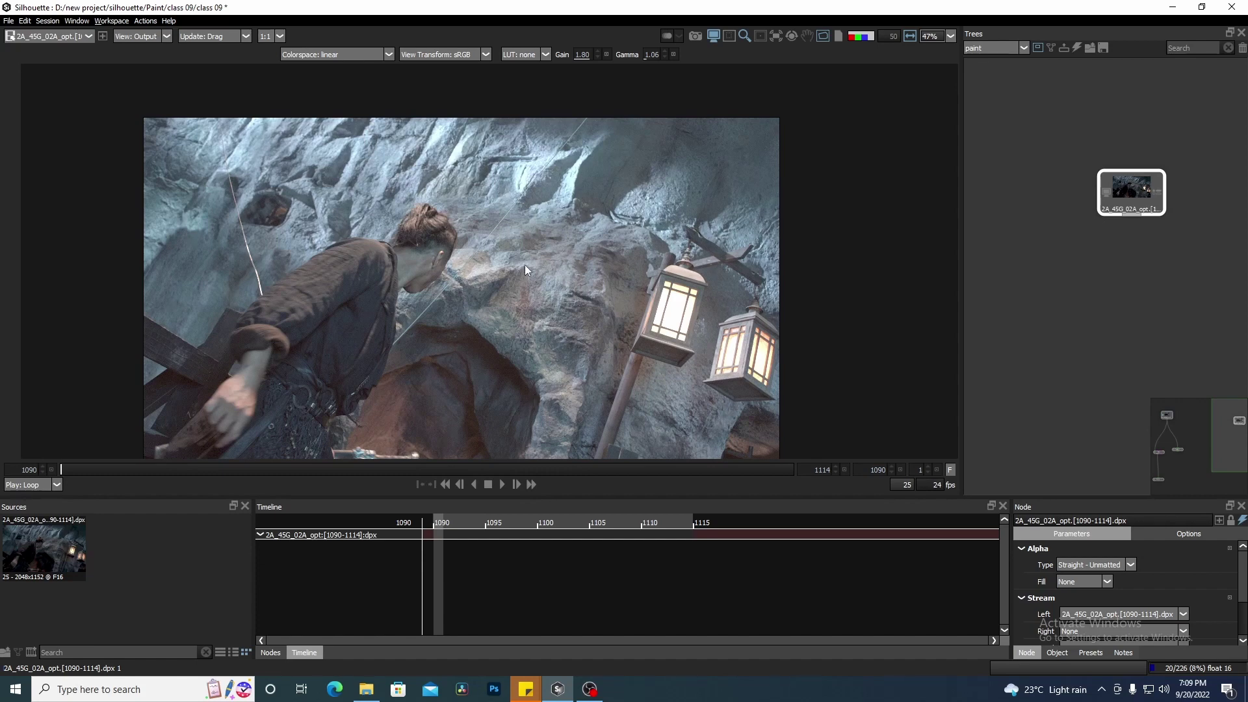
{"action": "left_click", "coordinate": [268, 652]}
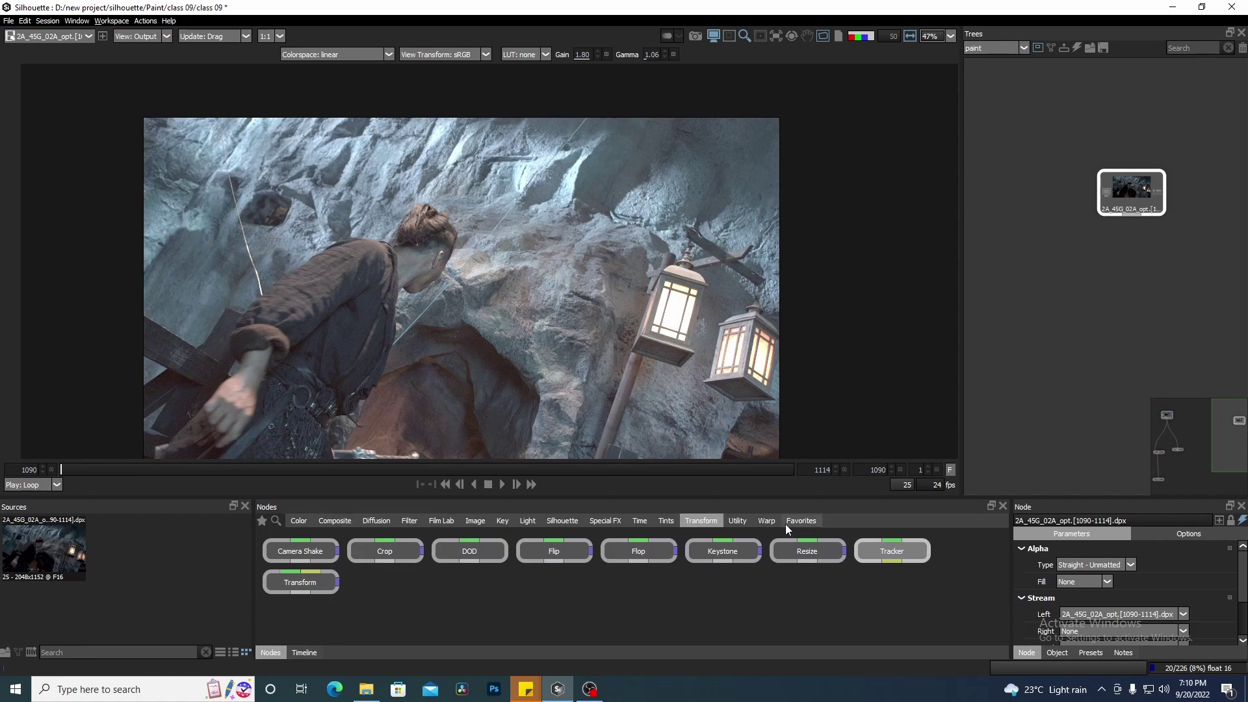
{"action": "left_click_drag", "start_coordinate": [882, 551], "coordinate": [1167, 276]}
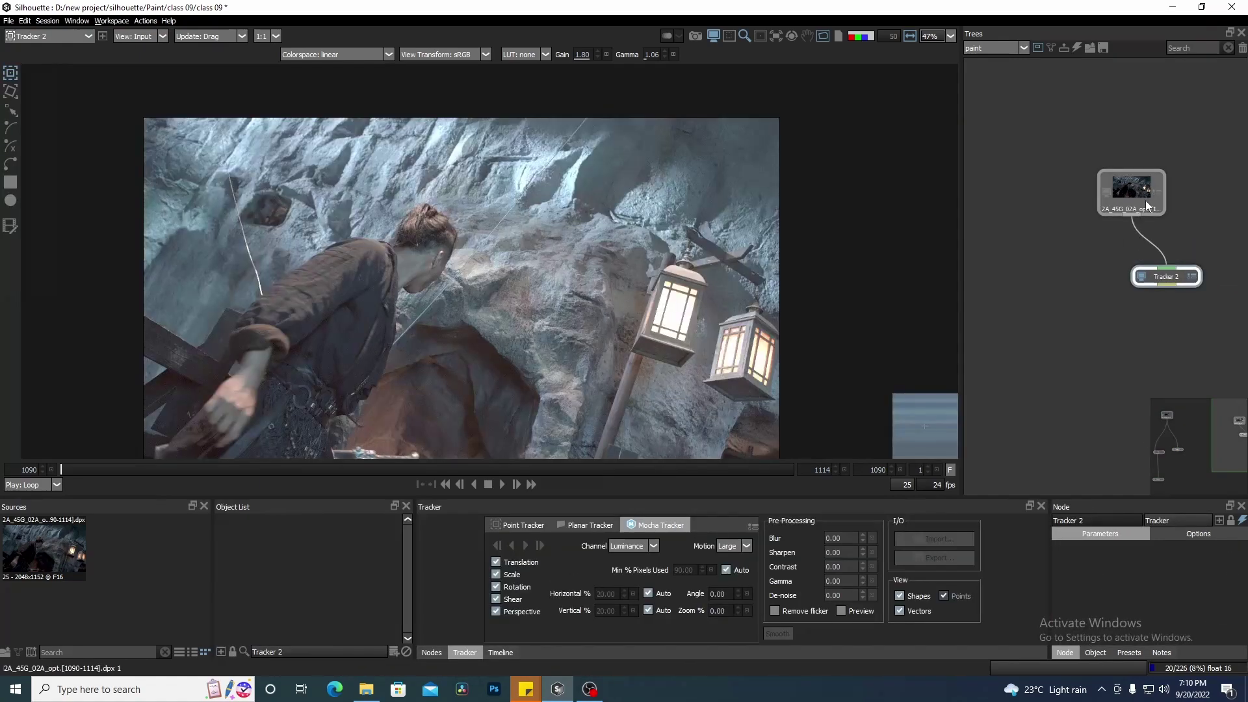
{"action": "left_click_drag", "start_coordinate": [1107, 204], "coordinate": [1090, 160]}
{"action": "left_click_drag", "start_coordinate": [1179, 270], "coordinate": [1189, 283]}
{"action": "left_click_drag", "start_coordinate": [543, 291], "coordinate": [586, 305]}
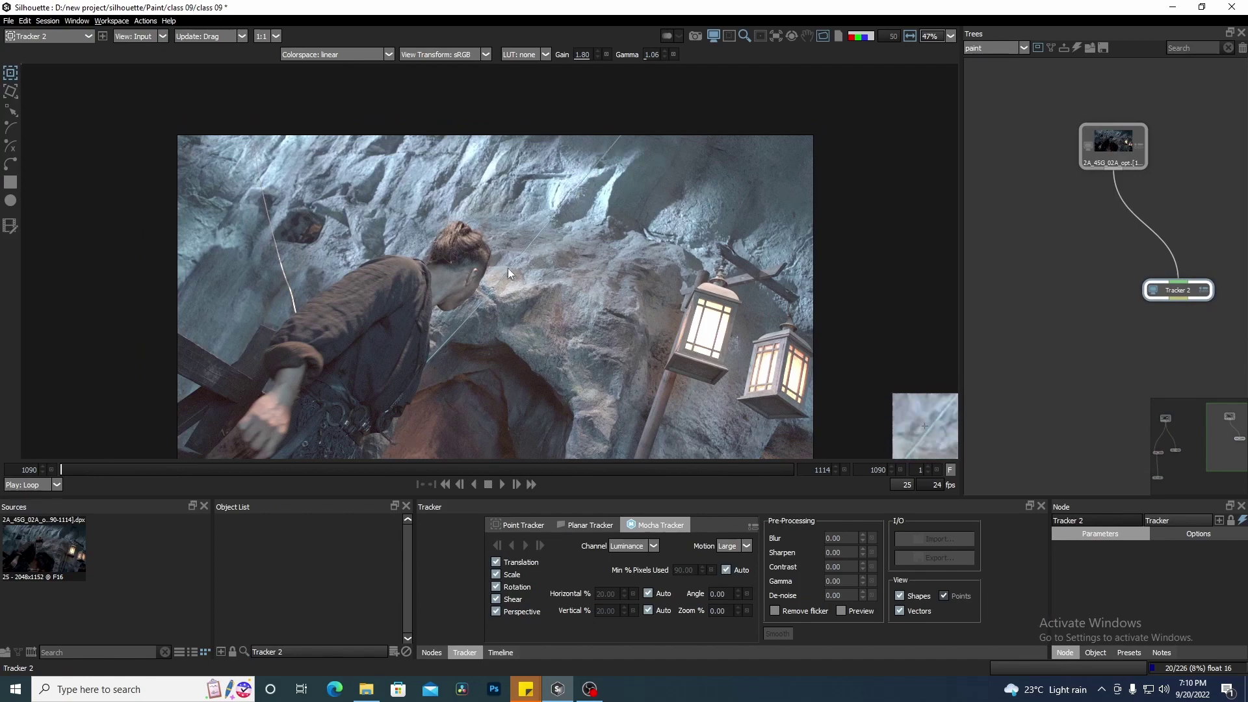
Scrub through the shot to examine how the wires and rock wall move, ending on frame 1090
{"action": "mouse_move", "coordinate": [79, 466]}
{"action": "left_mouse_down"}
{"action": "mouse_move", "coordinate": [816, 462]}
{"action": "mouse_move", "coordinate": [91, 468]}
{"action": "left_mouse_up"}
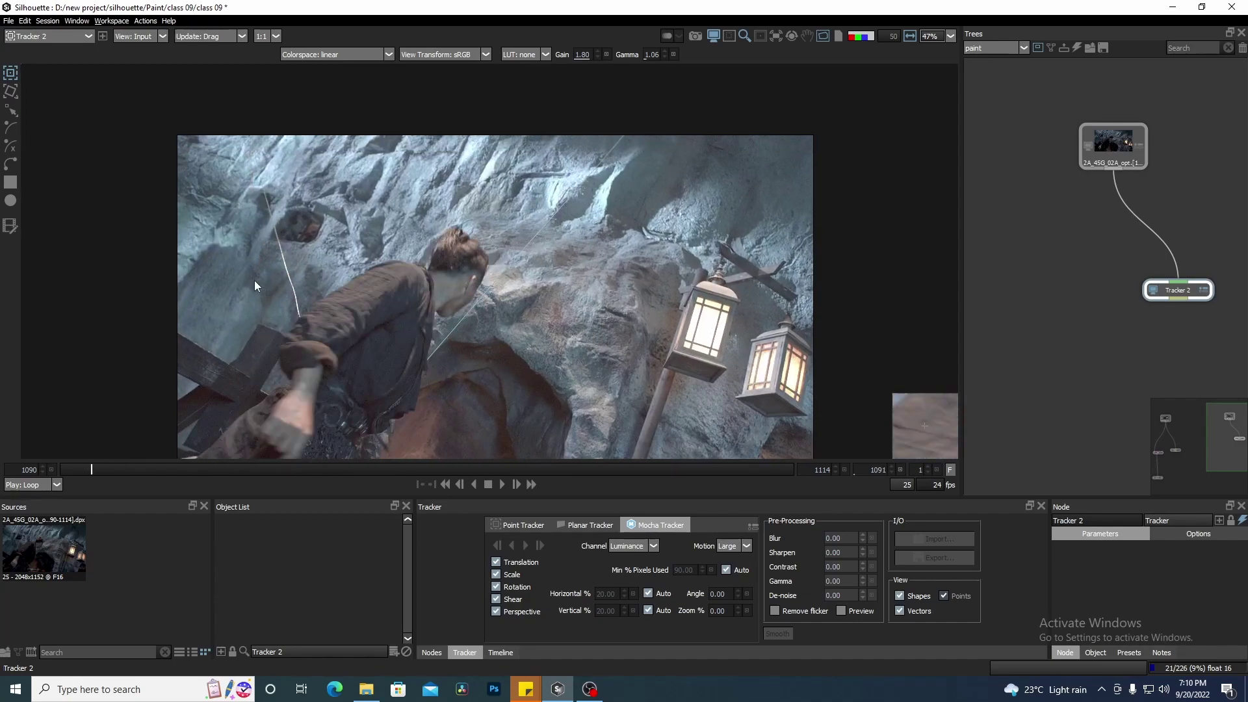
{"action": "left_click", "coordinate": [63, 470]}
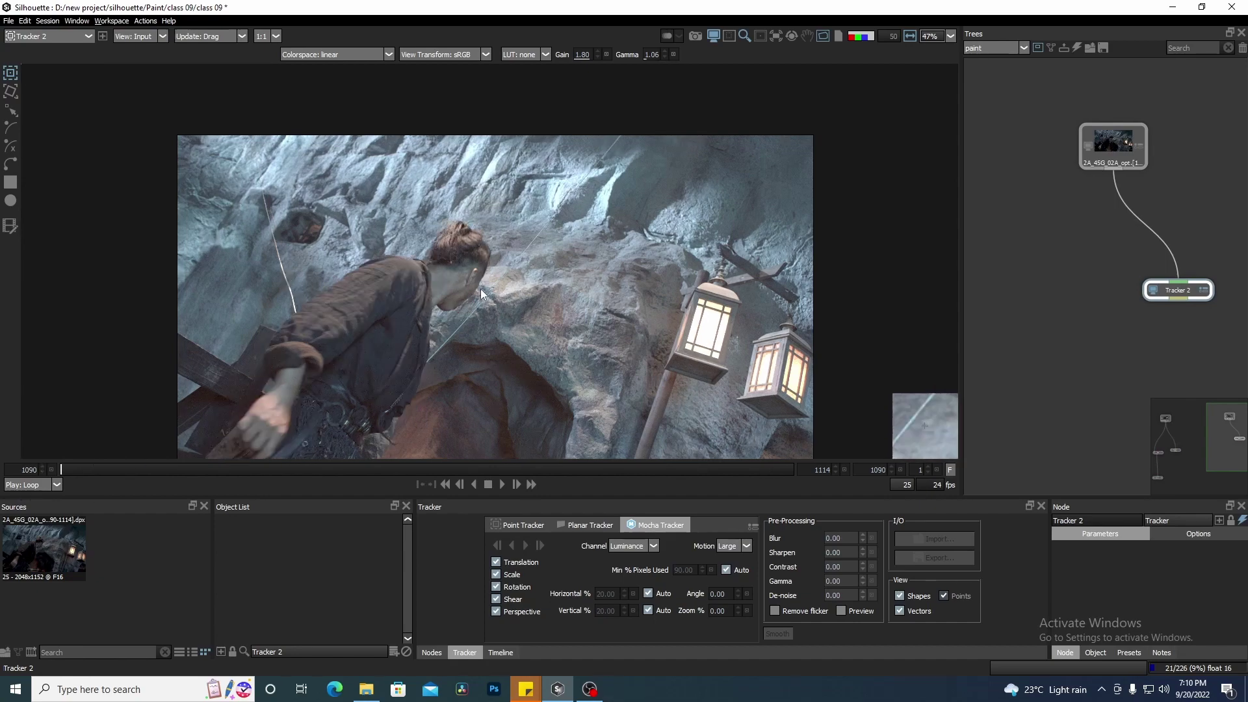
{"action": "left_click_drag", "start_coordinate": [76, 470], "coordinate": [19, 476]}
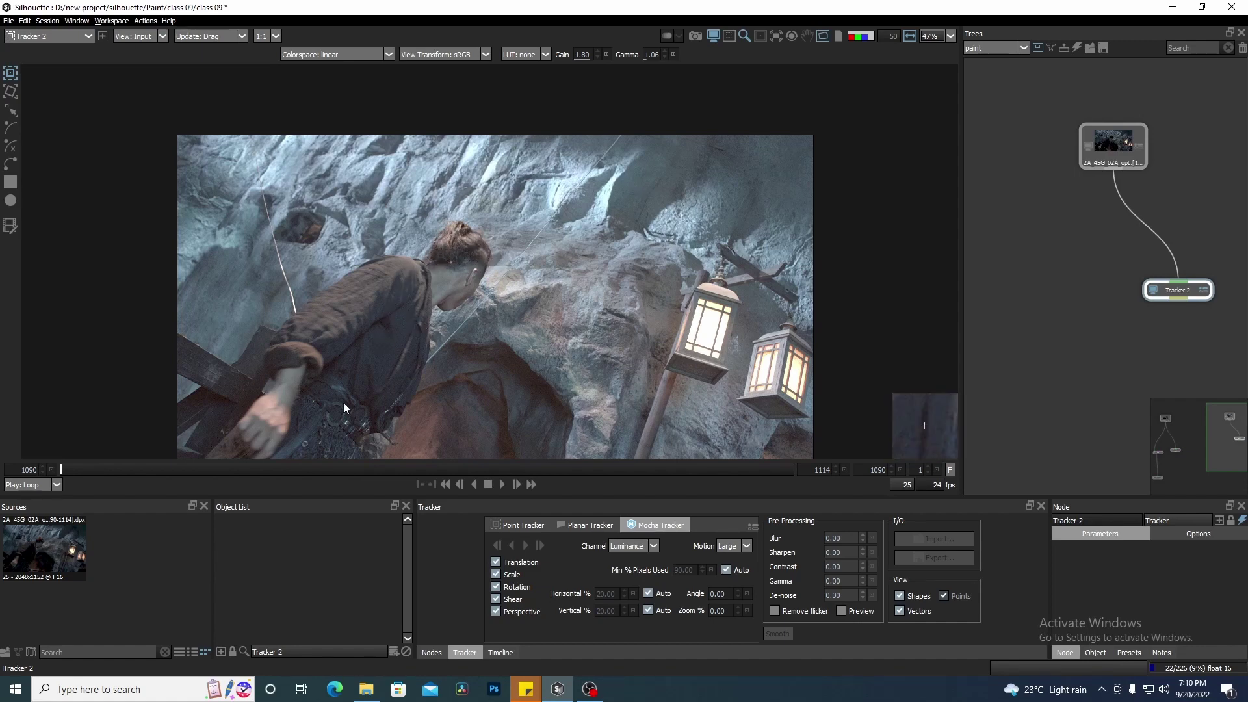
{"action": "left_click_drag", "start_coordinate": [75, 473], "coordinate": [610, 448]}
{"action": "left_click_drag", "start_coordinate": [895, 446], "coordinate": [10, 450]}
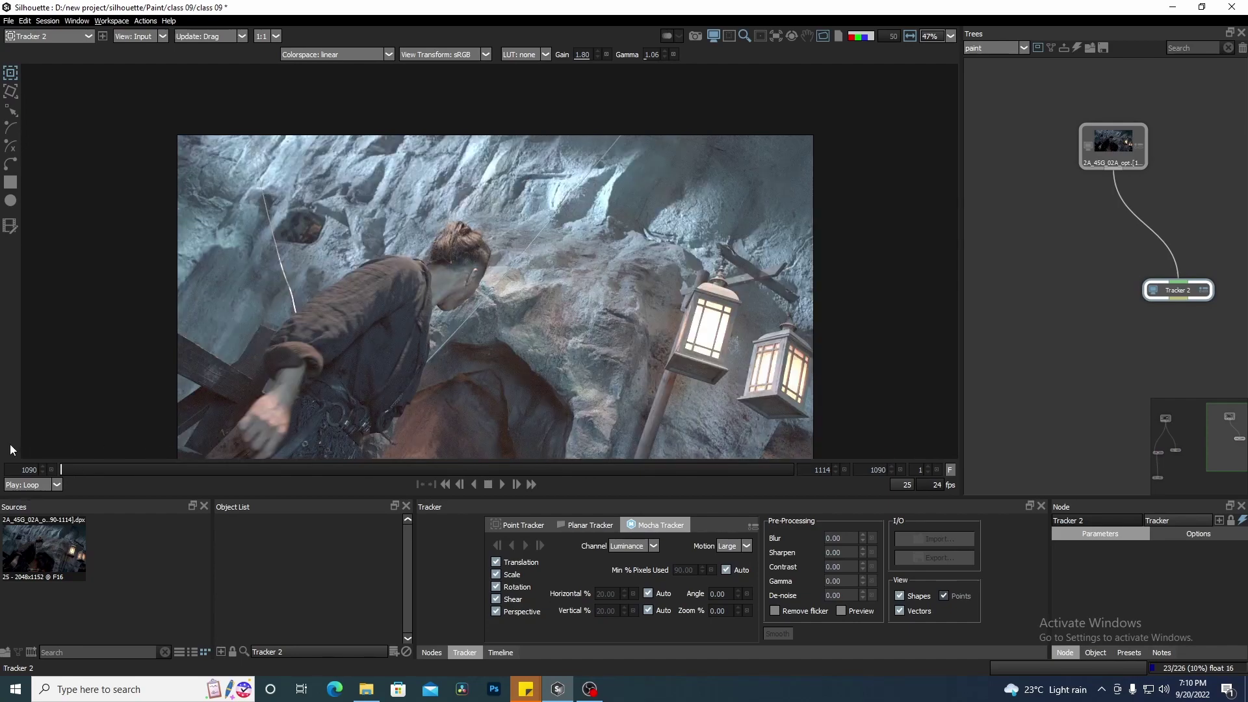
{"action": "left_click_drag", "start_coordinate": [639, 190], "coordinate": [625, 196]}
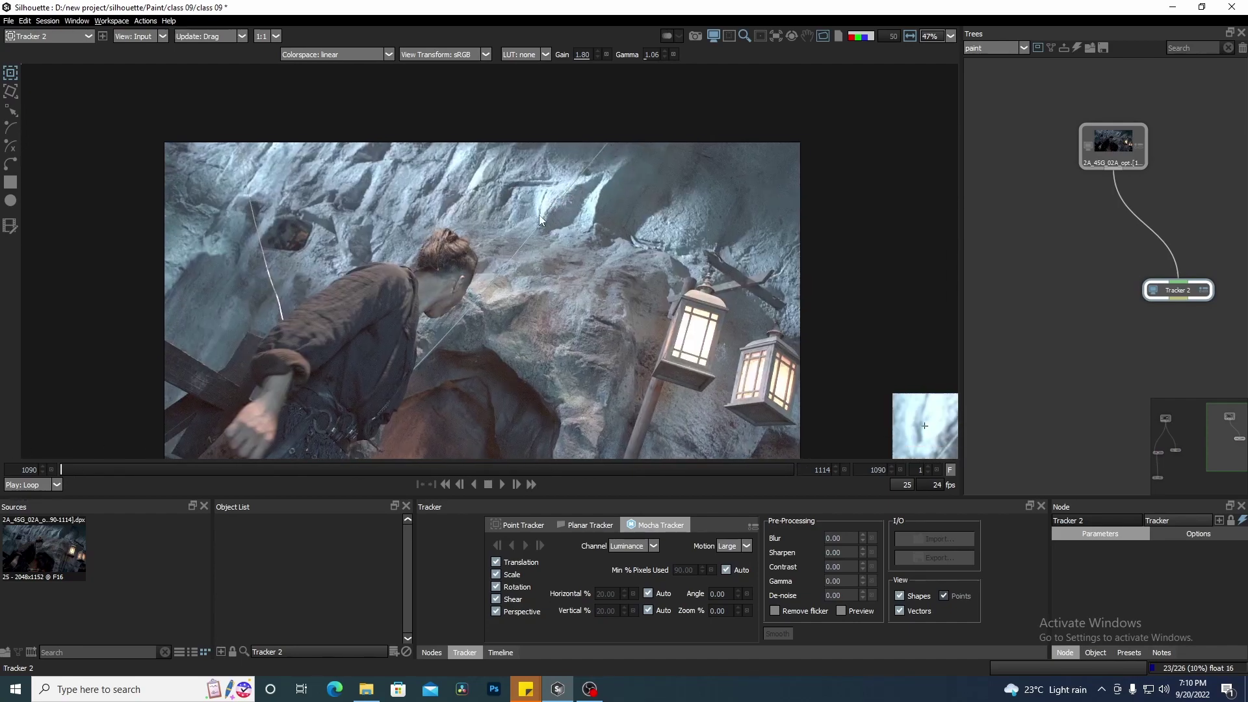
{"action": "left_click_drag", "start_coordinate": [553, 293], "coordinate": [553, 274]}
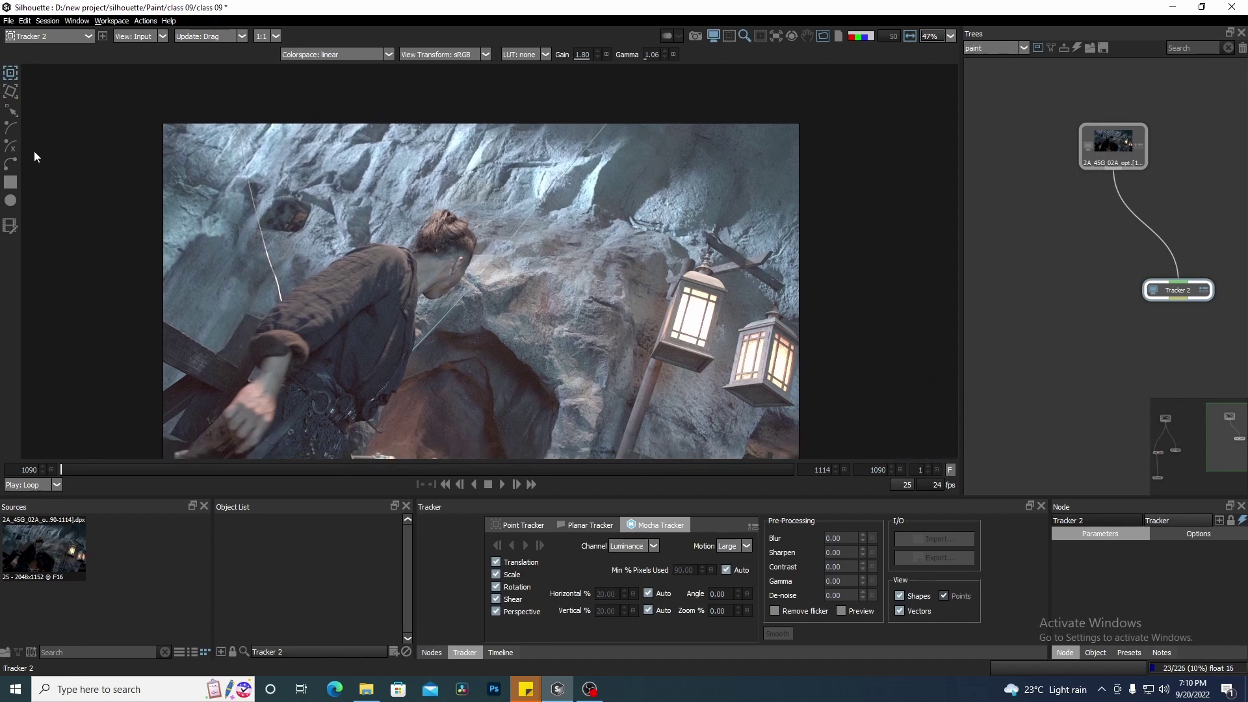
Draw a closed Bezier shape over the rock wall between the actor and the lantern pole, starting at the frame's upper edge
{"action": "left_click", "coordinate": [9, 162]}
{"action": "left_click", "coordinate": [469, 124]}
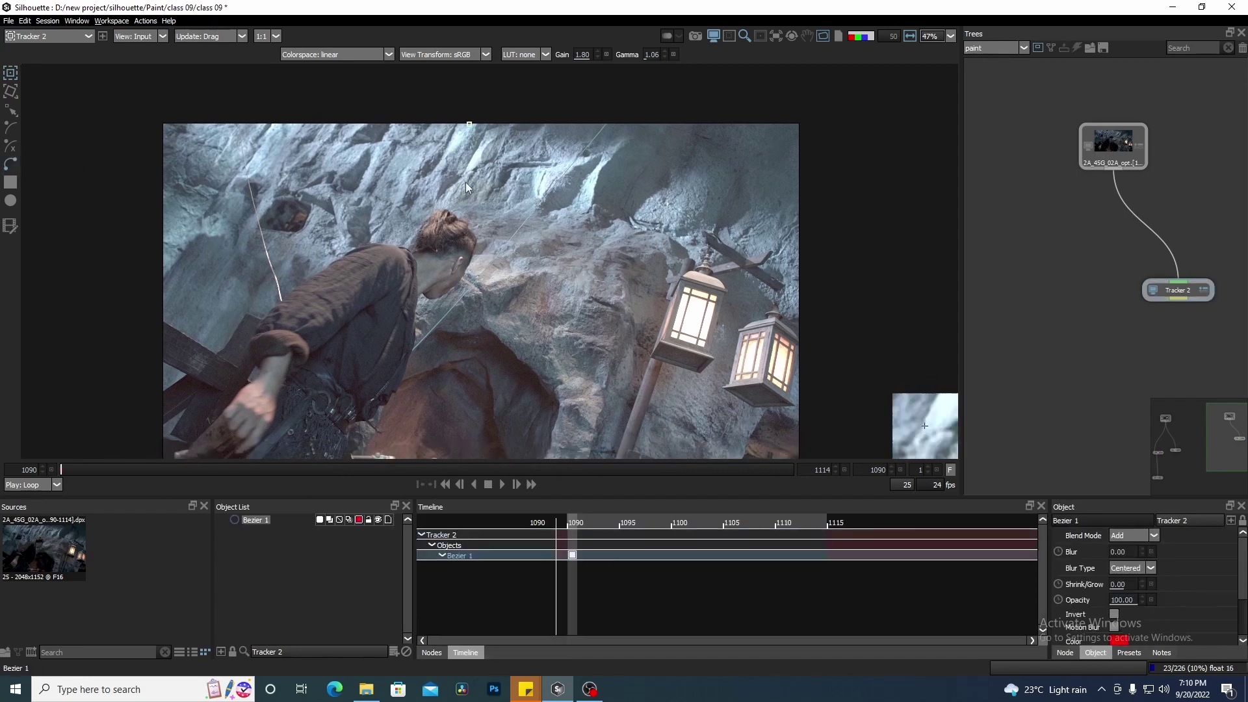
{"action": "left_click", "coordinate": [465, 200]}
{"action": "left_click", "coordinate": [478, 315]}
{"action": "left_click", "coordinate": [546, 373]}
{"action": "left_click_drag", "start_coordinate": [570, 394], "coordinate": [565, 289]}
{"action": "left_click", "coordinate": [541, 366]}
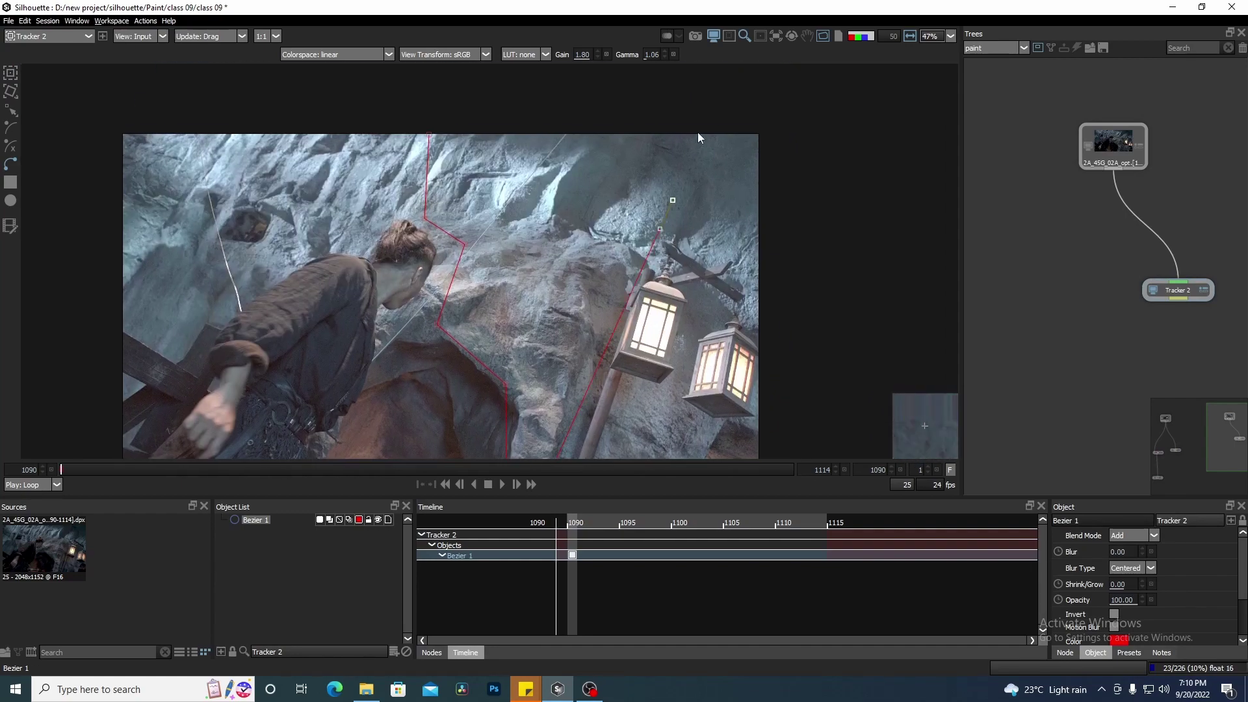
{"action": "left_click", "coordinate": [696, 133]}
{"action": "left_click", "coordinate": [429, 135]}
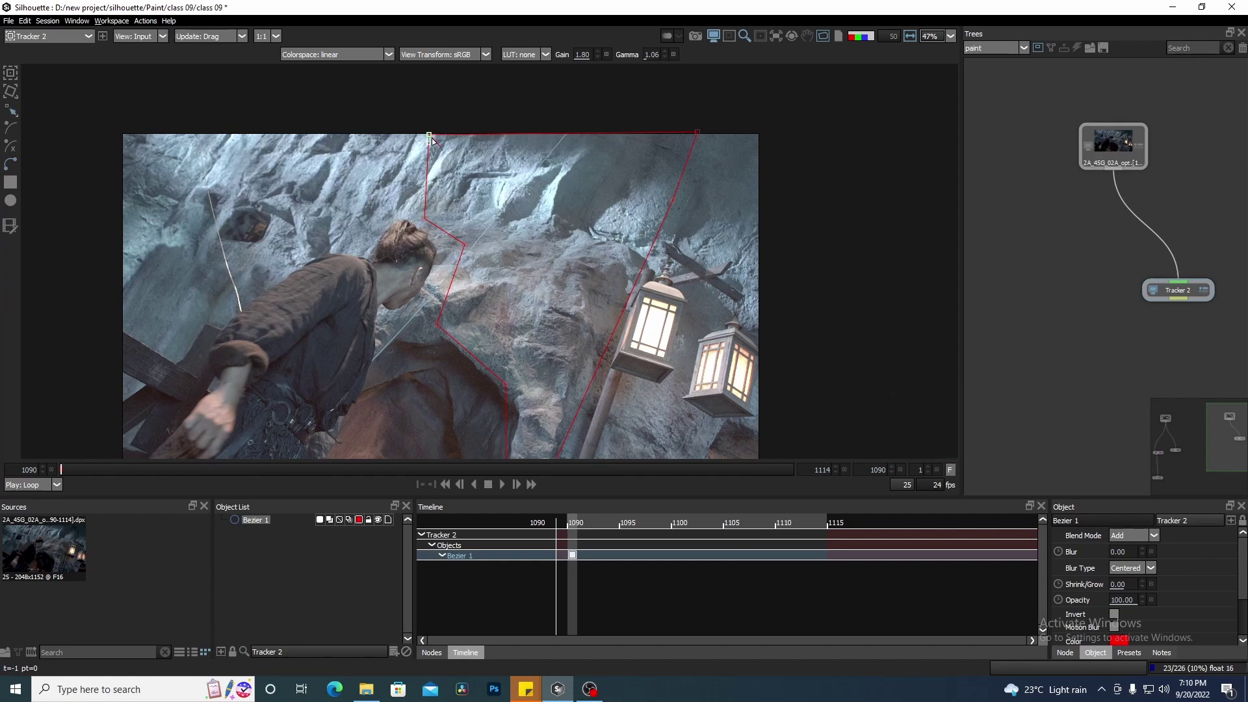
Create a layer in the new tracker's object list and nest the rock wall Bezier shape inside it
{"action": "left_click", "coordinate": [394, 651]}
{"action": "left_click", "coordinate": [256, 532]}
{"action": "left_click_drag", "start_coordinate": [260, 532], "coordinate": [279, 515]}
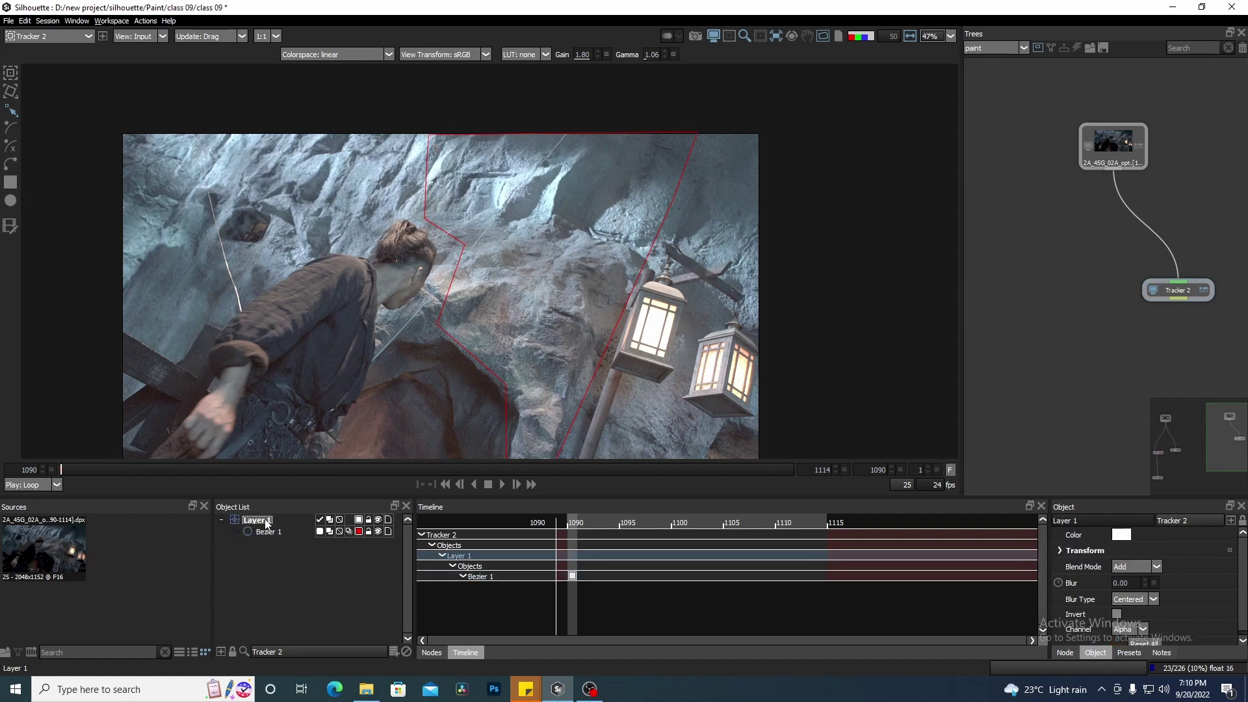
Track the layer forward from frame 1090 to 1114 with the Mocha Tracker, and scrub back to the first frame to check the track
{"action": "left_click", "coordinate": [9, 74]}
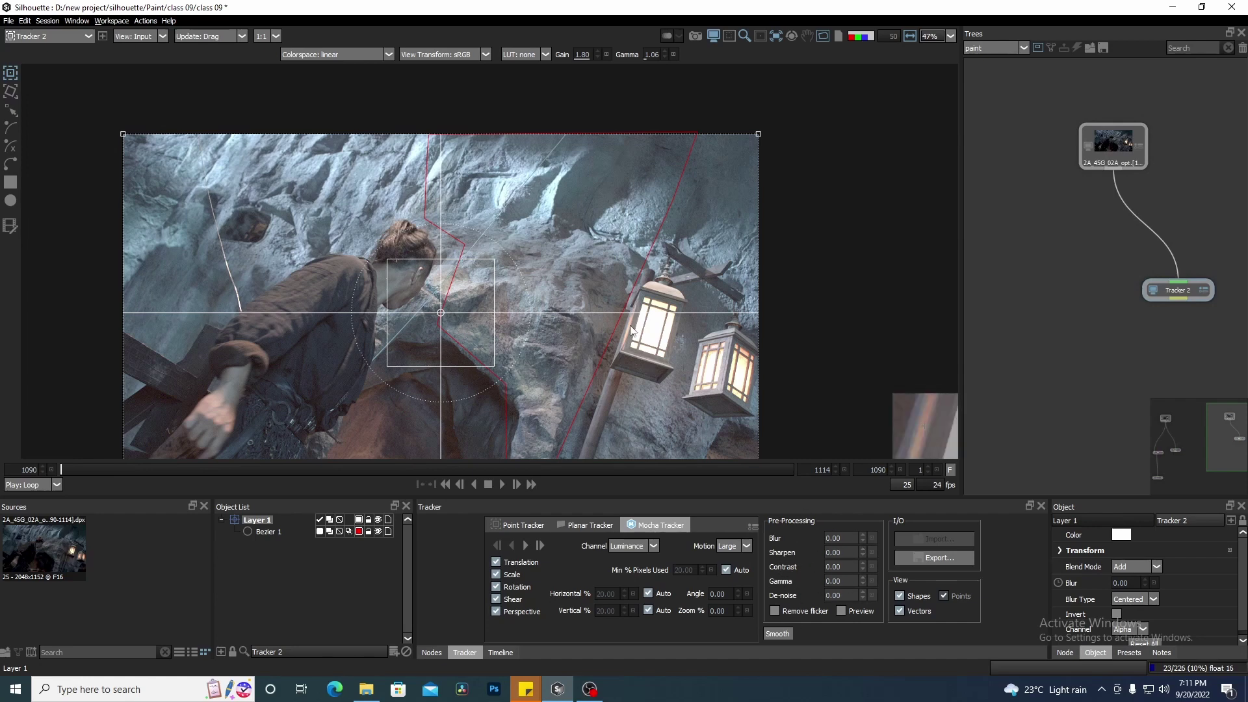
{"action": "left_click_drag", "start_coordinate": [704, 310], "coordinate": [732, 290]}
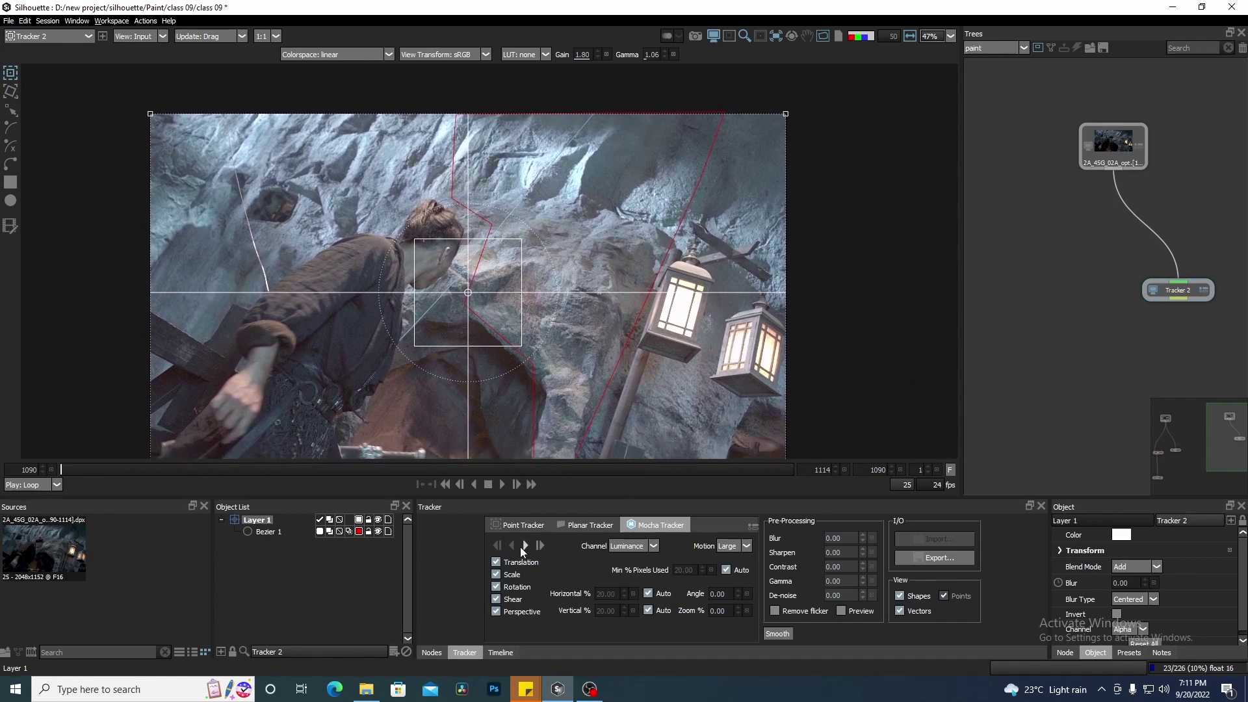
{"action": "left_click", "coordinate": [525, 546]}
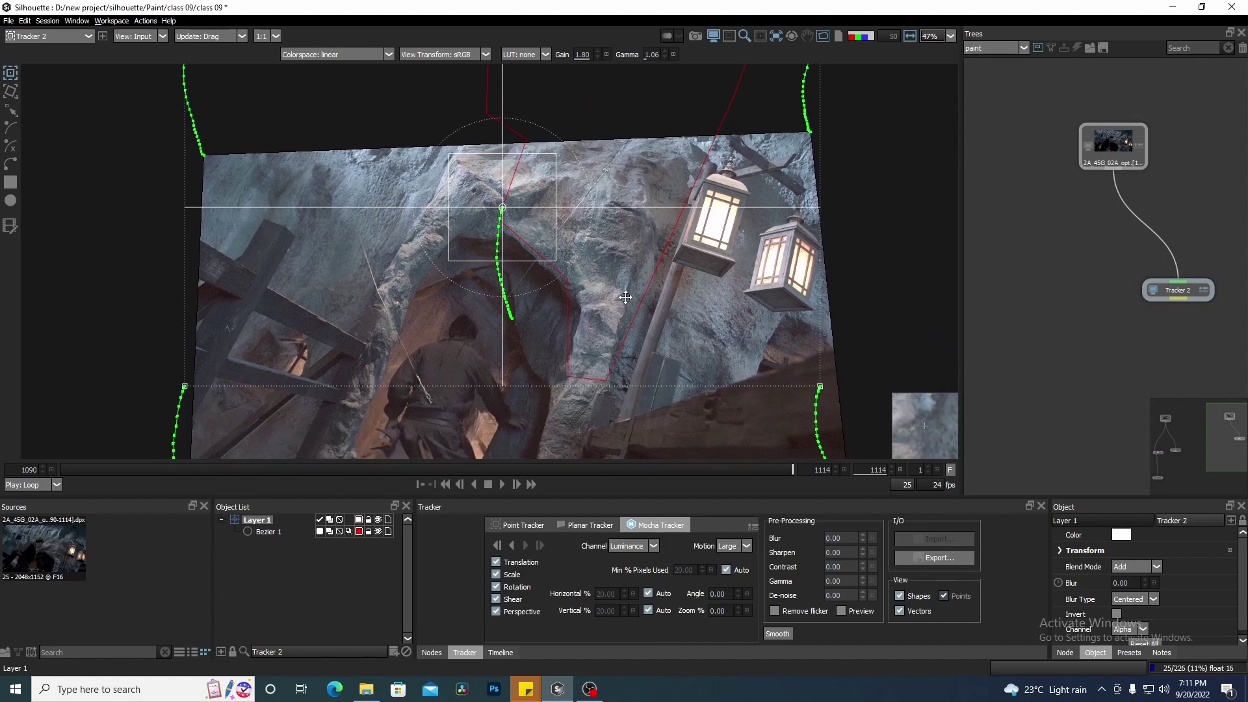
{"action": "left_click_drag", "start_coordinate": [733, 474], "coordinate": [62, 470]}
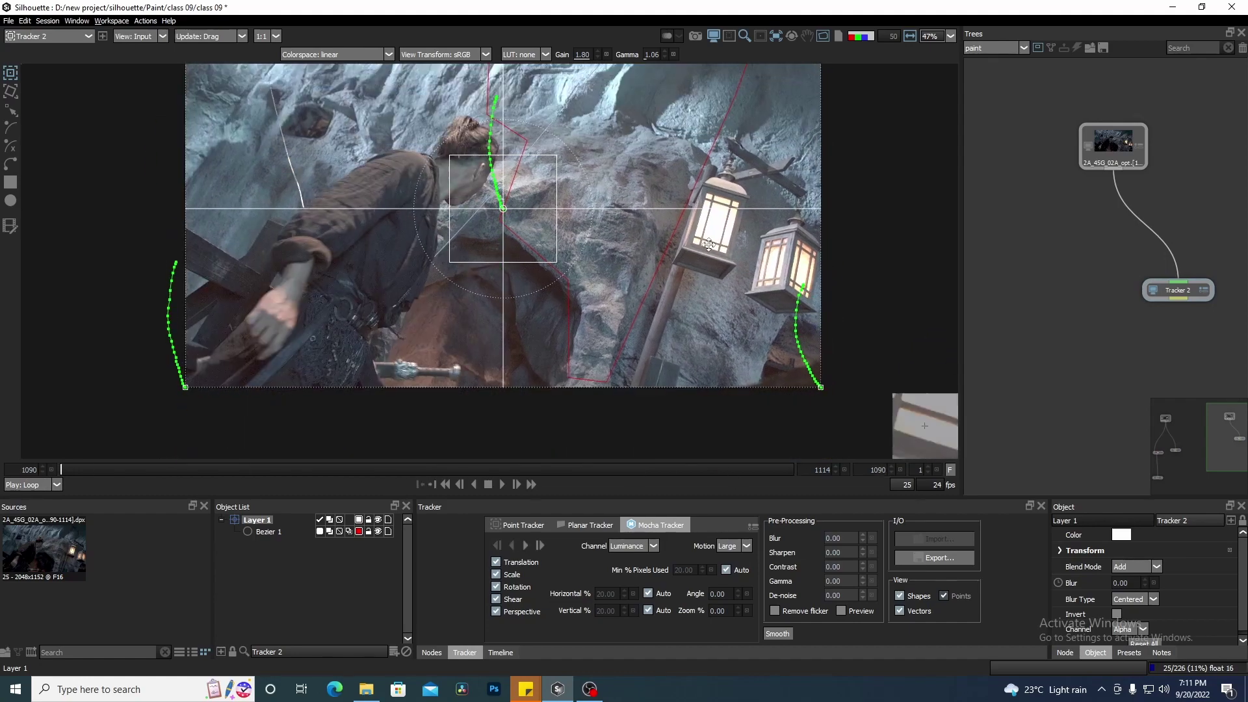
Turn off viewer stabilization and play the shot to examine the rock wall's unstabilized motion
{"action": "left_click", "coordinate": [775, 36]}
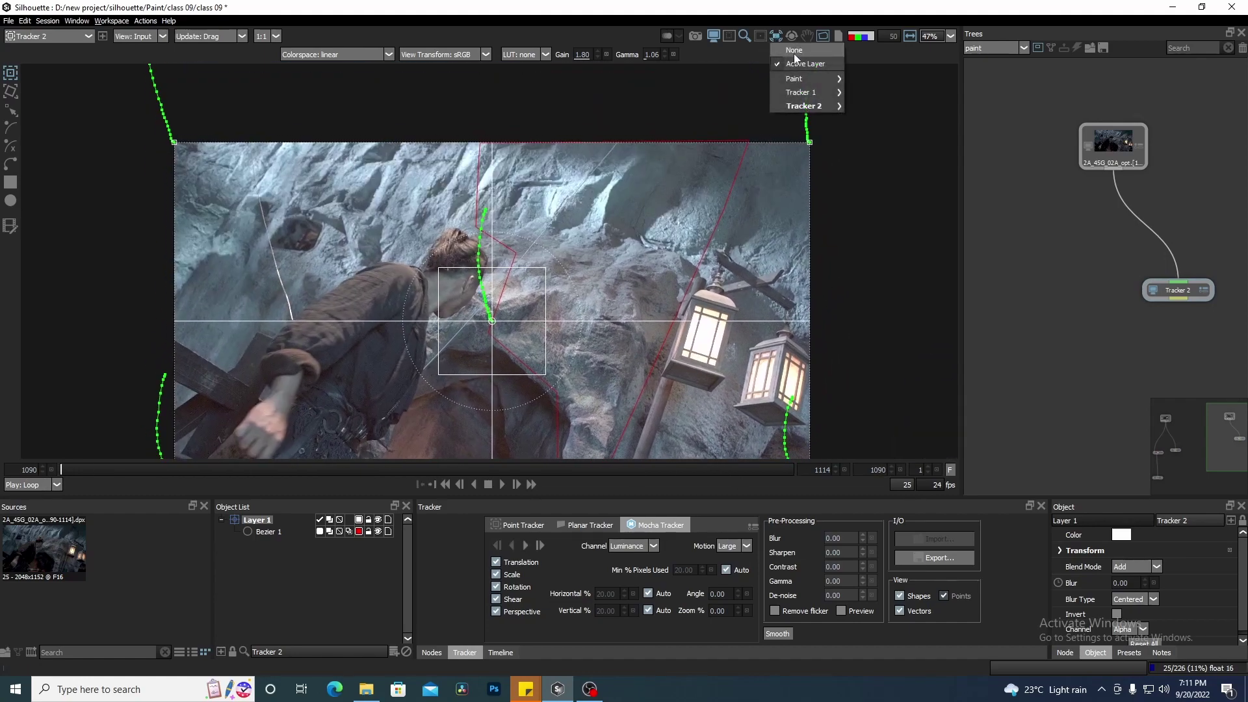
{"action": "left_click", "coordinate": [793, 51]}
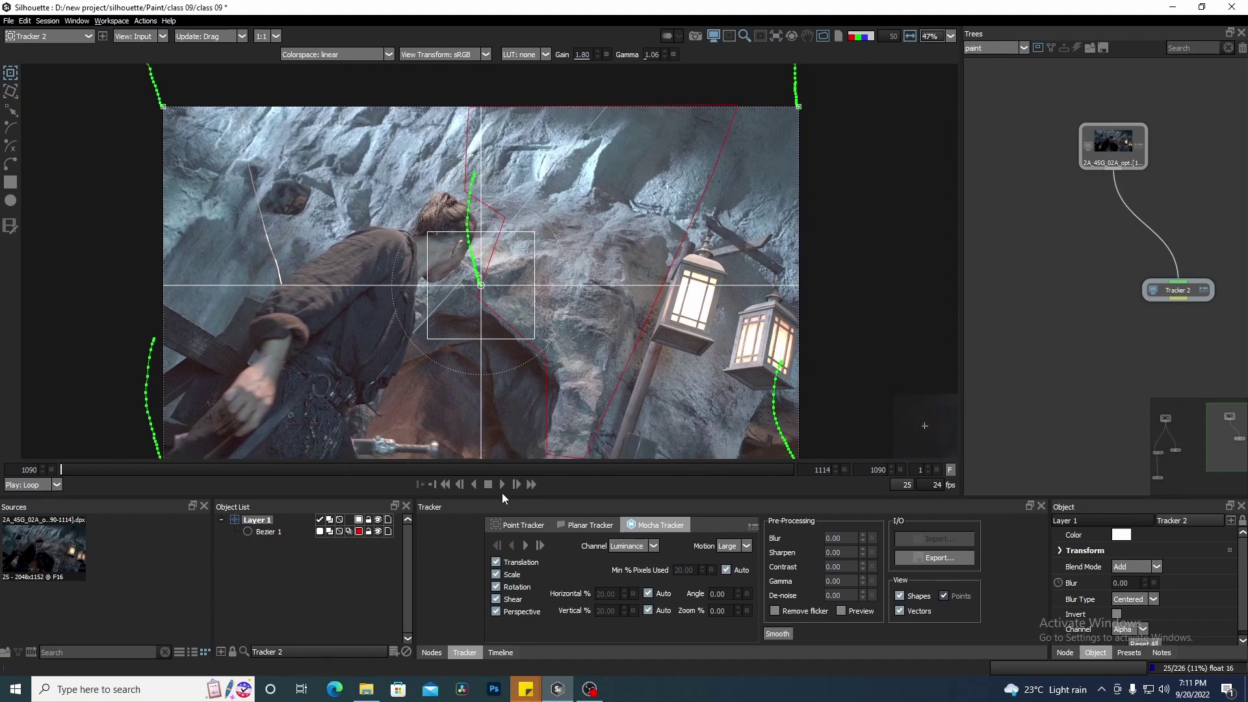
{"action": "left_click", "coordinate": [501, 486]}
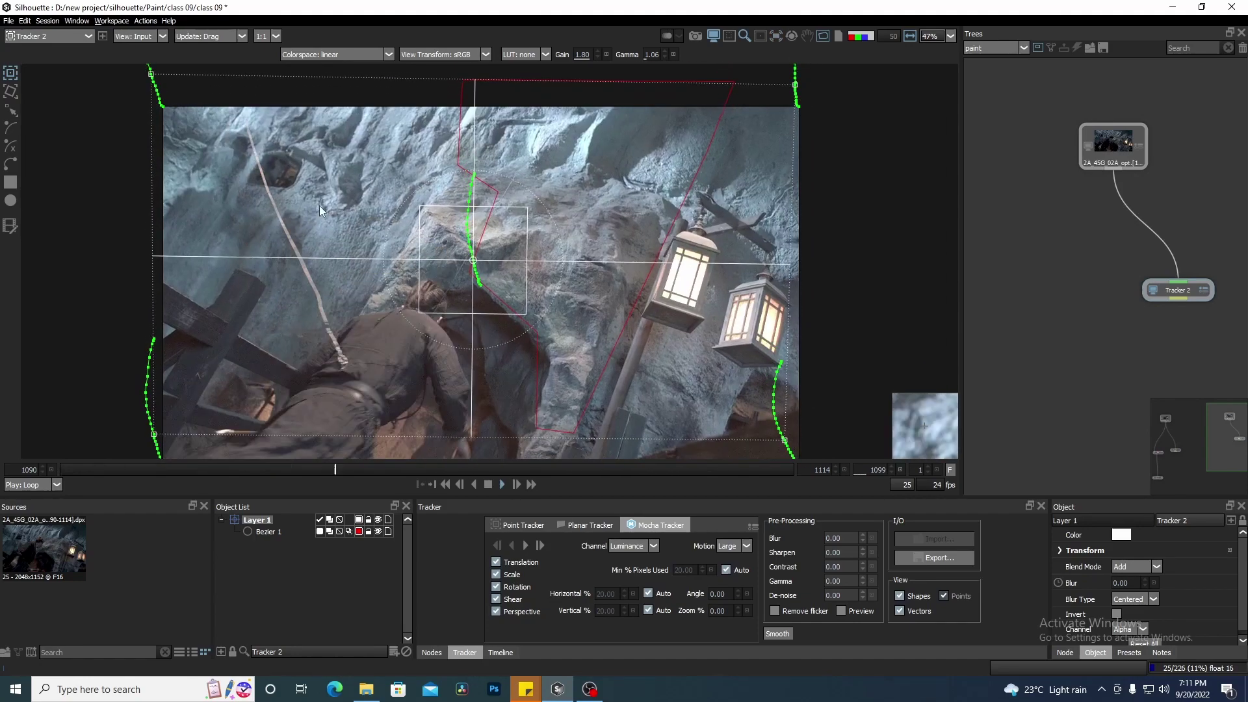
{"action": "left_click", "coordinate": [487, 484]}
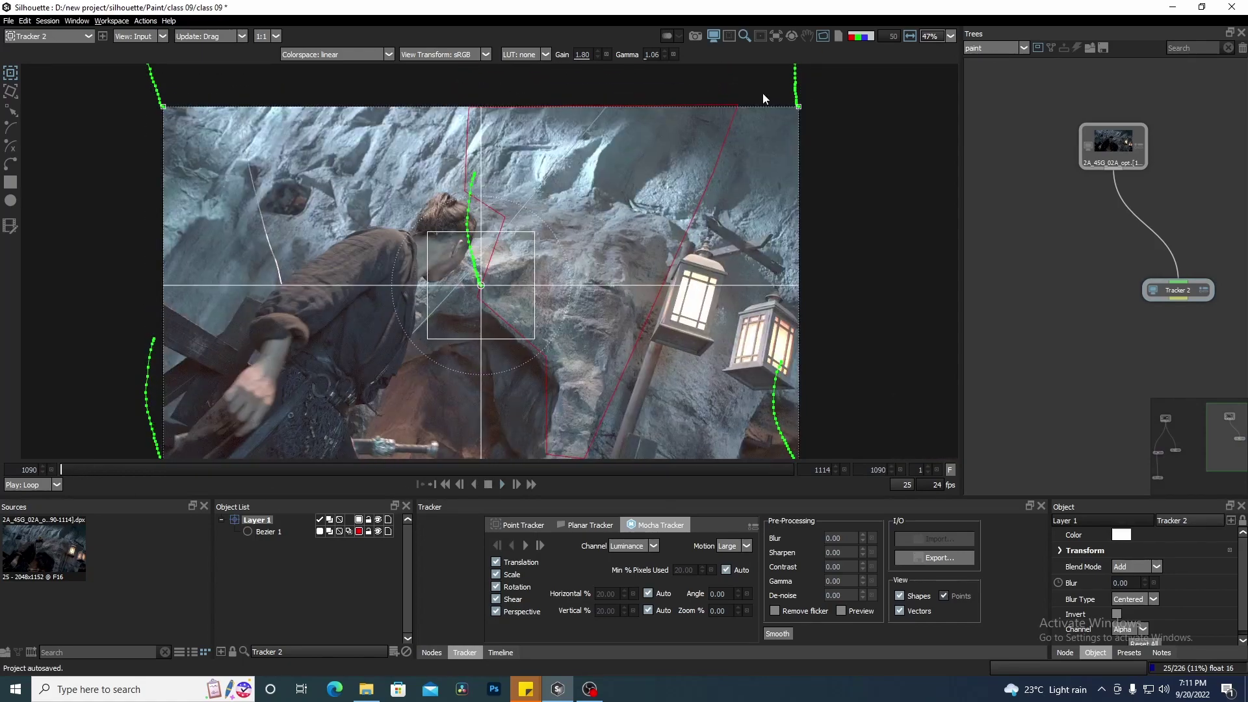
Stabilize the viewer on the active layer, clear the layer selection, and play the shot to check the rock wall track up close
{"action": "left_click", "coordinate": [775, 41]}
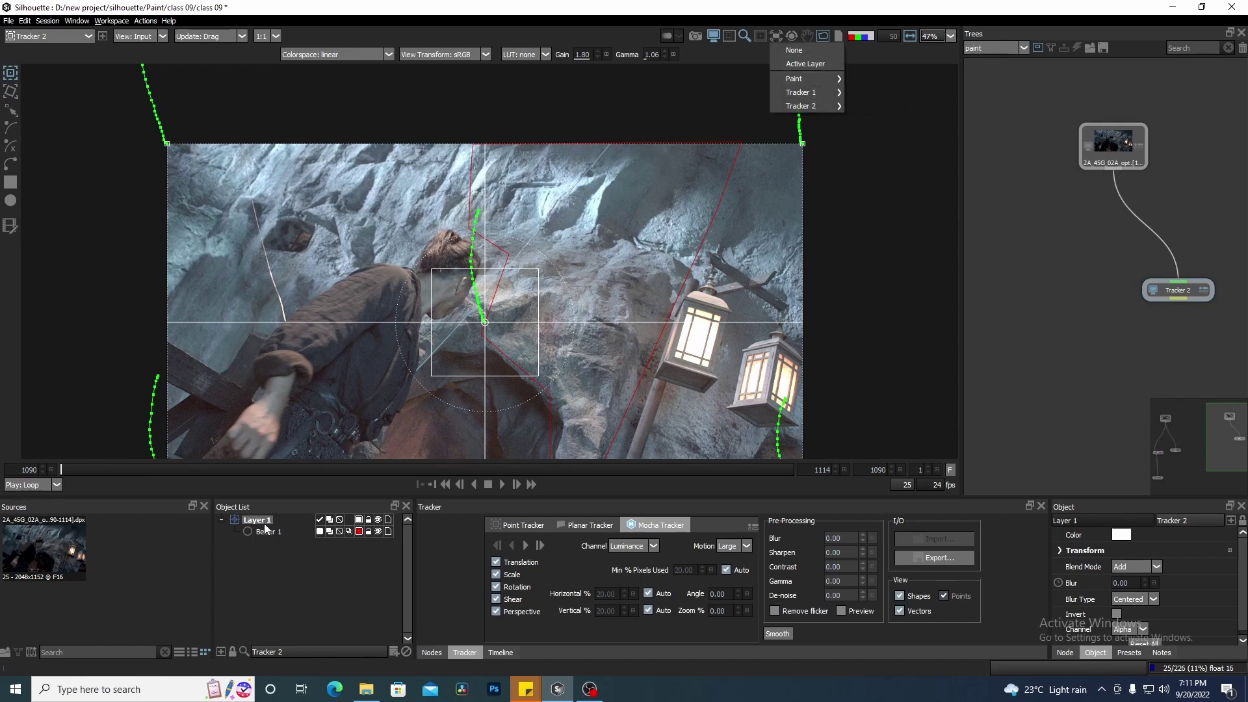
{"action": "left_click", "coordinate": [804, 64]}
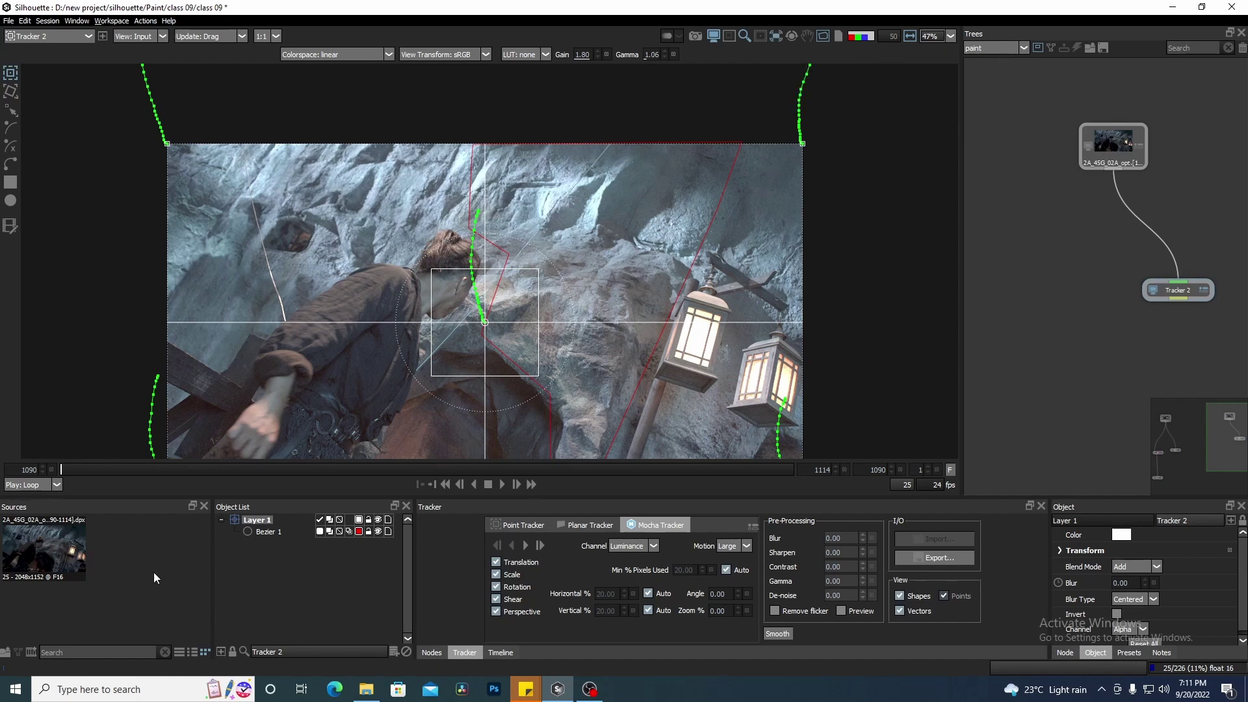
{"action": "left_click", "coordinate": [283, 555]}
{"action": "left_click_drag", "start_coordinate": [674, 229], "coordinate": [668, 195]}
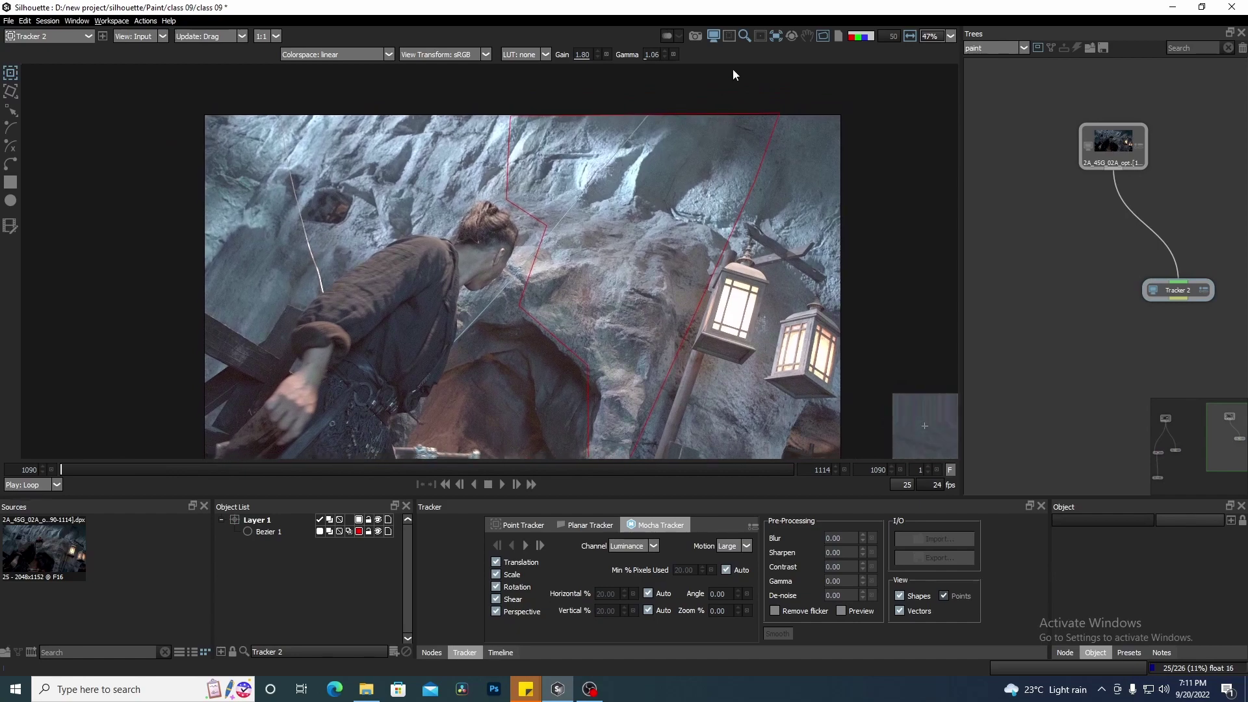
{"action": "left_click", "coordinate": [501, 484]}
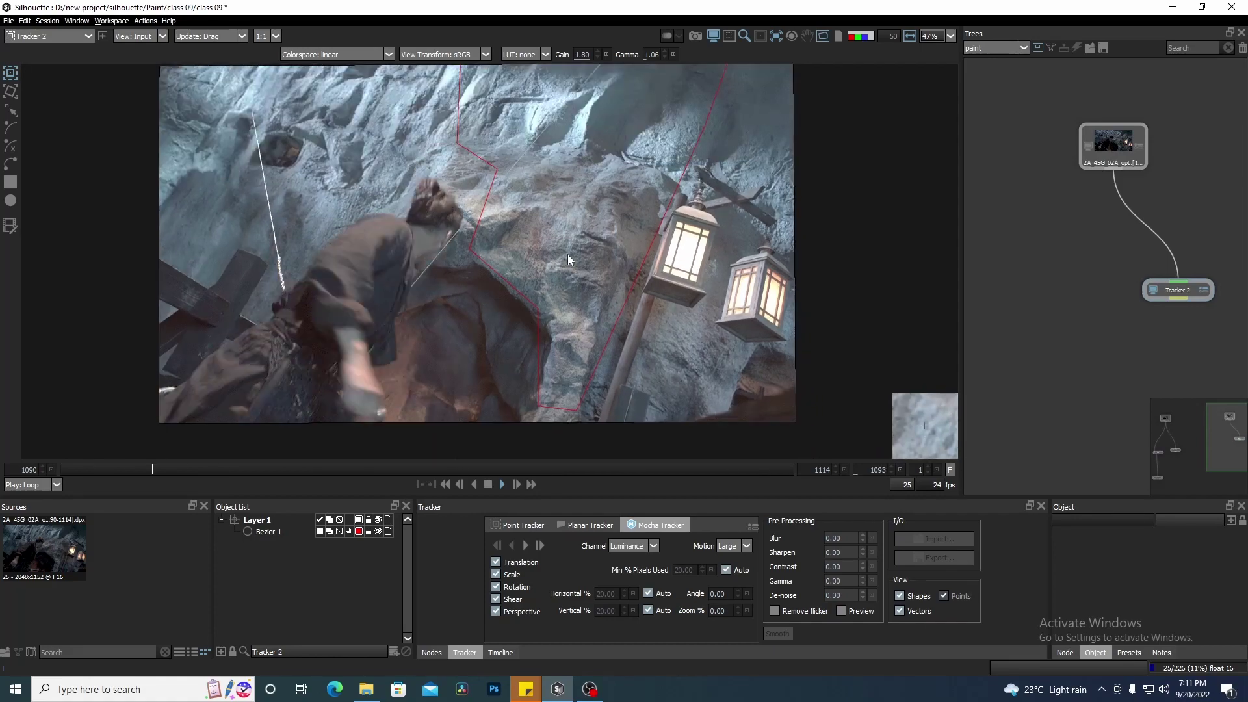
{"action": "scroll", "coordinate": [513, 174], "scroll_direction": "up", "scroll_amount": 5}
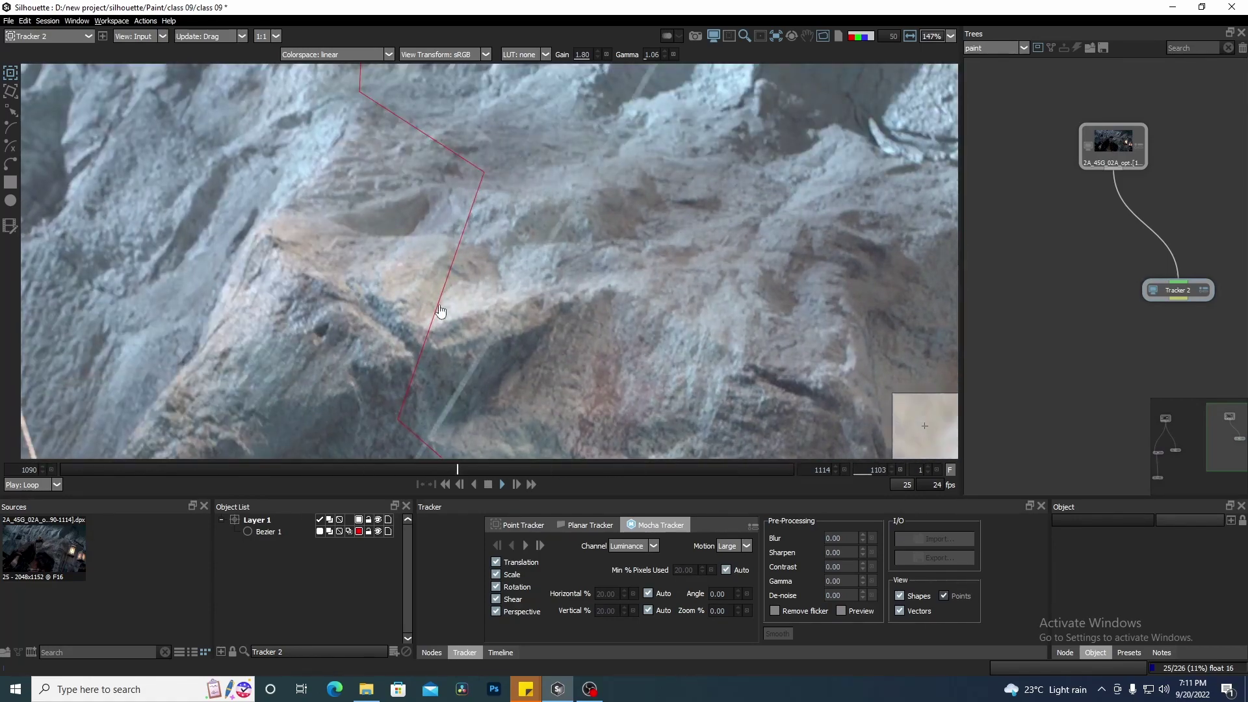
{"action": "scroll", "coordinate": [527, 284], "scroll_direction": "down", "scroll_amount": 5}
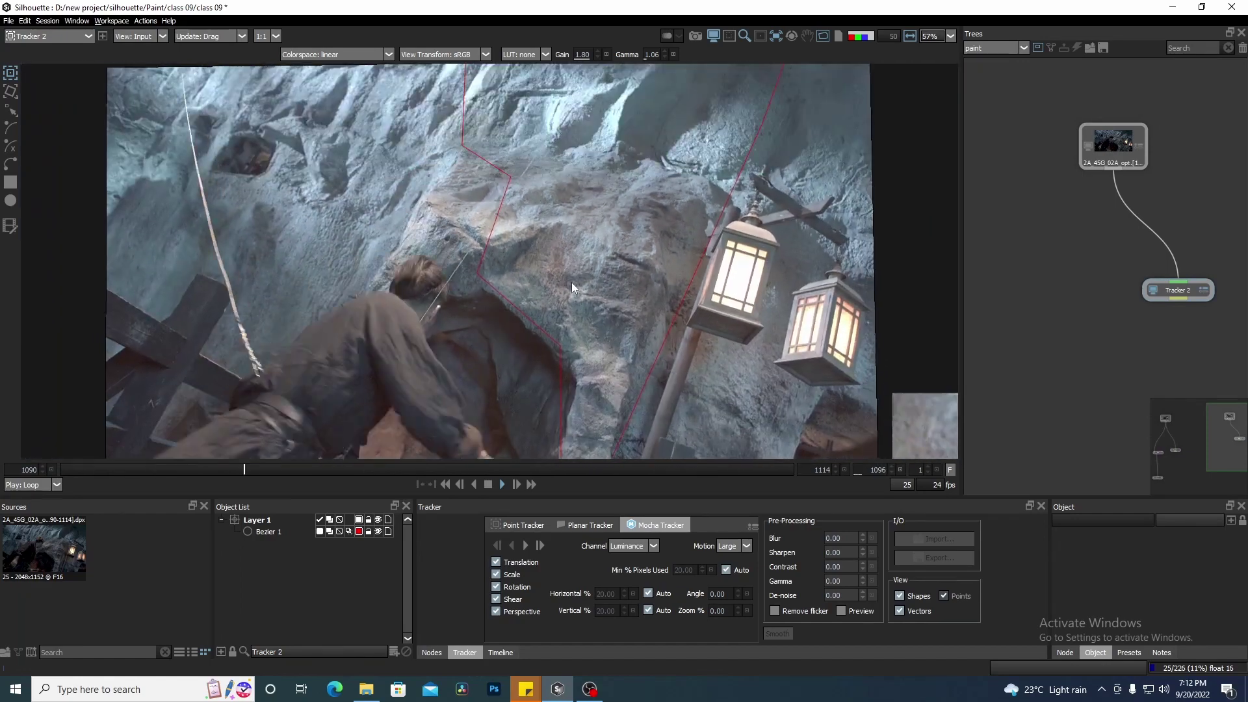
{"action": "scroll", "coordinate": [571, 282], "scroll_direction": "down", "scroll_amount": 1}
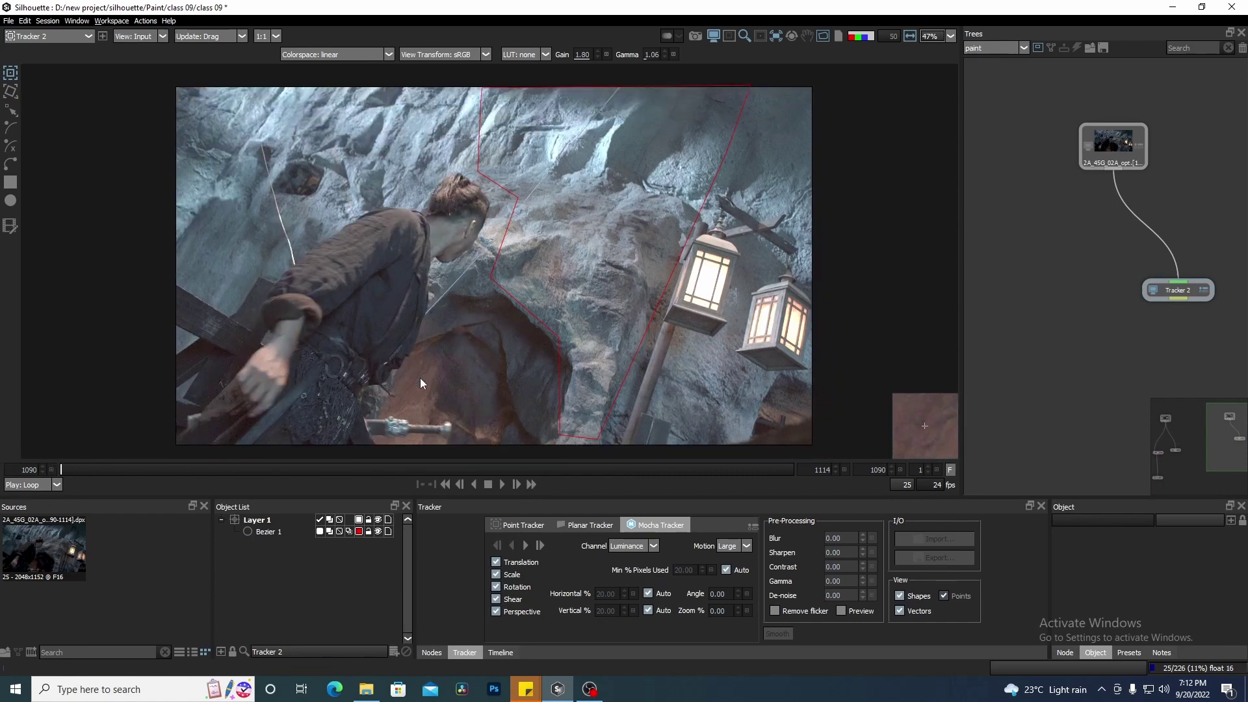
Add a Paint node to the tree and connect it to the source clip
{"action": "left_click", "coordinate": [432, 652]}
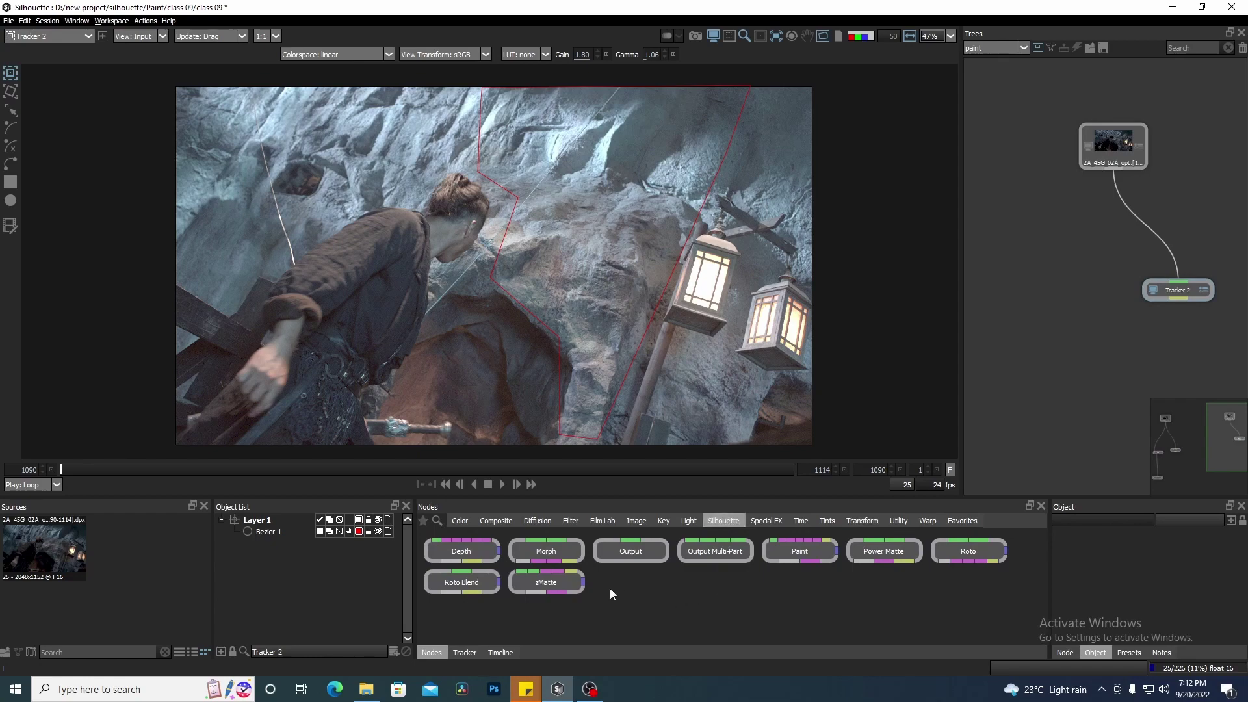
{"action": "mouse_move", "coordinate": [1116, 283]}
{"action": "left_mouse_down"}
{"action": "mouse_move", "coordinate": [1060, 290]}
{"action": "mouse_move", "coordinate": [1131, 155]}
{"action": "mouse_move", "coordinate": [1096, 130]}
{"action": "left_mouse_up"}
{"action": "mouse_move", "coordinate": [1070, 293]}
{"action": "left_mouse_down"}
{"action": "mouse_move", "coordinate": [1105, 313]}
{"action": "mouse_move", "coordinate": [1093, 305]}
{"action": "left_mouse_up"}
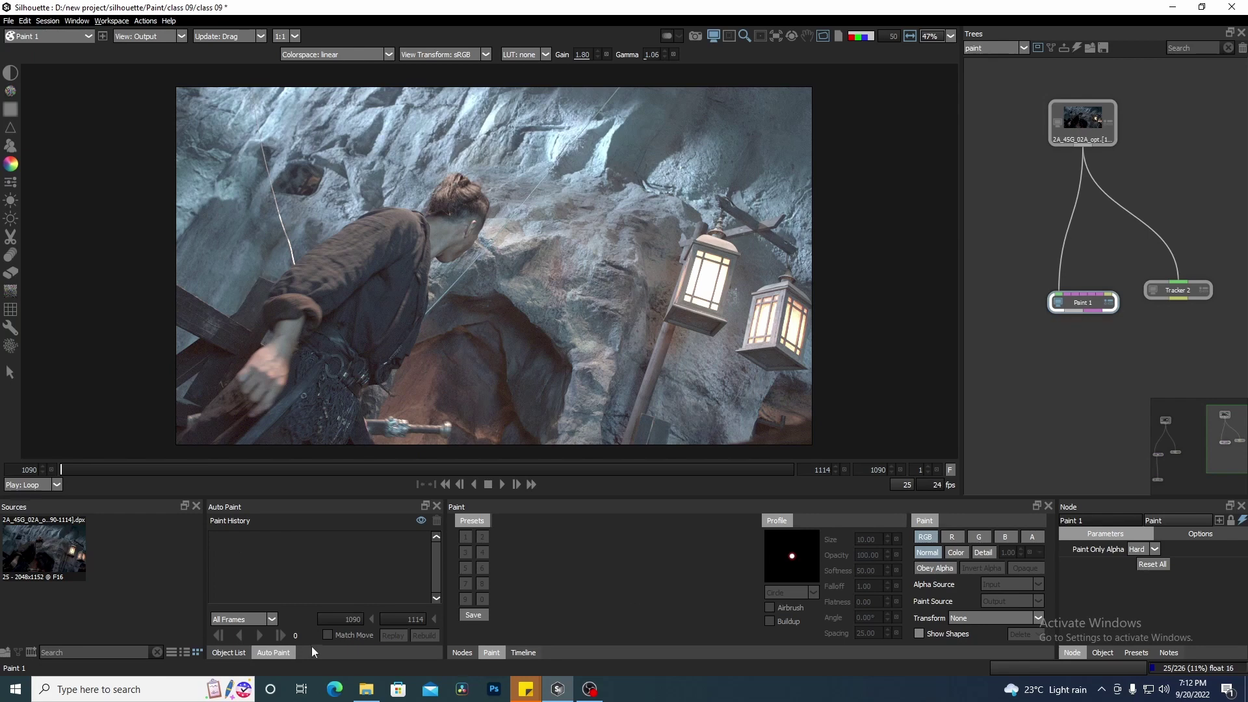
Copy the tracked Layer 1 from Tracker 2 and paste it into the Paint 1 node's object list
{"action": "left_click", "coordinate": [228, 652]}
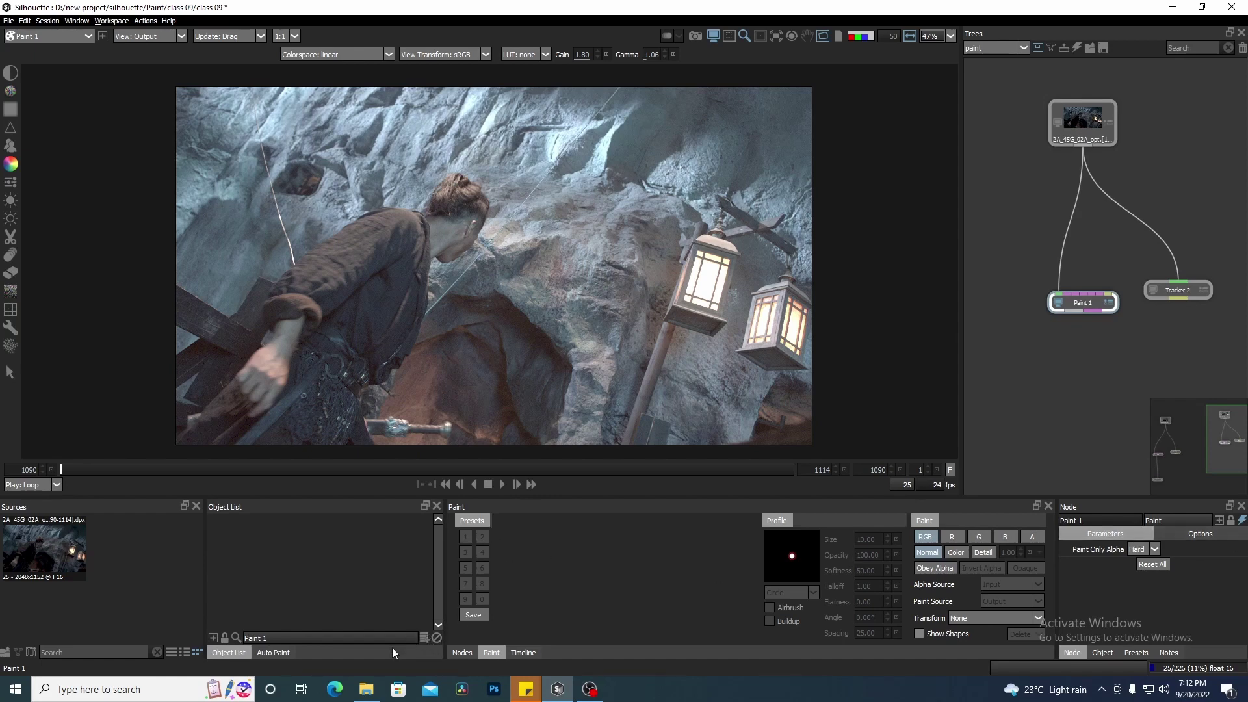
{"action": "left_click", "coordinate": [1183, 289]}
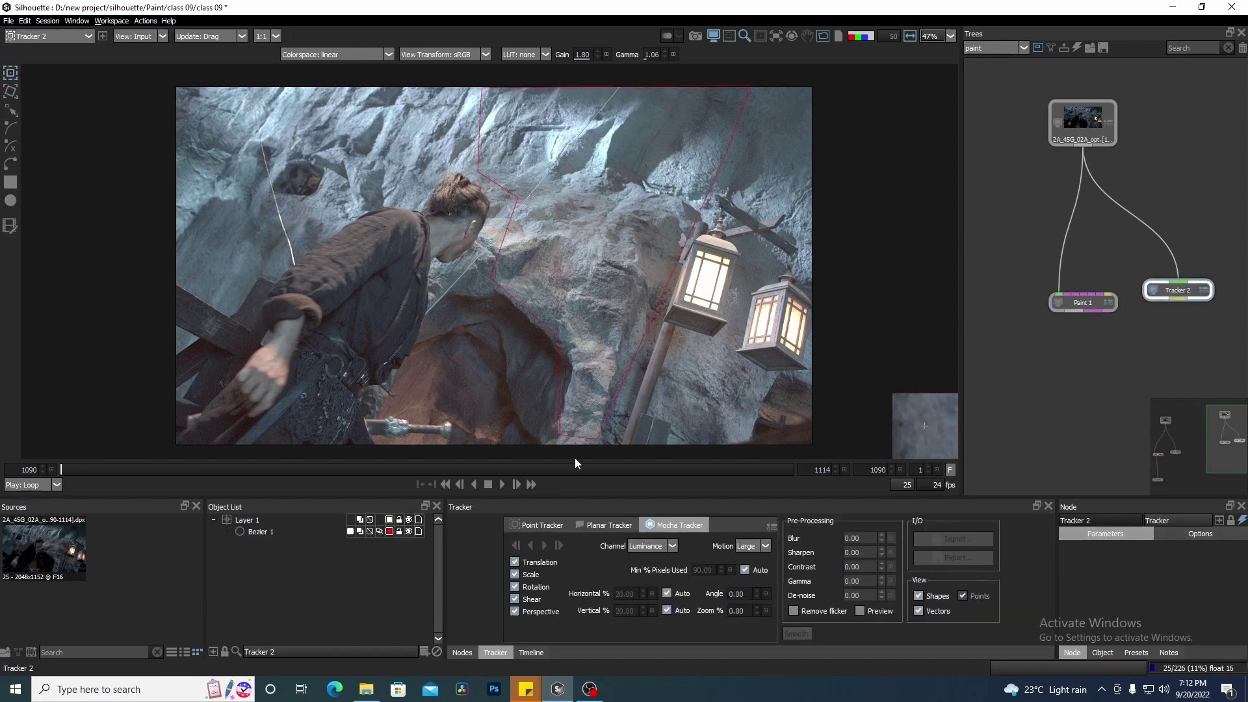
{"action": "left_click", "coordinate": [251, 519]}
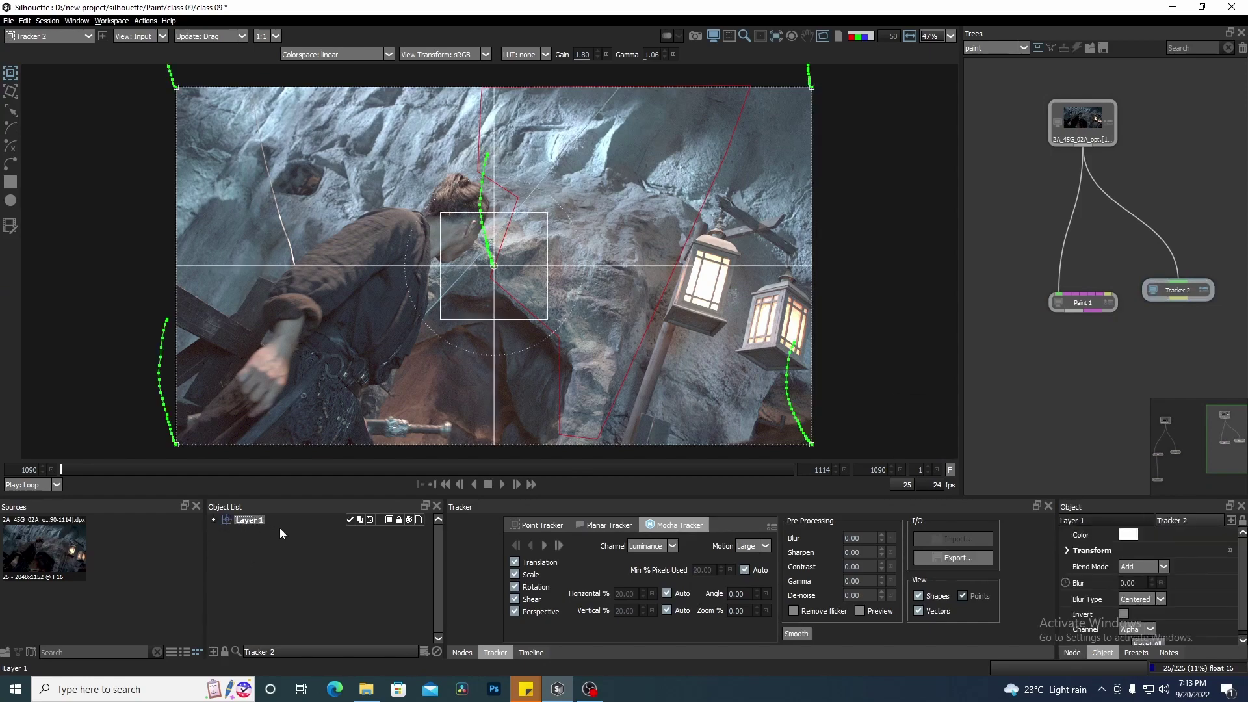
{"action": "left_click", "coordinate": [1090, 306]}
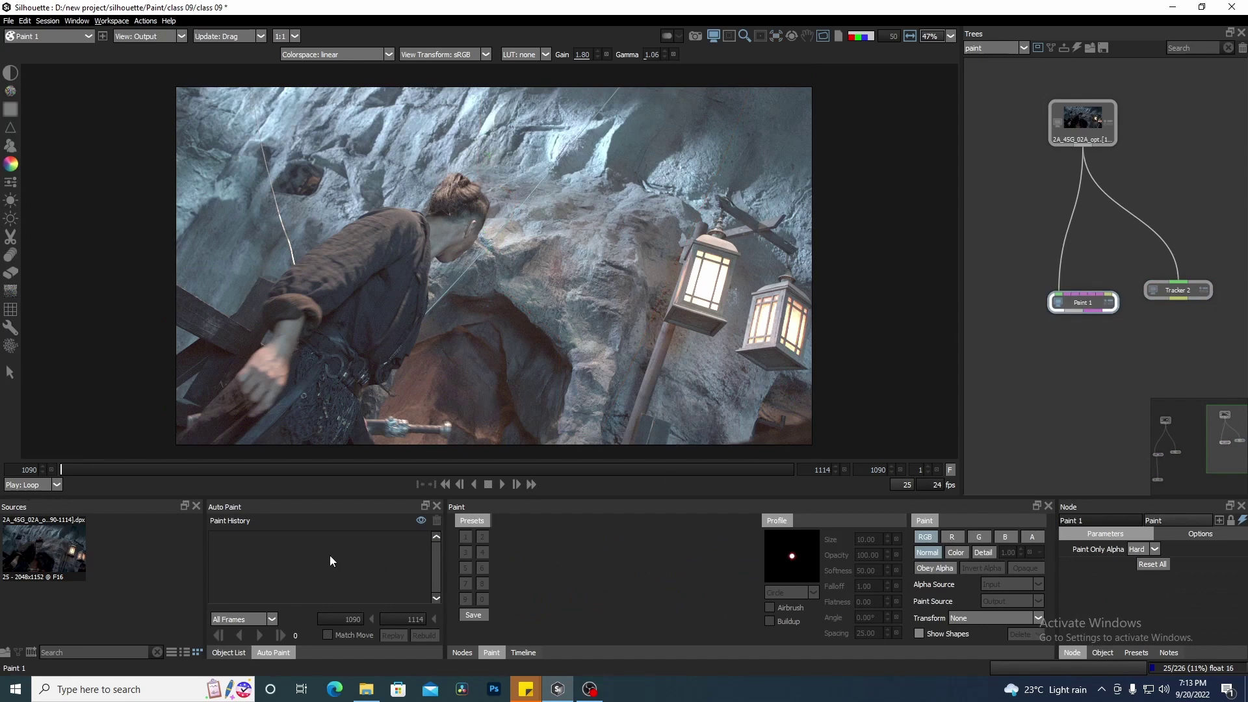
{"action": "left_click", "coordinate": [221, 651]}
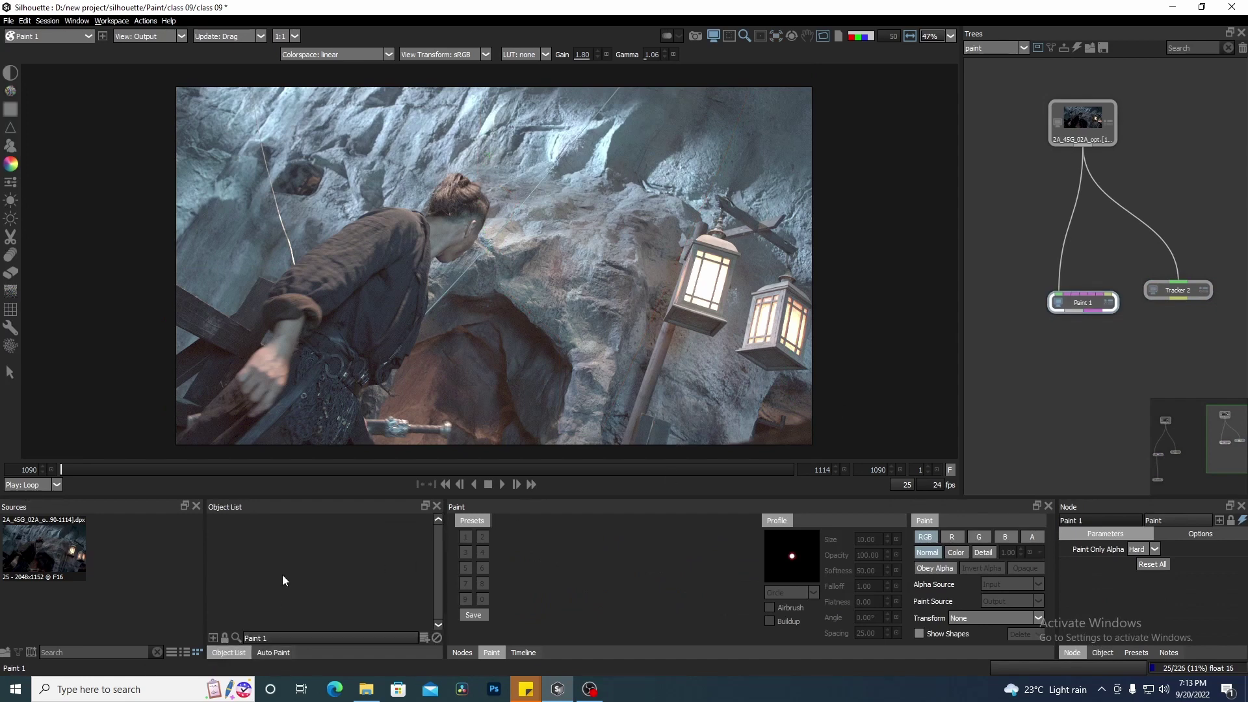
{"action": "key", "text": "ctrl+v"}
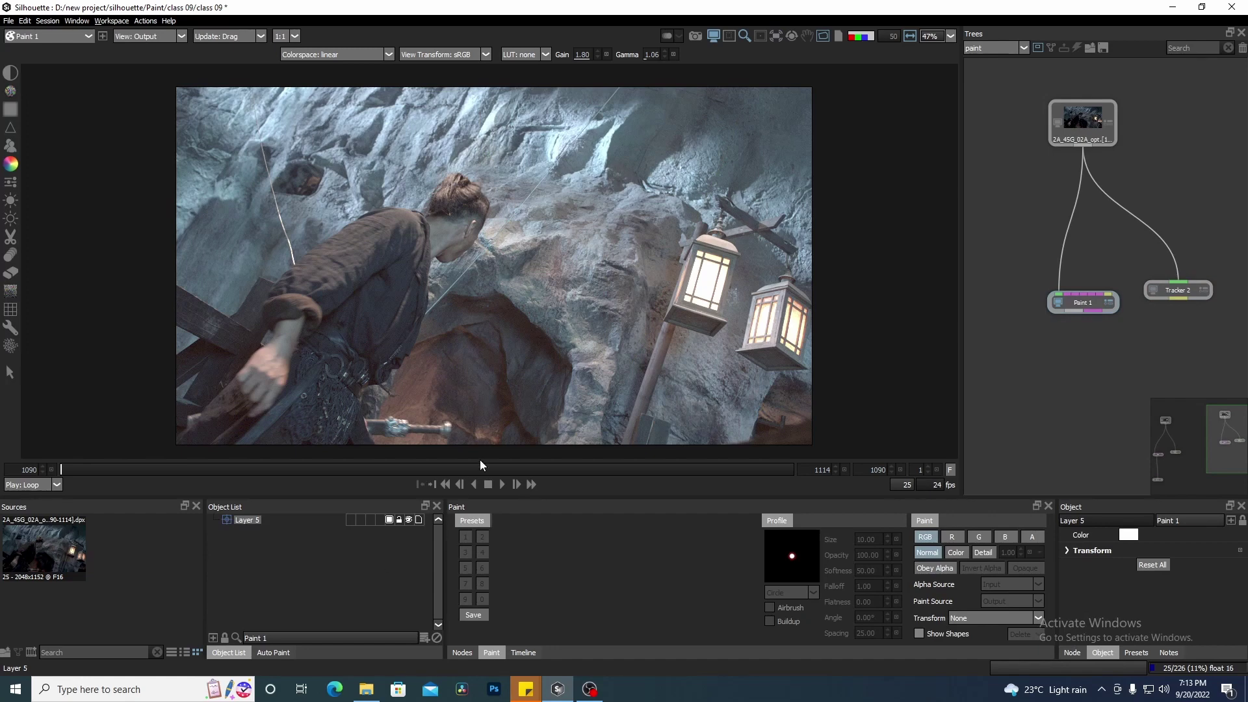
Rearrange the node tree by moving Tracker 2 away from Paint 1 and placing Paint 1 beneath the source node
{"action": "mouse_move", "coordinate": [577, 318]}
{"action": "left_mouse_down"}
{"action": "mouse_move", "coordinate": [605, 305]}
{"action": "mouse_move", "coordinate": [574, 305]}
{"action": "left_mouse_up"}
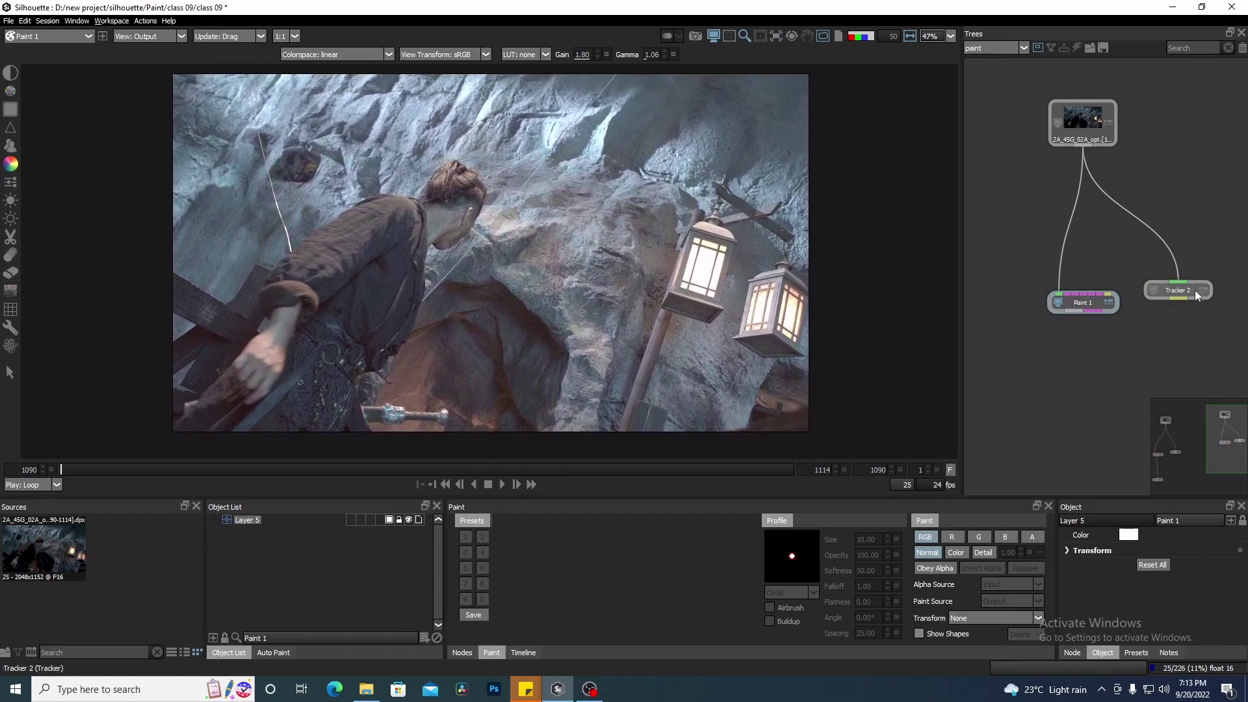
{"action": "left_click_drag", "start_coordinate": [1202, 284], "coordinate": [1246, 274]}
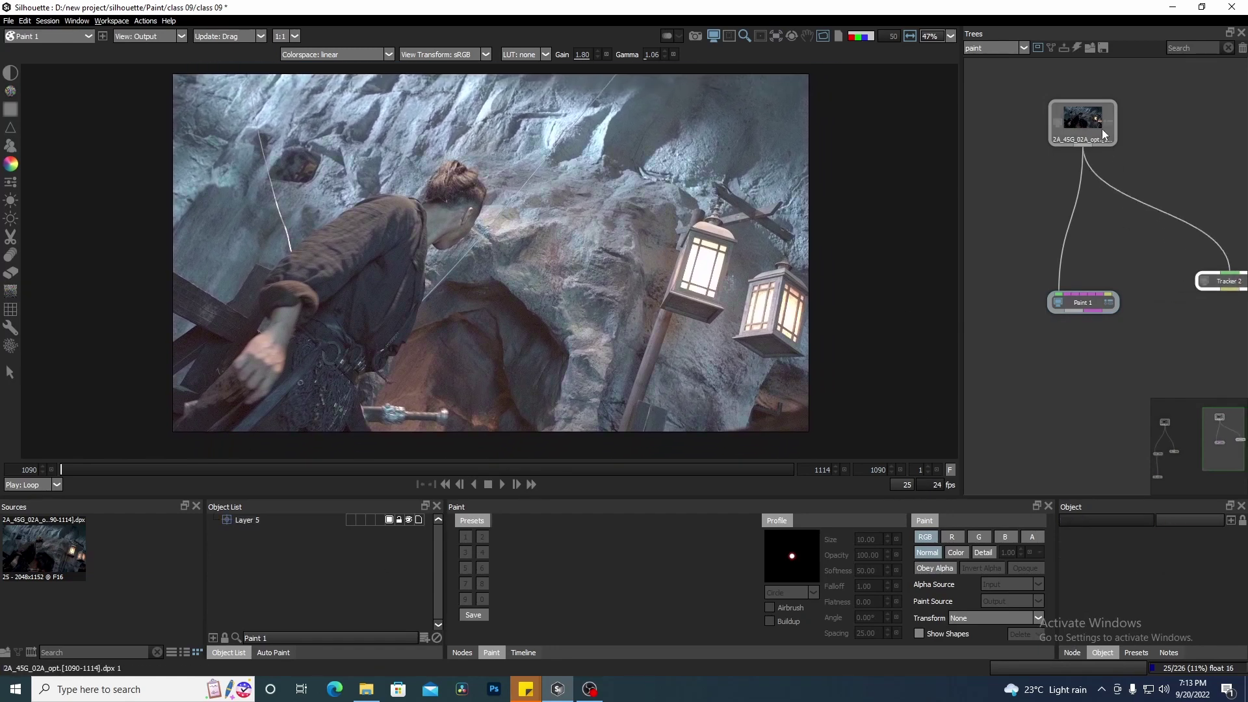
{"action": "left_click_drag", "start_coordinate": [1102, 129], "coordinate": [1109, 136]}
{"action": "left_click_drag", "start_coordinate": [1086, 304], "coordinate": [1078, 264]}
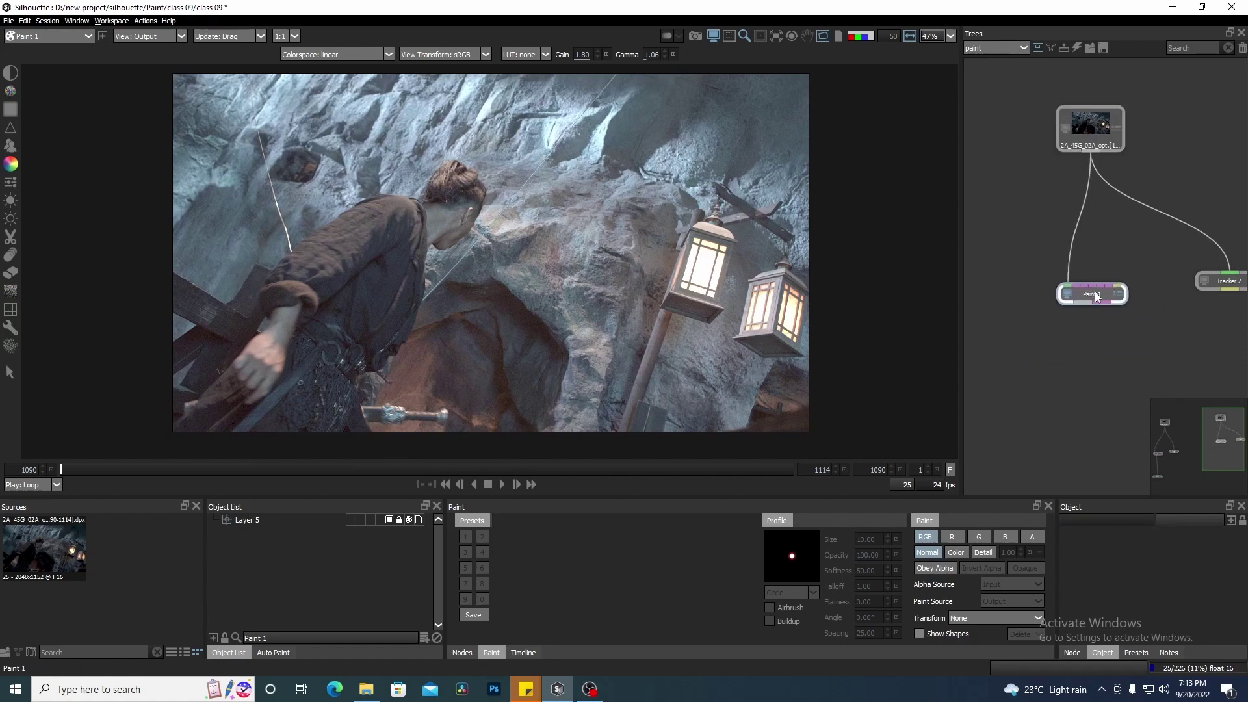
Select the pasted layer in the Paint 1 node and stabilize the viewer on the active layer
{"action": "left_click_drag", "start_coordinate": [518, 303], "coordinate": [489, 324]}
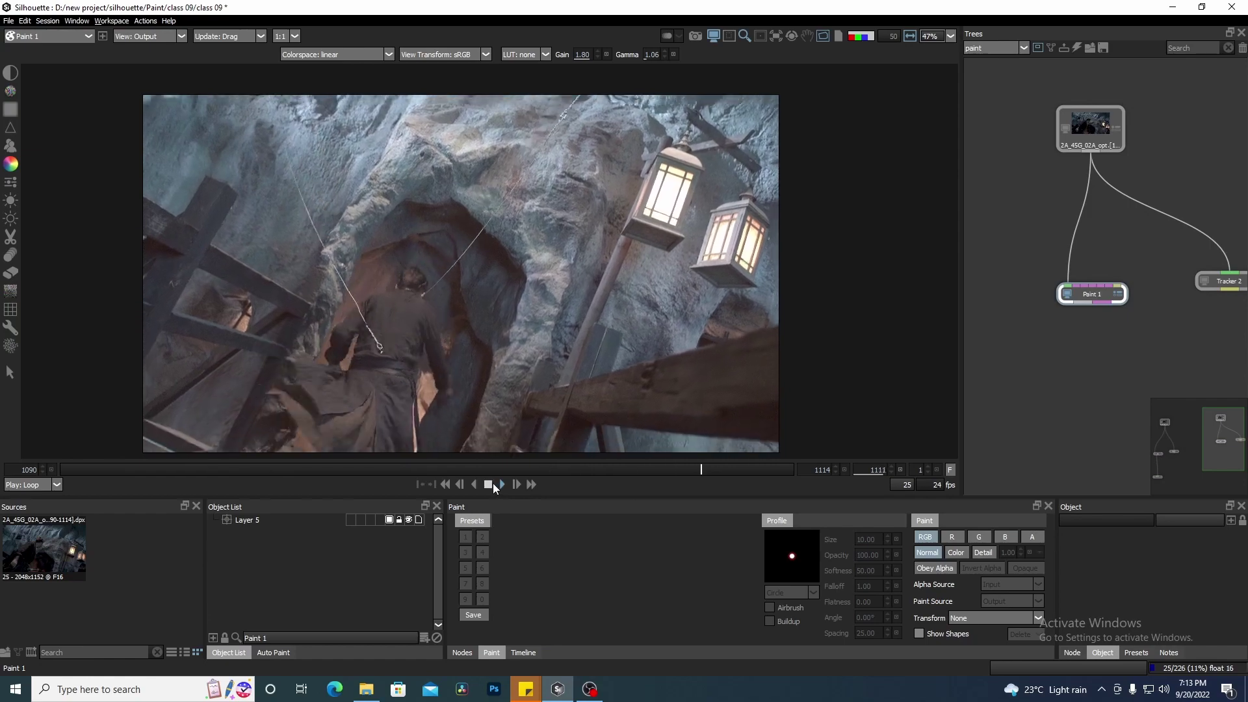
{"action": "left_click", "coordinate": [264, 519]}
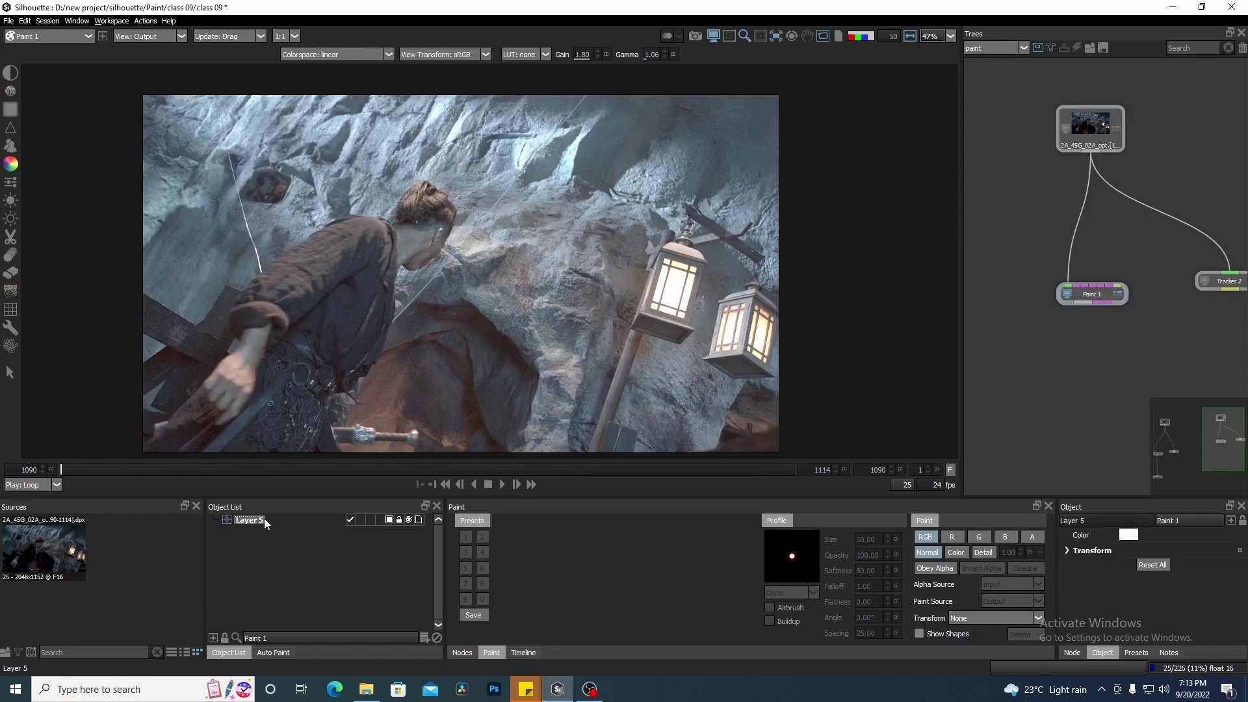
{"action": "left_click", "coordinate": [777, 40]}
{"action": "left_click", "coordinate": [811, 61]}
{"action": "left_click", "coordinate": [777, 35]}
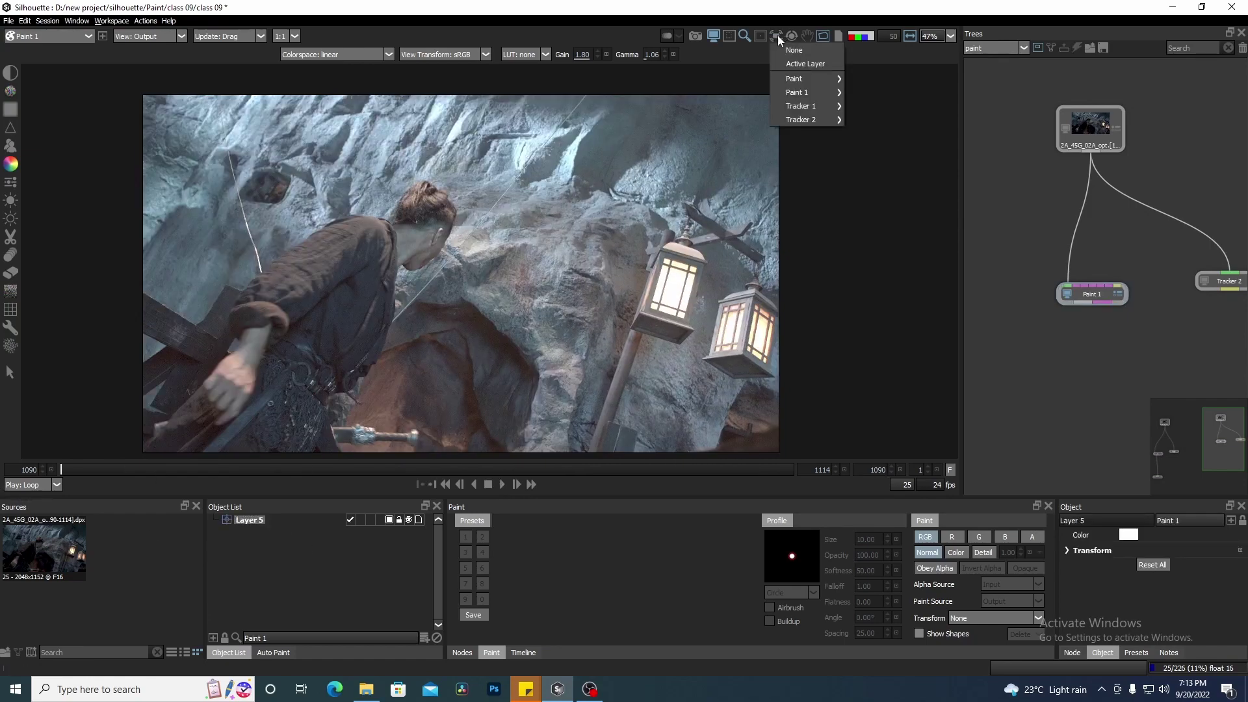
{"action": "left_click", "coordinate": [811, 63]}
Play the stabilized shot and scrub back to frame 1090 to check how steadily the rock wall and lanterns hold
{"action": "left_click", "coordinate": [503, 485]}
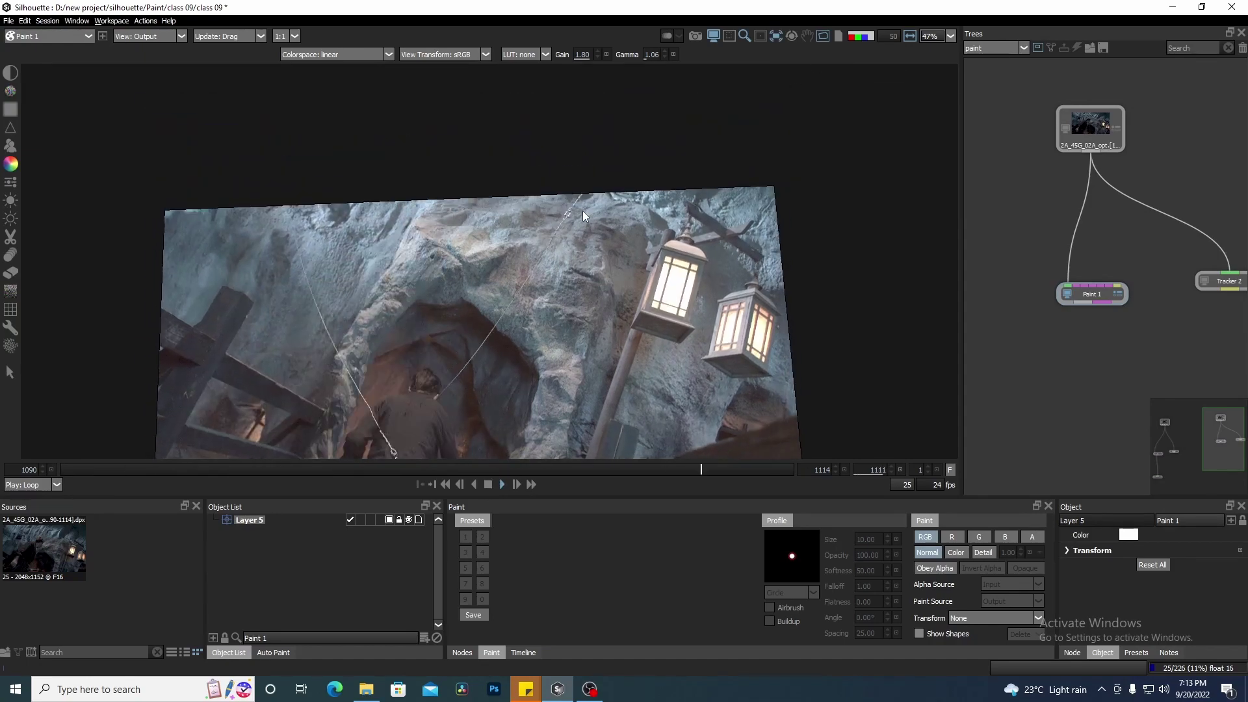
{"action": "scroll", "coordinate": [582, 211], "scroll_direction": "up", "scroll_amount": 4}
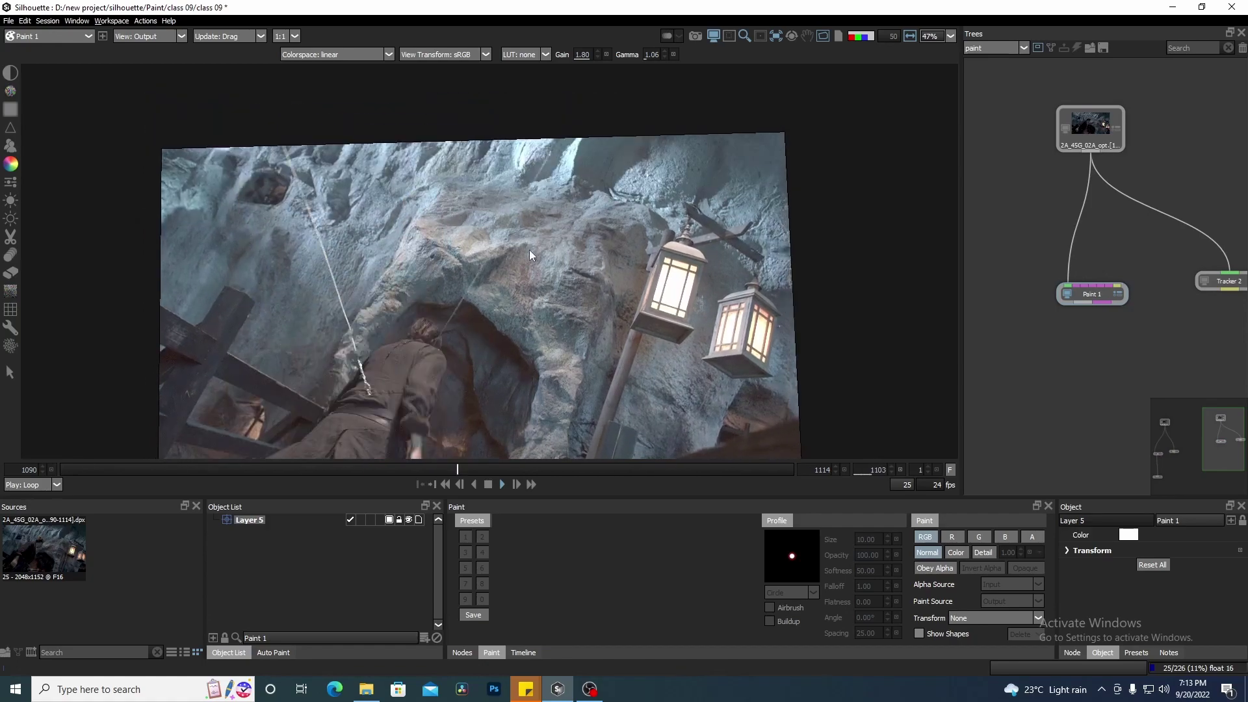
{"action": "left_click", "coordinate": [491, 484]}
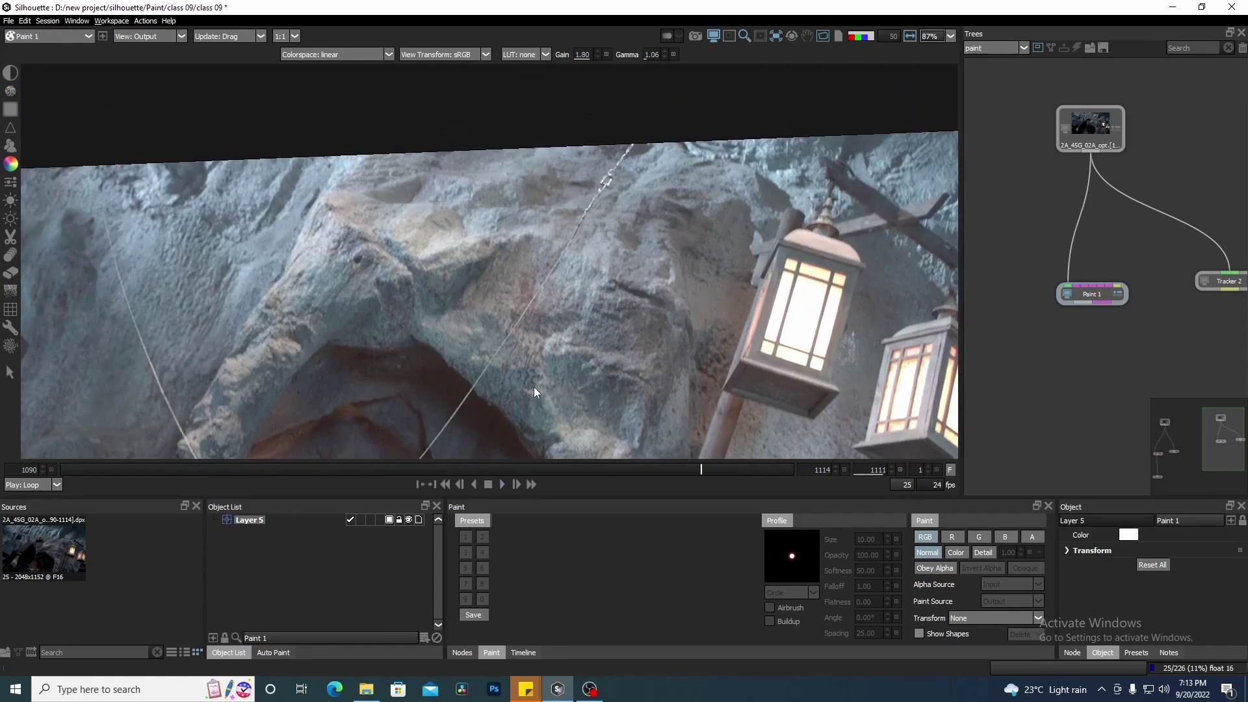
{"action": "left_click_drag", "start_coordinate": [586, 385], "coordinate": [588, 240]}
{"action": "scroll", "coordinate": [660, 318], "scroll_direction": "down", "scroll_amount": 1}
{"action": "scroll", "coordinate": [656, 328], "scroll_direction": "down", "scroll_amount": 2}
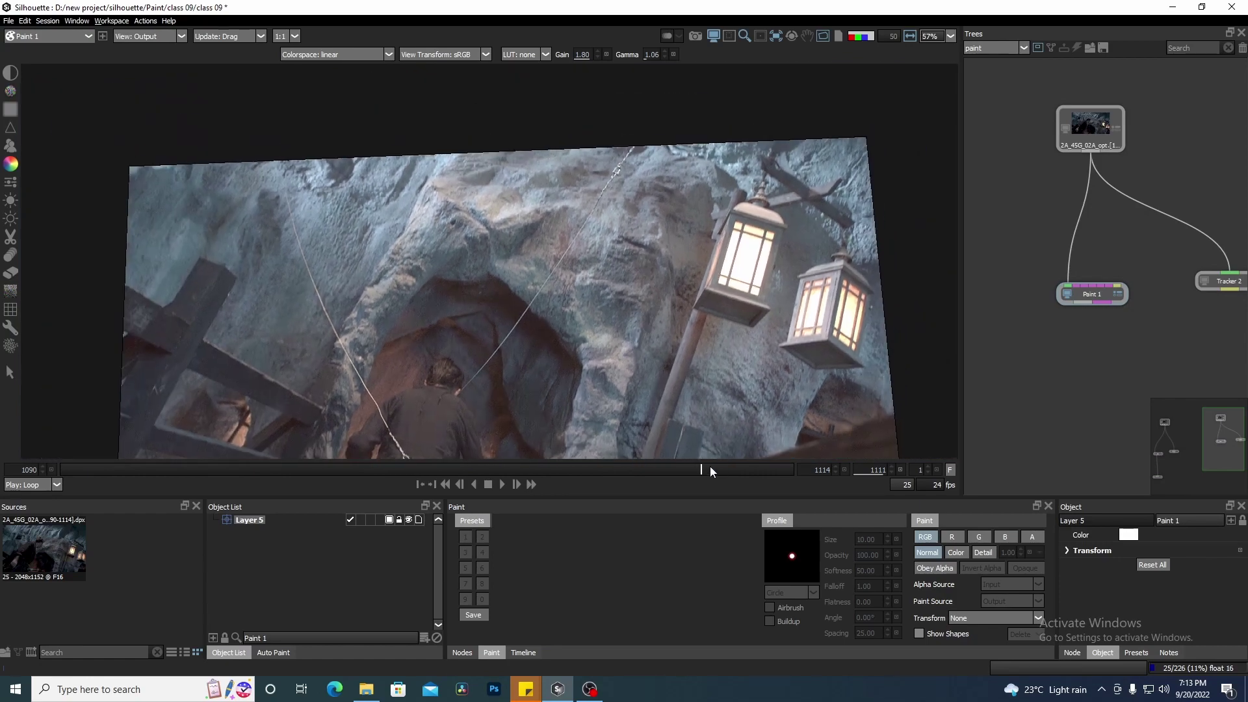
{"action": "left_click_drag", "start_coordinate": [705, 468], "coordinate": [54, 431]}
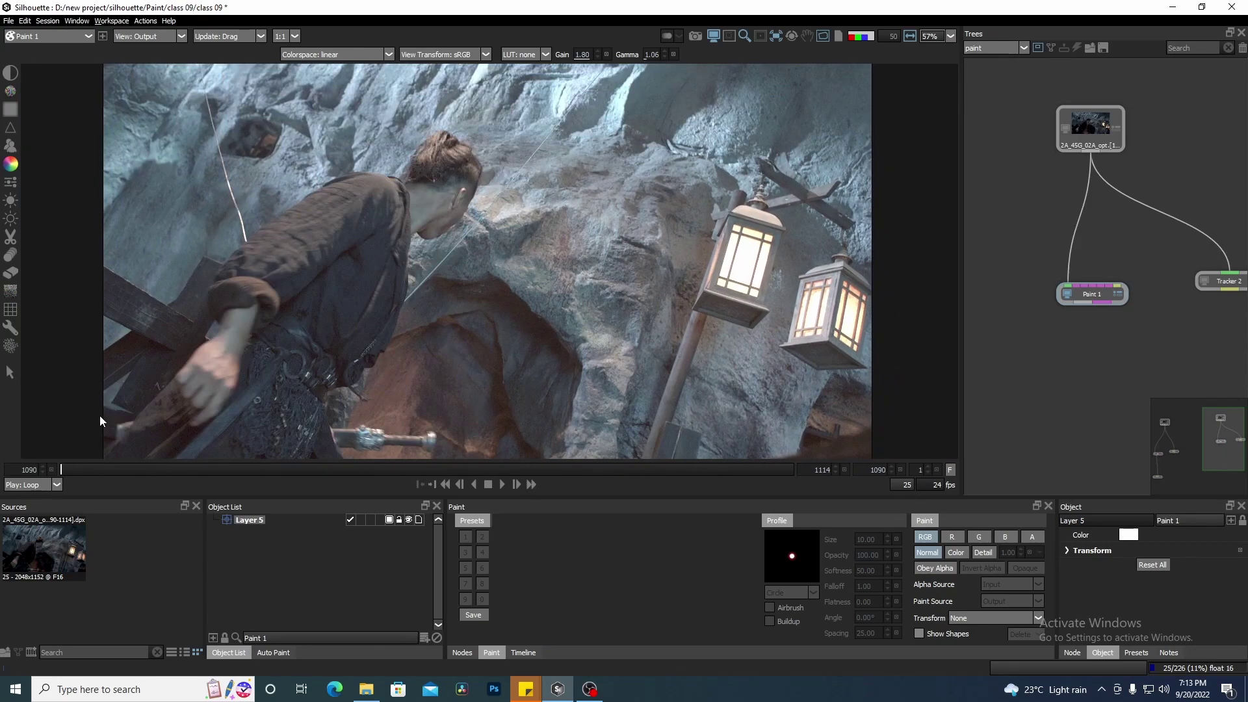
{"action": "left_click_drag", "start_coordinate": [580, 218], "coordinate": [578, 265]}
{"action": "scroll", "coordinate": [583, 281], "scroll_direction": "down", "scroll_amount": 2}
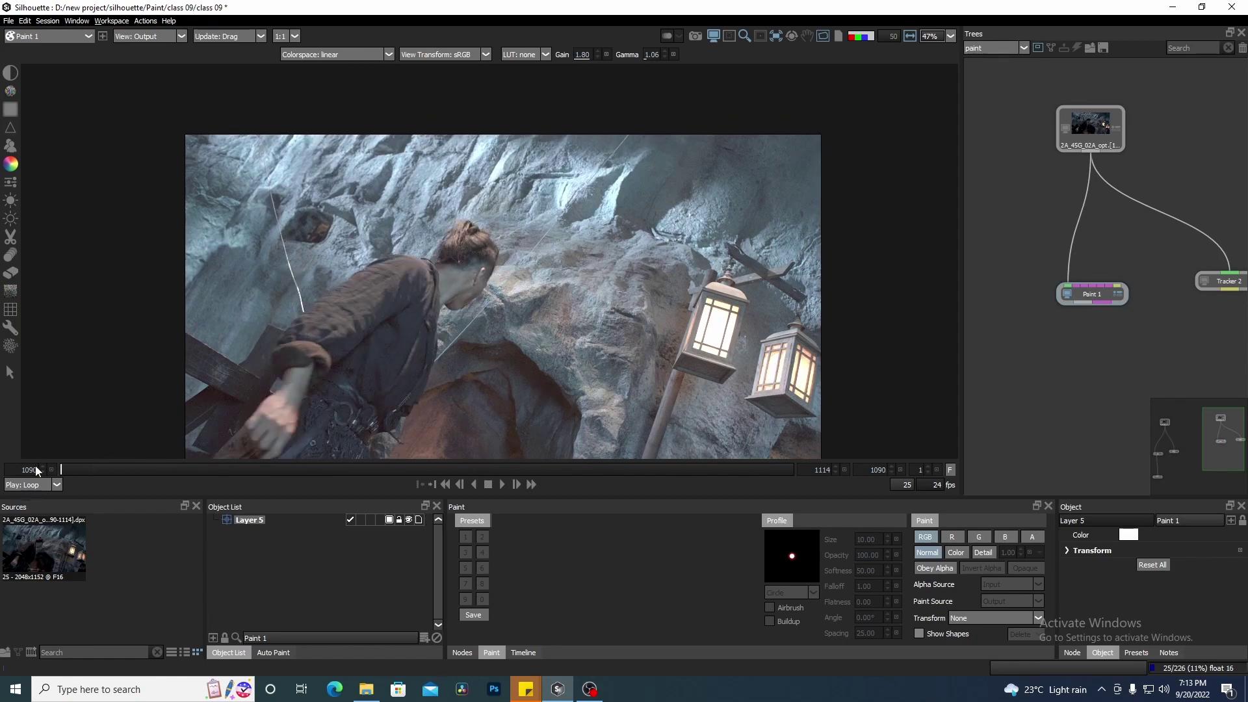
Choose the Clone brush for the wire above the actor's head and enable alpha channel painting with the Opaque option
{"action": "scroll", "coordinate": [533, 148], "scroll_direction": "up", "scroll_amount": 3}
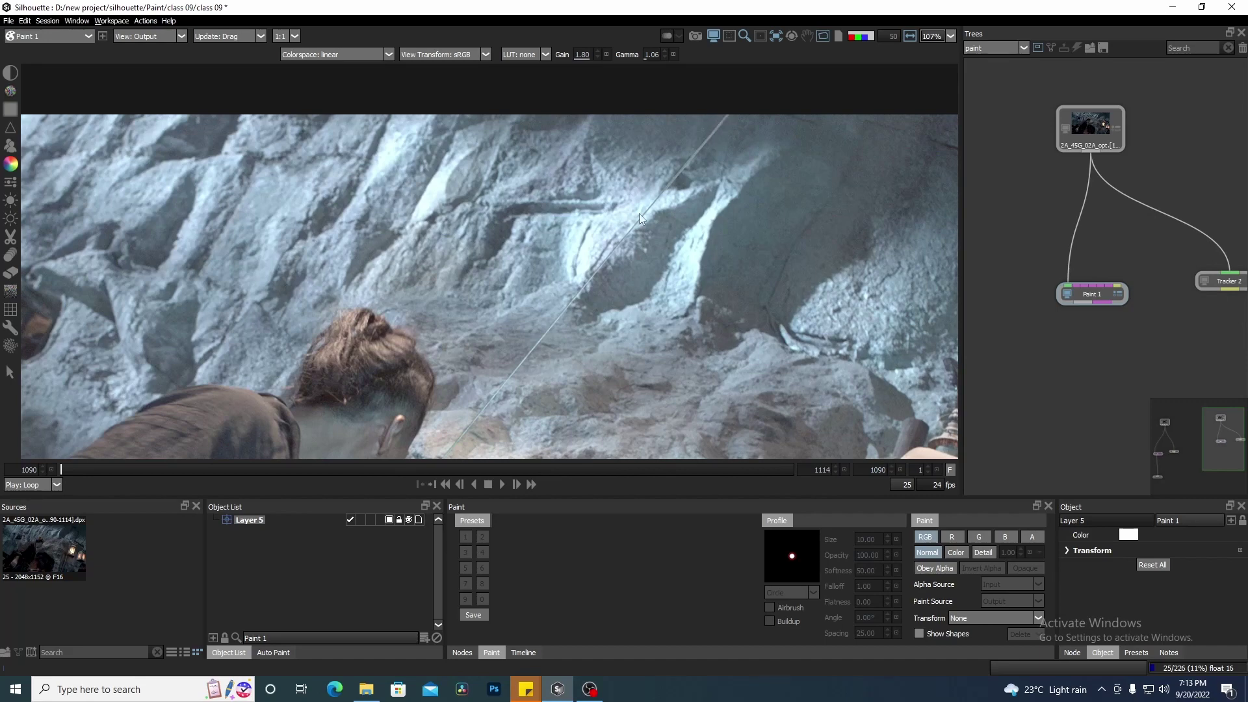
{"action": "left_click", "coordinate": [11, 145]}
{"action": "left_click_drag", "start_coordinate": [648, 373], "coordinate": [662, 298]}
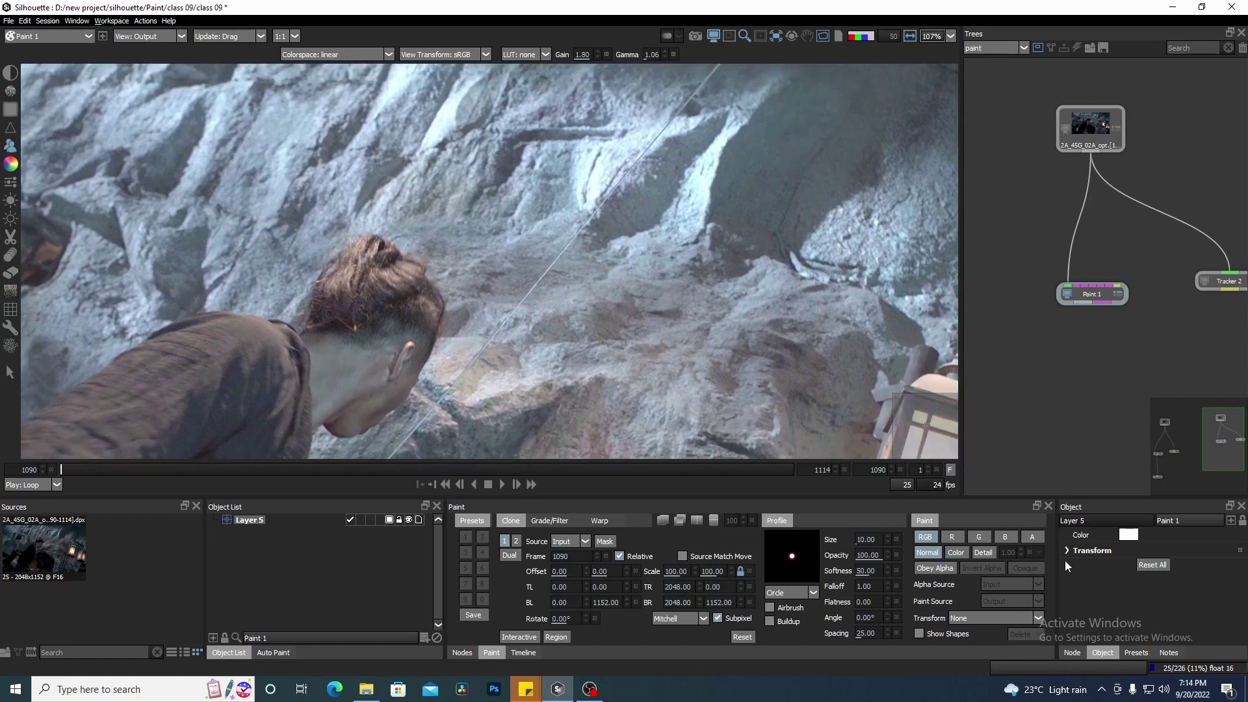
{"action": "left_click", "coordinate": [1034, 537]}
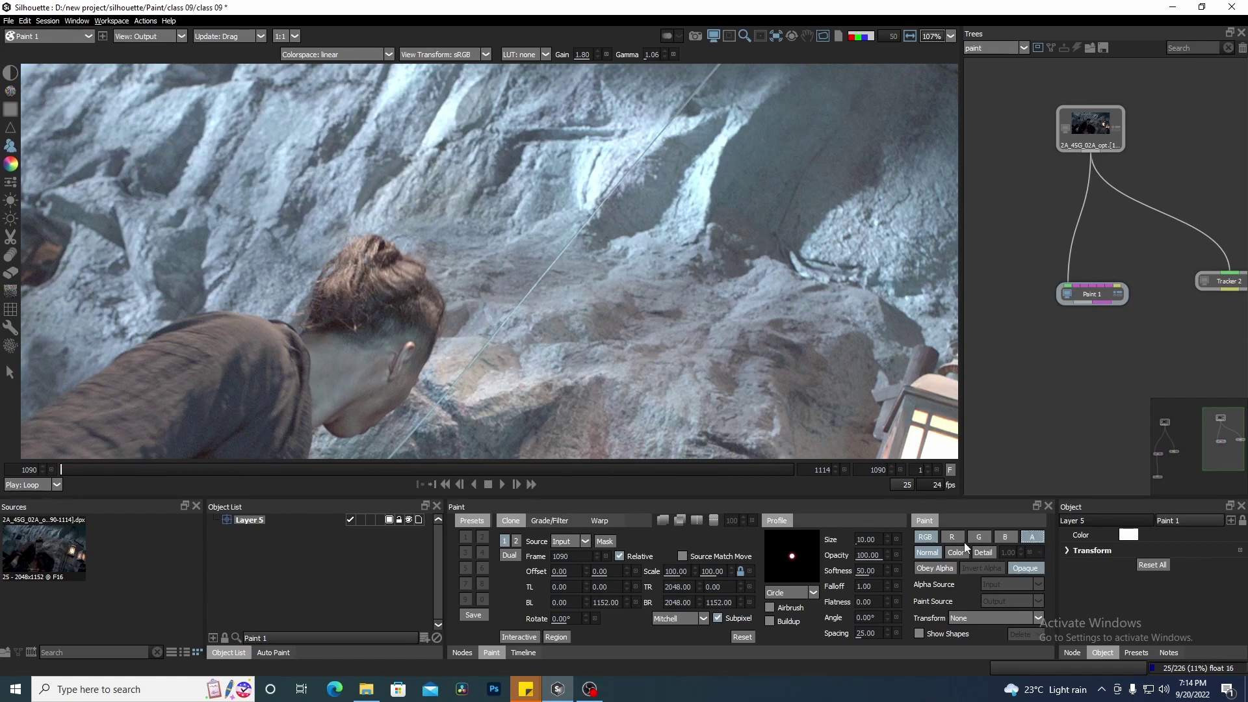
{"action": "left_click_drag", "start_coordinate": [609, 342], "coordinate": [632, 335]}
{"action": "left_click", "coordinate": [1019, 568]}
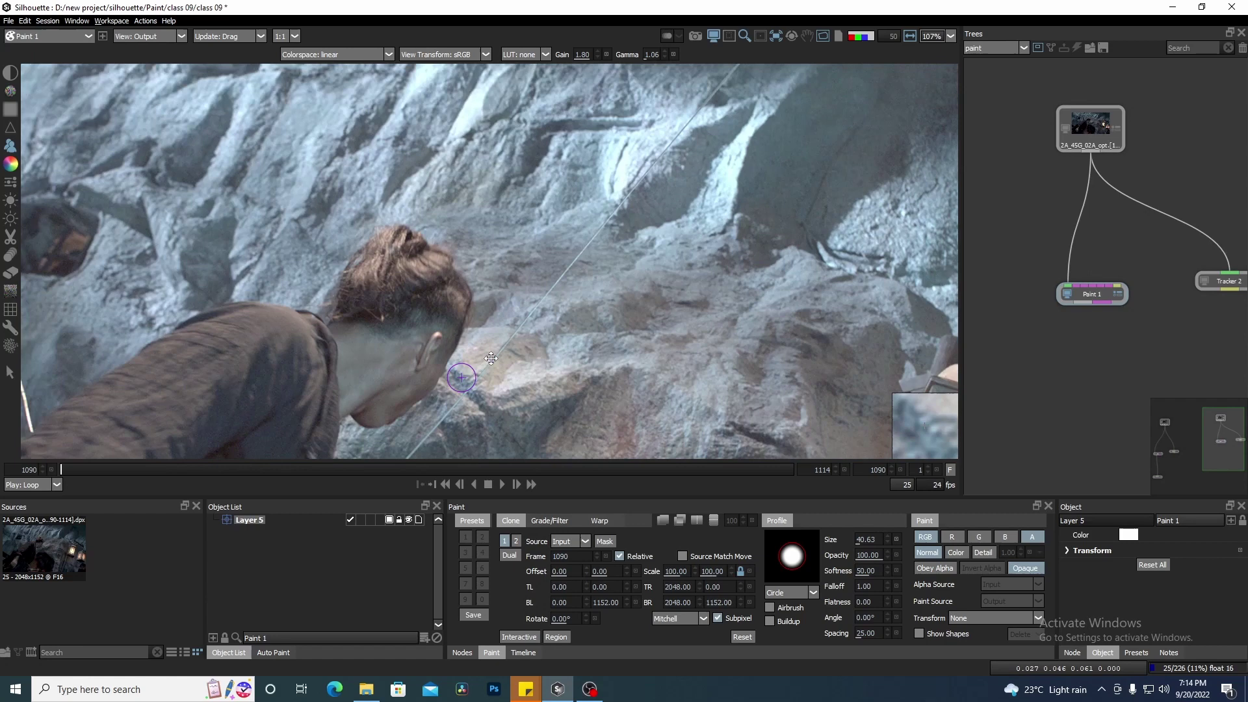
Enable Source Match Move for the Clone brush
{"action": "left_click_drag", "start_coordinate": [491, 359], "coordinate": [494, 349]}
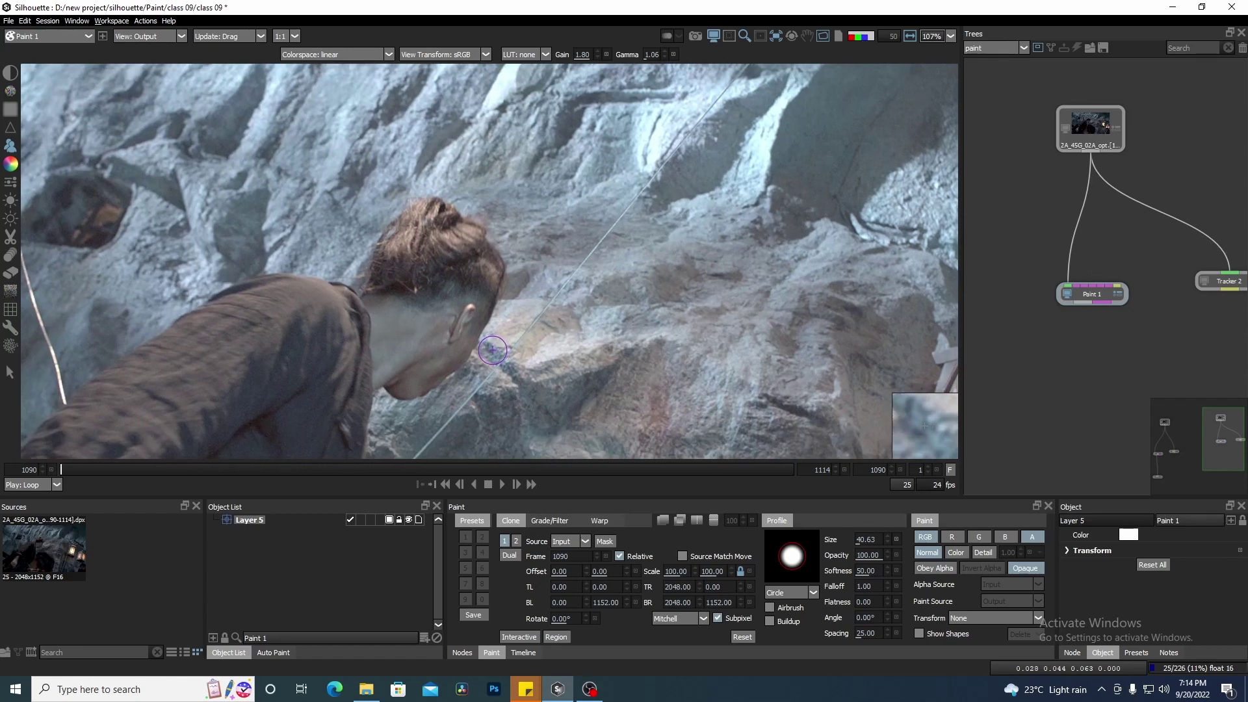
{"action": "left_click", "coordinate": [683, 556]}
{"action": "mouse_move", "coordinate": [510, 314]}
{"action": "left_mouse_down"}
{"action": "mouse_move", "coordinate": [594, 295]}
{"action": "mouse_move", "coordinate": [515, 323]}
{"action": "left_mouse_up"}
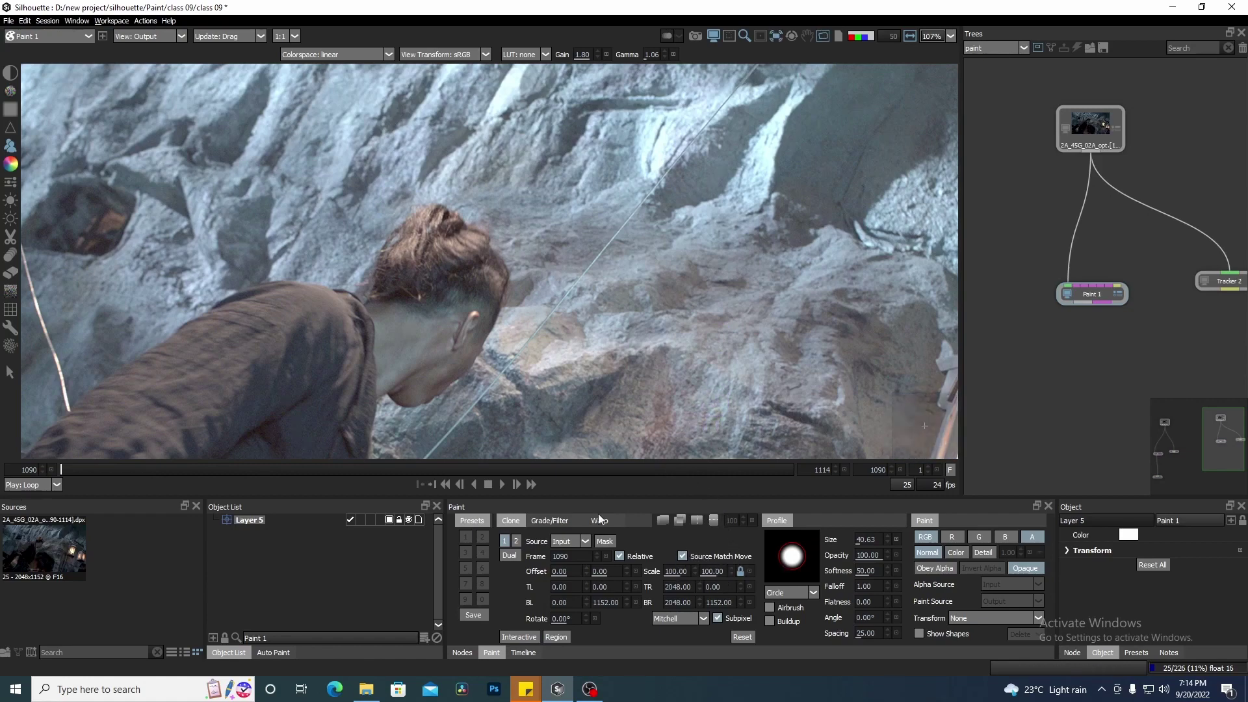
Set the clone source frame to 1091 and turn on the source onion skin
{"action": "scroll", "coordinate": [592, 276], "scroll_direction": "down", "scroll_amount": 3}
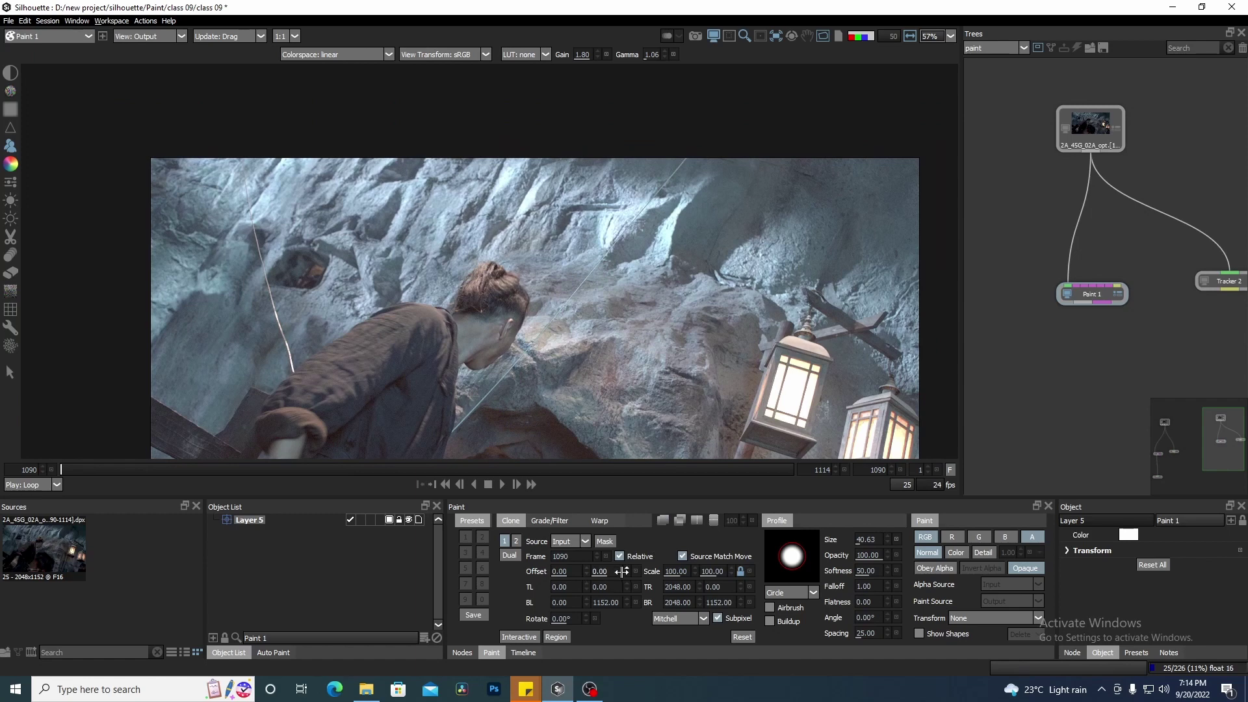
{"action": "left_click", "coordinate": [596, 554]}
{"action": "left_click", "coordinate": [667, 520]}
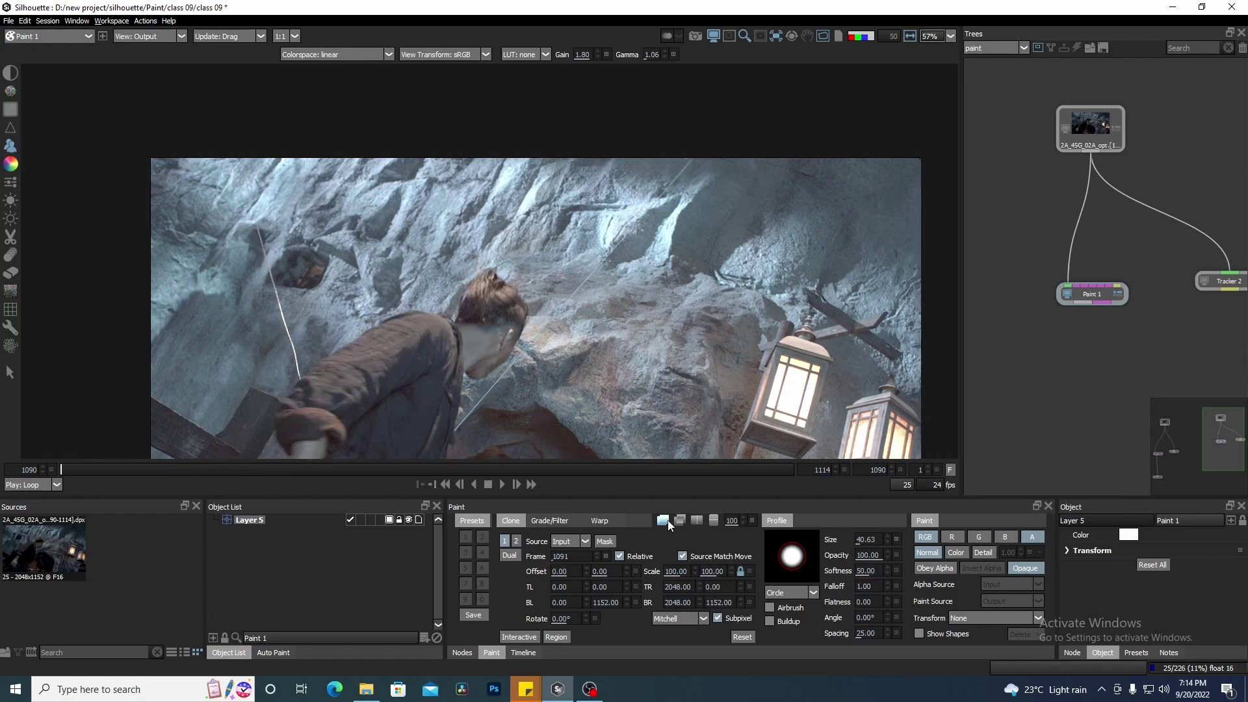
Set the clone source frame to 1092 and reduce the brush size to about 12.9 at the upper wire
{"action": "scroll", "coordinate": [668, 148], "scroll_direction": "up", "scroll_amount": 3}
{"action": "scroll", "coordinate": [668, 148], "scroll_direction": "up", "scroll_amount": 5}
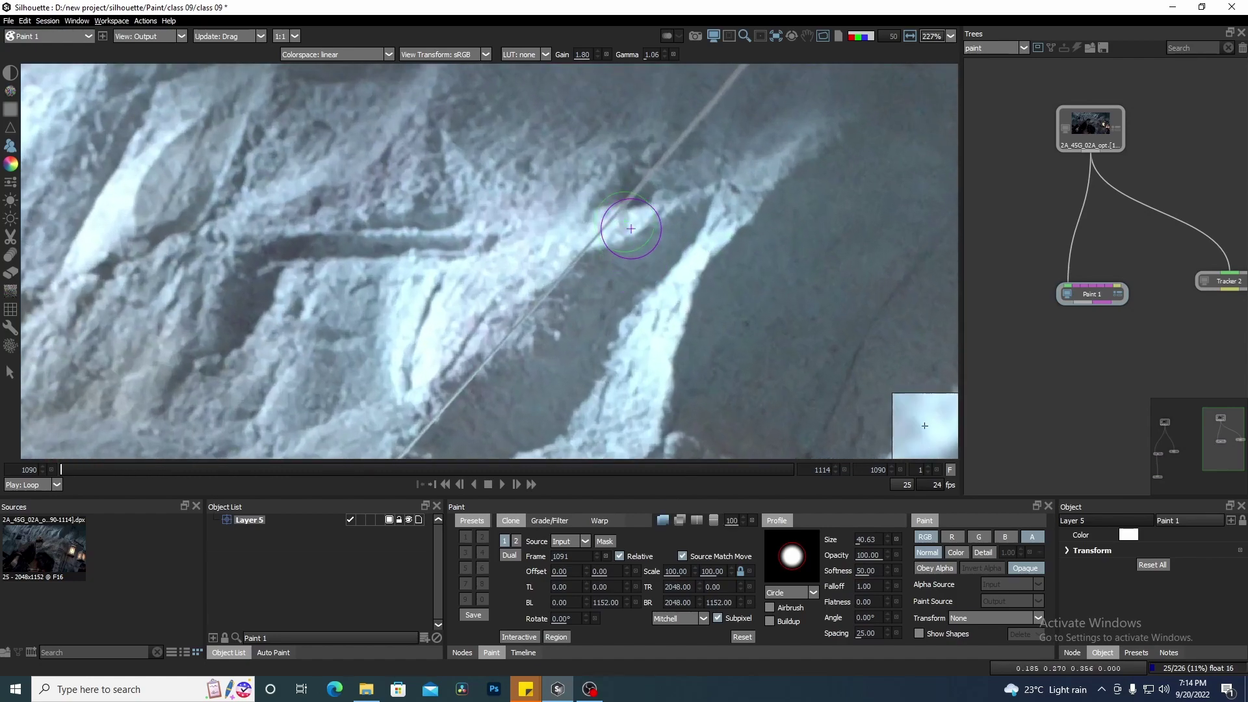
{"action": "left_click_drag", "start_coordinate": [620, 230], "coordinate": [603, 230]}
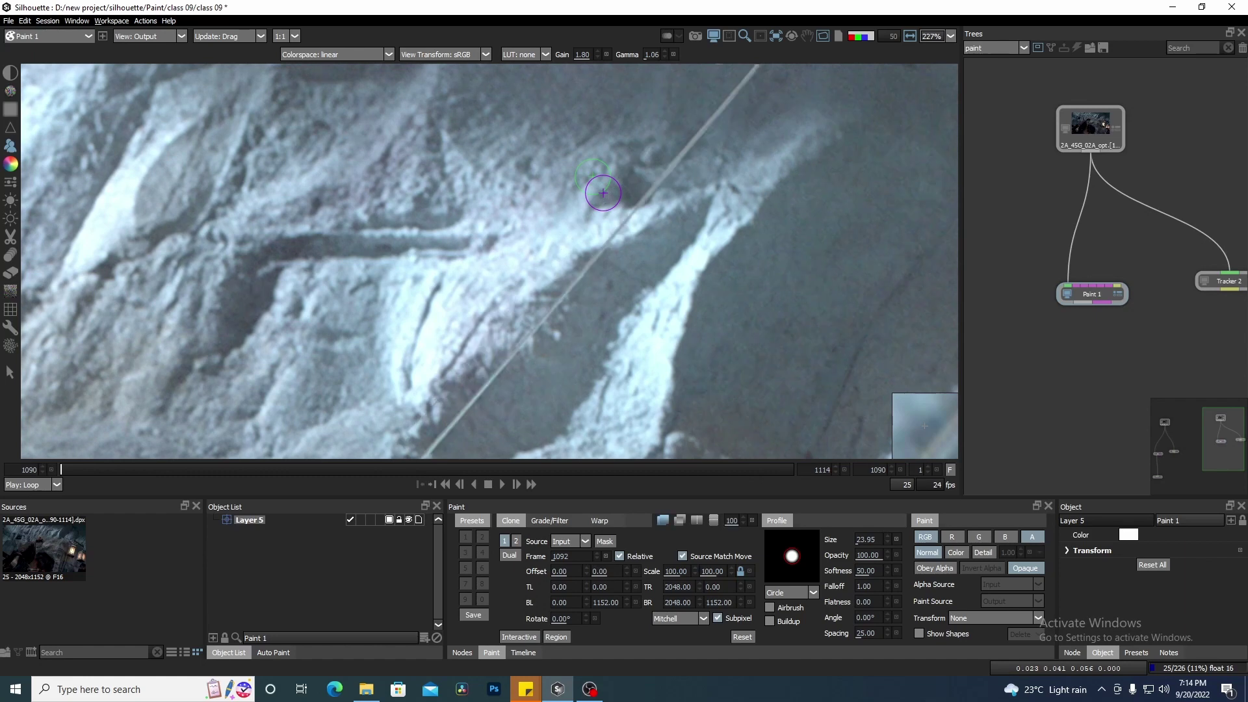
{"action": "scroll", "coordinate": [595, 254], "scroll_direction": "up", "scroll_amount": 4}
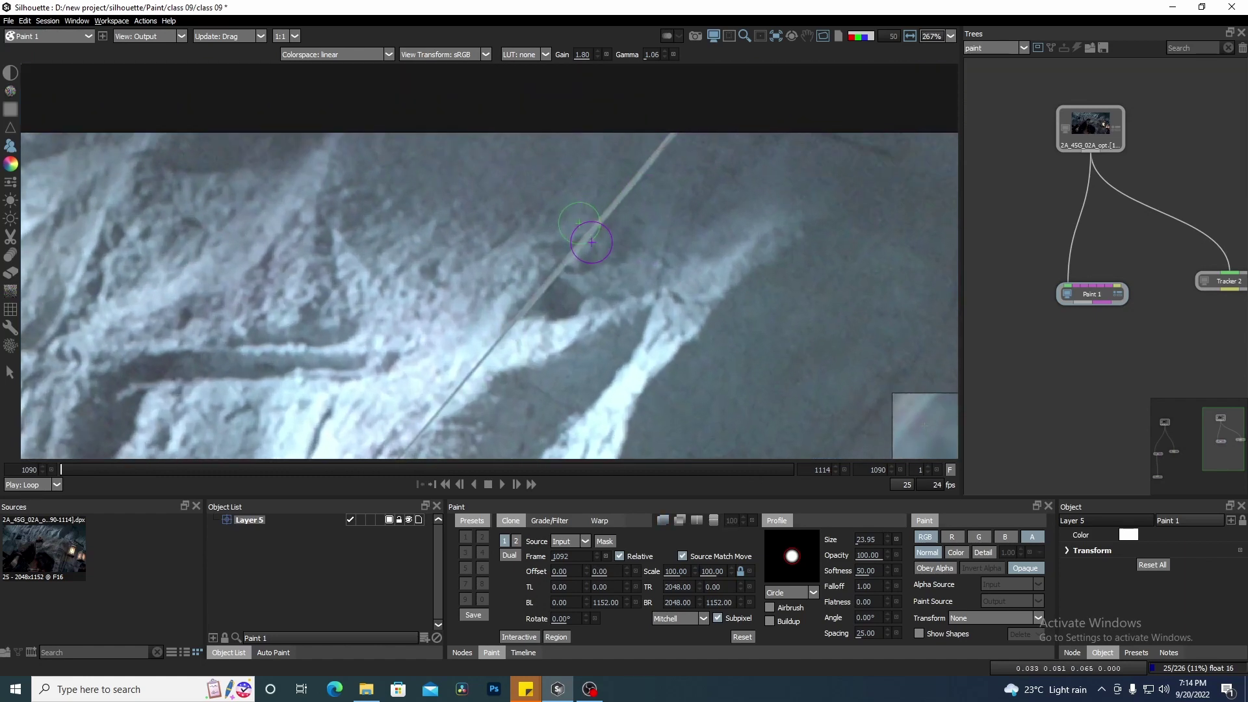
{"action": "left_click_drag", "start_coordinate": [614, 200], "coordinate": [594, 211]}
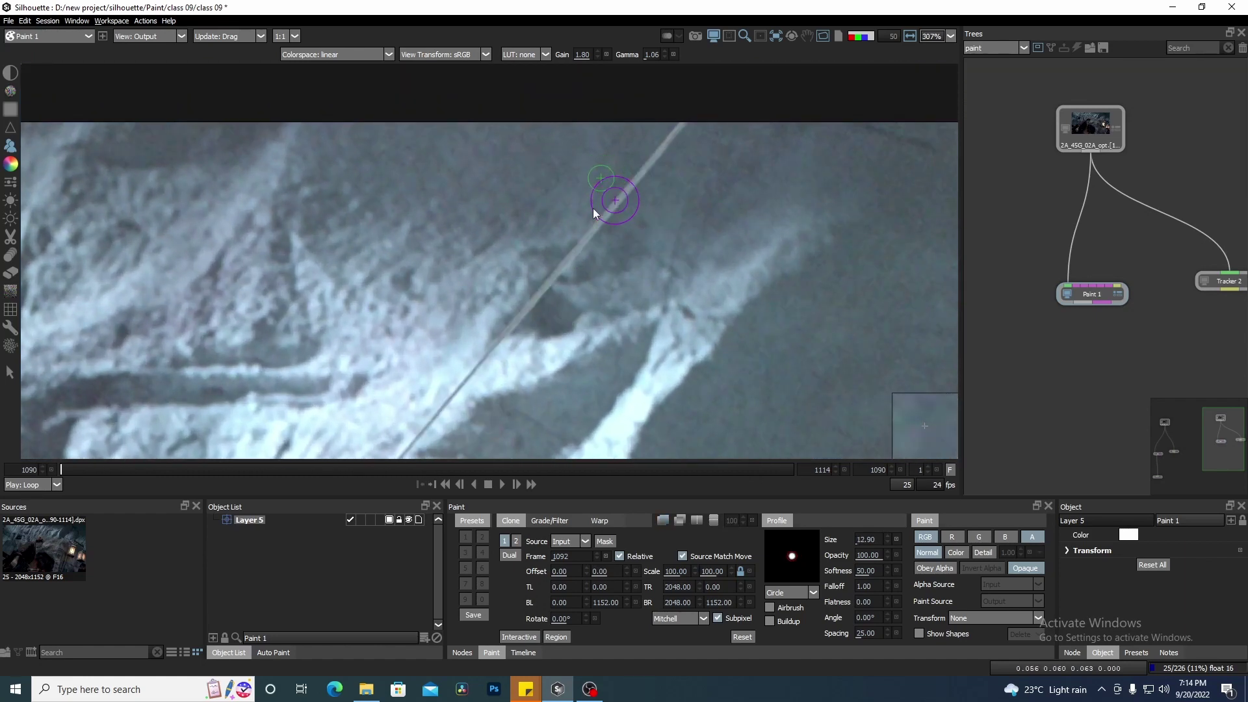
Clone out the wire across the upper rock face, toggling the onion skin to check the source alignment
{"action": "left_click_drag", "start_coordinate": [657, 166], "coordinate": [536, 297]}
{"action": "key", "text": "o"}
{"action": "key", "text": "o"}
{"action": "key", "text": "o"}
{"action": "key", "text": "o"}
{"action": "left_click_drag", "start_coordinate": [663, 150], "coordinate": [677, 127]}
{"action": "scroll", "coordinate": [521, 313], "scroll_direction": "down", "scroll_amount": 1}
{"action": "mouse_move", "coordinate": [522, 313]}
{"action": "left_mouse_down"}
{"action": "mouse_move", "coordinate": [647, 186]}
{"action": "mouse_move", "coordinate": [529, 310]}
{"action": "left_mouse_up"}
{"action": "scroll", "coordinate": [584, 260], "scroll_direction": "down", "scroll_amount": 1}
{"action": "mouse_move", "coordinate": [585, 259]}
{"action": "left_mouse_down"}
{"action": "mouse_move", "coordinate": [719, 192]}
{"action": "mouse_move", "coordinate": [655, 241]}
{"action": "mouse_move", "coordinate": [601, 312]}
{"action": "mouse_move", "coordinate": [690, 184]}
{"action": "mouse_move", "coordinate": [626, 225]}
{"action": "mouse_move", "coordinate": [541, 317]}
{"action": "mouse_move", "coordinate": [685, 170]}
{"action": "mouse_move", "coordinate": [609, 217]}
{"action": "mouse_move", "coordinate": [556, 284]}
{"action": "mouse_move", "coordinate": [615, 184]}
{"action": "left_mouse_up"}
Enlarge the brush to about 19.4 and clone away the wire down towards the actor's head, comparing against adjacent frames
{"action": "key", "text": "o"}
{"action": "key", "text": "o"}
{"action": "key", "text": "o"}
{"action": "key", "text": "bracketright"}
{"action": "key", "text": "o"}
{"action": "key", "text": "o"}
{"action": "key", "text": "o"}
{"action": "key", "text": "o"}
{"action": "key", "text": "x"}
{"action": "key", "text": "z"}
{"action": "key", "text": "x"}
{"action": "key", "text": "z"}
{"action": "mouse_move", "coordinate": [659, 172]}
{"action": "left_mouse_down"}
{"action": "mouse_move", "coordinate": [604, 226]}
{"action": "mouse_move", "coordinate": [612, 242]}
{"action": "mouse_move", "coordinate": [649, 153]}
{"action": "left_mouse_up"}
{"action": "scroll", "coordinate": [597, 266], "scroll_direction": "down", "scroll_amount": 1}
{"action": "key", "text": "x"}
{"action": "key", "text": "z"}
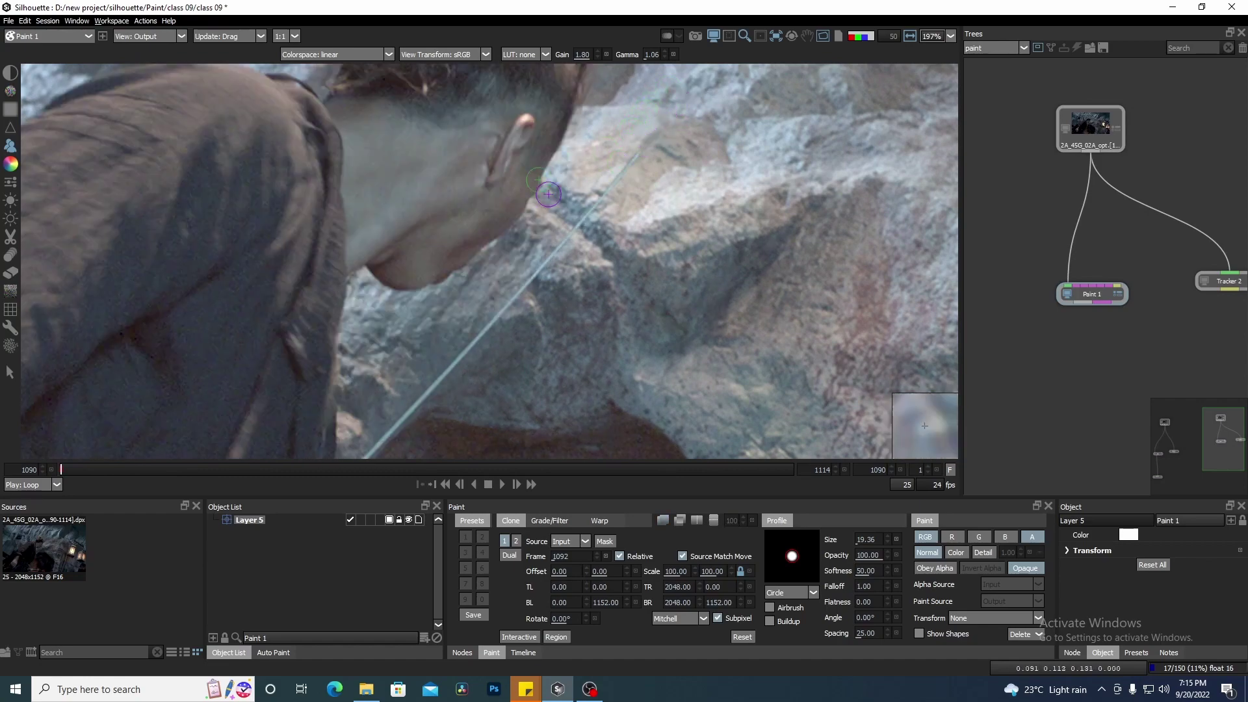
Set the clone source frame to 1094 with the onion skin on for the wire beside the actor's head
{"action": "scroll", "coordinate": [683, 221], "scroll_direction": "down", "scroll_amount": 2}
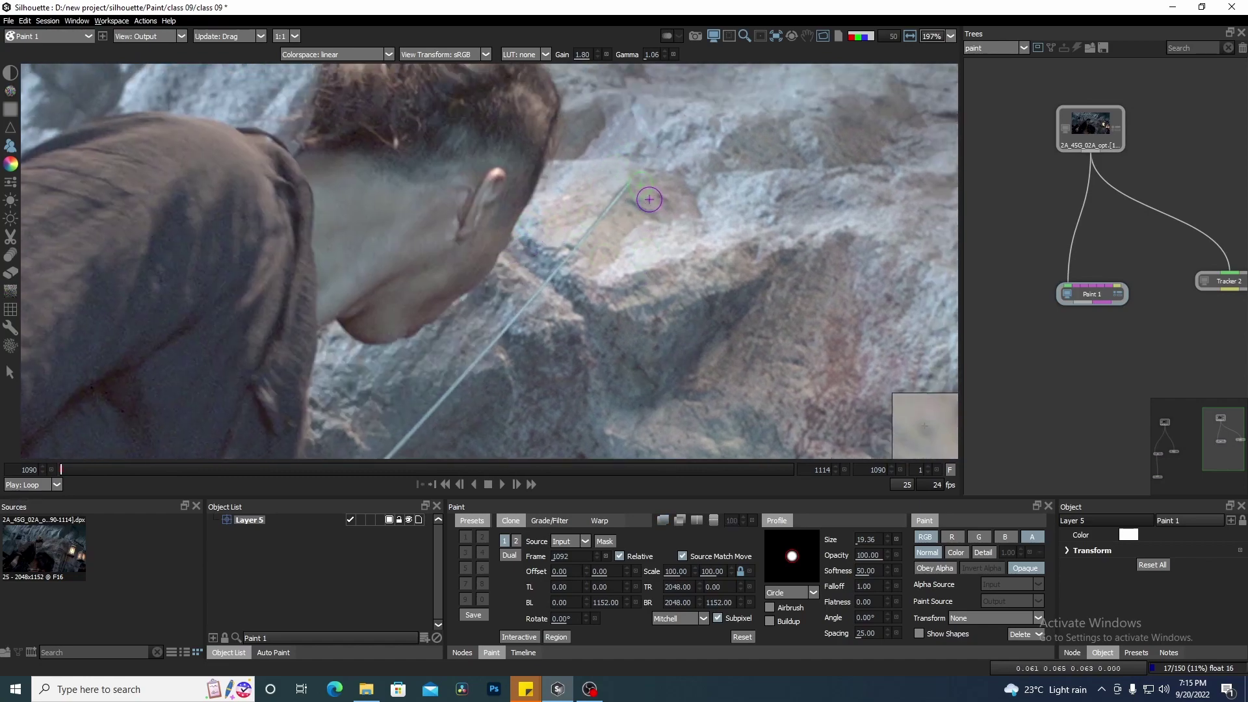
{"action": "scroll", "coordinate": [563, 272], "scroll_direction": "down", "scroll_amount": 2}
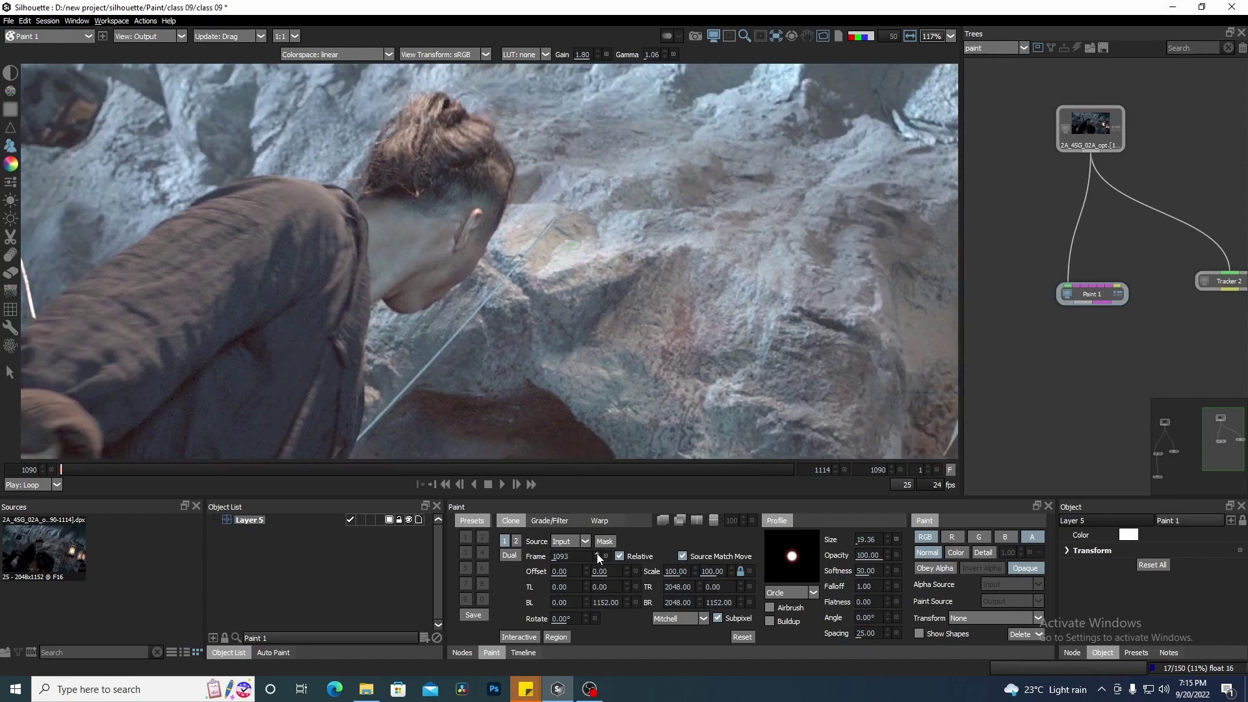
{"action": "scroll", "coordinate": [572, 236], "scroll_direction": "up", "scroll_amount": 2}
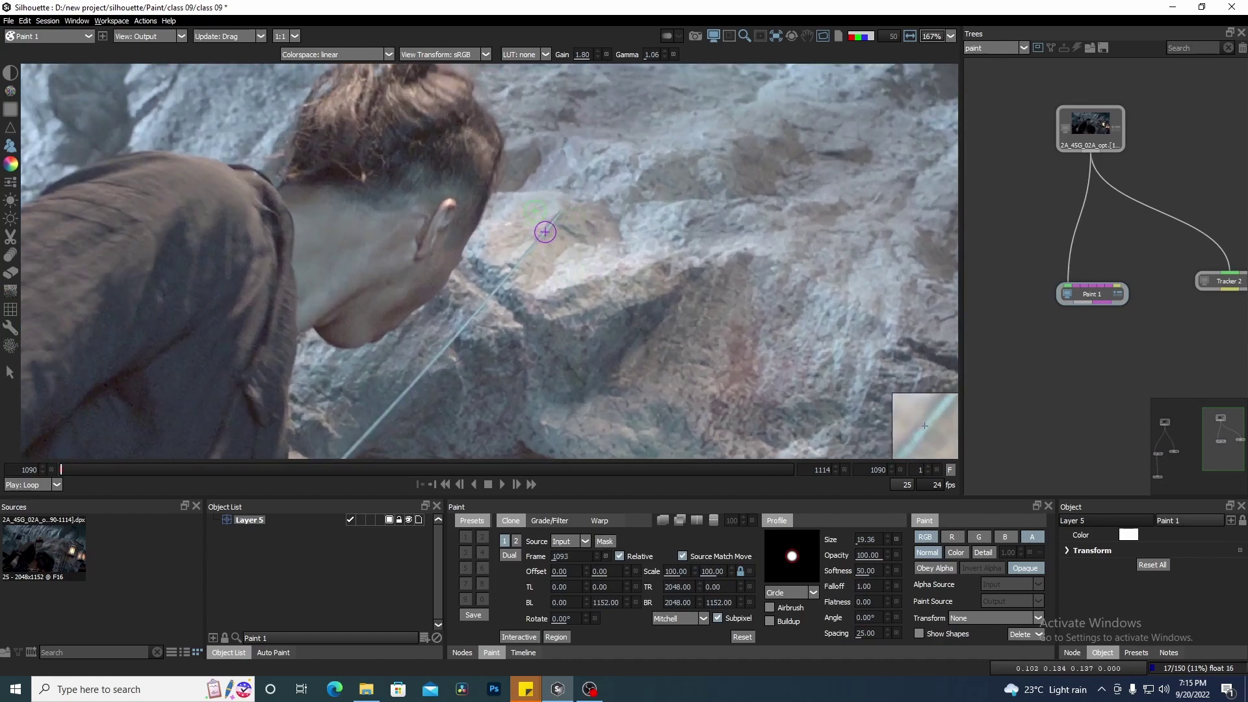
{"action": "scroll", "coordinate": [548, 229], "scroll_direction": "up", "scroll_amount": 3}
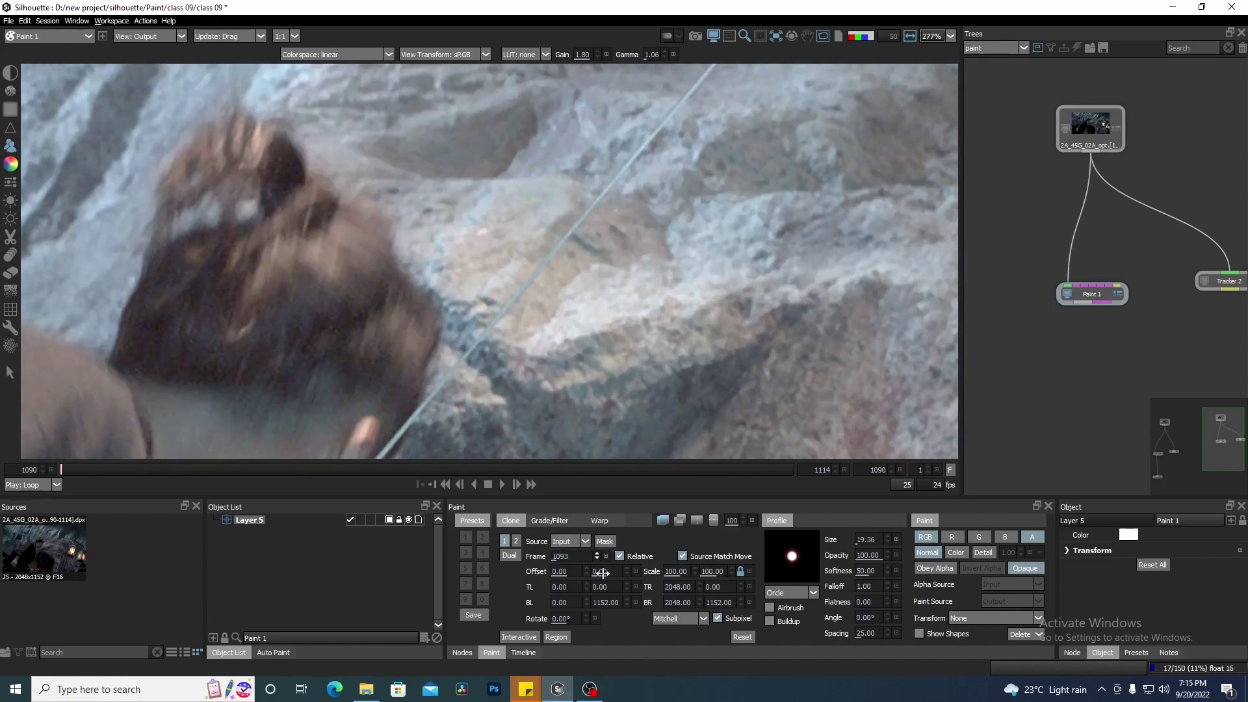
{"action": "left_click", "coordinate": [597, 553]}
Clone out the wire over the tan rock beside the actor's face with a brush of about 16.5, flipping between adjacent frames
{"action": "key", "text": "x"}
{"action": "key", "text": "z"}
{"action": "key", "text": "x"}
{"action": "key", "text": "z"}
{"action": "key", "text": "x"}
{"action": "key", "text": "z"}
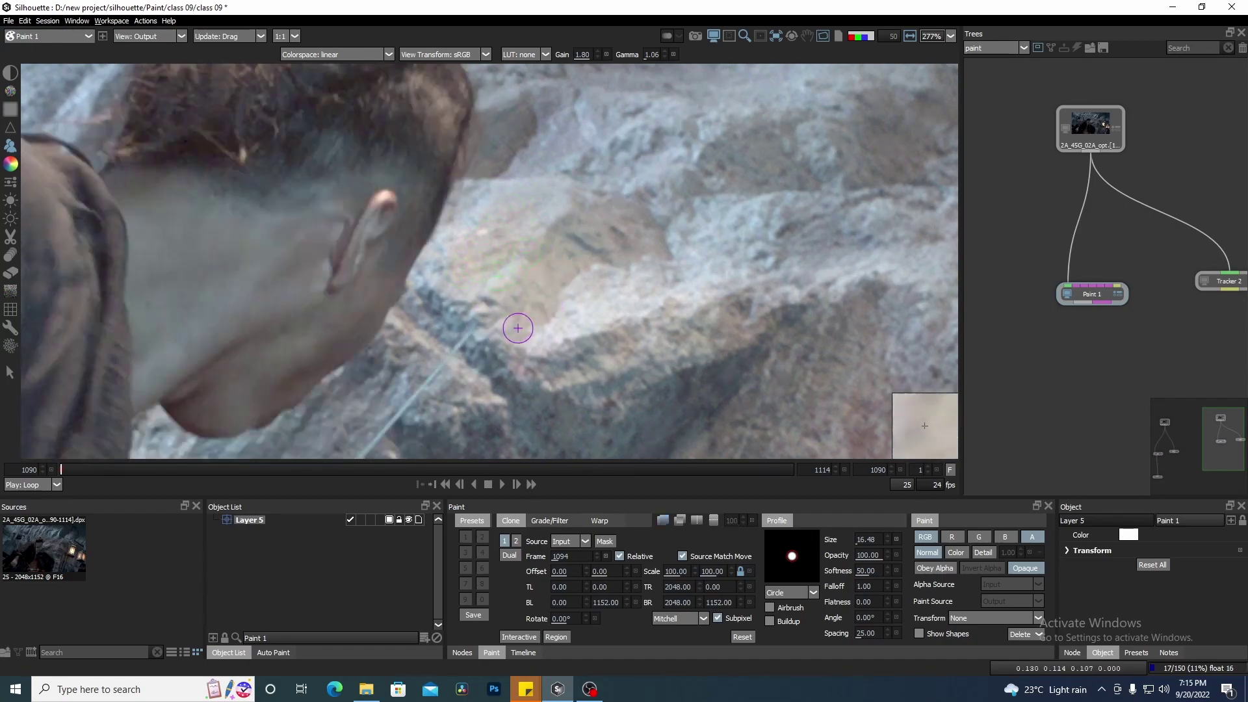
{"action": "scroll", "coordinate": [506, 275], "scroll_direction": "down", "scroll_amount": 2}
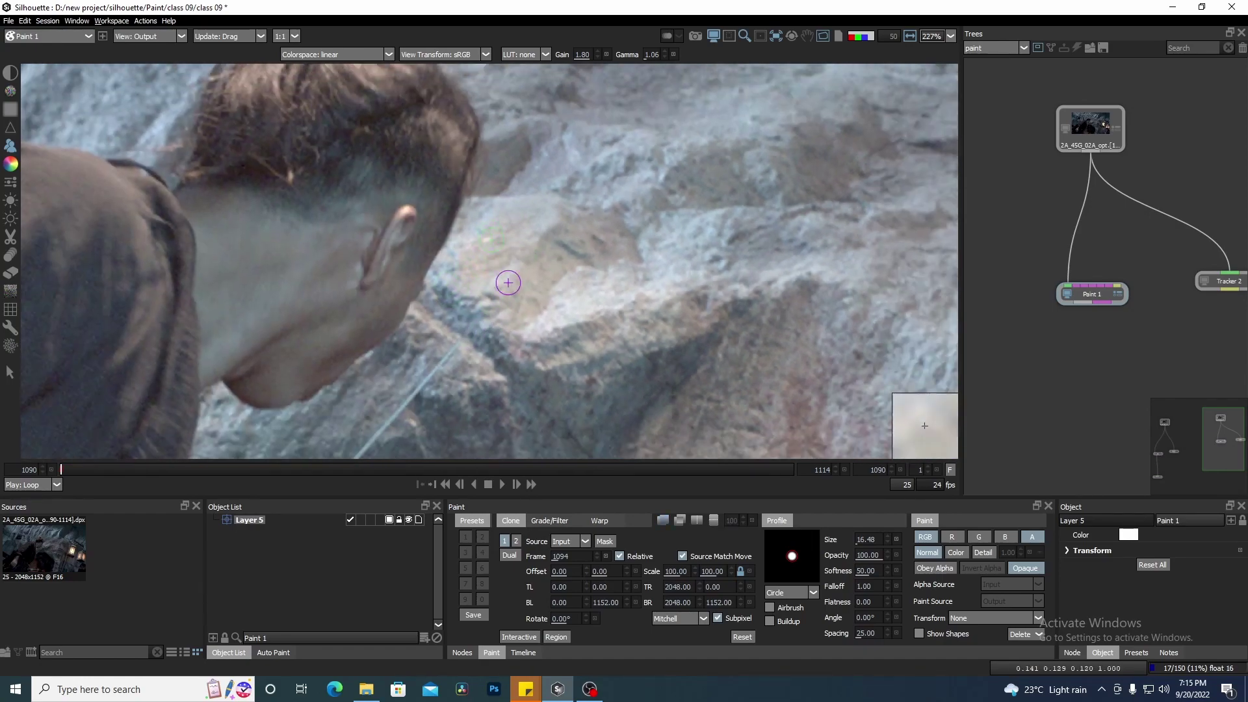
{"action": "left_click_drag", "start_coordinate": [491, 338], "coordinate": [586, 178]}
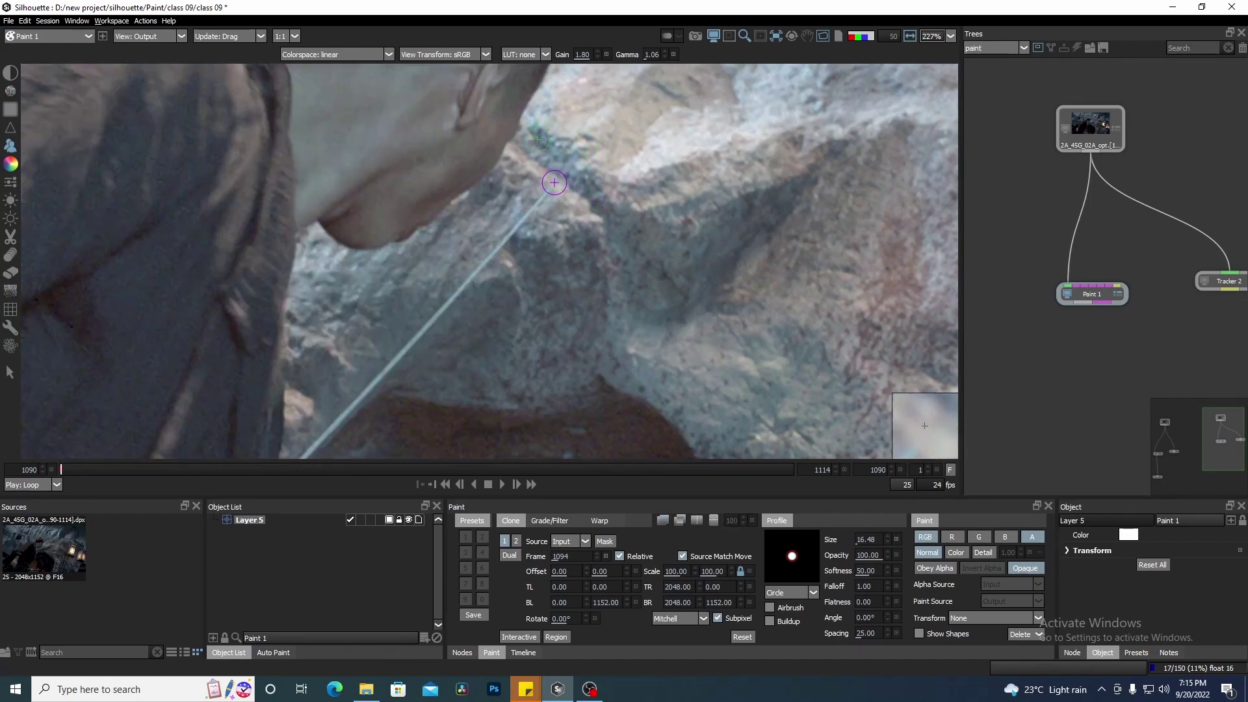
Reset the clone source frame to 1090 and clone out the wire remnant at the image's upper edge with a brush of about 12.6
{"action": "scroll", "coordinate": [547, 347], "scroll_direction": "down", "scroll_amount": 7}
{"action": "left_click_drag", "start_coordinate": [694, 240], "coordinate": [663, 257]}
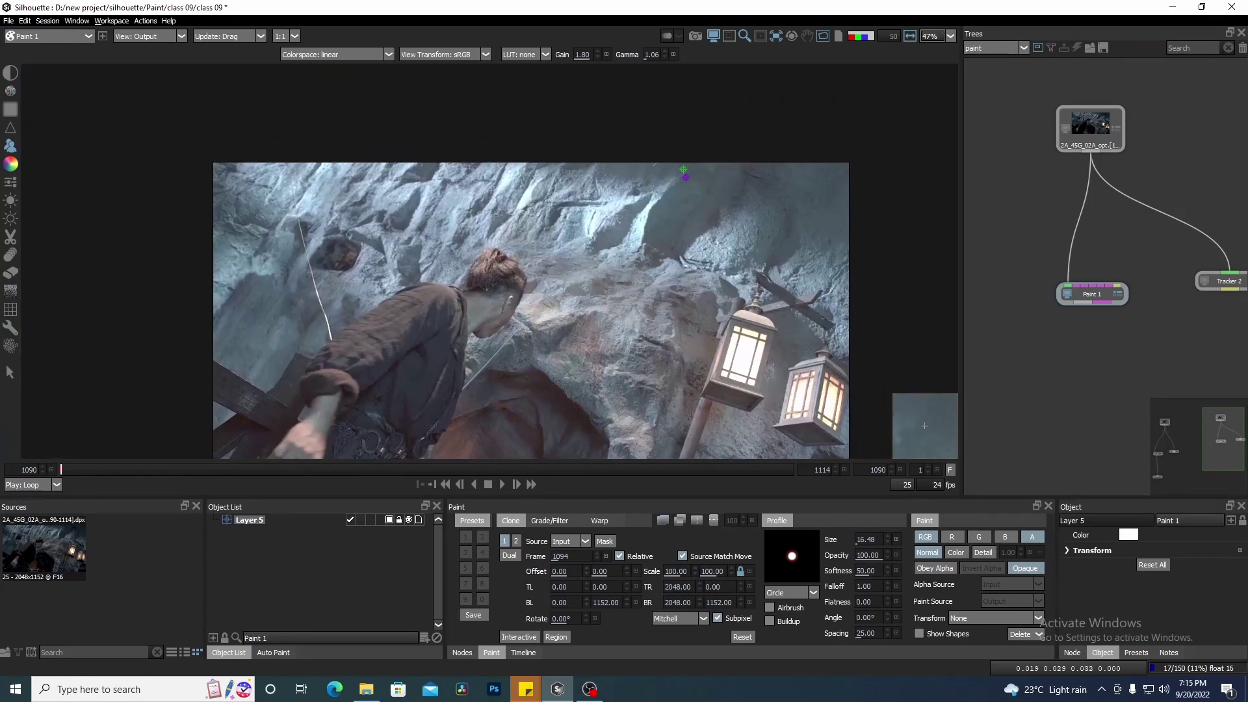
{"action": "scroll", "coordinate": [686, 172], "scroll_direction": "up", "scroll_amount": 5}
{"action": "scroll", "coordinate": [644, 174], "scroll_direction": "up", "scroll_amount": 2}
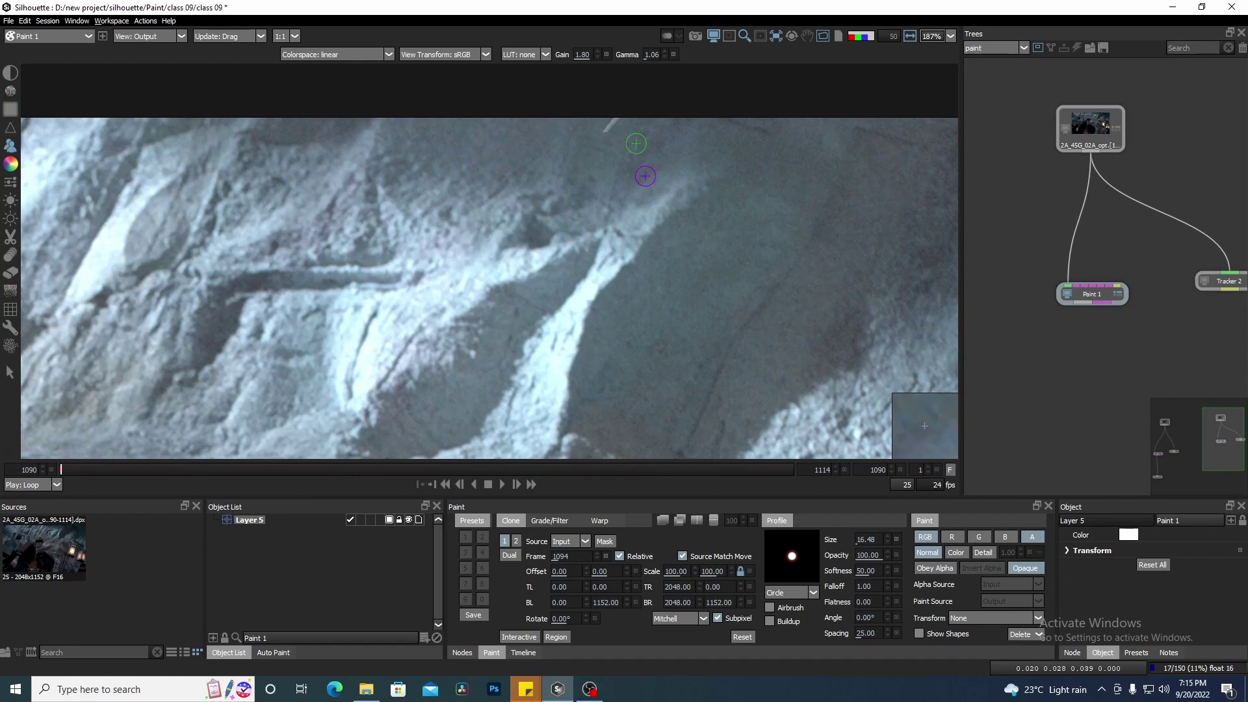
{"action": "left_click_drag", "start_coordinate": [642, 139], "coordinate": [642, 168]}
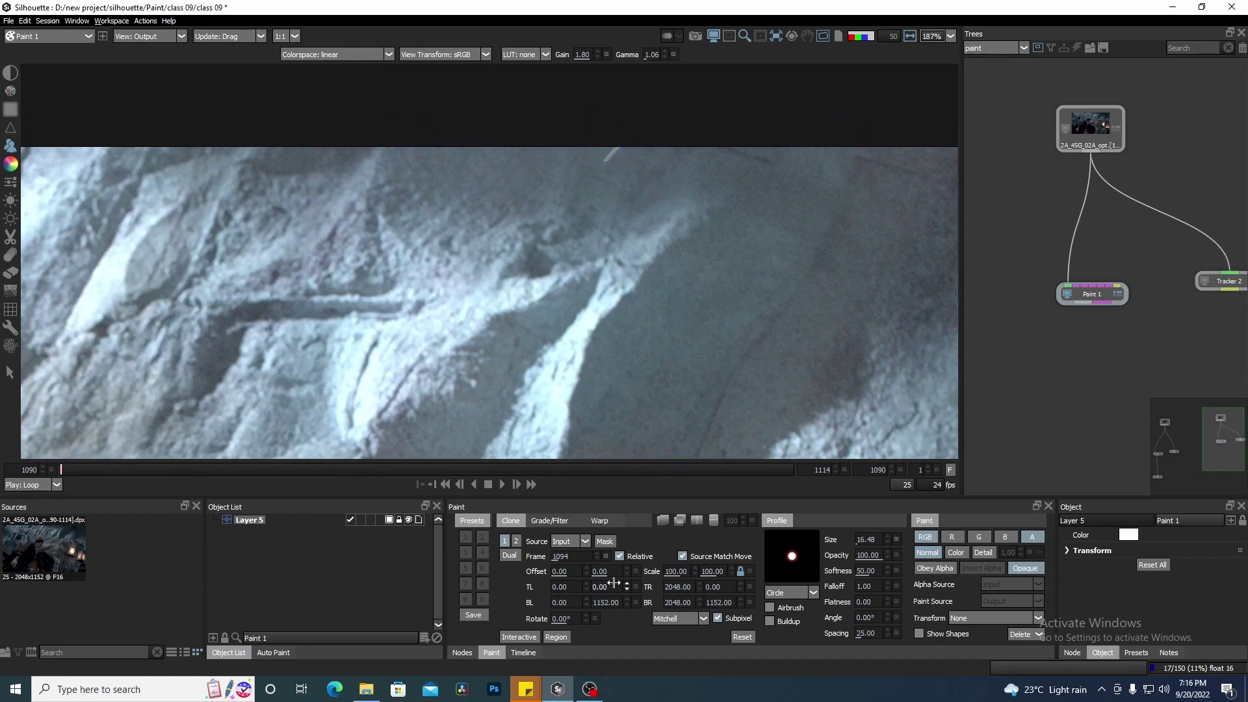
{"action": "left_click", "coordinate": [604, 557]}
{"action": "scroll", "coordinate": [632, 170], "scroll_direction": "up", "scroll_amount": 3}
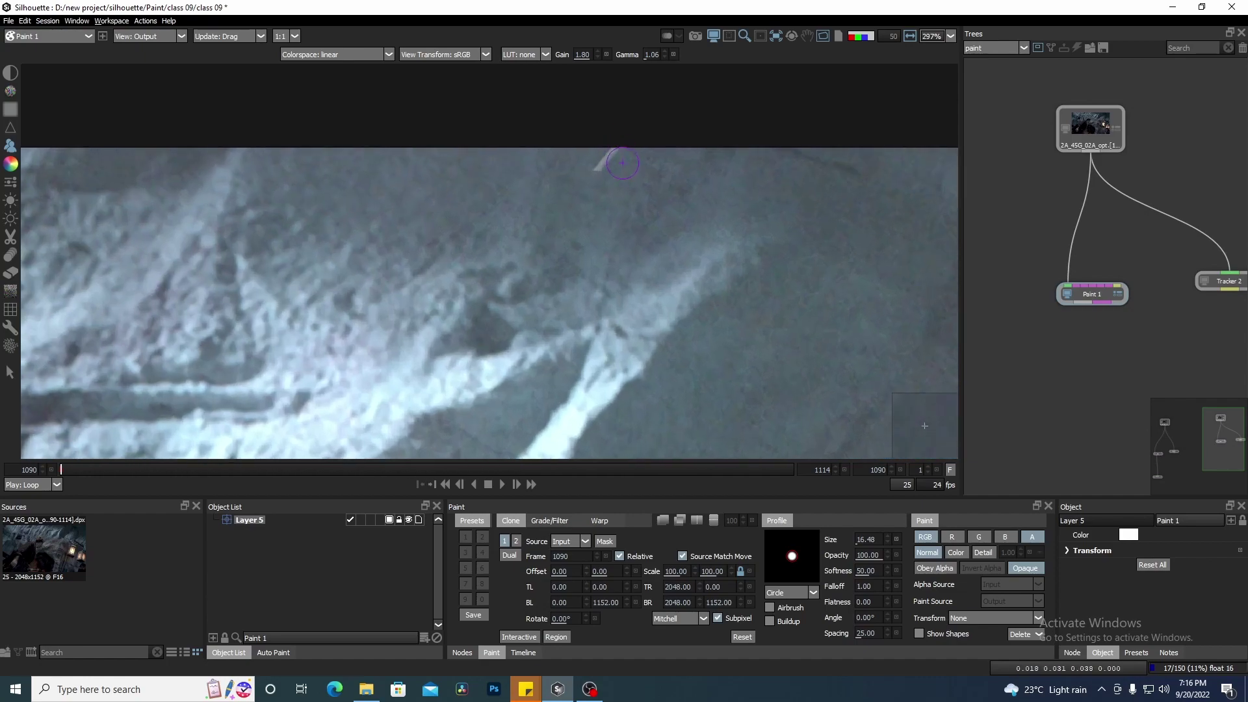
{"action": "left_click_drag", "start_coordinate": [614, 172], "coordinate": [605, 158], "text": "ctrl"}
Inspect the cleaned upper rock wall for leftover wire and advance to frame 1091
{"action": "scroll", "coordinate": [672, 127], "scroll_direction": "down", "scroll_amount": 8}
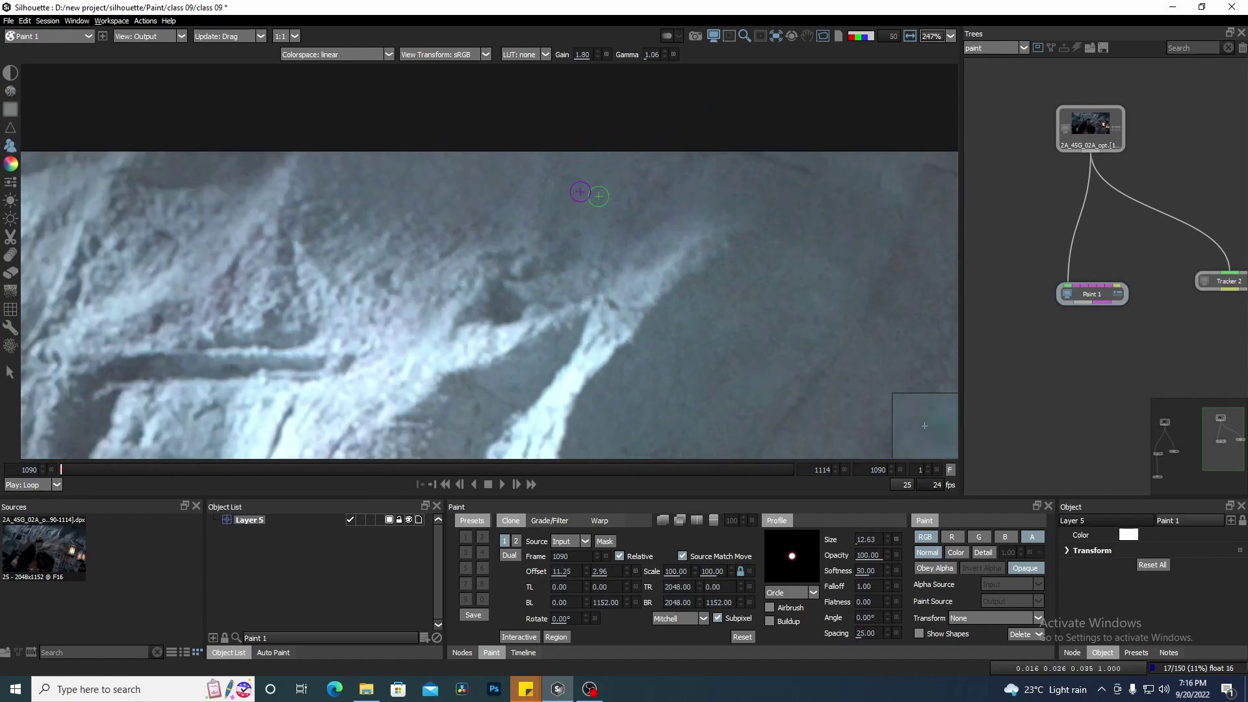
{"action": "scroll", "coordinate": [578, 326], "scroll_direction": "down", "scroll_amount": 1}
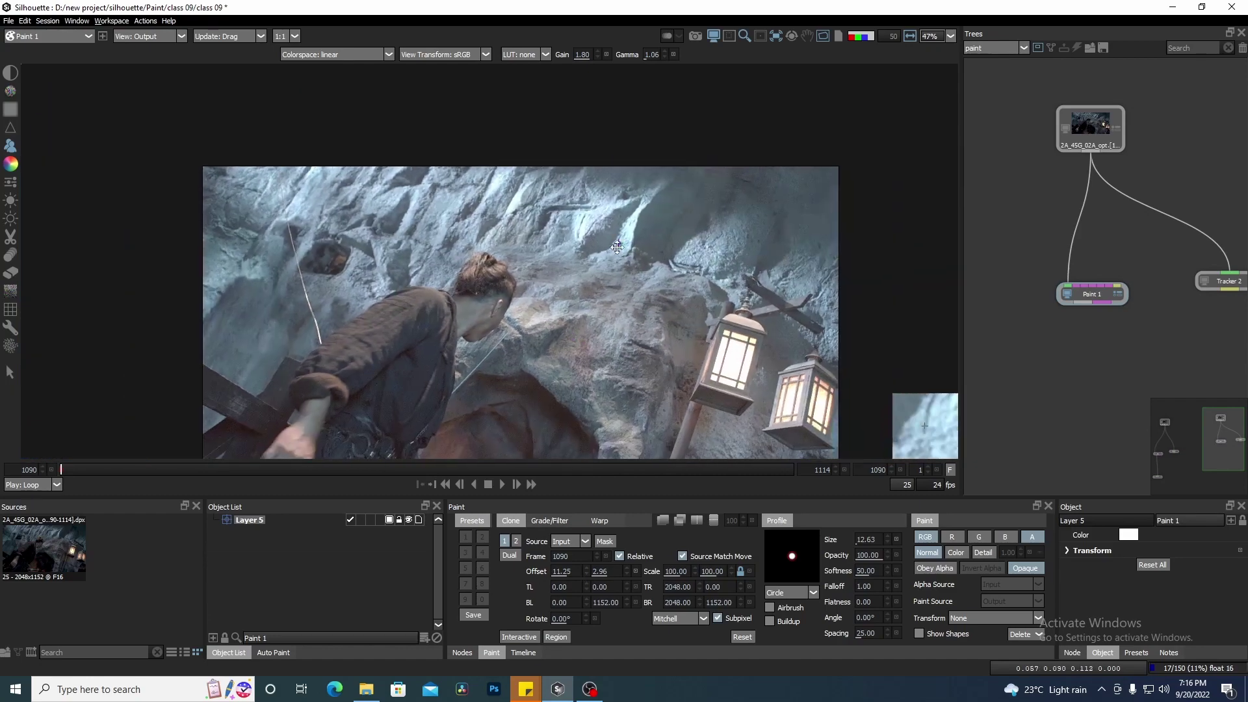
{"action": "key", "text": "F2"}
{"action": "scroll", "coordinate": [644, 194], "scroll_direction": "up", "scroll_amount": 5}
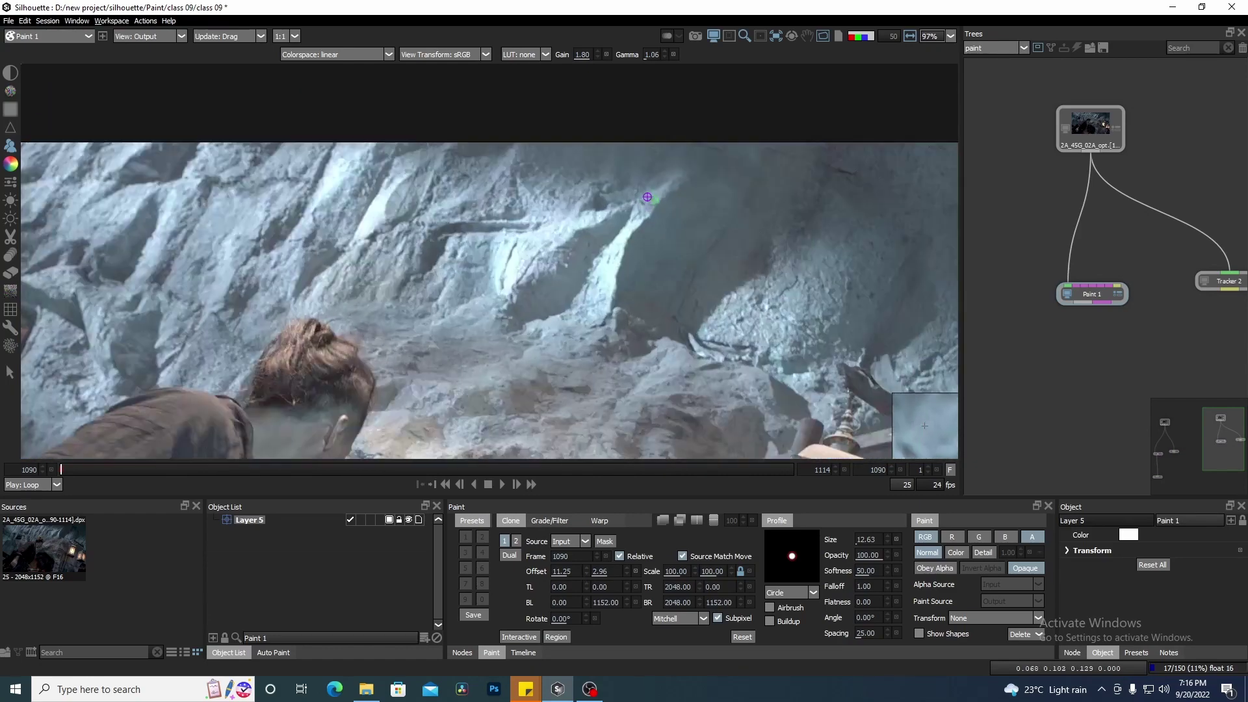
{"action": "scroll", "coordinate": [621, 207], "scroll_direction": "down", "scroll_amount": 2}
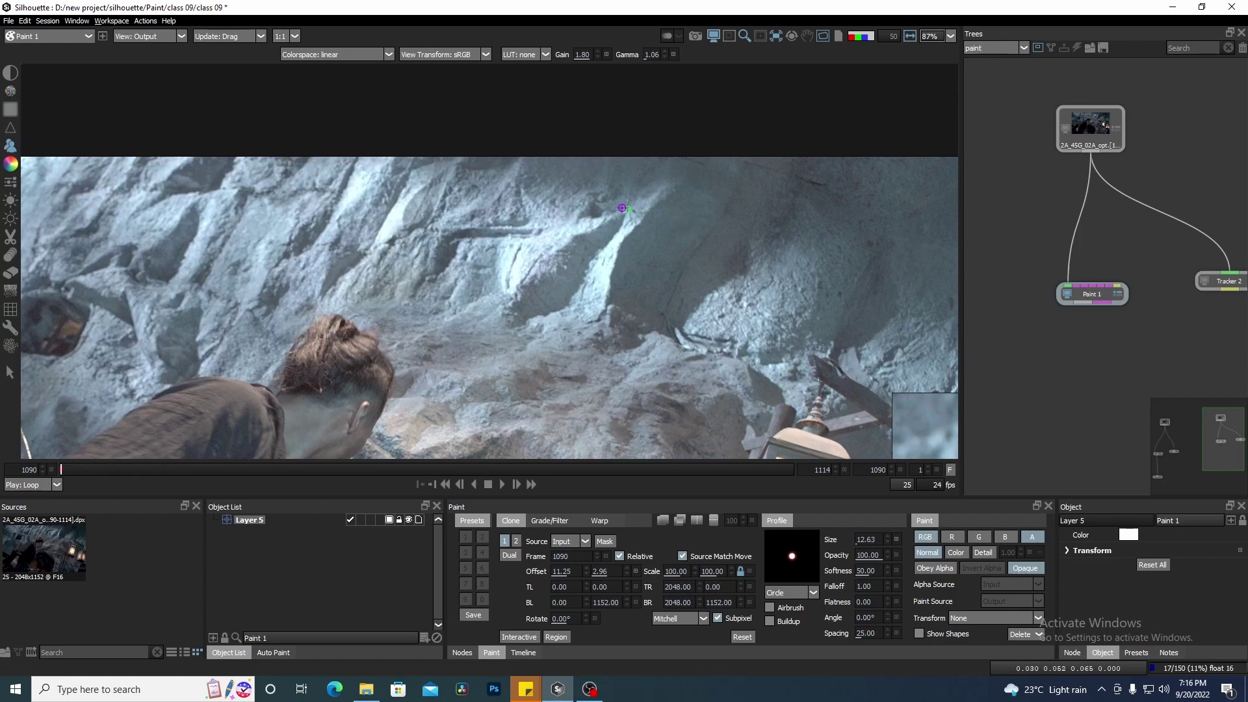
{"action": "scroll", "coordinate": [622, 208], "scroll_direction": "down", "scroll_amount": 1}
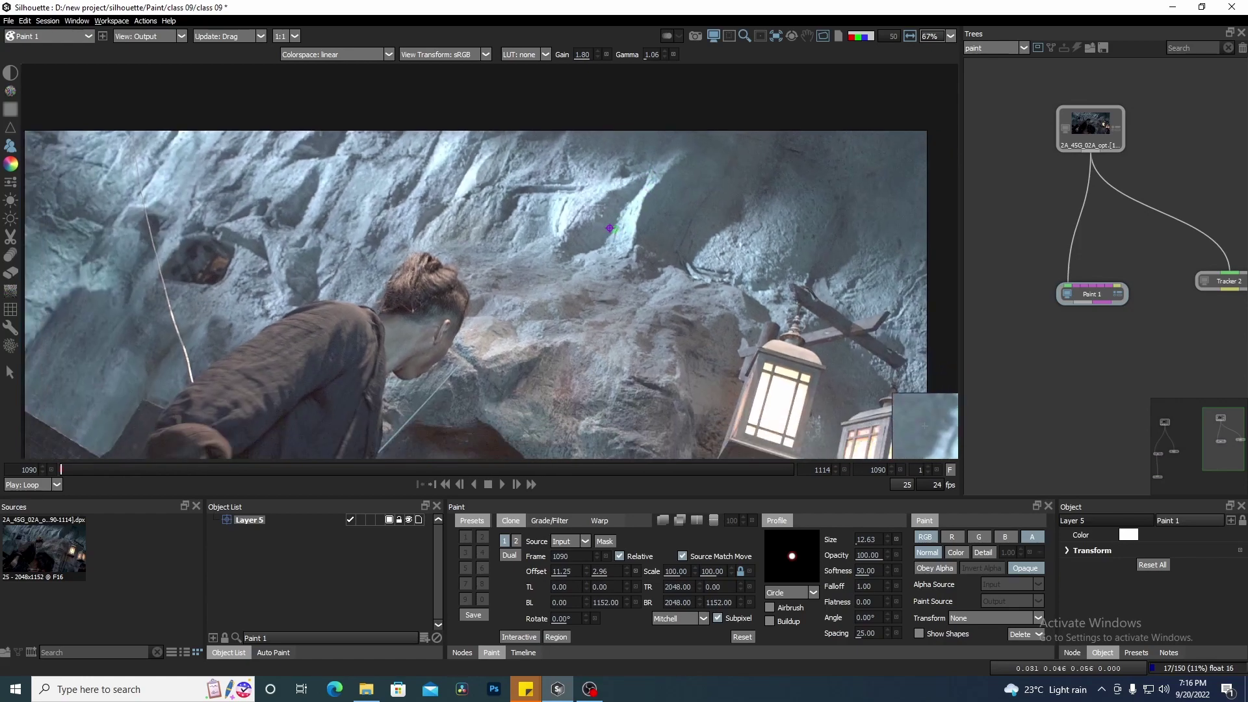
{"action": "key", "text": "Right"}
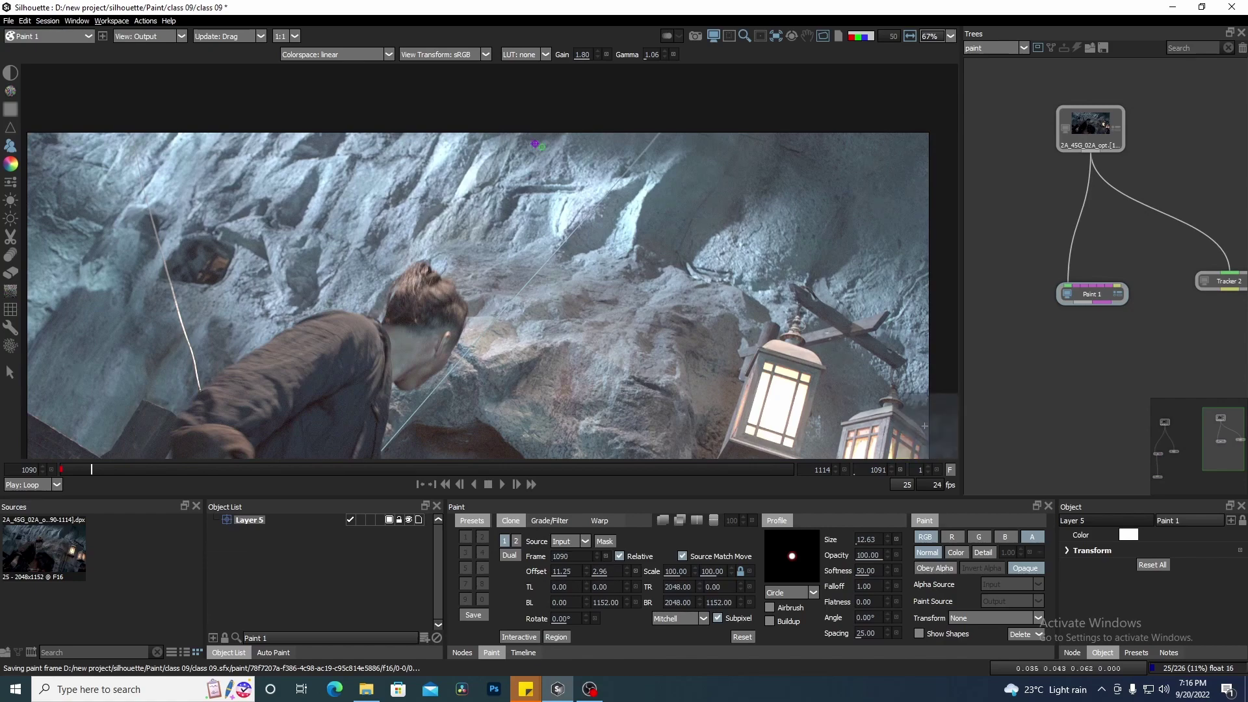
Reset the clone source offset to 0.00 in both directions for painting the wire on frame 1091
{"action": "scroll", "coordinate": [629, 208], "scroll_direction": "up", "scroll_amount": 4}
{"action": "left_click_drag", "start_coordinate": [631, 207], "coordinate": [603, 246]}
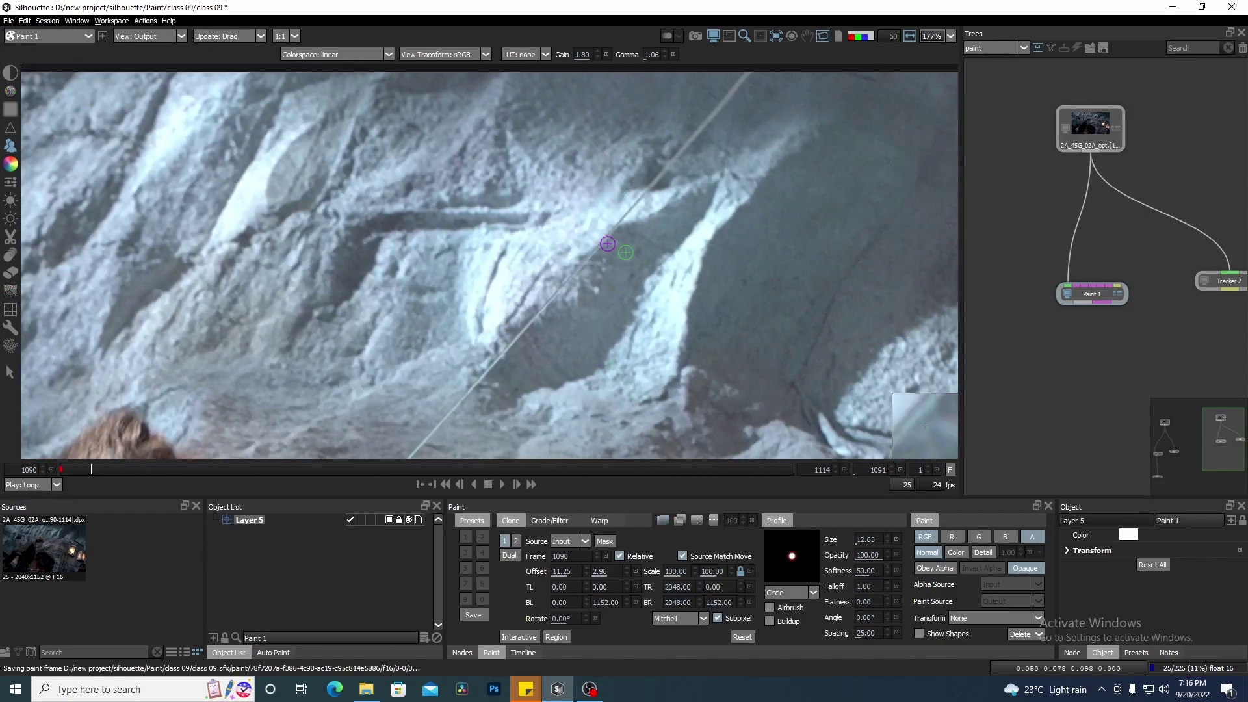
{"action": "left_click", "coordinate": [635, 572]}
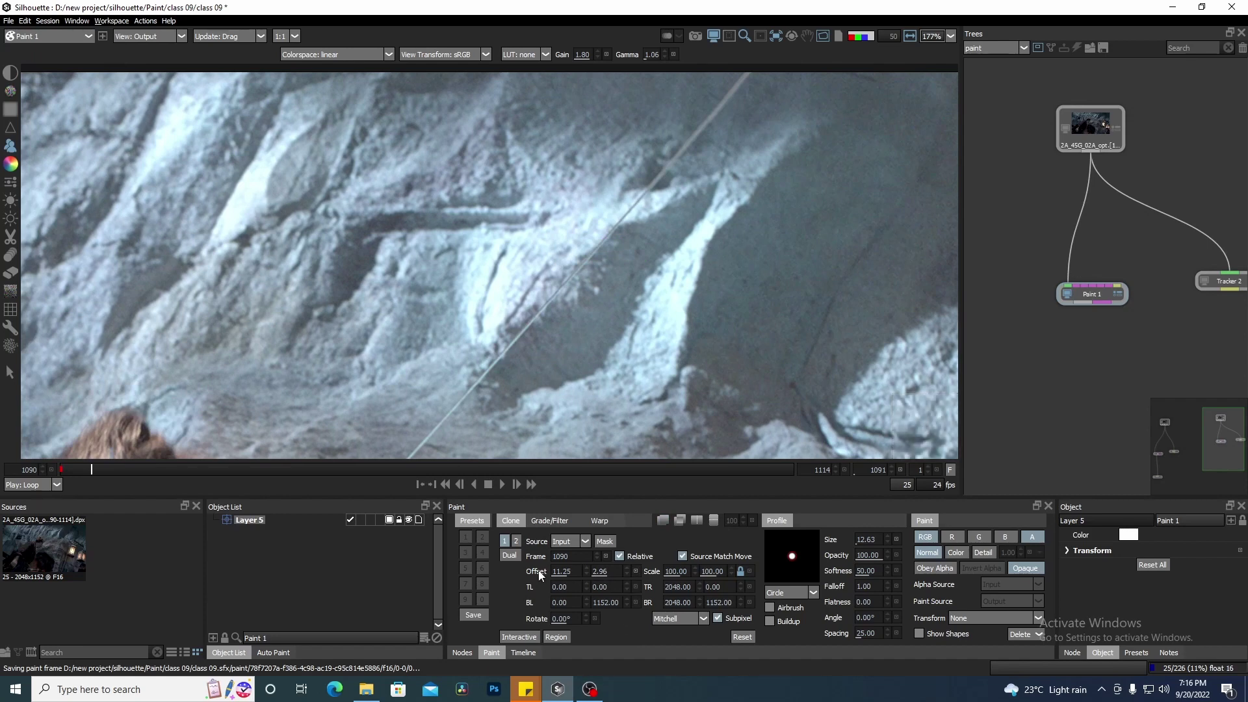
{"action": "left_click", "coordinate": [637, 572]}
{"action": "mouse_move", "coordinate": [558, 308]}
{"action": "left_mouse_down"}
{"action": "mouse_move", "coordinate": [576, 327]}
{"action": "mouse_move", "coordinate": [621, 319]}
{"action": "left_mouse_up"}
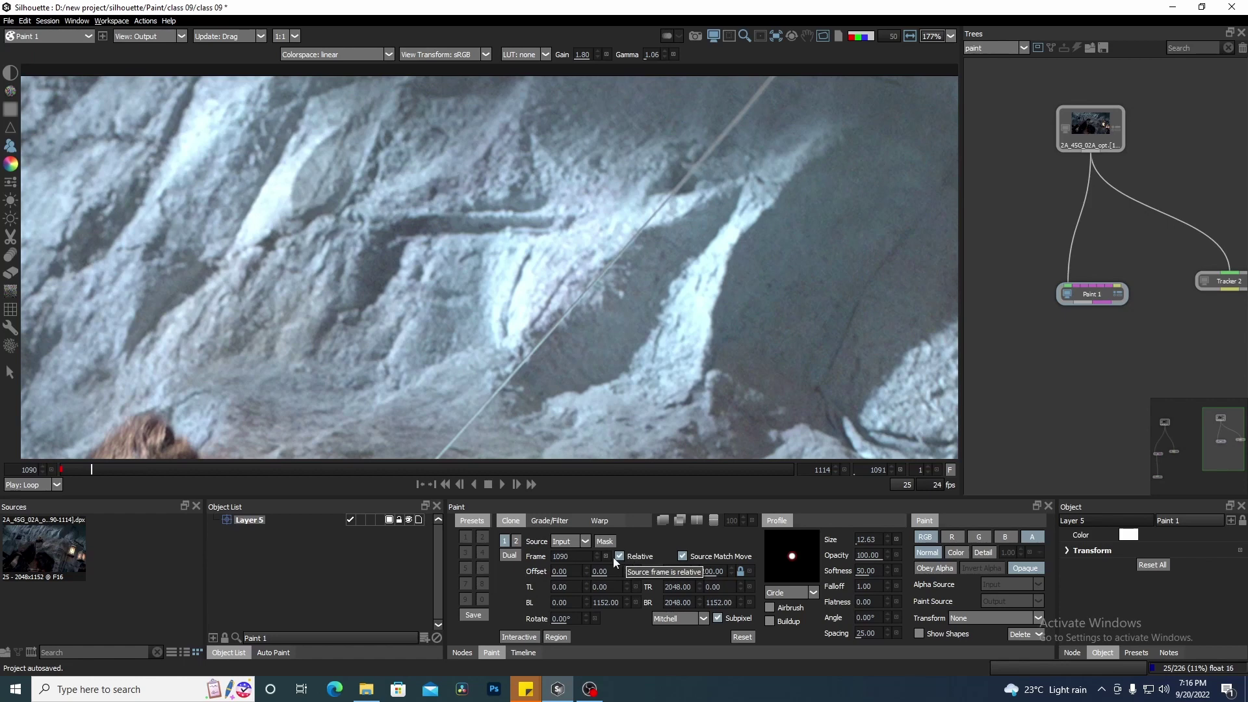
{"action": "left_click", "coordinate": [619, 556]}
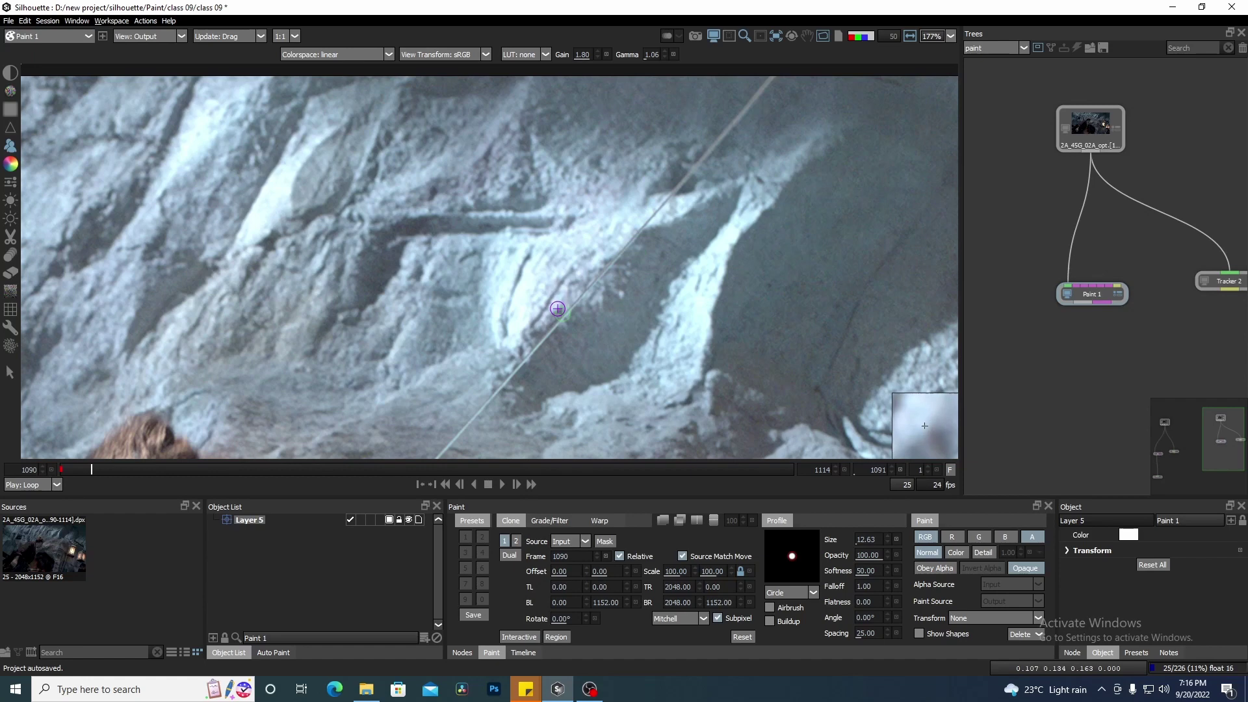
Change the clone source from Input to Output for the upper wire on frame 1091
{"action": "left_click_drag", "start_coordinate": [596, 270], "coordinate": [582, 285]}
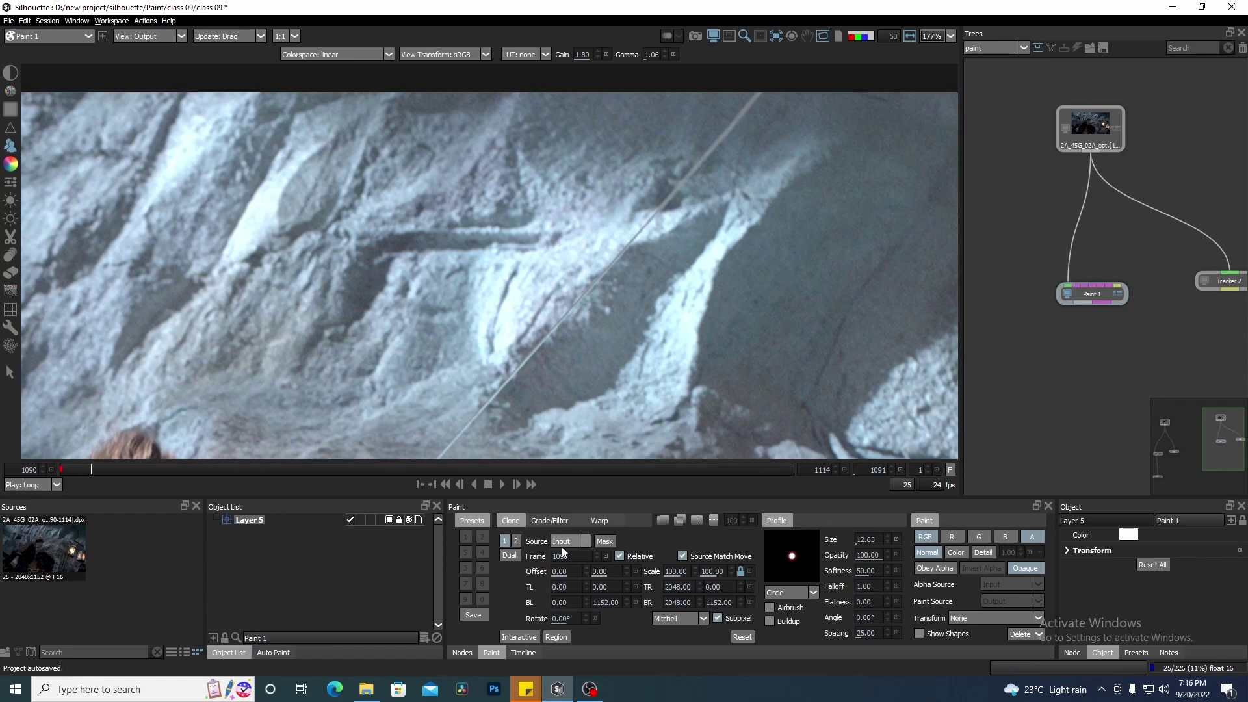
{"action": "scroll", "coordinate": [605, 247], "scroll_direction": "down", "scroll_amount": 2}
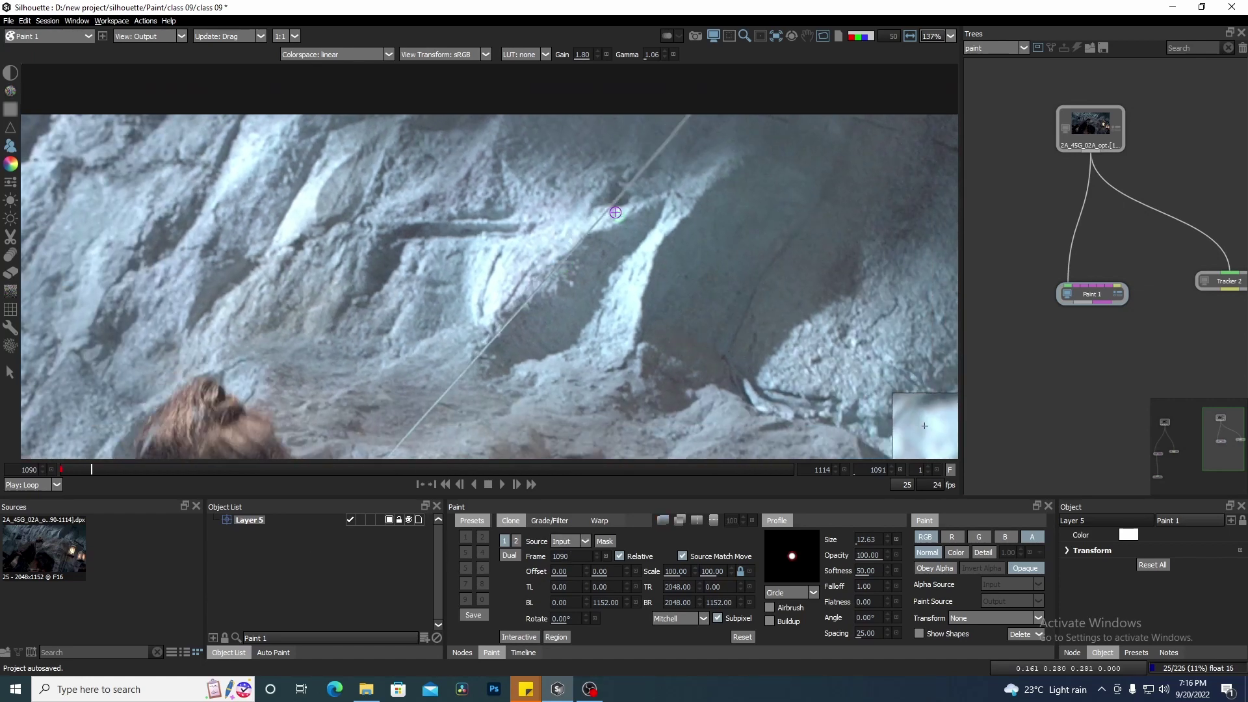
{"action": "left_click", "coordinate": [586, 542]}
{"action": "left_click", "coordinate": [573, 551]}
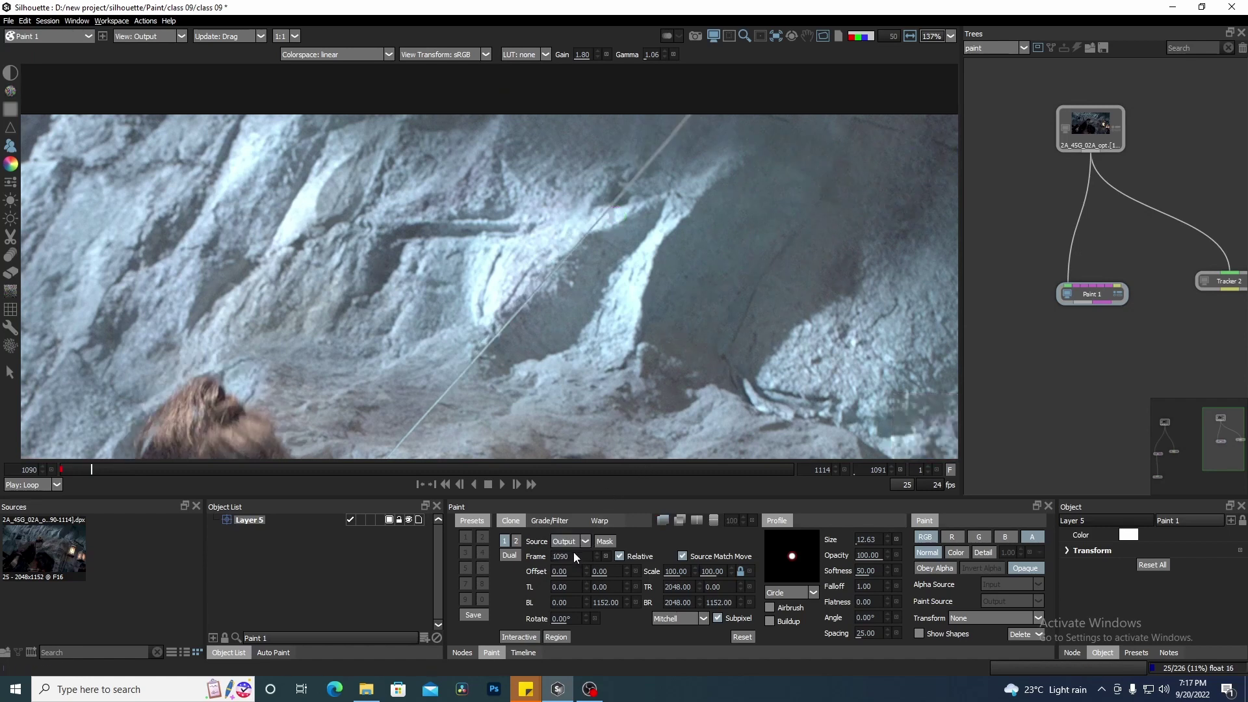
{"action": "scroll", "coordinate": [592, 229], "scroll_direction": "up", "scroll_amount": 2}
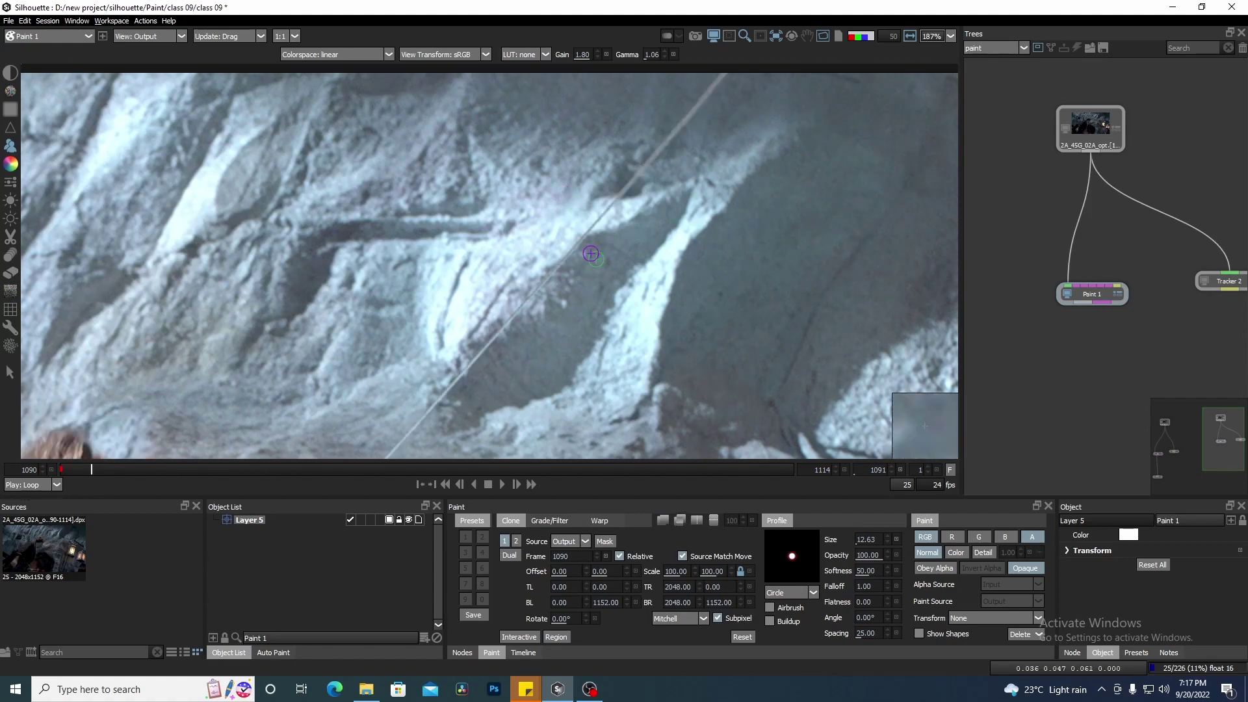
{"action": "scroll", "coordinate": [589, 253], "scroll_direction": "up", "scroll_amount": 2}
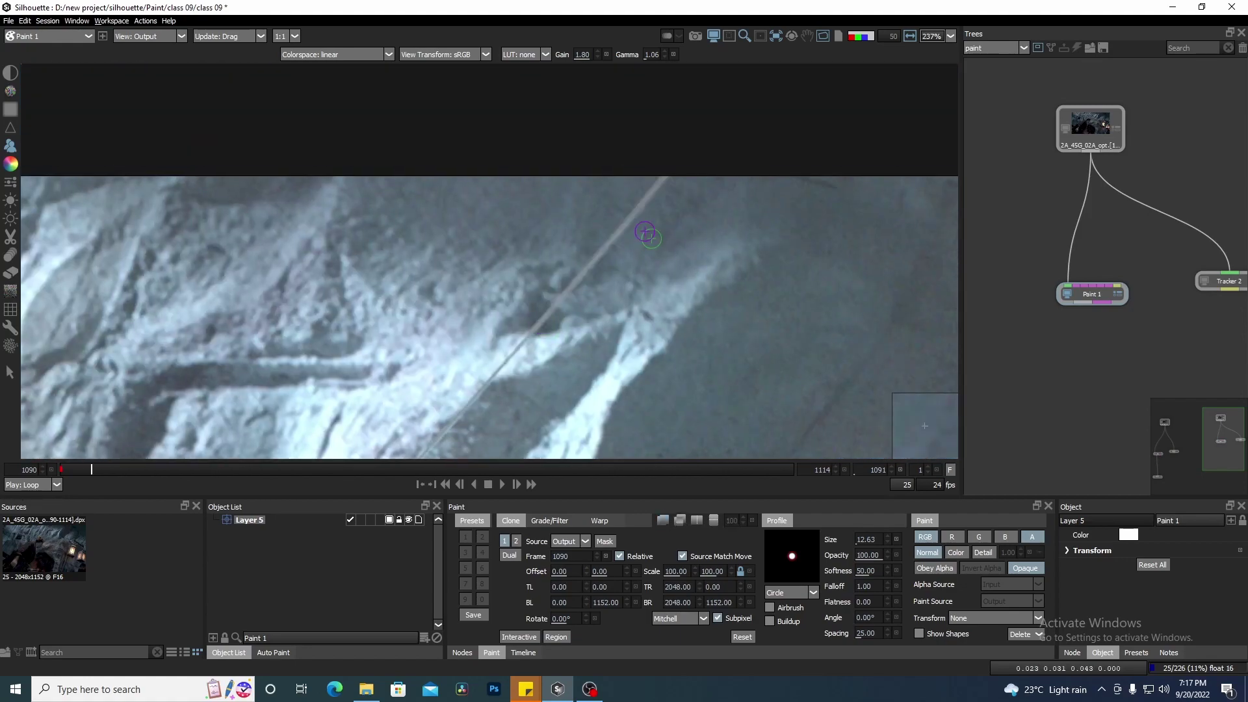
Clone out the wire from the upper image edge down to the actor's head on frame 1091, enlarging the brush to 25.24
{"action": "key", "text": "bracketright"}
{"action": "left_click_drag", "start_coordinate": [670, 181], "coordinate": [624, 221]}
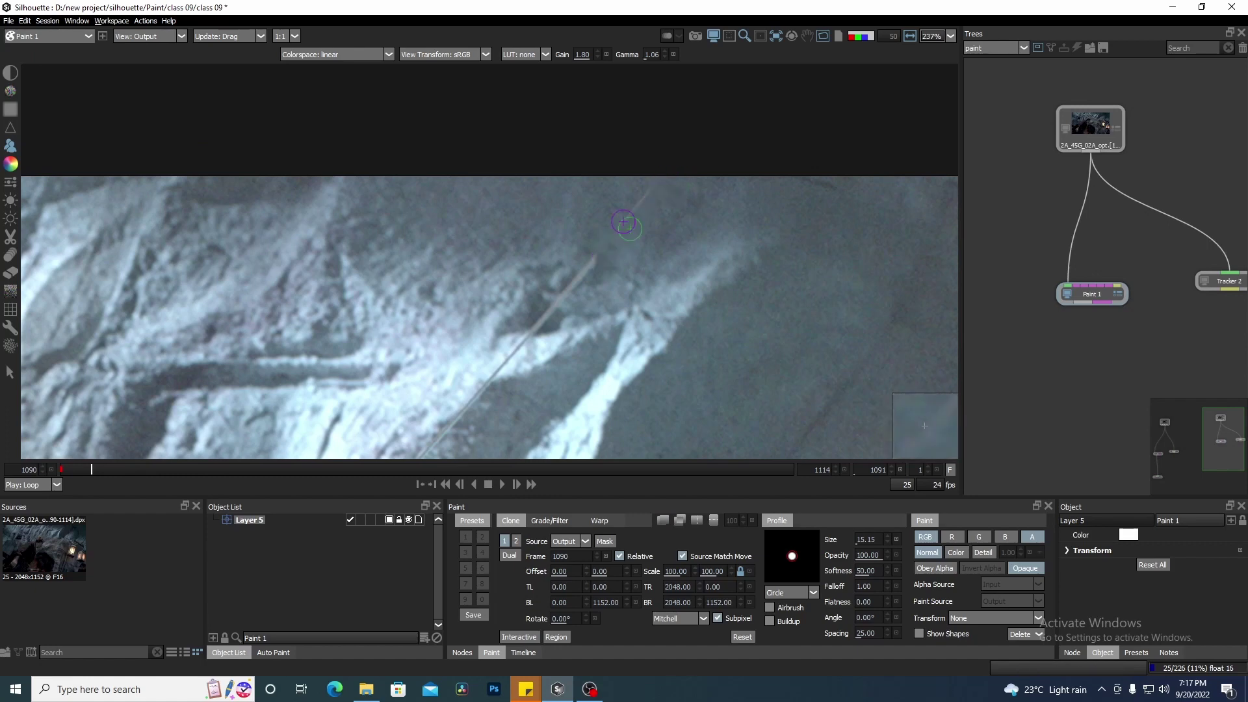
{"action": "key", "text": "bracketright"}
{"action": "key", "text": "bracketright"}
{"action": "key", "text": "bracketright"}
{"action": "key", "text": "bracketright"}
{"action": "mouse_move", "coordinate": [588, 263]}
{"action": "left_mouse_down"}
{"action": "mouse_move", "coordinate": [503, 371]}
{"action": "mouse_move", "coordinate": [512, 392]}
{"action": "mouse_move", "coordinate": [691, 145]}
{"action": "mouse_move", "coordinate": [673, 170]}
{"action": "mouse_move", "coordinate": [679, 127]}
{"action": "mouse_move", "coordinate": [500, 328]}
{"action": "mouse_move", "coordinate": [580, 293]}
{"action": "mouse_move", "coordinate": [655, 203]}
{"action": "mouse_move", "coordinate": [644, 176]}
{"action": "mouse_move", "coordinate": [486, 342]}
{"action": "mouse_move", "coordinate": [577, 240]}
{"action": "left_mouse_up"}
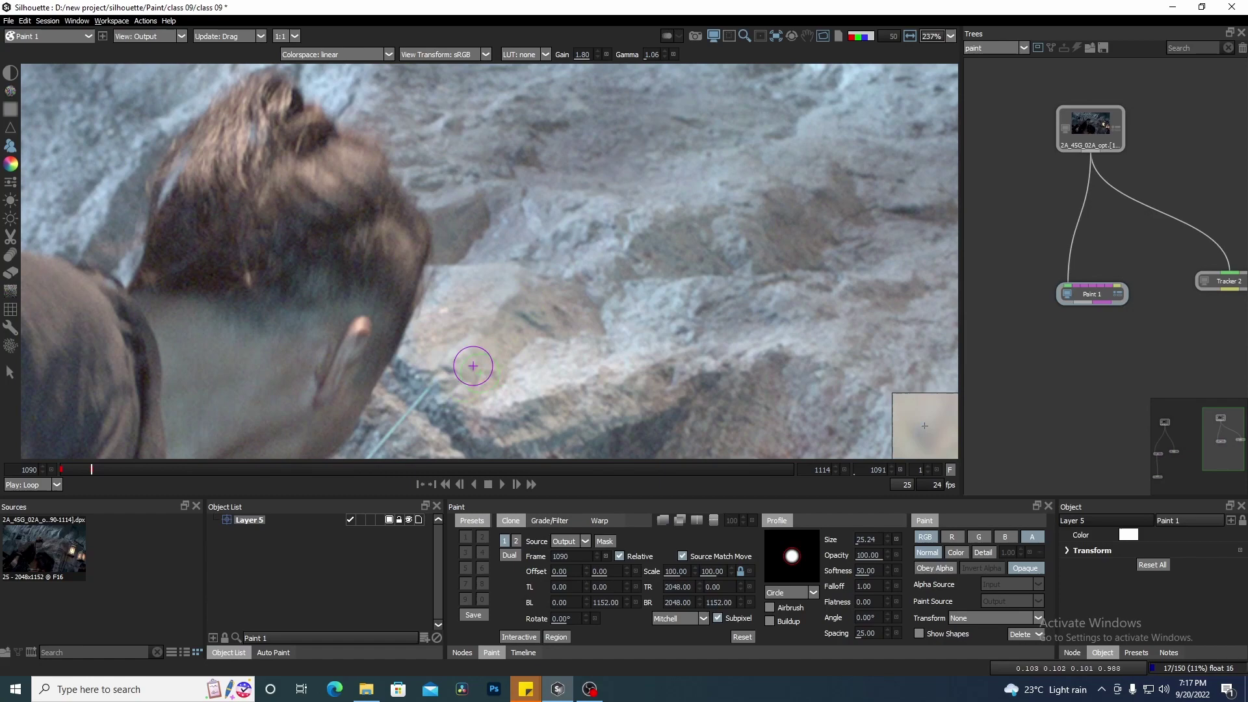
{"action": "left_click_drag", "start_coordinate": [490, 360], "coordinate": [584, 230]}
{"action": "key", "text": "o"}
{"action": "key", "text": "o"}
{"action": "key", "text": "o"}
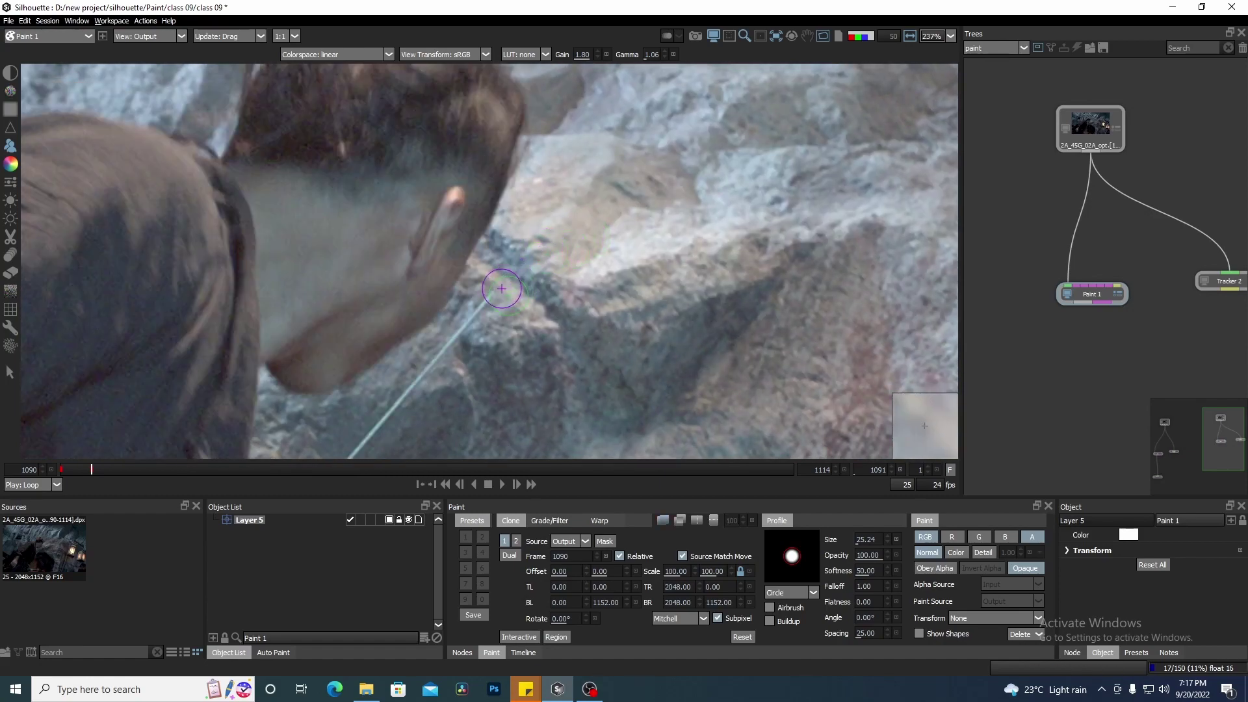
Advance to frame 1092 and clone out the wire across the upper rock wall, comparing it with the previous frame
{"action": "scroll", "coordinate": [511, 288], "scroll_direction": "down", "scroll_amount": 3}
{"action": "scroll", "coordinate": [546, 317], "scroll_direction": "down", "scroll_amount": 13}
{"action": "left_click_drag", "start_coordinate": [634, 223], "coordinate": [597, 254]}
{"action": "scroll", "coordinate": [638, 253], "scroll_direction": "up", "scroll_amount": 4}
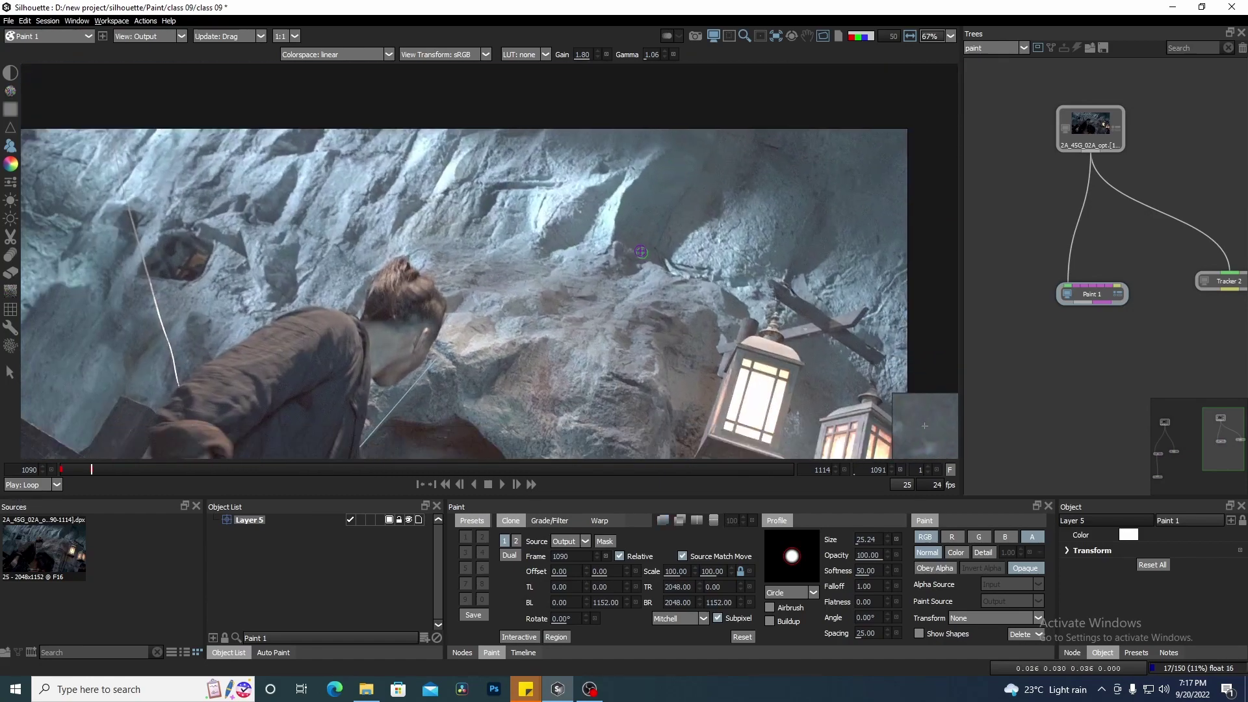
{"action": "key", "text": "x"}
{"action": "scroll", "coordinate": [635, 257], "scroll_direction": "up", "scroll_amount": 4}
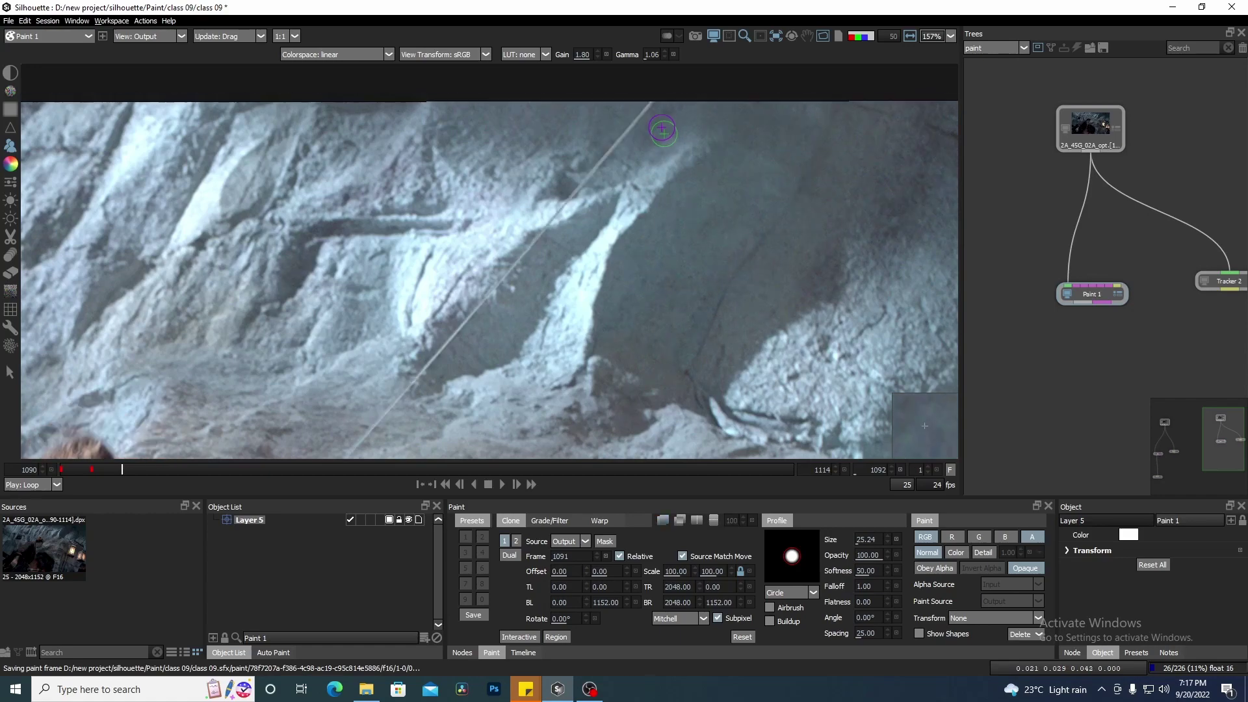
{"action": "left_click_drag", "start_coordinate": [652, 99], "coordinate": [419, 373]}
{"action": "key", "text": "z"}
{"action": "left_click_drag", "start_coordinate": [519, 292], "coordinate": [652, 161]}
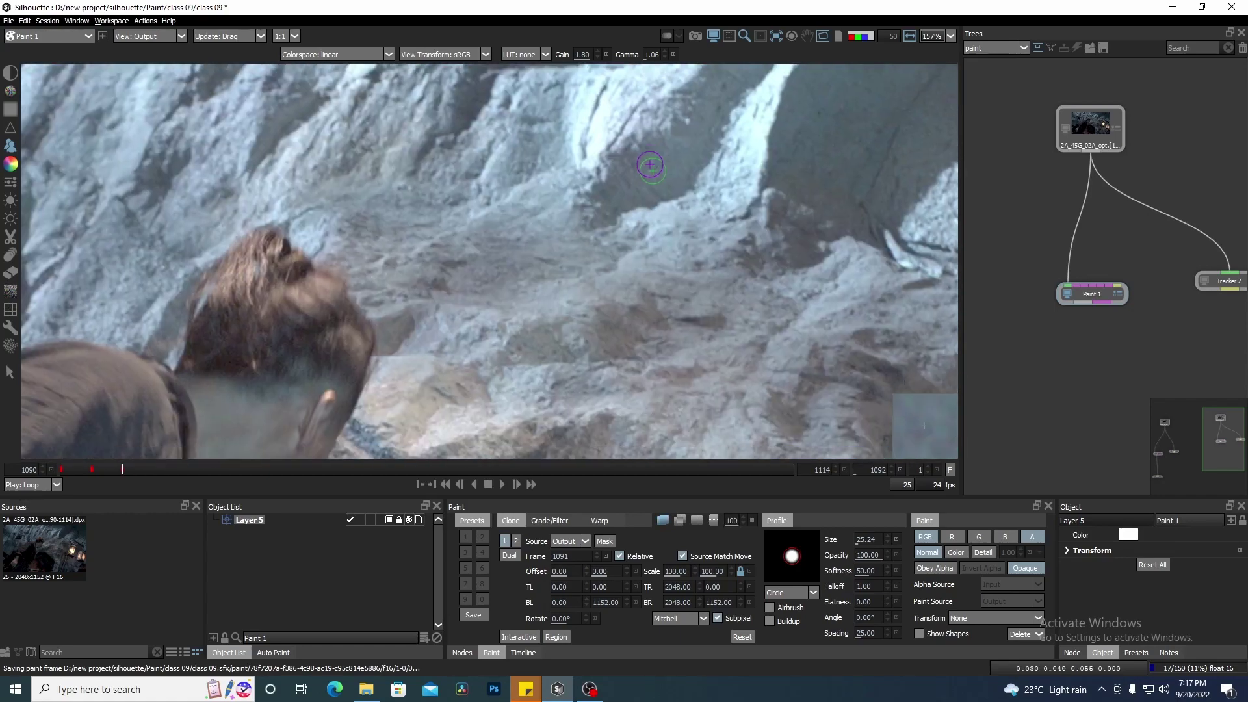
{"action": "key", "text": "x"}
Clone out the rest of the wire down to the actor's head on frame 1092 and check it against the source
{"action": "left_click_drag", "start_coordinate": [605, 204], "coordinate": [491, 325]}
{"action": "left_click_drag", "start_coordinate": [562, 262], "coordinate": [604, 183]}
{"action": "key", "text": "o"}
{"action": "key", "text": "o"}
{"action": "key", "text": "o"}
{"action": "key", "text": "o"}
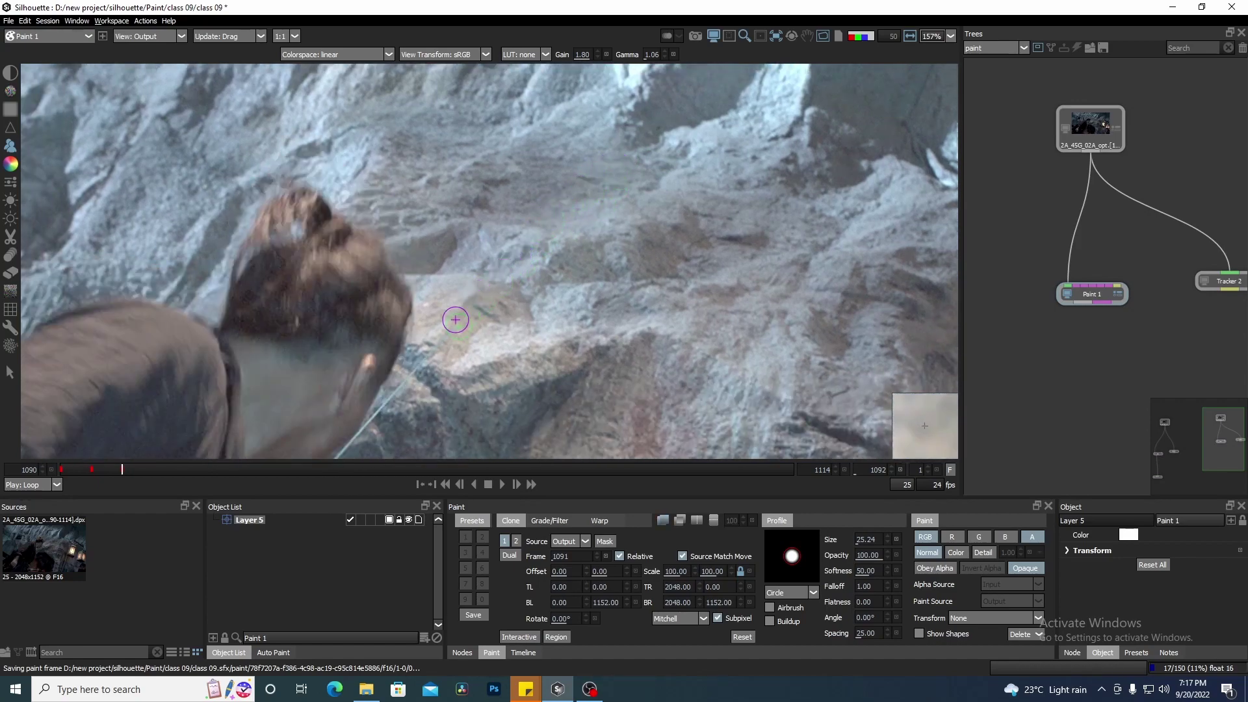
{"action": "left_click_drag", "start_coordinate": [434, 352], "coordinate": [499, 249]}
{"action": "key", "text": "o"}
{"action": "key", "text": "o"}
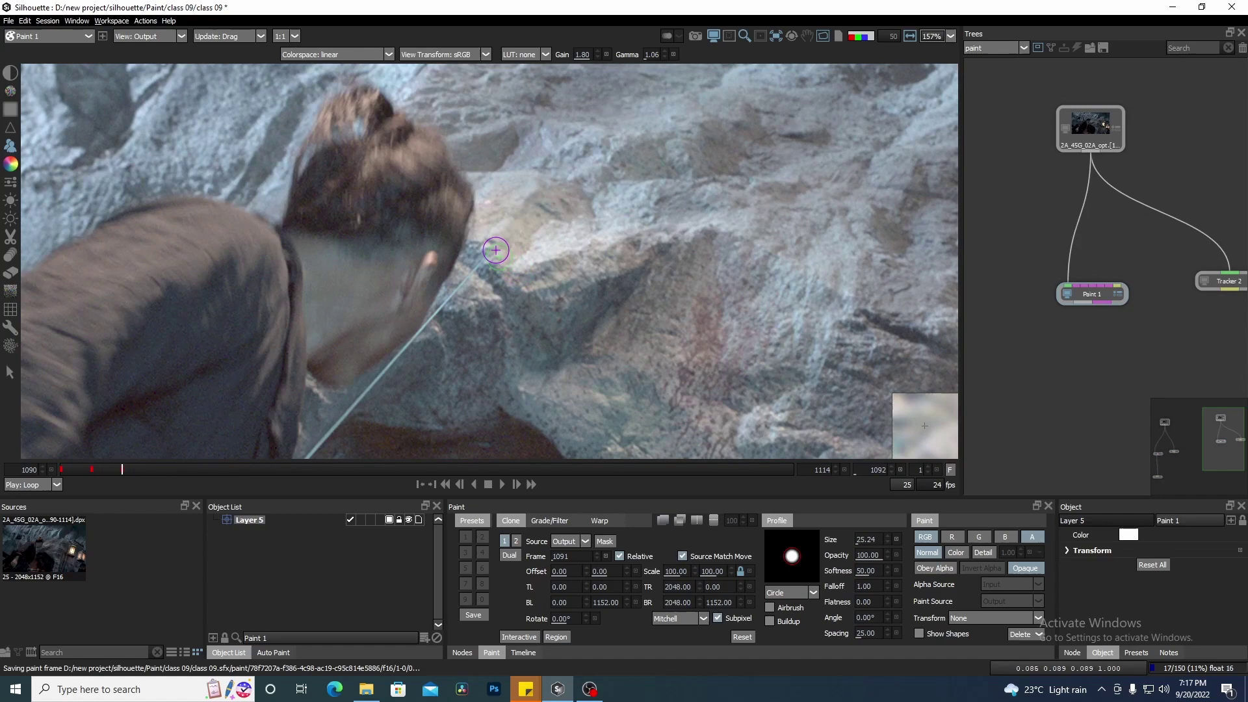
Advance to frame 1093 and clone out the wire from the upper image edge down to the rocks beside the actor's head
{"action": "scroll", "coordinate": [518, 292], "scroll_direction": "down", "scroll_amount": 6}
{"action": "key", "text": "x"}
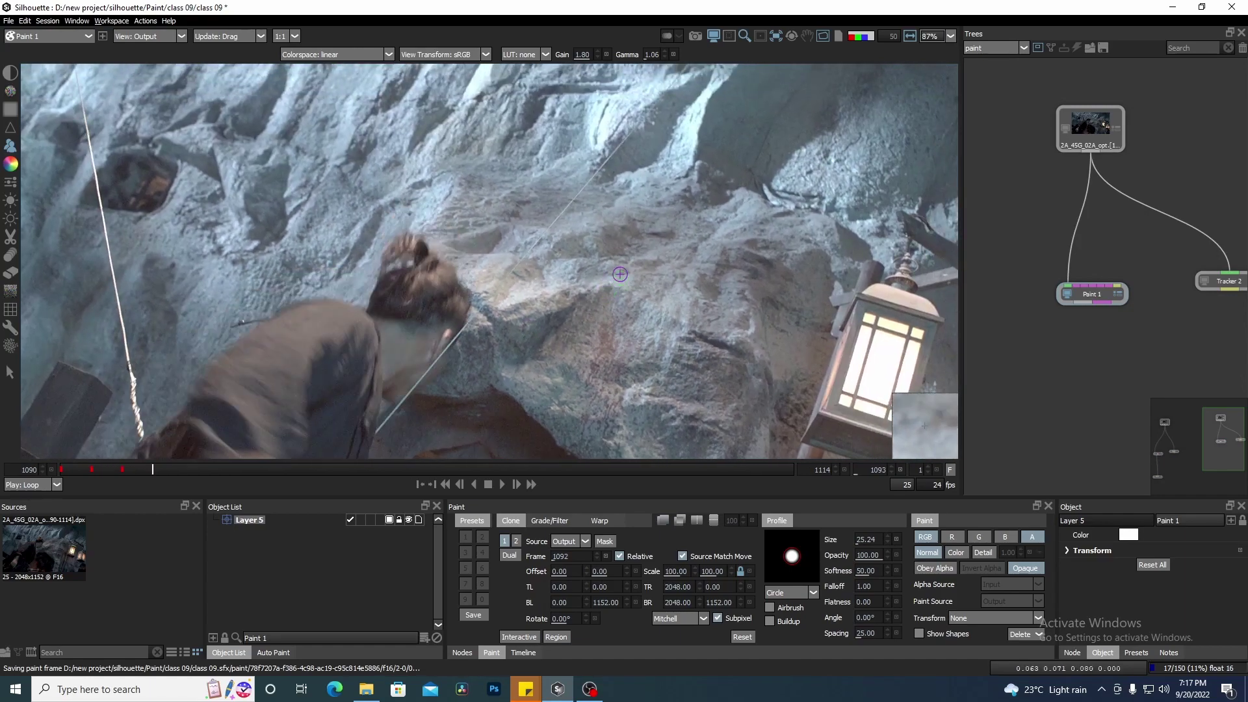
{"action": "left_click_drag", "start_coordinate": [578, 240], "coordinate": [435, 393]}
{"action": "scroll", "coordinate": [605, 185], "scroll_direction": "up", "scroll_amount": 3}
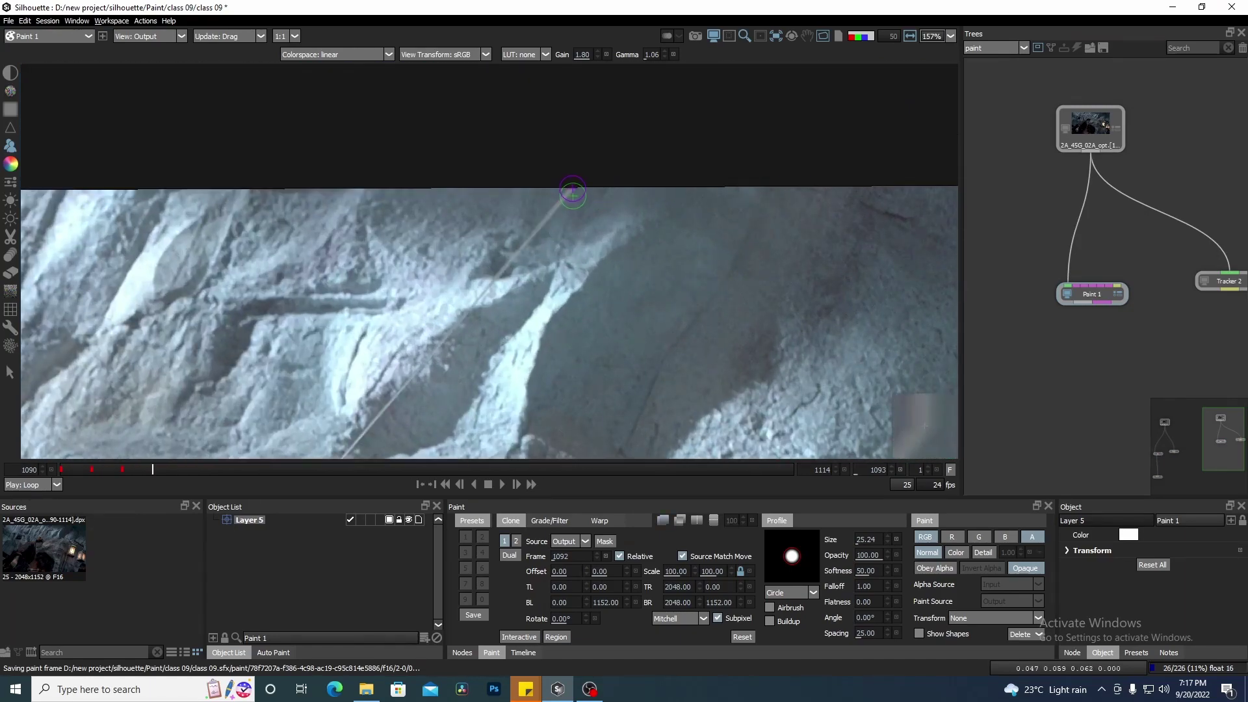
{"action": "left_click_drag", "start_coordinate": [494, 290], "coordinate": [635, 195]}
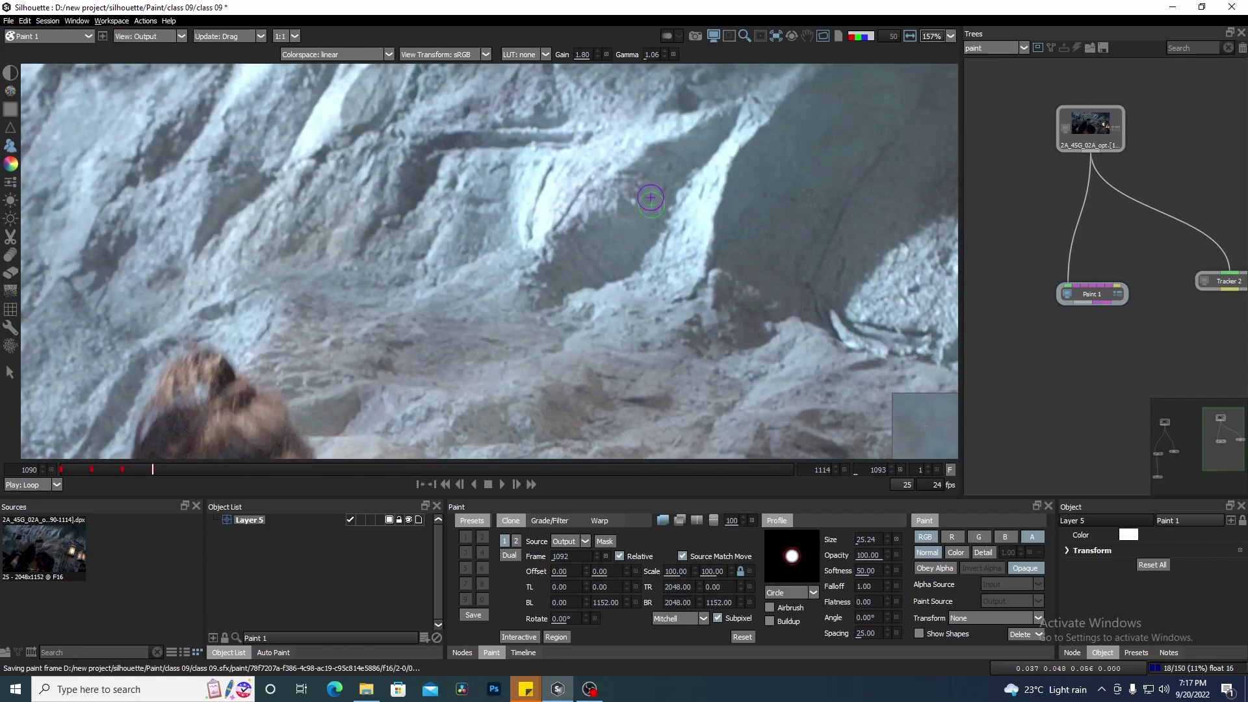
{"action": "mouse_move", "coordinate": [493, 341]}
{"action": "left_mouse_down"}
{"action": "mouse_move", "coordinate": [565, 284]}
{"action": "mouse_move", "coordinate": [611, 198]}
{"action": "left_mouse_up"}
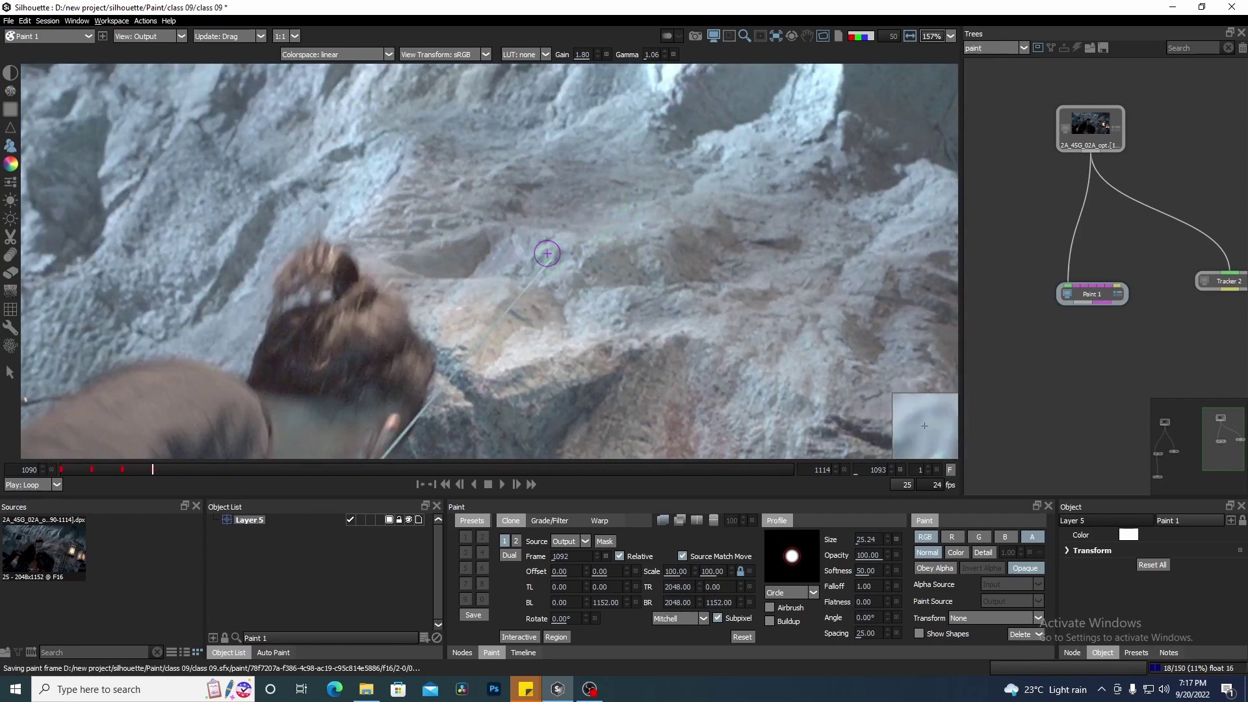
Move on to frame 1094 and paint away the wire over the rock wall above the actor's head with the clone brush
{"action": "scroll", "coordinate": [488, 325], "scroll_direction": "down", "scroll_amount": 3}
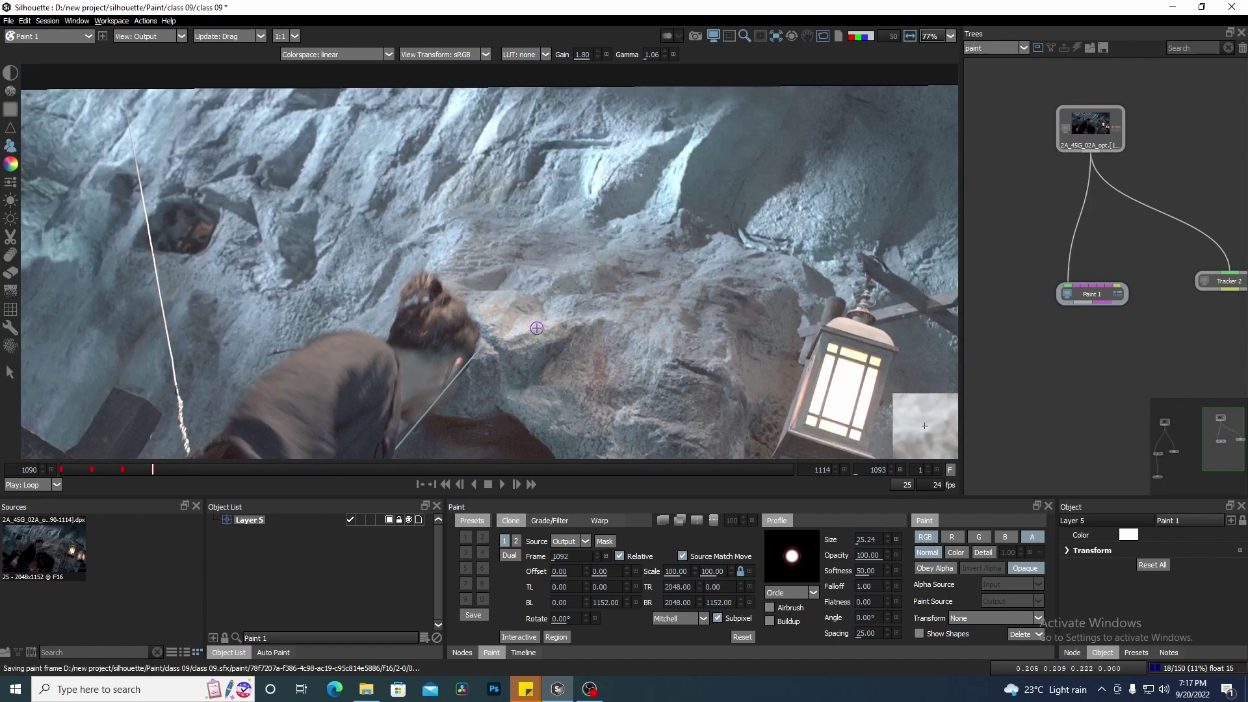
{"action": "left_click_drag", "start_coordinate": [488, 324], "coordinate": [459, 282]}
{"action": "key", "text": "x"}
{"action": "scroll", "coordinate": [582, 224], "scroll_direction": "up", "scroll_amount": 3}
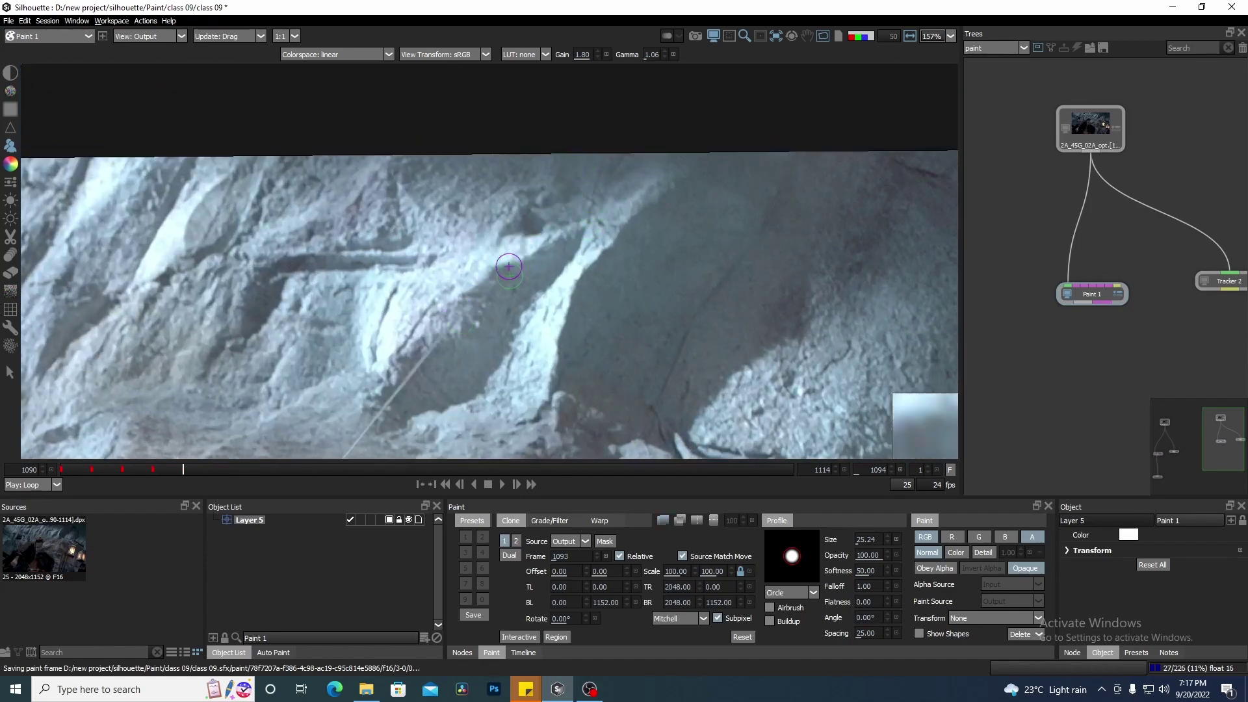
{"action": "left_click_drag", "start_coordinate": [509, 266], "coordinate": [617, 172]}
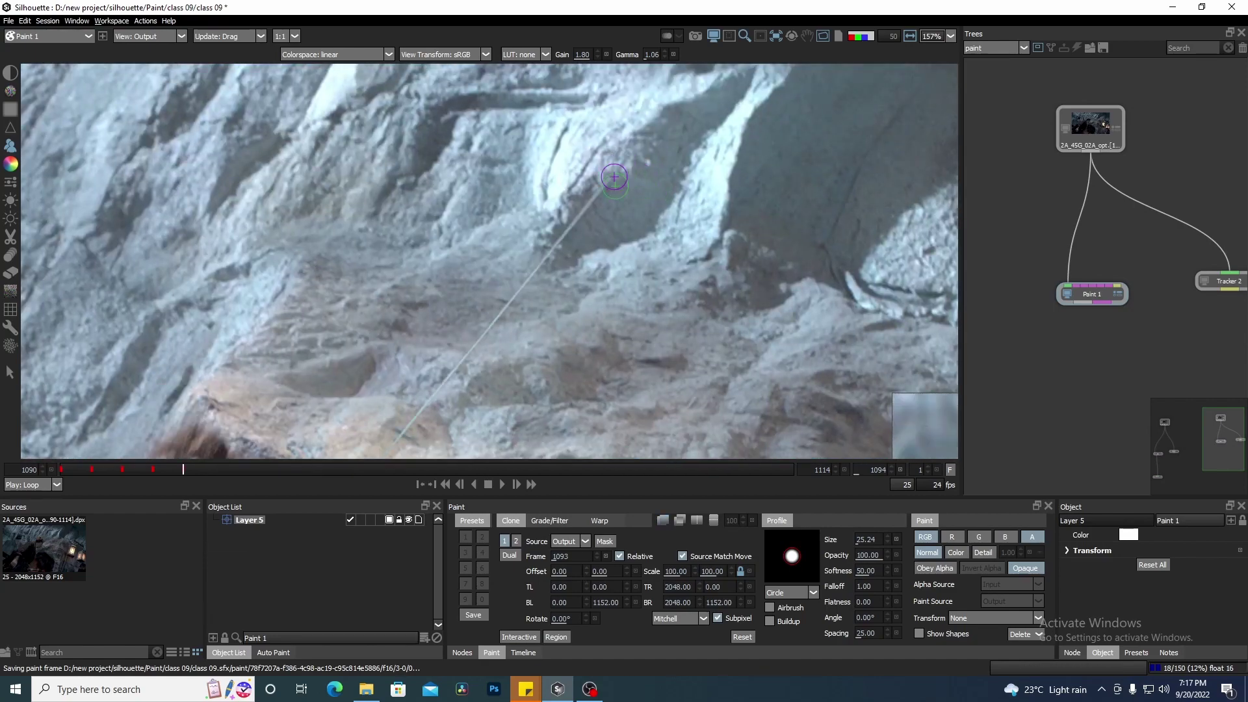
{"action": "left_click_drag", "start_coordinate": [524, 300], "coordinate": [617, 187]}
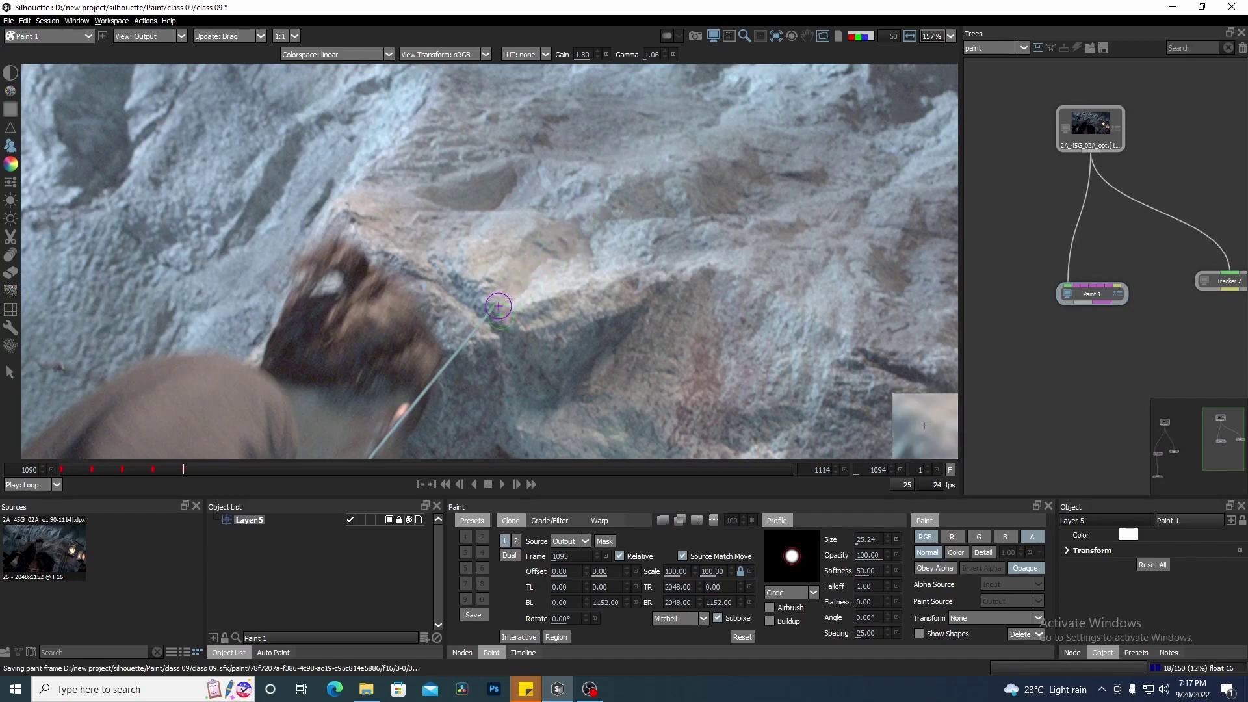
Advance to frame 1095 and clone out the wire over the rock wall down to the ledge beside the actor's head
{"action": "scroll", "coordinate": [530, 300], "scroll_direction": "down", "scroll_amount": 5}
{"action": "left_click_drag", "start_coordinate": [529, 300], "coordinate": [512, 311]}
{"action": "key", "text": "x"}
{"action": "left_click_drag", "start_coordinate": [679, 108], "coordinate": [645, 168]}
{"action": "scroll", "coordinate": [646, 167], "scroll_direction": "up", "scroll_amount": 3}
{"action": "scroll", "coordinate": [646, 167], "scroll_direction": "up", "scroll_amount": 2}
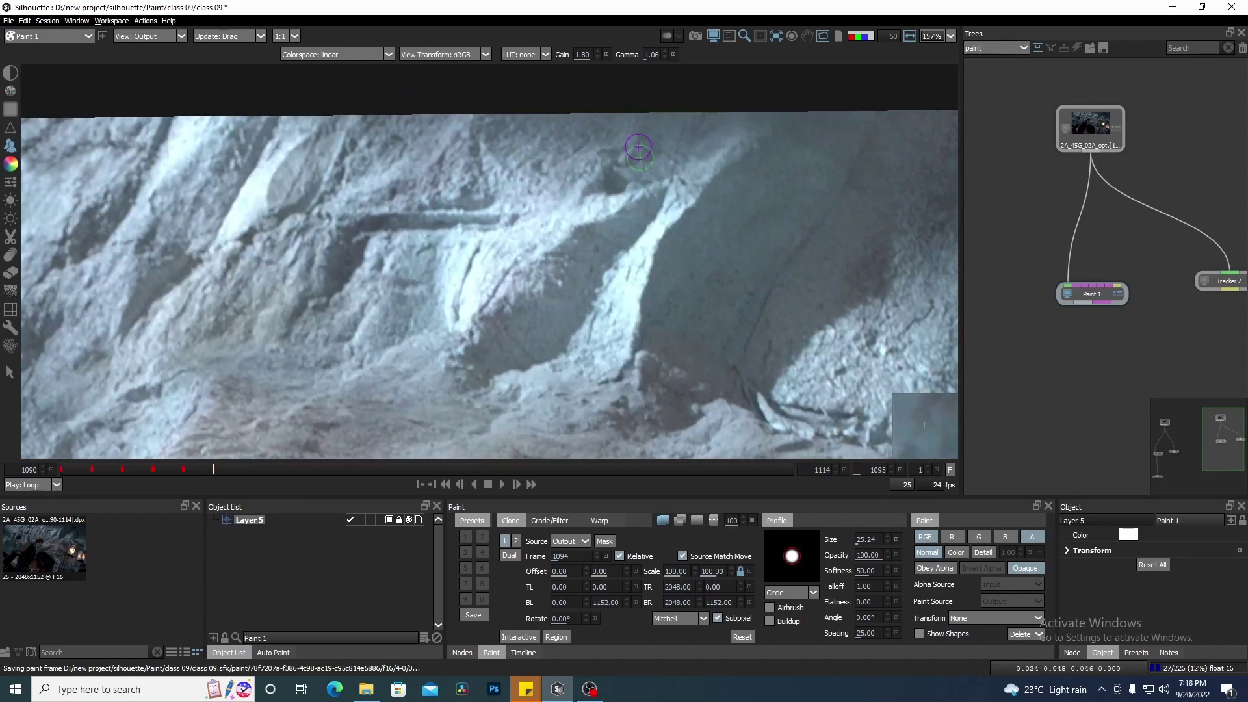
{"action": "left_click_drag", "start_coordinate": [544, 313], "coordinate": [627, 182]}
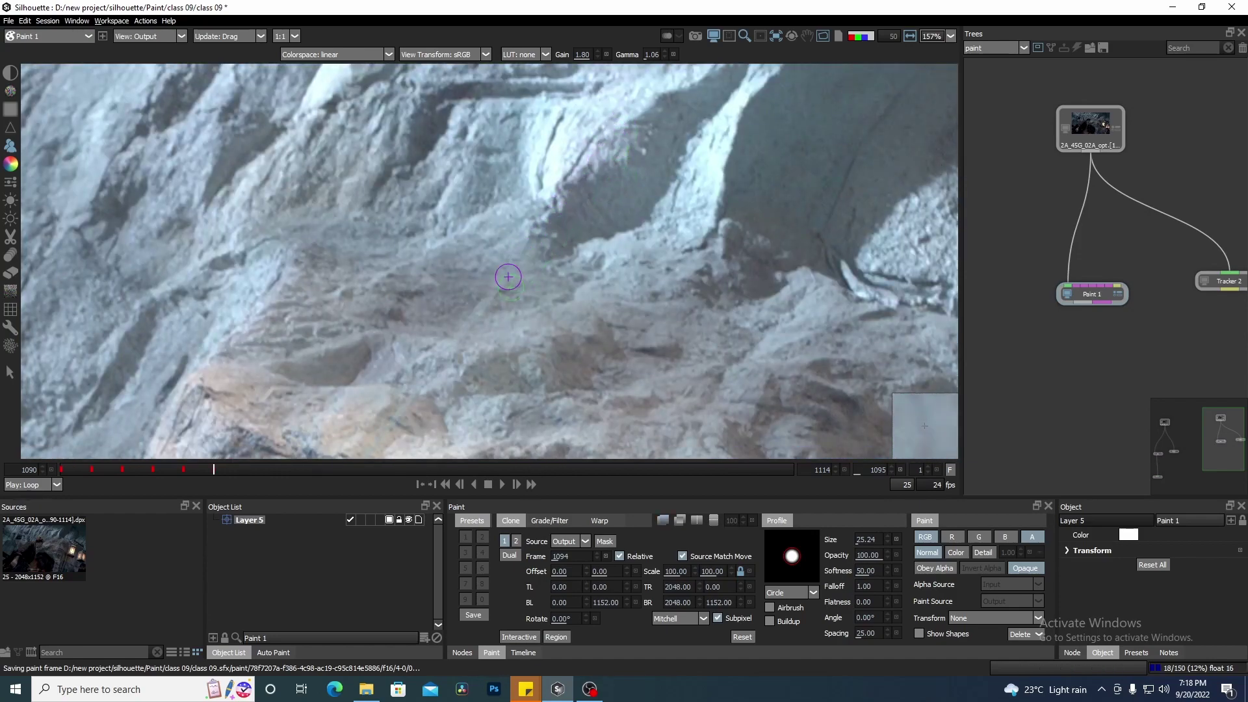
{"action": "left_click_drag", "start_coordinate": [478, 383], "coordinate": [658, 185]}
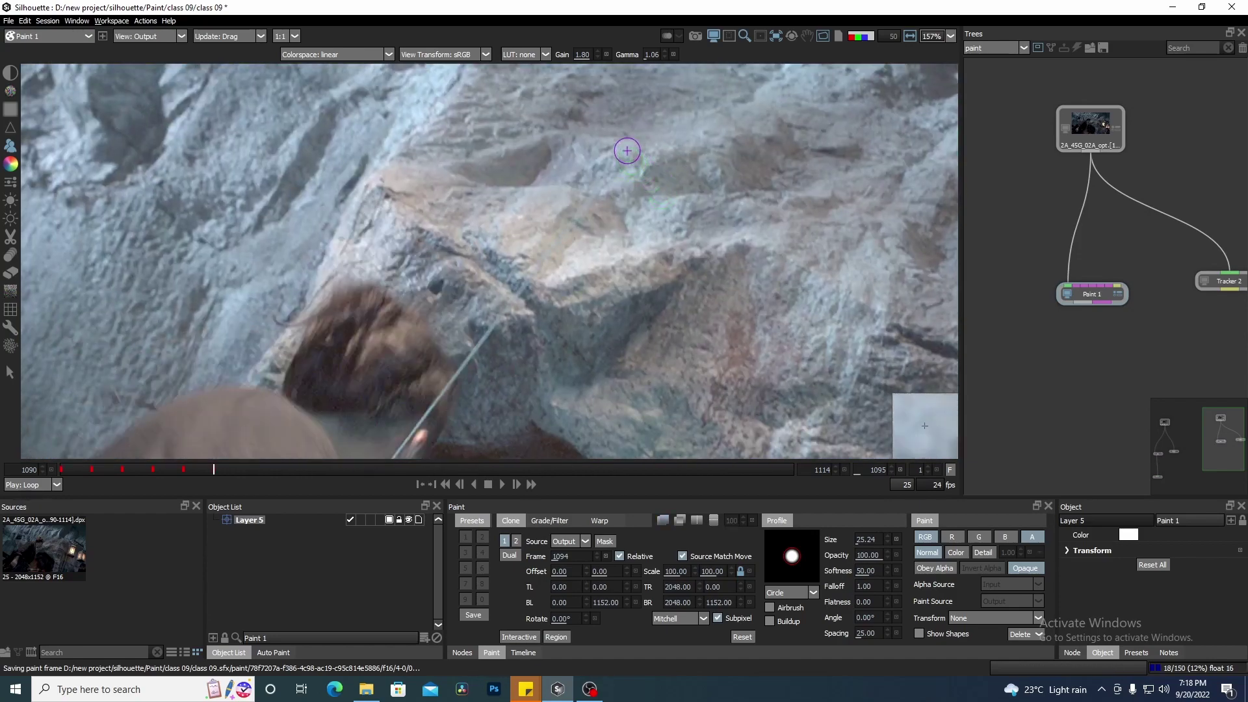
{"action": "left_click_drag", "start_coordinate": [501, 319], "coordinate": [614, 228]}
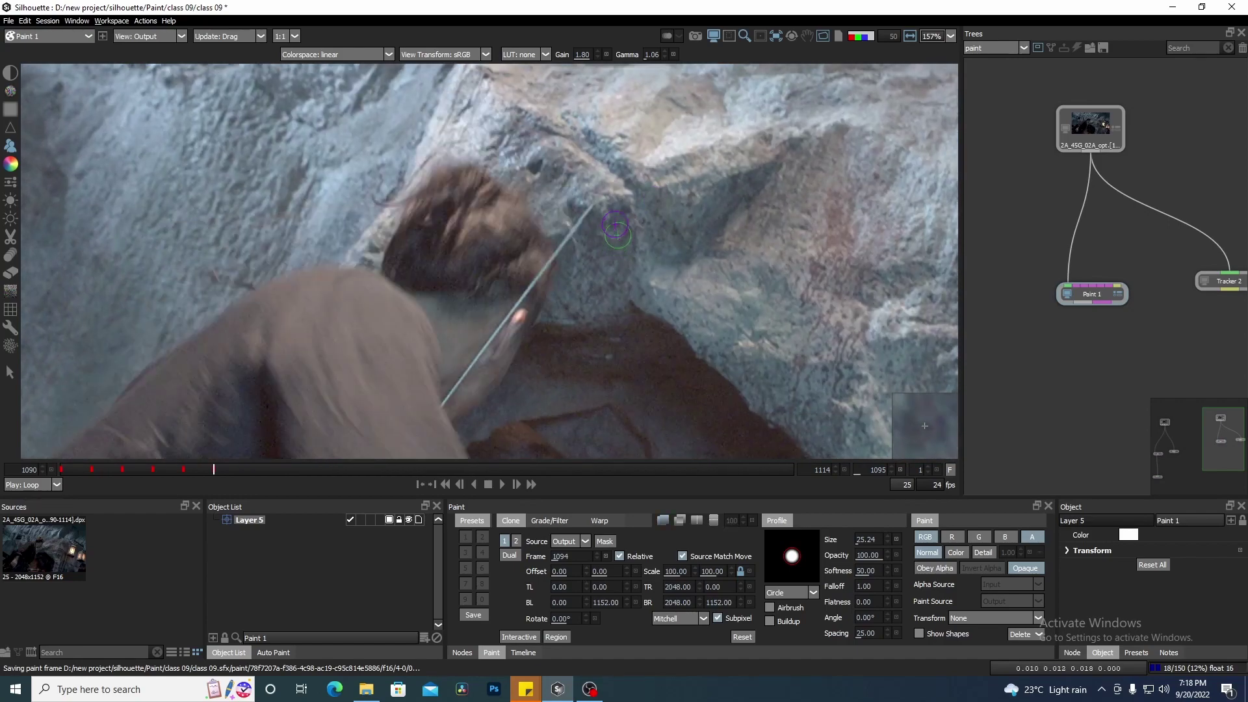
Review the cleaned rock wall by scrubbing between frames 1092 and 1095
{"action": "scroll", "coordinate": [607, 233], "scroll_direction": "down", "scroll_amount": 3}
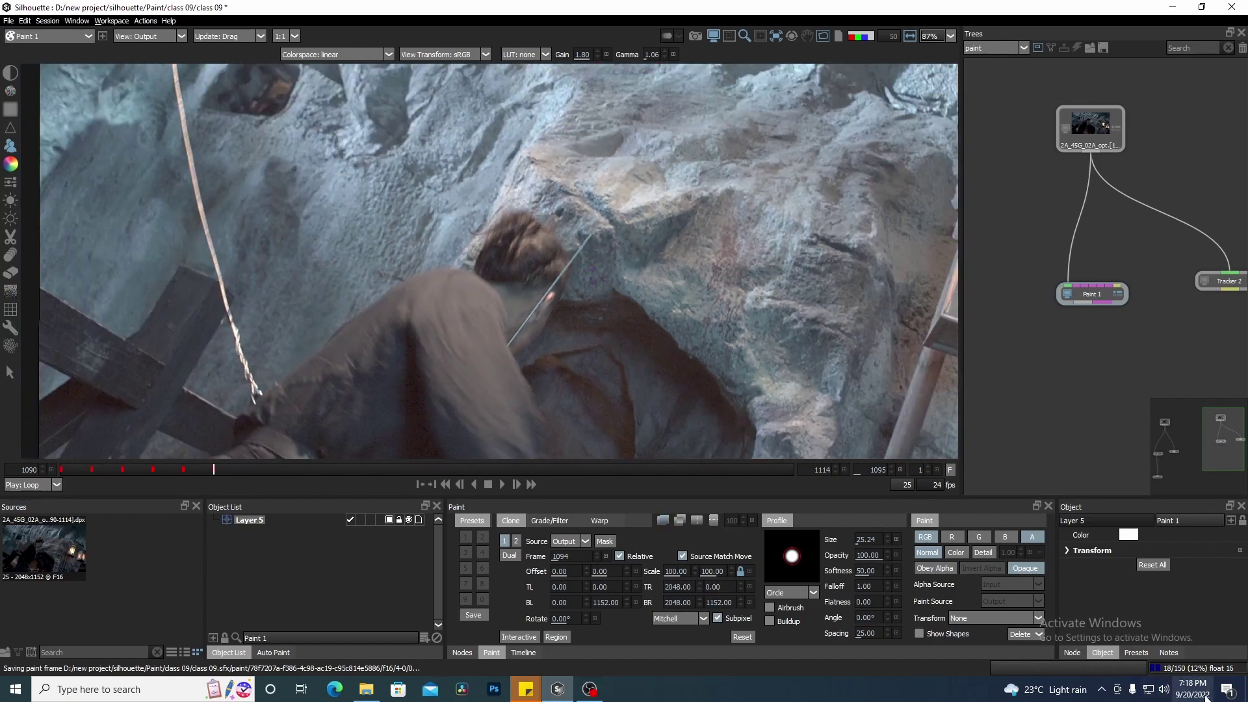
{"action": "left_click_drag", "start_coordinate": [577, 200], "coordinate": [427, 281]}
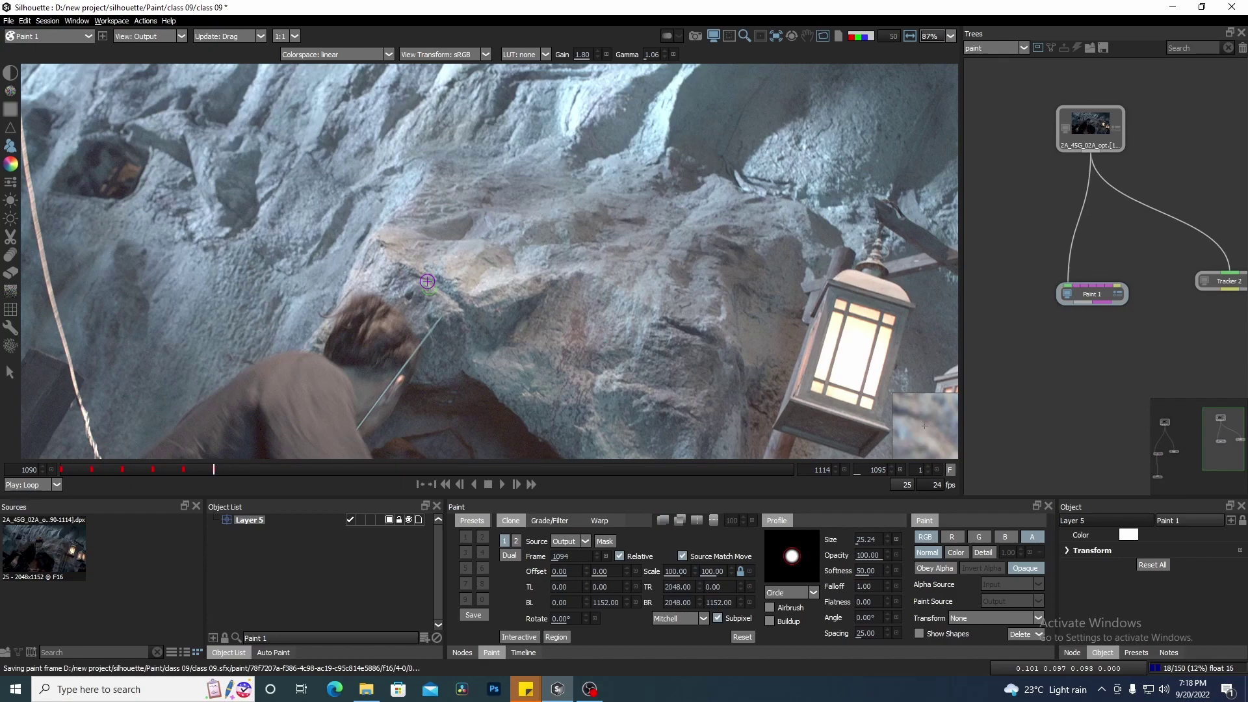
{"action": "left_click_drag", "start_coordinate": [196, 470], "coordinate": [123, 473]}
{"action": "scroll", "coordinate": [587, 247], "scroll_direction": "down", "scroll_amount": 2}
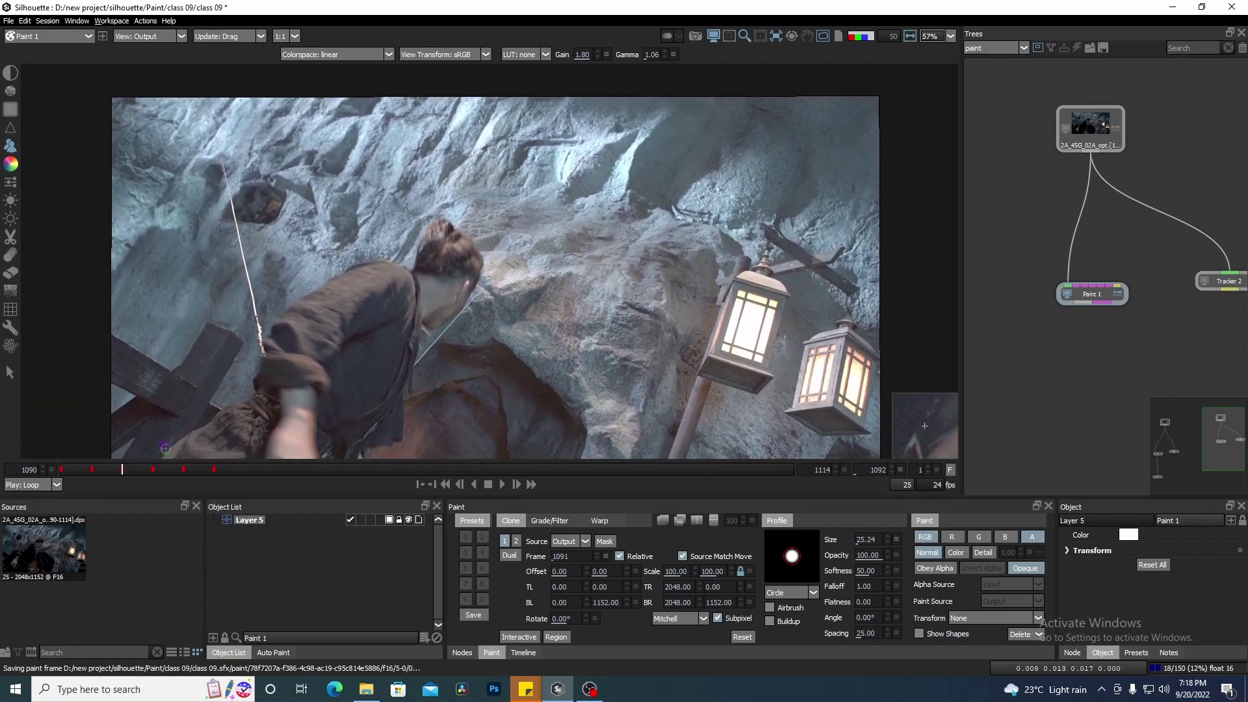
{"action": "scroll", "coordinate": [165, 448], "scroll_direction": "down", "scroll_amount": 1}
{"action": "left_click_drag", "start_coordinate": [120, 478], "coordinate": [207, 480]}
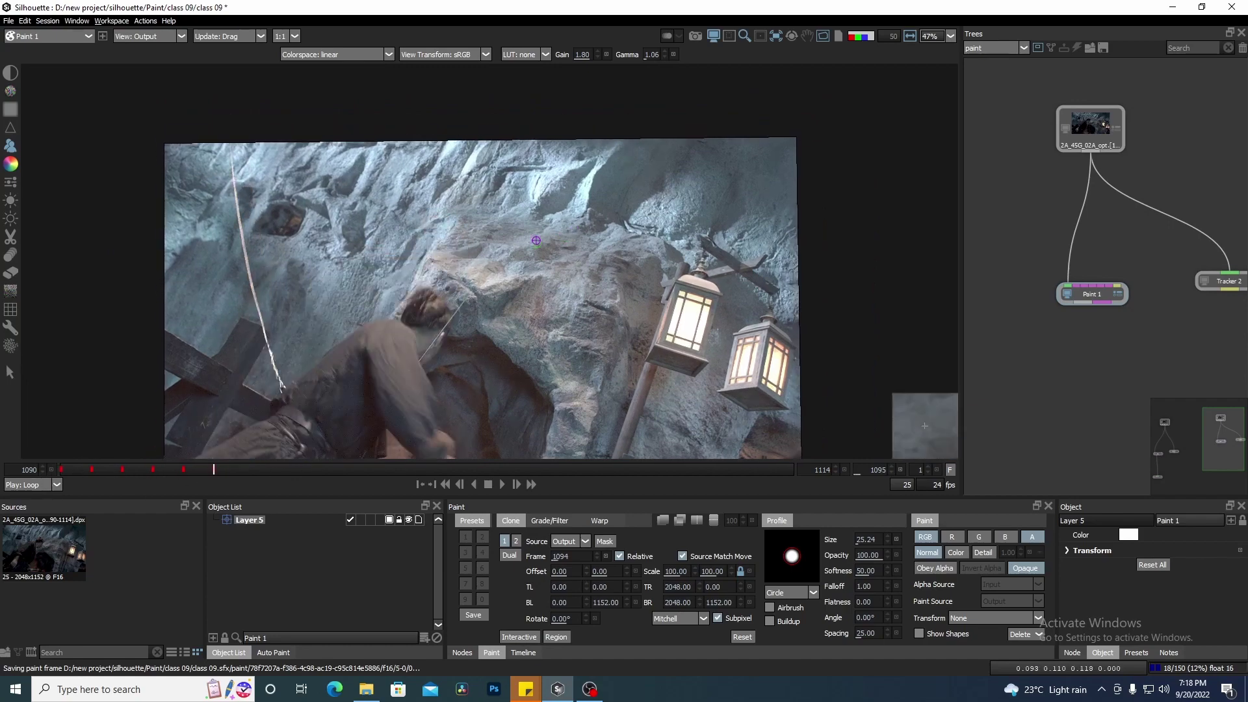
Advance to frame 1096, enlarge the brush to 35.50 and clone out the wire on the upper rock wall
{"action": "scroll", "coordinate": [536, 242], "scroll_direction": "up", "scroll_amount": 8}
{"action": "left_click_drag", "start_coordinate": [557, 205], "coordinate": [541, 259]}
{"action": "key", "text": "x"}
{"action": "scroll", "coordinate": [620, 159], "scroll_direction": "up", "scroll_amount": 1}
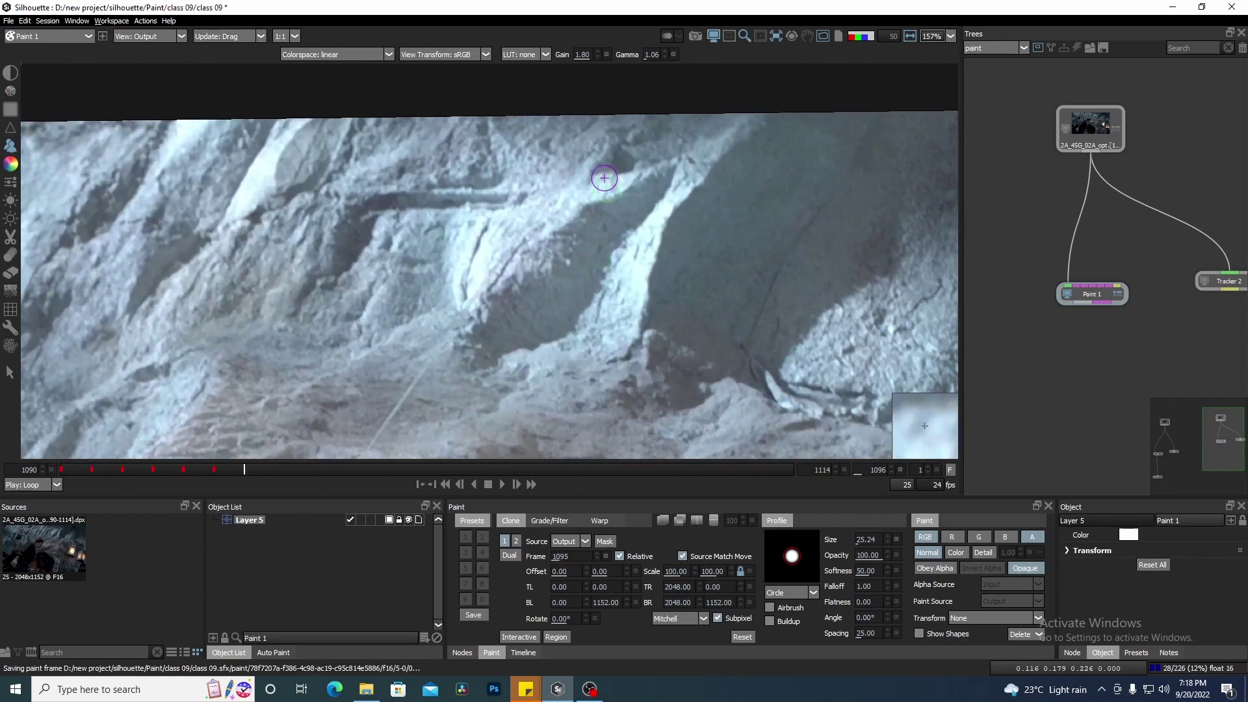
{"action": "left_click_drag", "start_coordinate": [612, 131], "coordinate": [620, 132]}
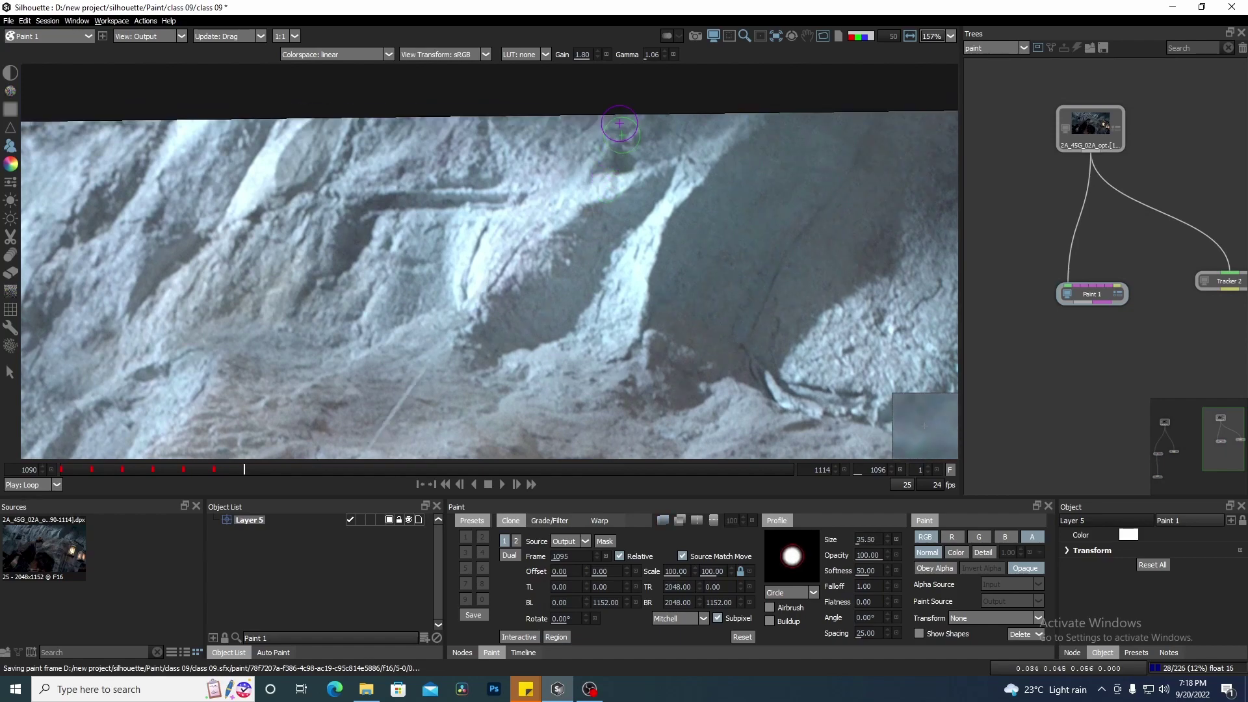
{"action": "mouse_move", "coordinate": [441, 359]}
{"action": "left_mouse_down"}
{"action": "mouse_move", "coordinate": [603, 167]}
{"action": "mouse_move", "coordinate": [426, 407]}
{"action": "left_mouse_up"}
{"action": "key", "text": "o"}
{"action": "key", "text": "o"}
{"action": "key", "text": "o"}
Clone out the lower stretch of the wire near the actor's head on frame 1096 and compare it with the source
{"action": "left_click_drag", "start_coordinate": [478, 357], "coordinate": [621, 161]}
{"action": "key", "text": "o"}
{"action": "key", "text": "o"}
{"action": "key", "text": "o"}
{"action": "key", "text": "o"}
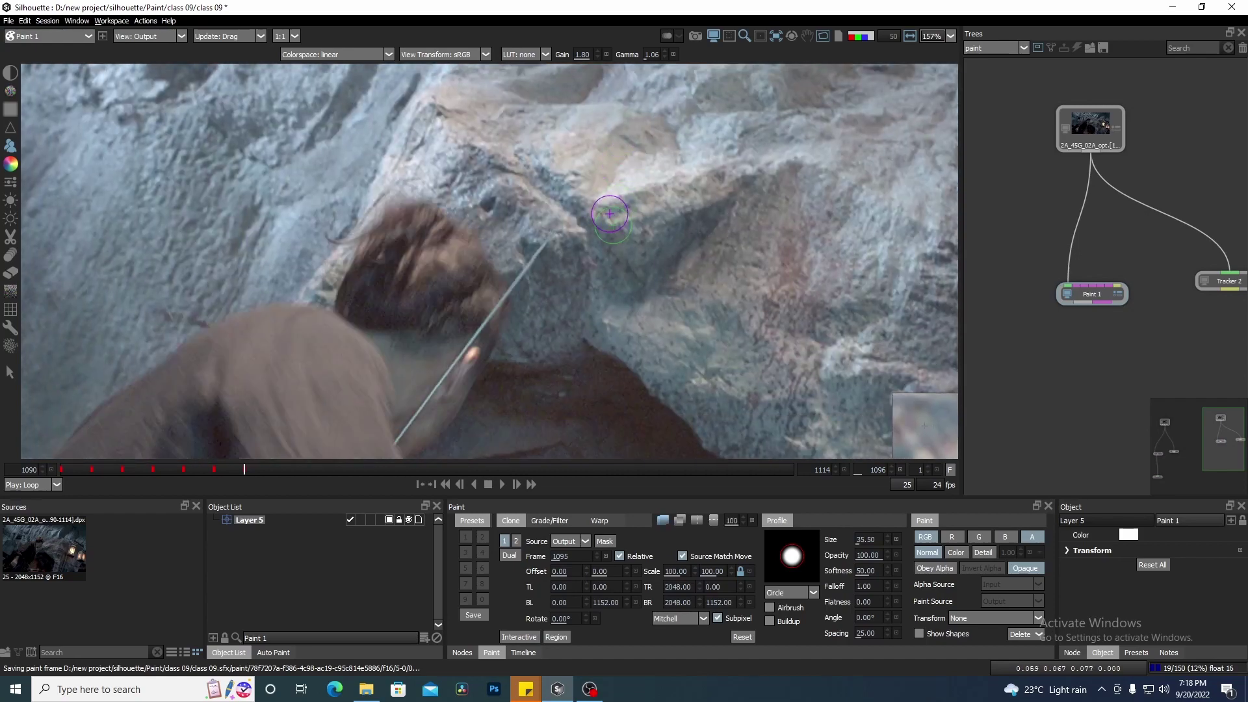
{"action": "left_click_drag", "start_coordinate": [576, 208], "coordinate": [554, 225]}
Scrub from frame 1096 back to frame 1090 to check the wire removal on the rock wall
{"action": "scroll", "coordinate": [602, 272], "scroll_direction": "down", "scroll_amount": 6}
{"action": "left_click_drag", "start_coordinate": [632, 298], "coordinate": [579, 287]}
{"action": "scroll", "coordinate": [614, 255], "scroll_direction": "up", "scroll_amount": 1}
{"action": "left_click_drag", "start_coordinate": [601, 226], "coordinate": [576, 246]}
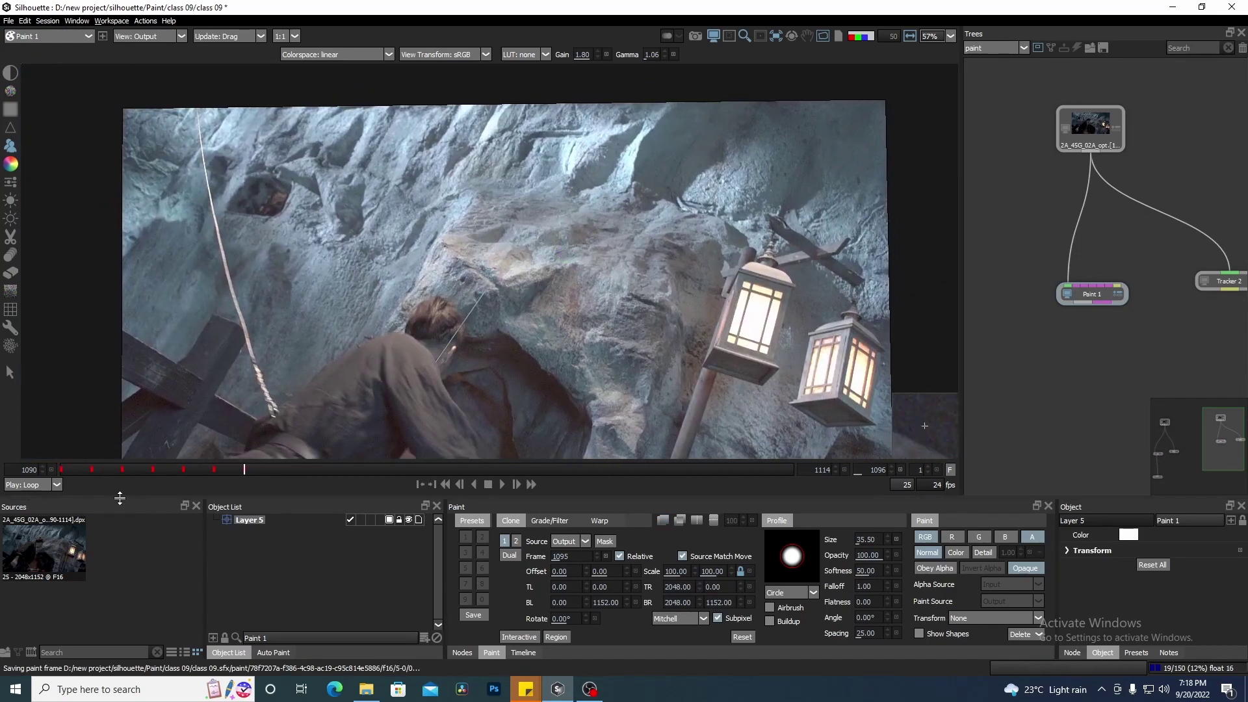
{"action": "left_click_drag", "start_coordinate": [198, 470], "coordinate": [64, 446]}
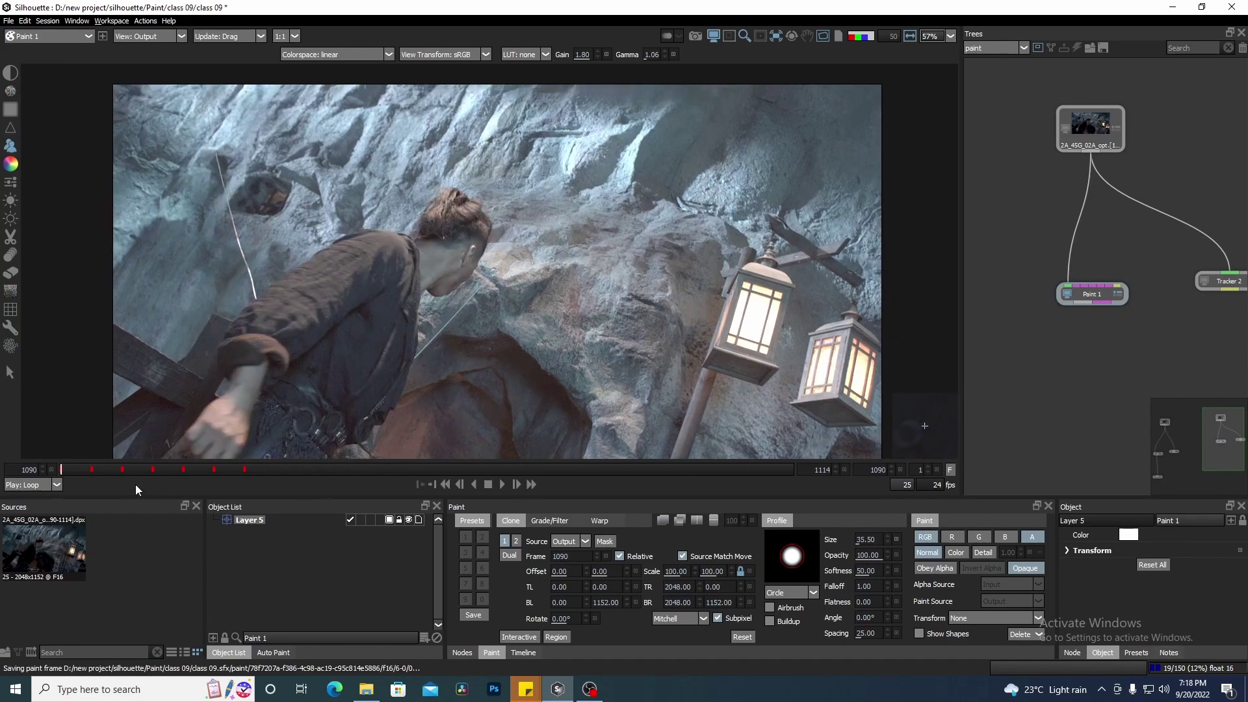
{"action": "left_click_drag", "start_coordinate": [134, 468], "coordinate": [76, 475]}
{"action": "left_click_drag", "start_coordinate": [521, 238], "coordinate": [510, 279]}
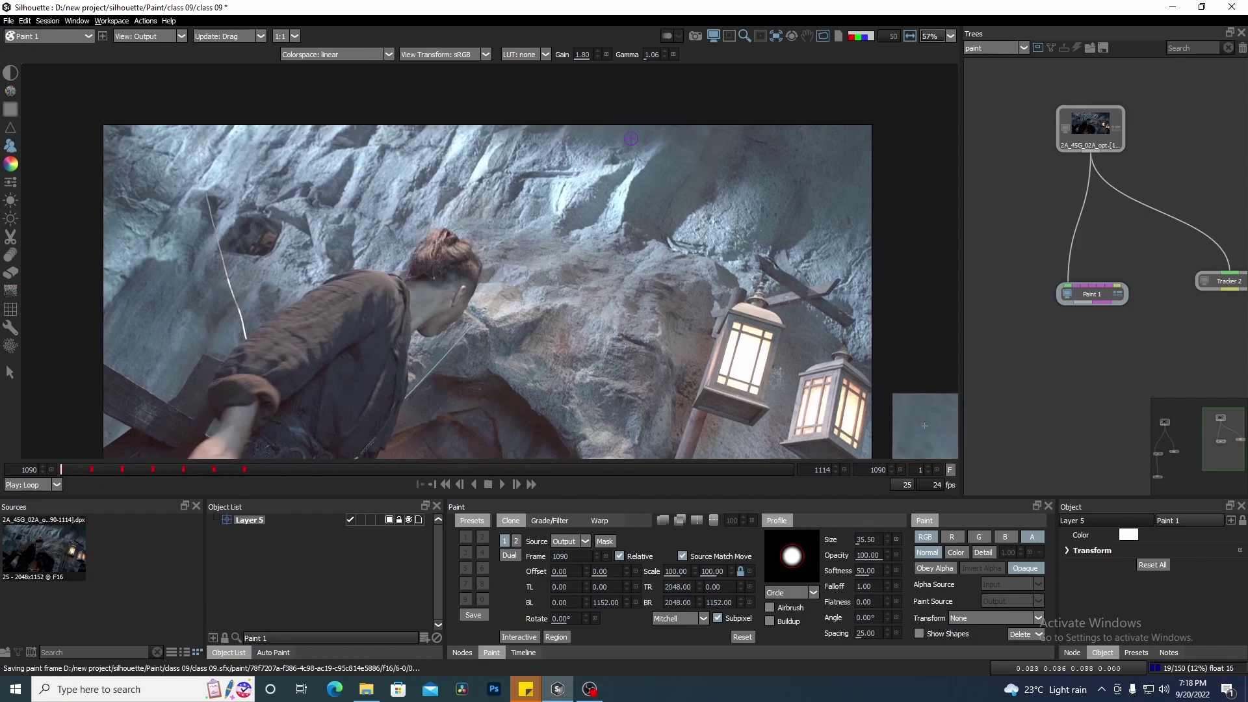
Examine the remaining wire above the actor's back on frame 1090 and select the Paint 1 node
{"action": "left_click_drag", "start_coordinate": [256, 192], "coordinate": [334, 200]}
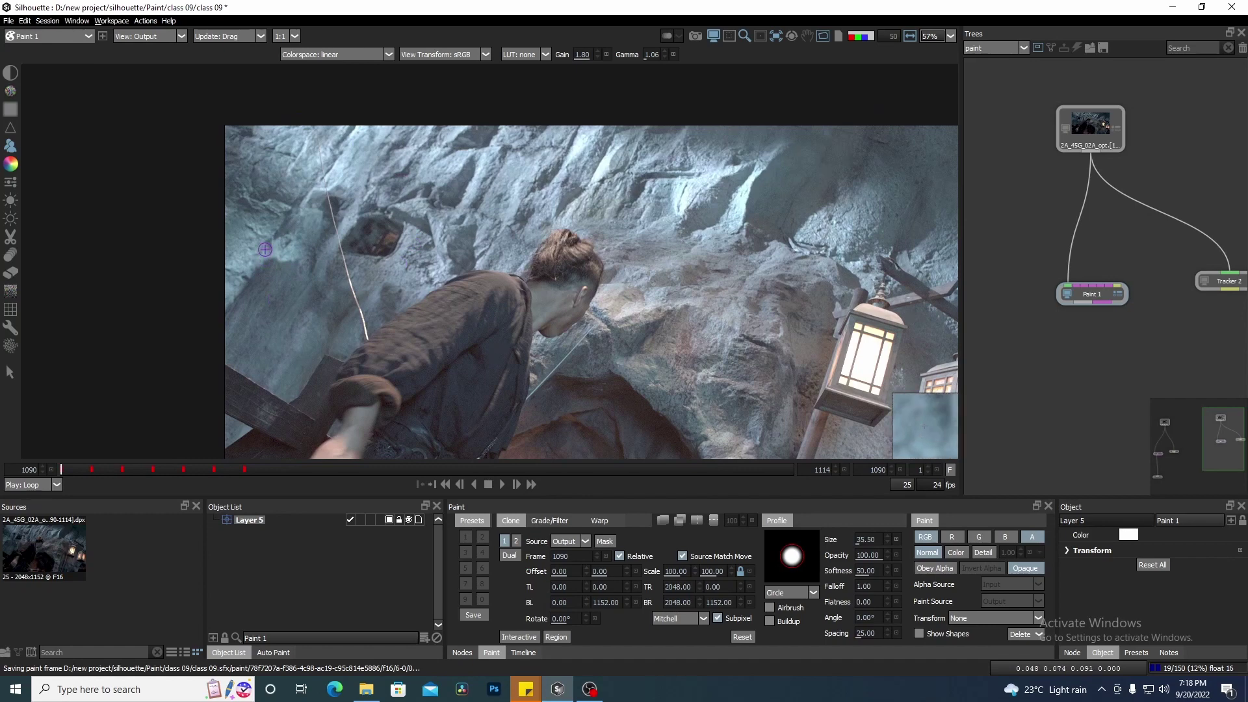
{"action": "left_click_drag", "start_coordinate": [1104, 300], "coordinate": [1064, 301]}
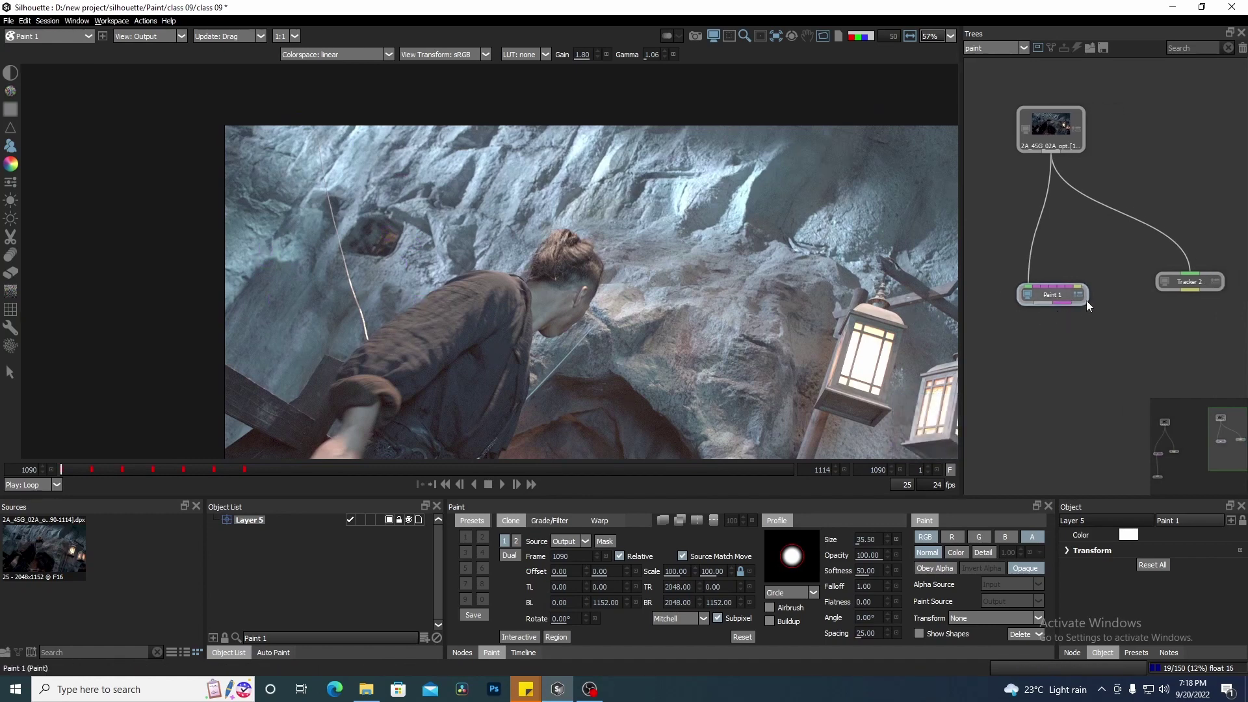
{"action": "left_click_drag", "start_coordinate": [273, 268], "coordinate": [351, 283]}
{"action": "scroll", "coordinate": [421, 220], "scroll_direction": "up", "scroll_amount": 3}
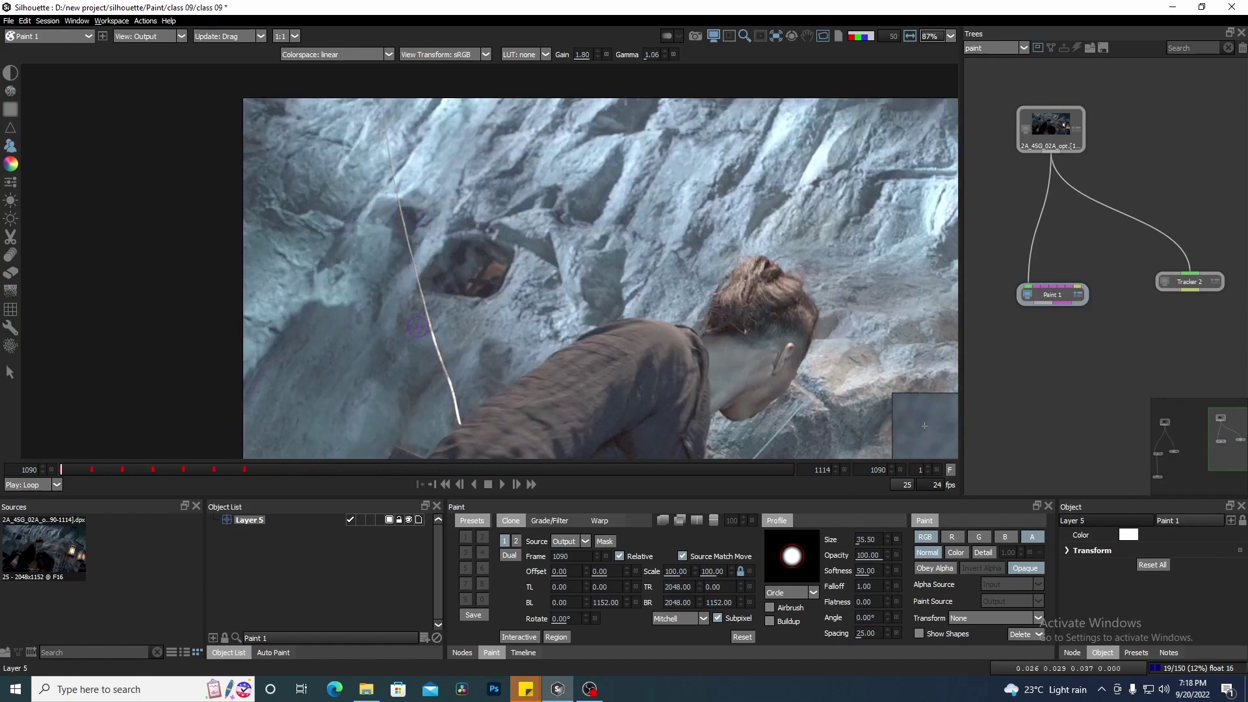
{"action": "left_click_drag", "start_coordinate": [709, 326], "coordinate": [584, 320]}
{"action": "left_click", "coordinate": [660, 521]}
{"action": "left_click", "coordinate": [661, 521]}
{"action": "left_click_drag", "start_coordinate": [471, 259], "coordinate": [492, 273]}
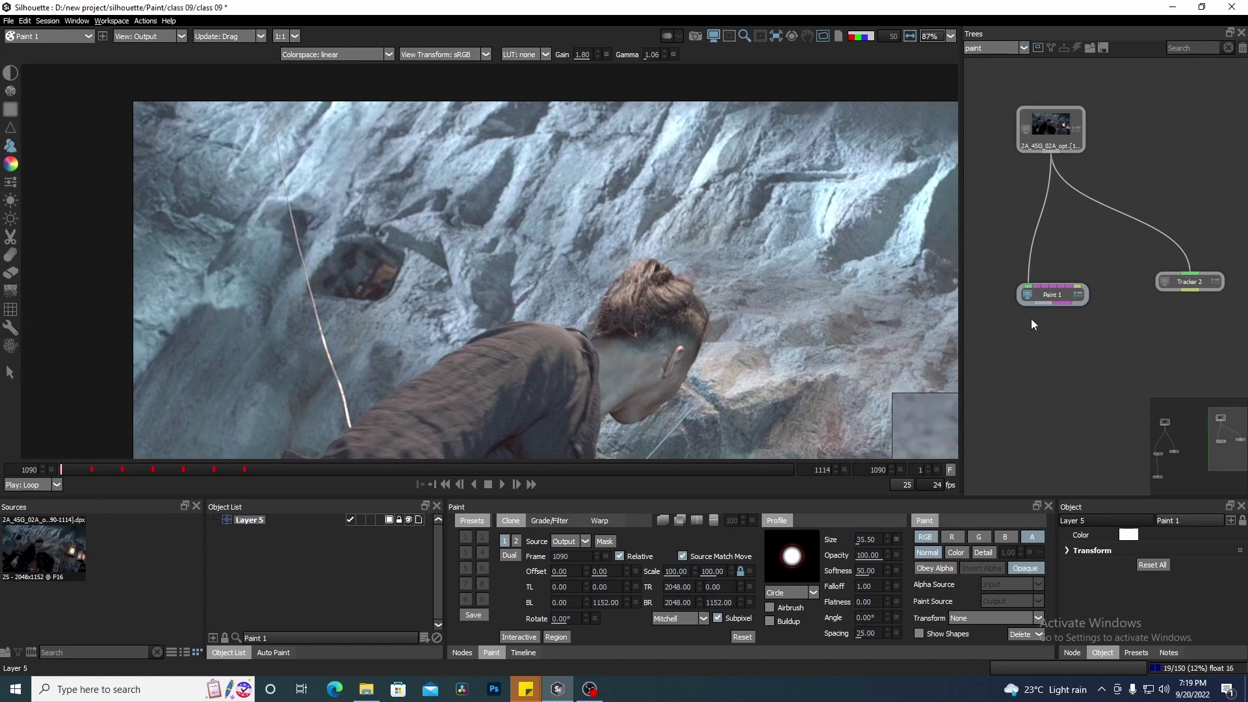
{"action": "left_click", "coordinate": [1049, 292]}
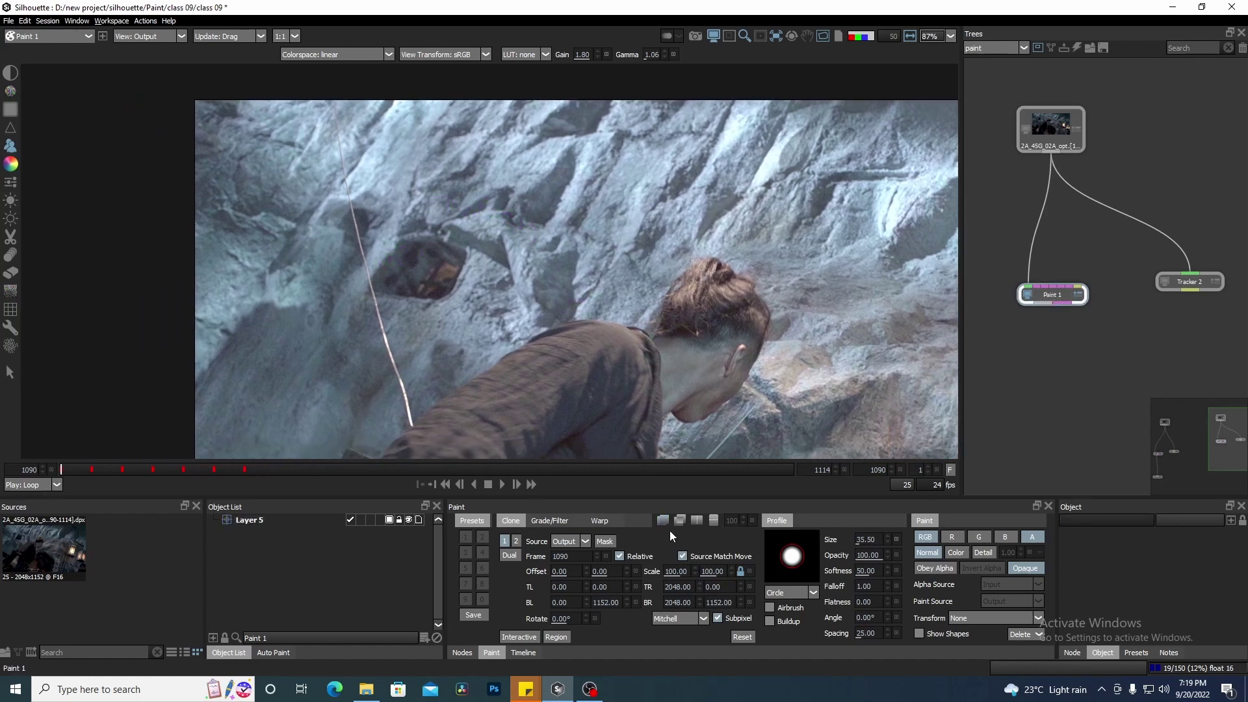
Scrub forward from frame 1090 to frame 1109 and examine the wire on the rock wall below the hole
{"action": "left_click", "coordinate": [195, 468]}
{"action": "scroll", "coordinate": [509, 300], "scroll_direction": "up", "scroll_amount": 6}
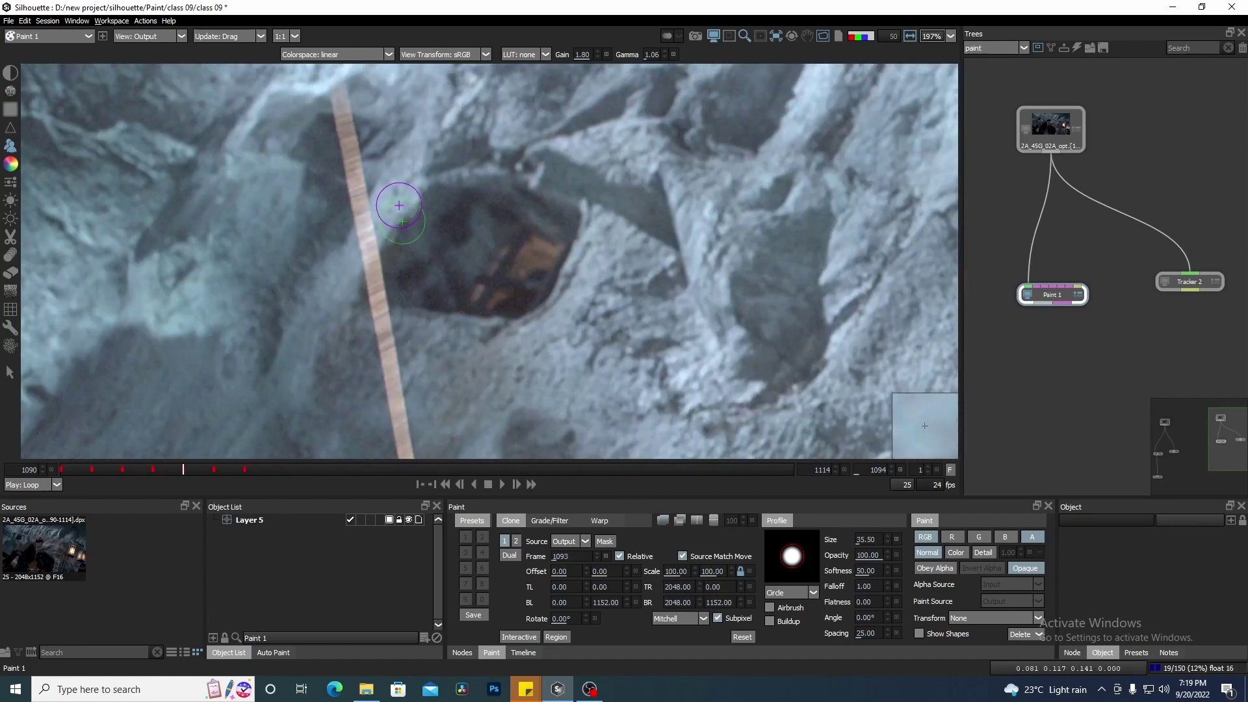
{"action": "left_click_drag", "start_coordinate": [252, 470], "coordinate": [635, 470]}
{"action": "scroll", "coordinate": [640, 384], "scroll_direction": "down", "scroll_amount": 1}
{"action": "left_click_drag", "start_coordinate": [640, 383], "coordinate": [530, 195]}
{"action": "key", "text": "o"}
{"action": "key", "text": "o"}
{"action": "key", "text": "o"}
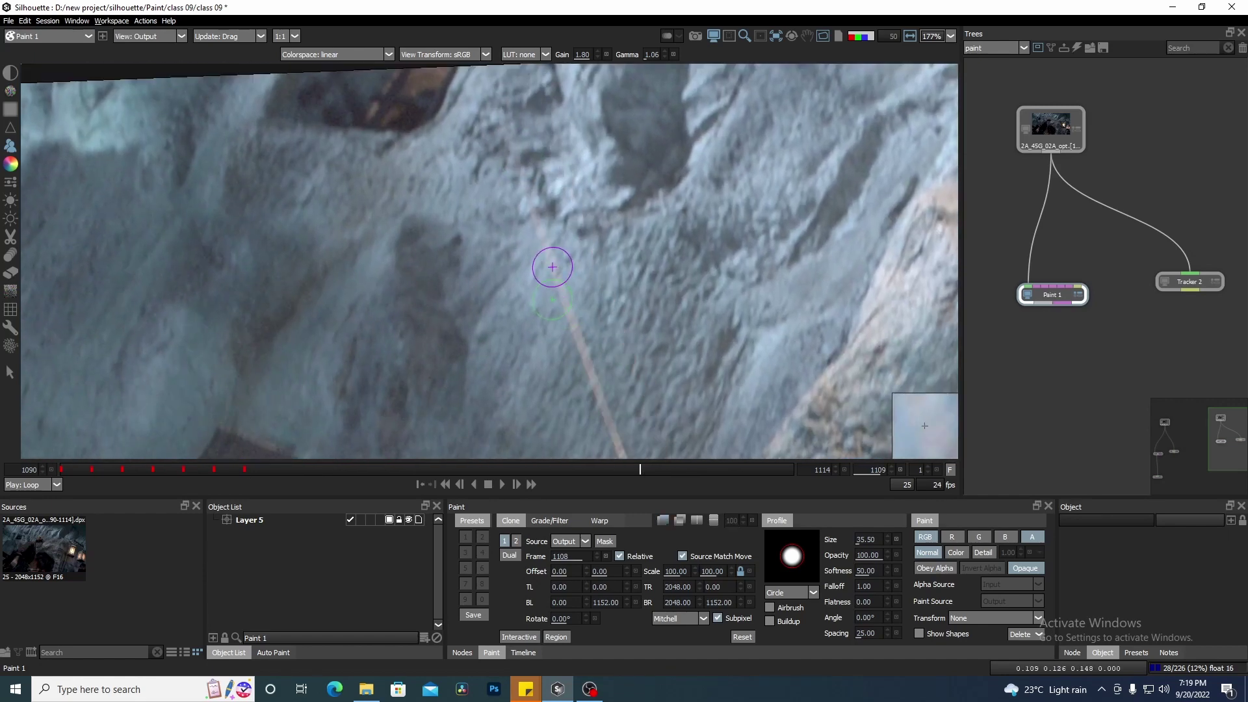
{"action": "key", "text": "o"}
Compare both wires on frame 1109 with the source frame, go back to frame 1090 and view the whole shot
{"action": "left_click_drag", "start_coordinate": [721, 240], "coordinate": [119, 245]}
{"action": "scroll", "coordinate": [467, 175], "scroll_direction": "down", "scroll_amount": 3}
{"action": "key", "text": "o"}
{"action": "key", "text": "o"}
{"action": "key", "text": "o"}
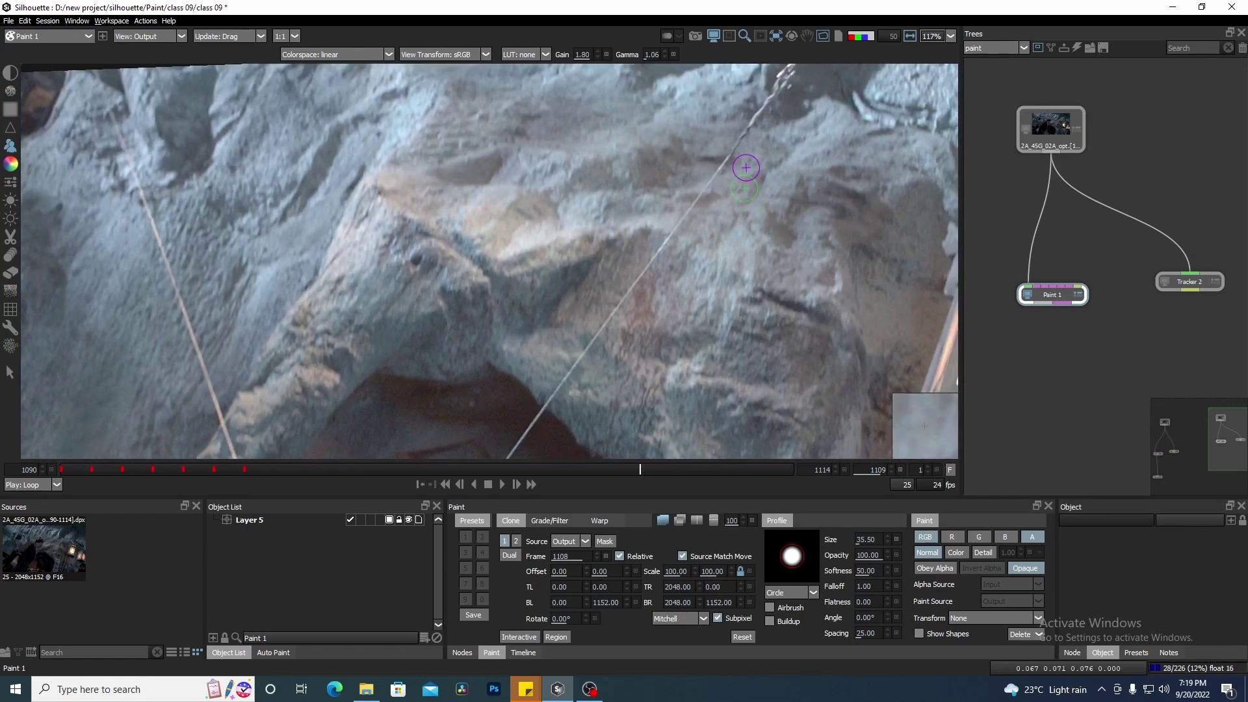
{"action": "scroll", "coordinate": [745, 167], "scroll_direction": "down", "scroll_amount": 3}
{"action": "left_click_drag", "start_coordinate": [390, 250], "coordinate": [527, 197]}
{"action": "key", "text": "o"}
{"action": "key", "text": "o"}
{"action": "scroll", "coordinate": [481, 144], "scroll_direction": "up", "scroll_amount": 2}
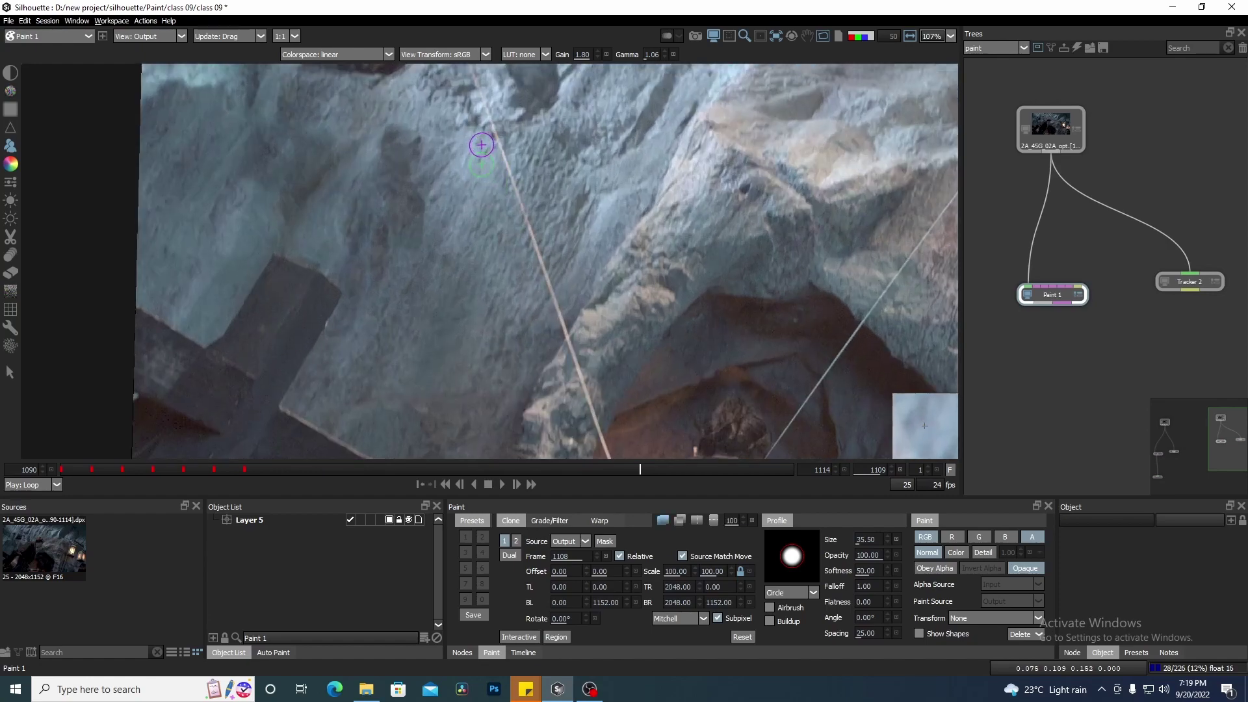
{"action": "left_click_drag", "start_coordinate": [481, 144], "coordinate": [493, 231]}
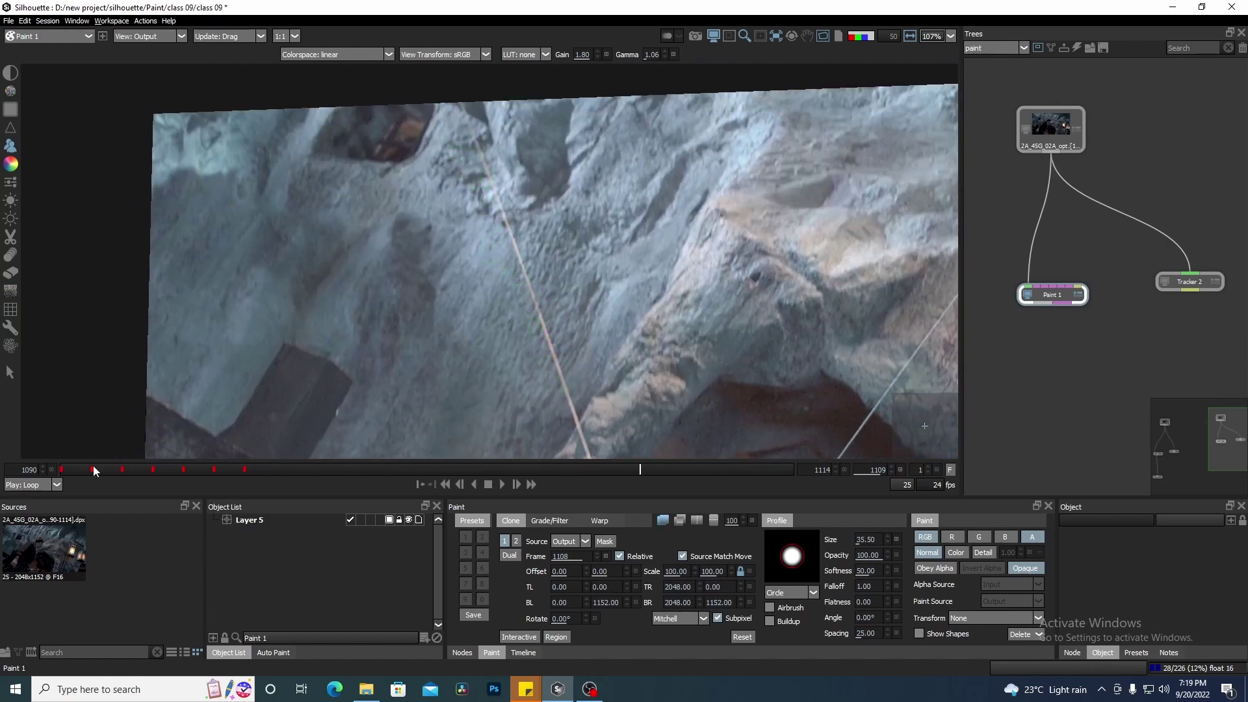
{"action": "left_click", "coordinate": [65, 469]}
{"action": "scroll", "coordinate": [447, 274], "scroll_direction": "down", "scroll_amount": 3}
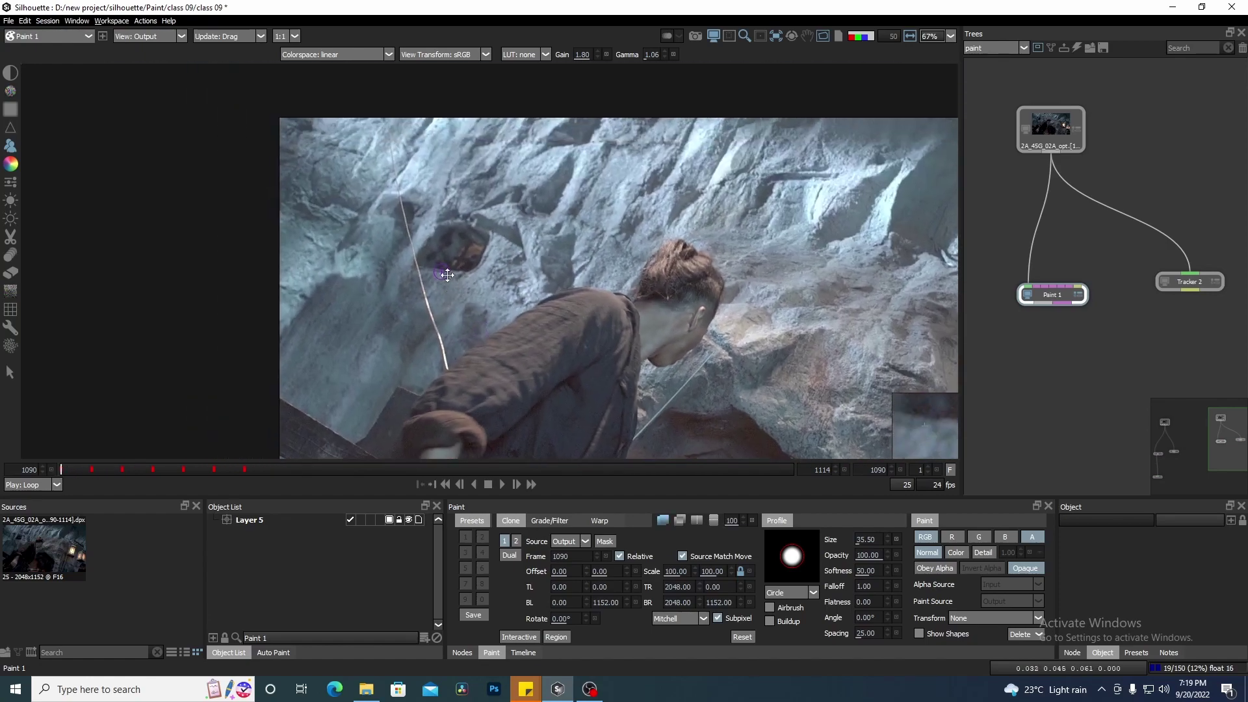
{"action": "scroll", "coordinate": [447, 275], "scroll_direction": "down", "scroll_amount": 1}
{"action": "left_click_drag", "start_coordinate": [885, 267], "coordinate": [742, 254]}
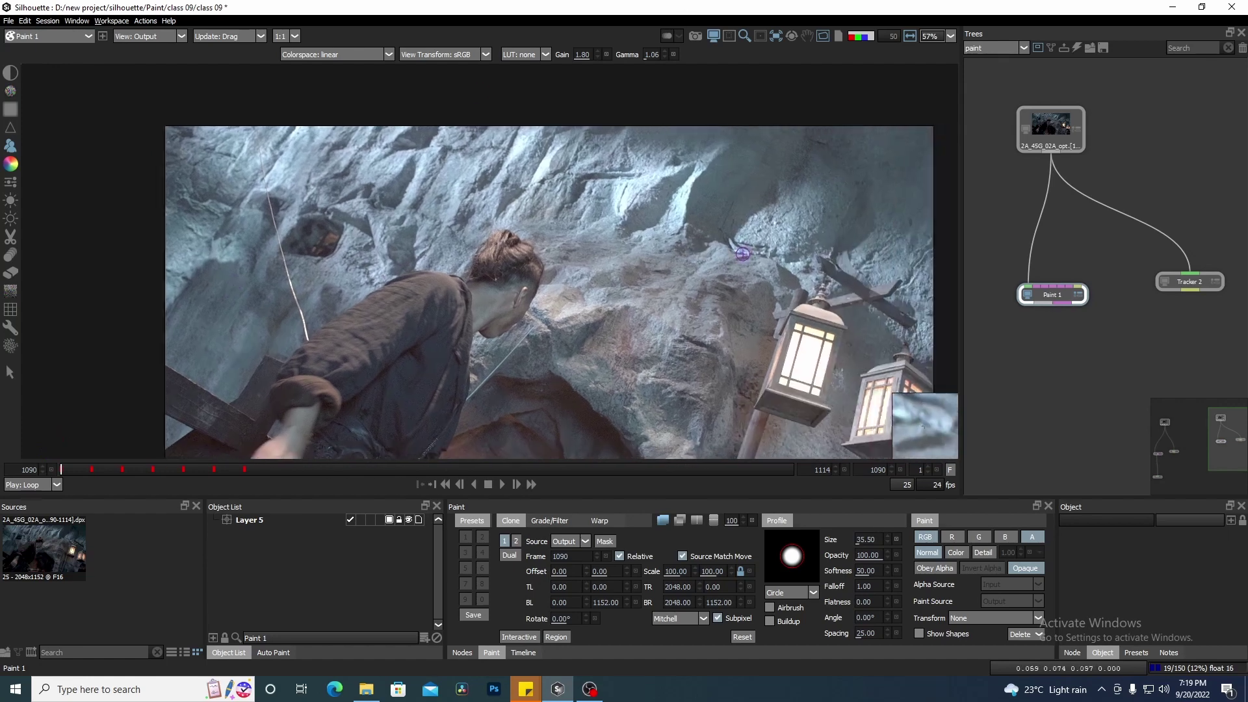
Open the Tracker 2 node, hide its existing Layer 1 on frame 1090 and add a new layer
{"action": "left_click", "coordinate": [1189, 282]}
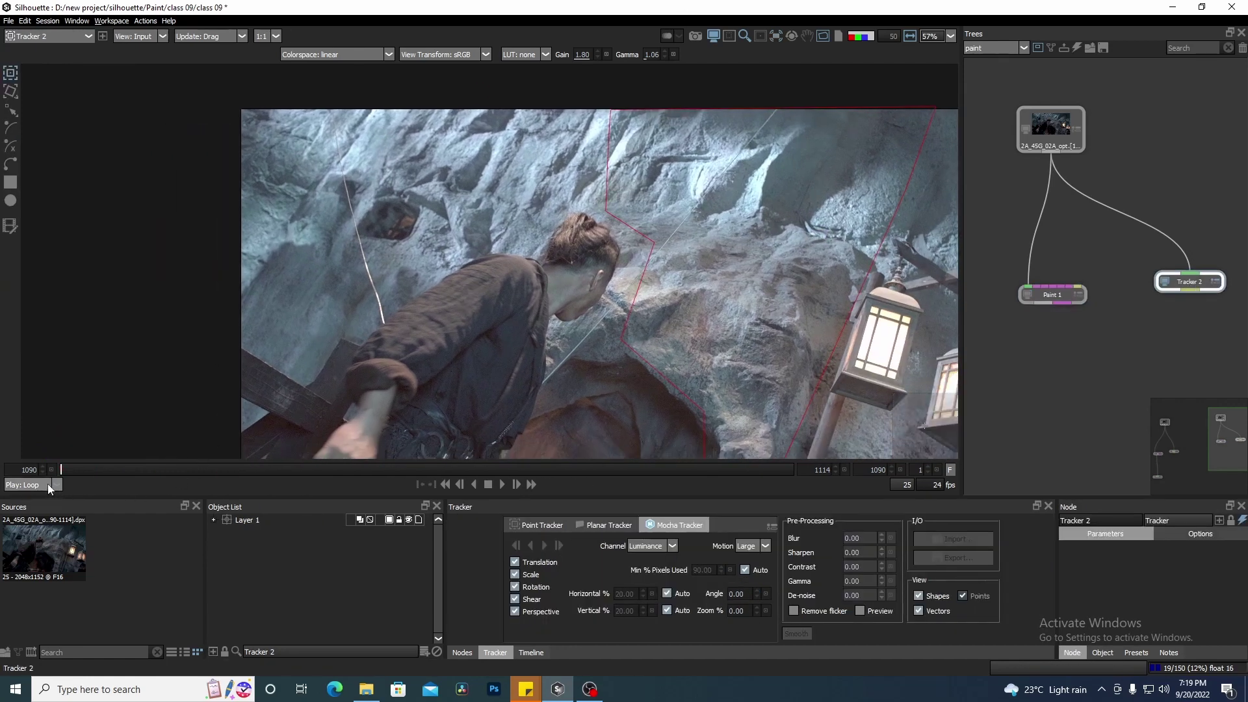
{"action": "left_click", "coordinate": [408, 519]}
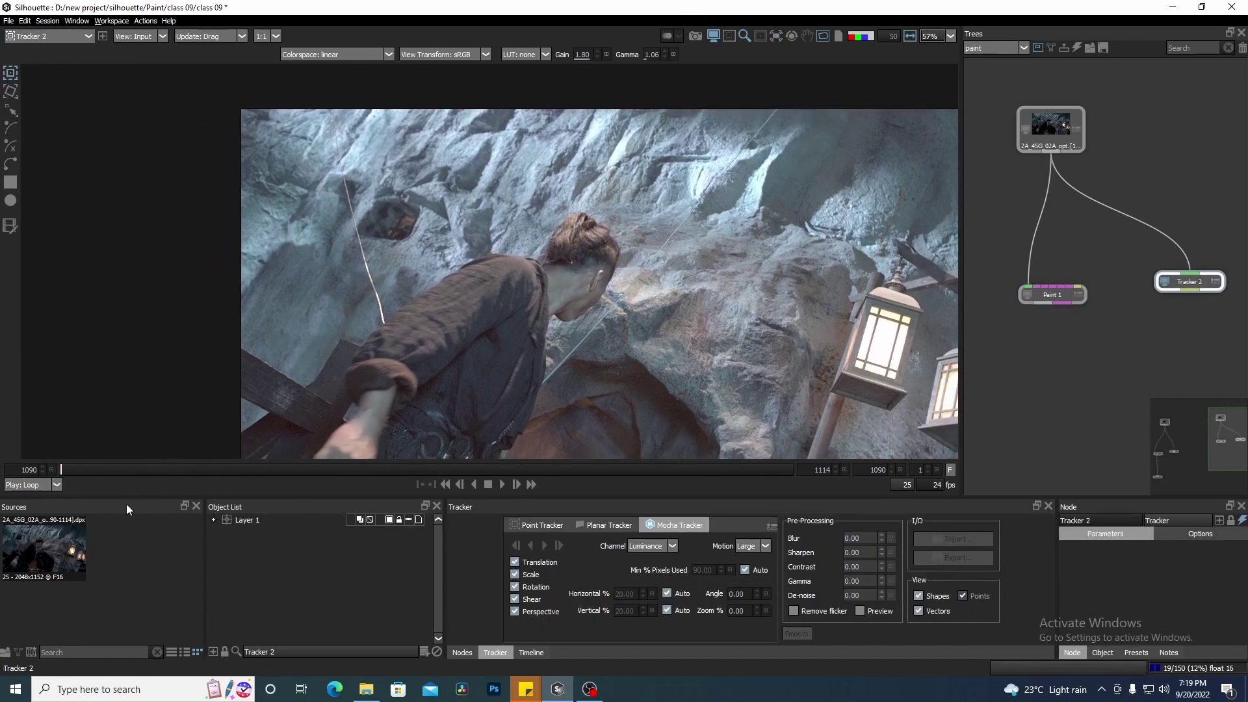
{"action": "left_click_drag", "start_coordinate": [75, 471], "coordinate": [1, 459]}
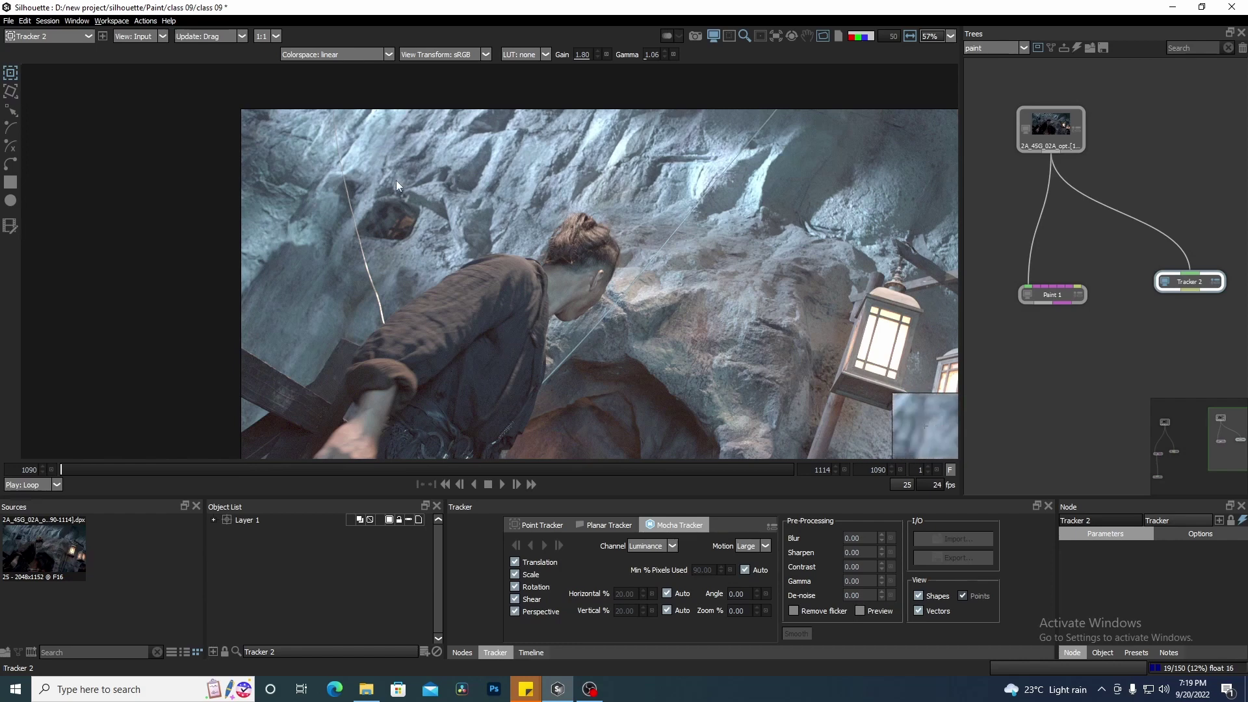
{"action": "left_click_drag", "start_coordinate": [396, 181], "coordinate": [351, 175]}
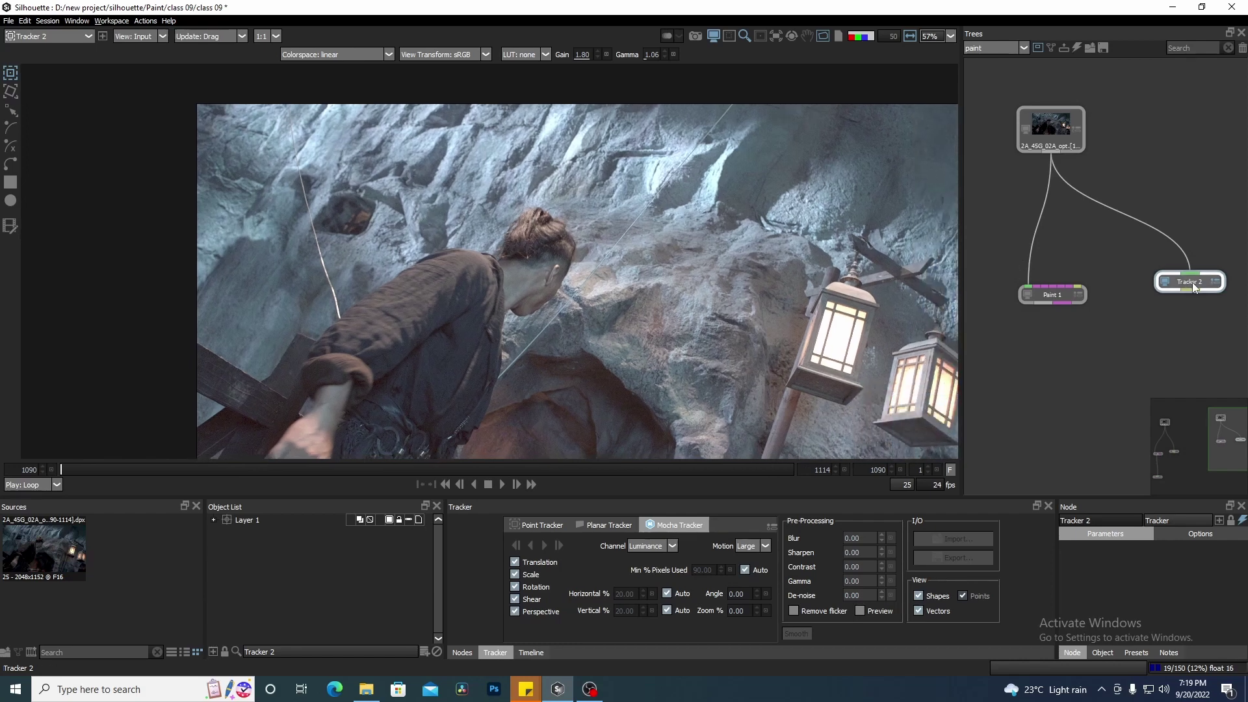
{"action": "left_click", "coordinate": [7, 168]}
{"action": "left_click_drag", "start_coordinate": [222, 193], "coordinate": [249, 212]}
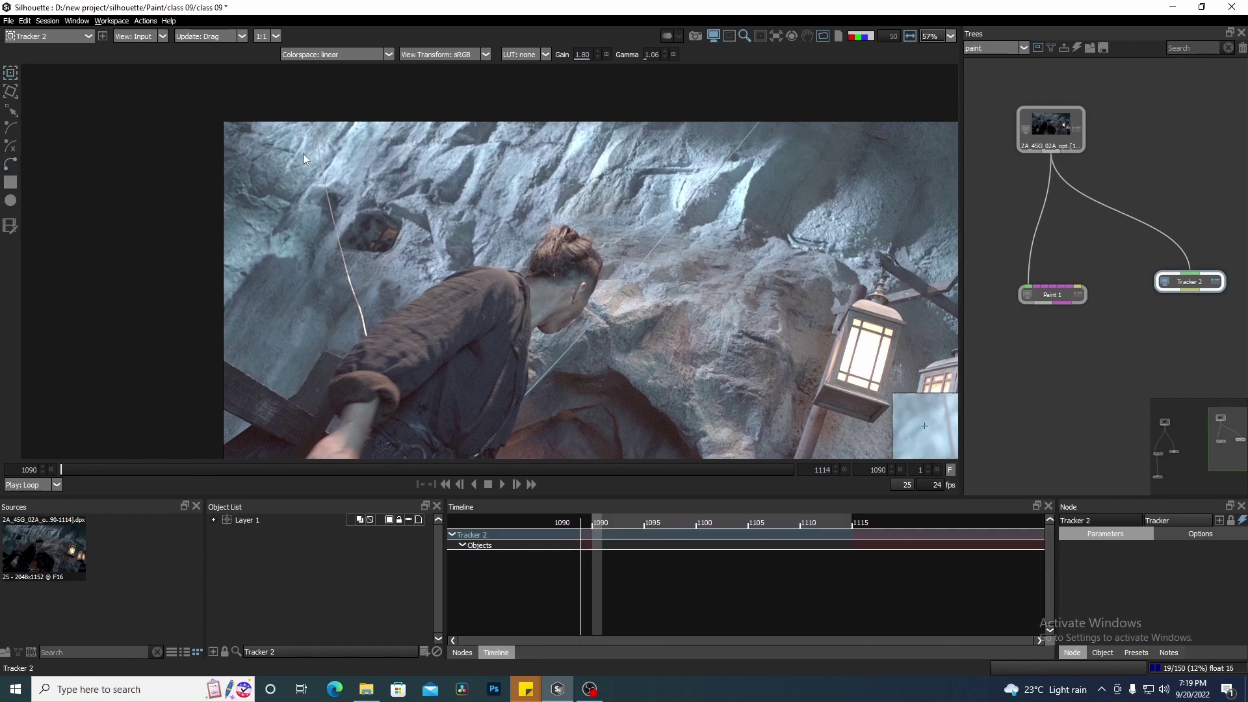
{"action": "left_click", "coordinate": [424, 652]}
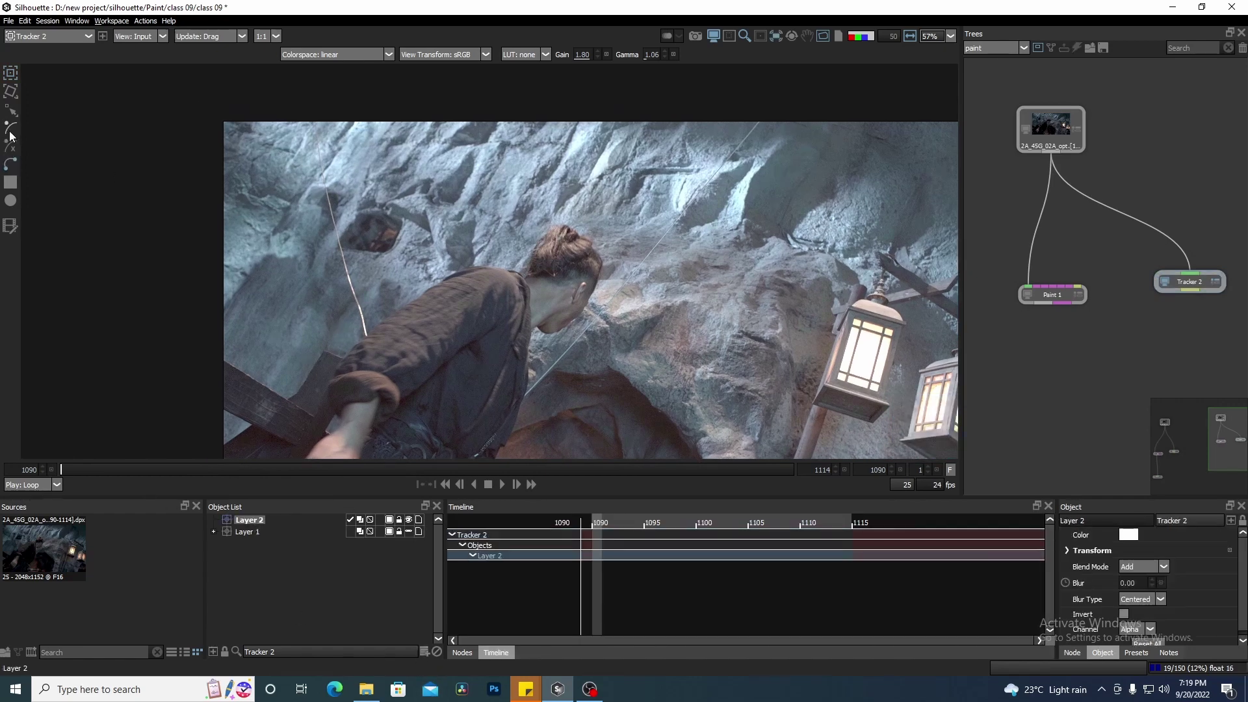
Draw a closed Bezier shape around the rock wall behind the actor, following his back and the wooden beam
{"action": "left_click_drag", "start_coordinate": [319, 125], "coordinate": [344, 138]}
{"action": "left_click", "coordinate": [249, 134]}
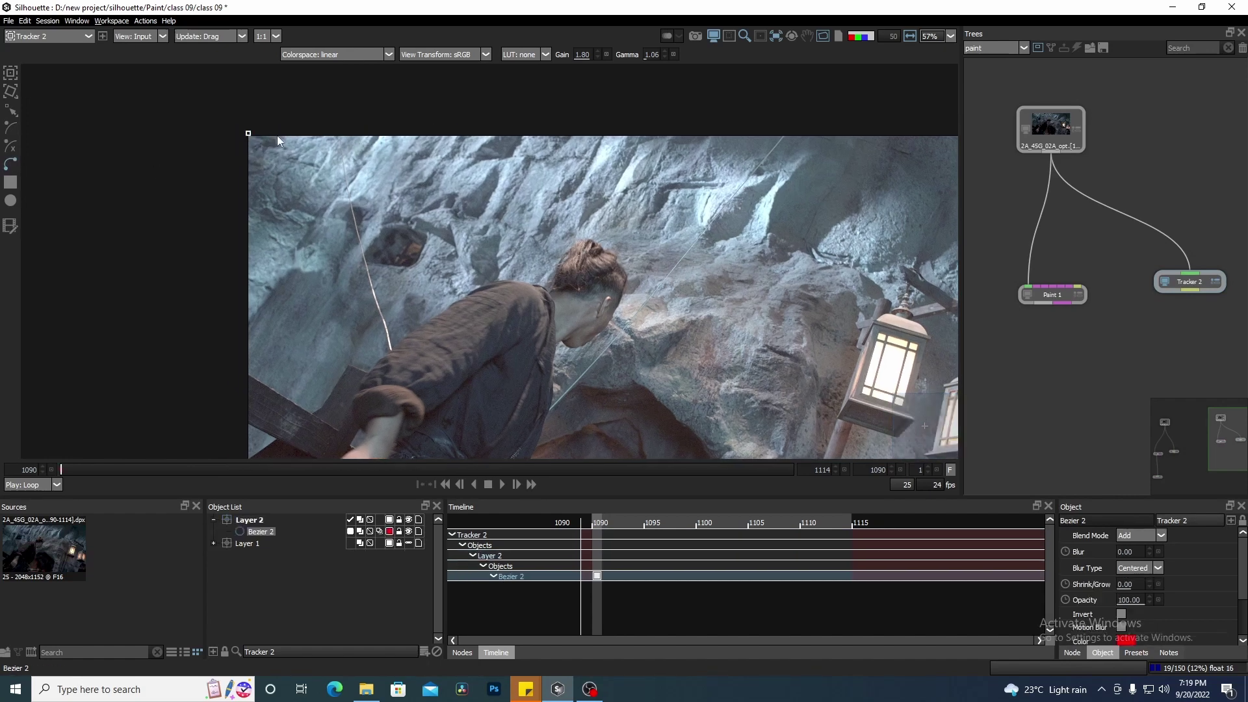
{"action": "left_click", "coordinate": [568, 134]}
{"action": "left_click", "coordinate": [531, 266]}
{"action": "left_click", "coordinate": [443, 299]}
{"action": "left_click_drag", "start_coordinate": [364, 373], "coordinate": [428, 314]}
{"action": "left_click", "coordinate": [435, 294]}
{"action": "left_click", "coordinate": [403, 309]}
{"action": "left_click", "coordinate": [377, 349]}
{"action": "left_click_drag", "start_coordinate": [278, 249], "coordinate": [306, 311]}
{"action": "left_click", "coordinate": [317, 355]}
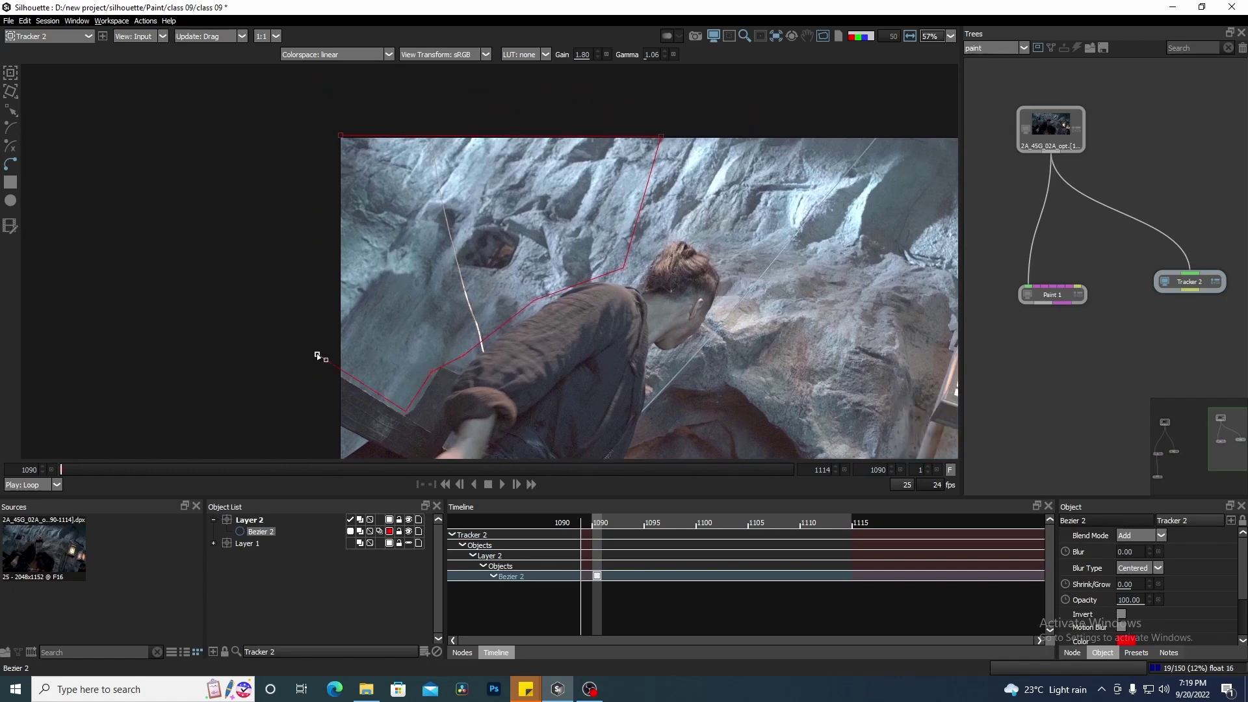
{"action": "left_click", "coordinate": [320, 136]}
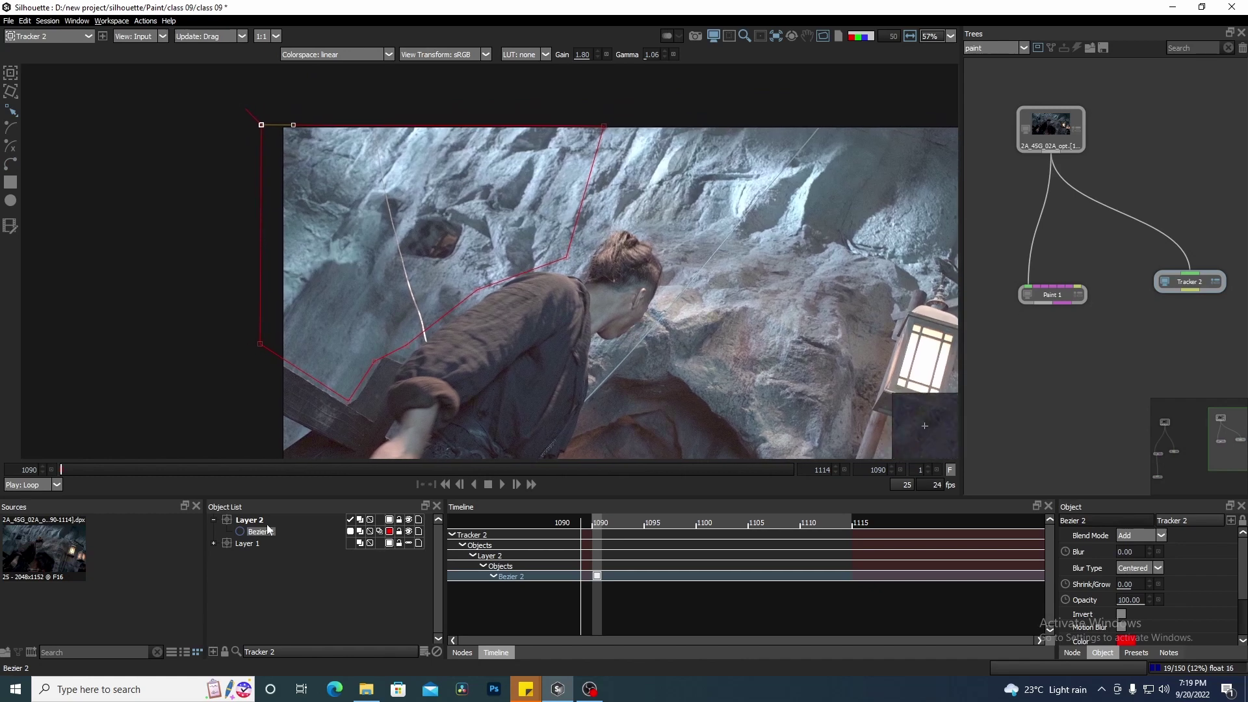
Track the new Bezier shape forward from frame 1090 to frame 1114 with the Mocha Tracker
{"action": "left_click", "coordinate": [262, 523]}
{"action": "left_click", "coordinate": [262, 532]}
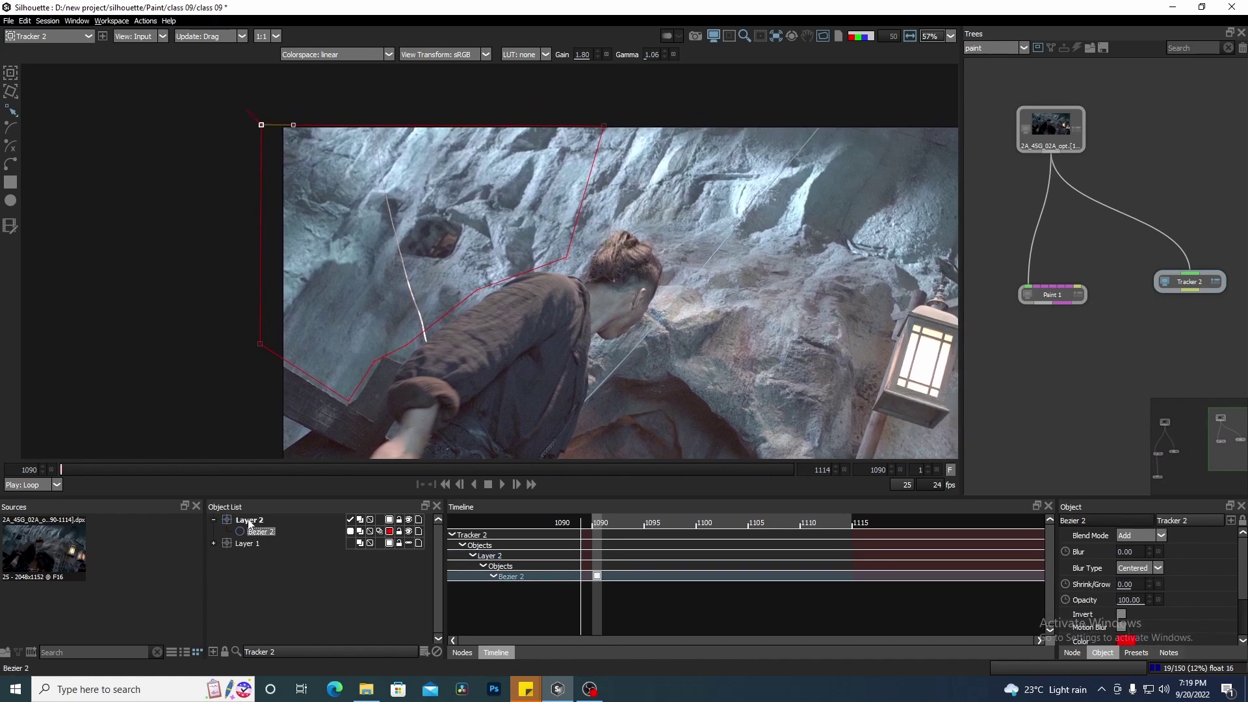
{"action": "left_click", "coordinate": [15, 78]}
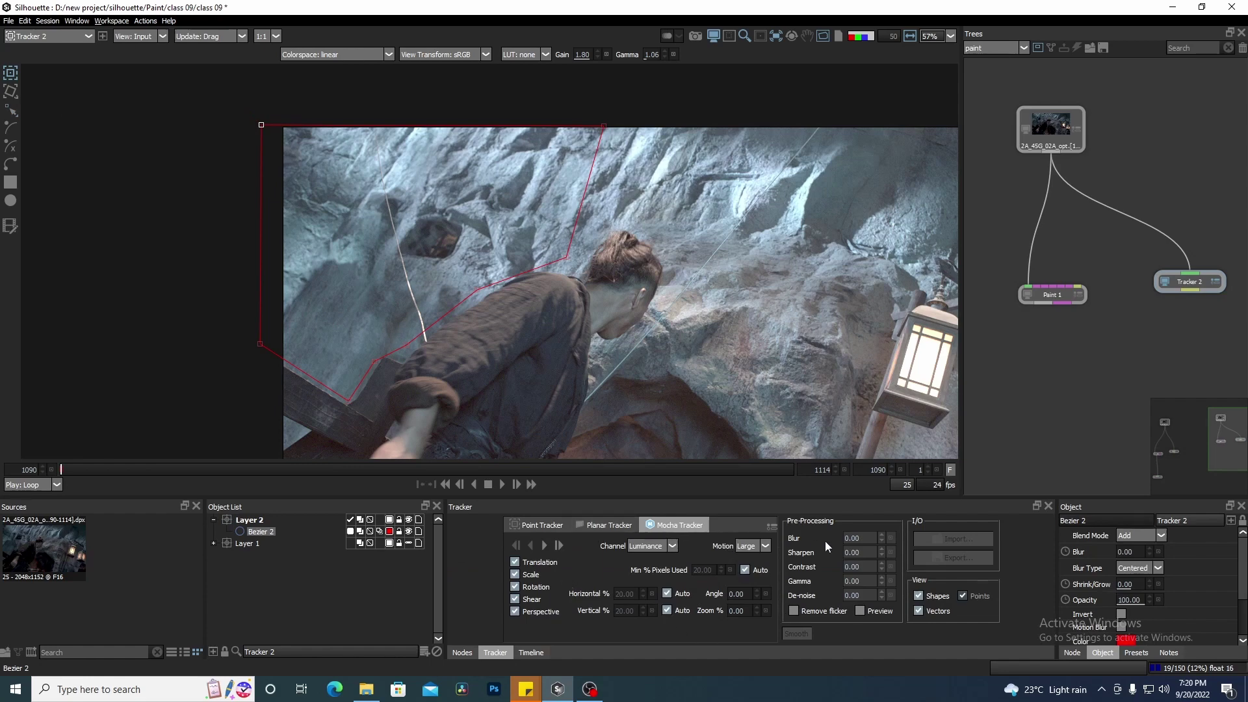
{"action": "left_click", "coordinate": [544, 546]}
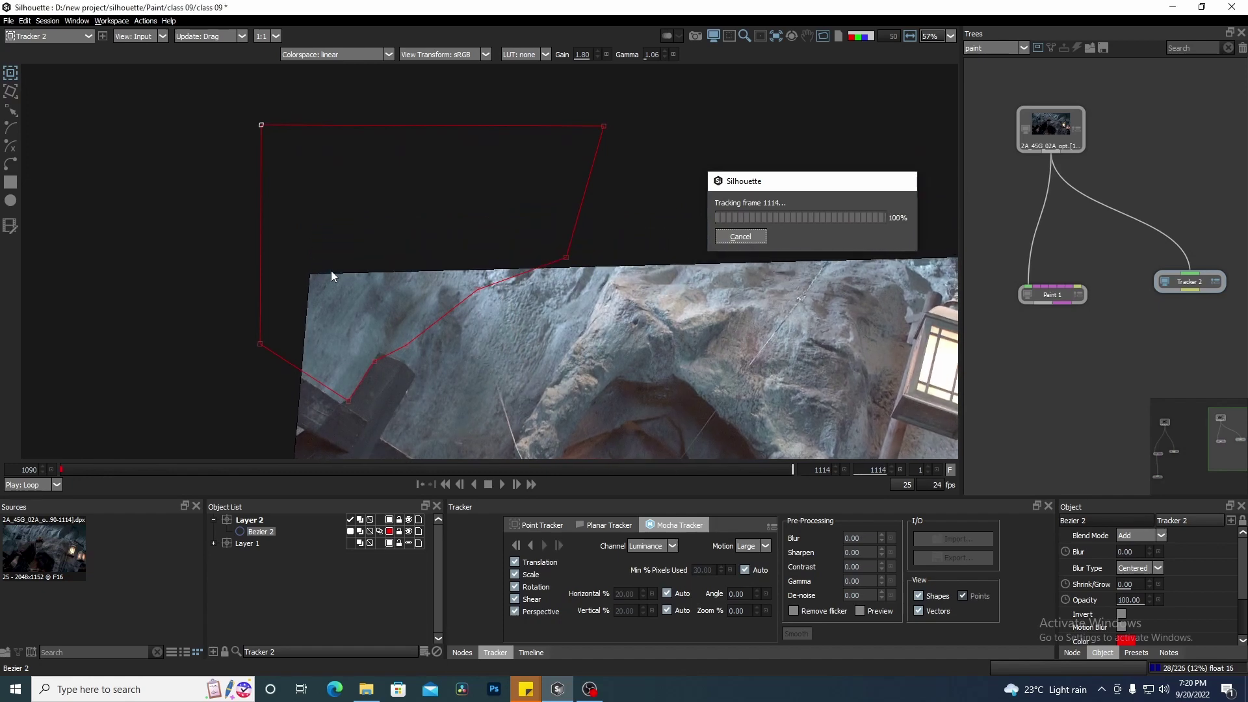
Play back the tracked shot and check how well the Bezier shape holds on the rock wall
{"action": "left_click_drag", "start_coordinate": [774, 276], "coordinate": [789, 180]}
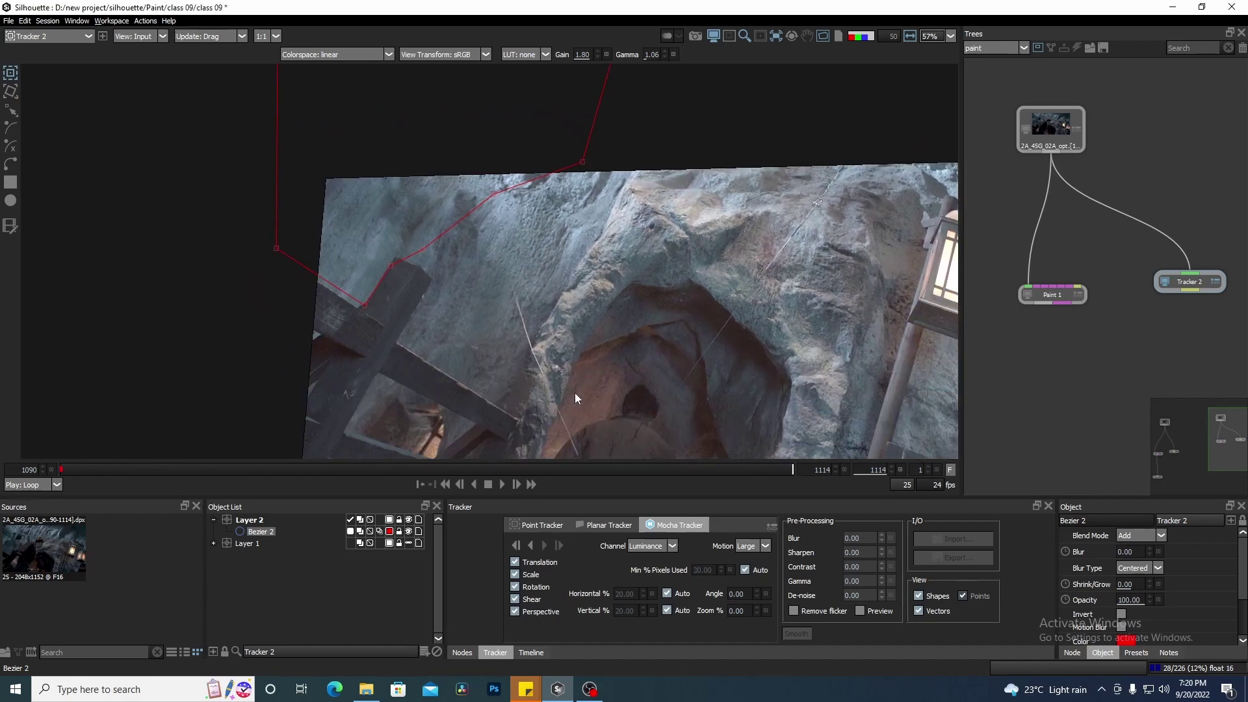
{"action": "left_click", "coordinate": [502, 483]}
{"action": "scroll", "coordinate": [443, 195], "scroll_direction": "up", "scroll_amount": 4}
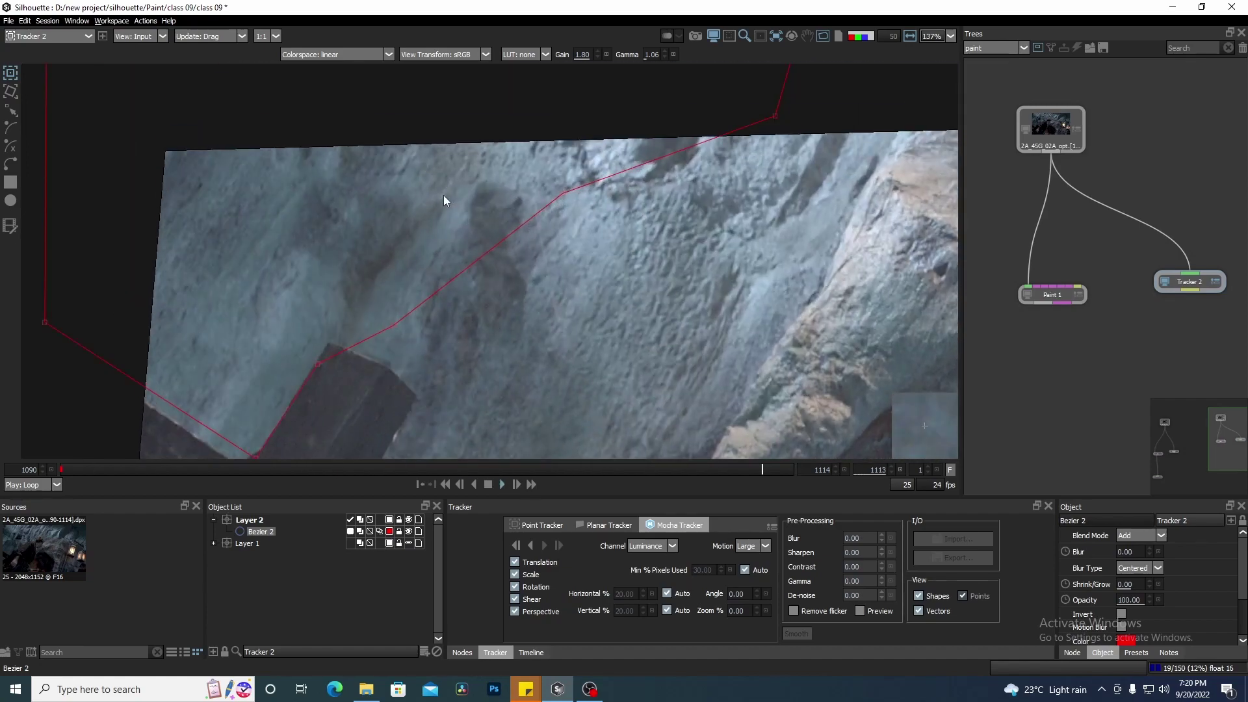
{"action": "scroll", "coordinate": [455, 195], "scroll_direction": "up", "scroll_amount": 2}
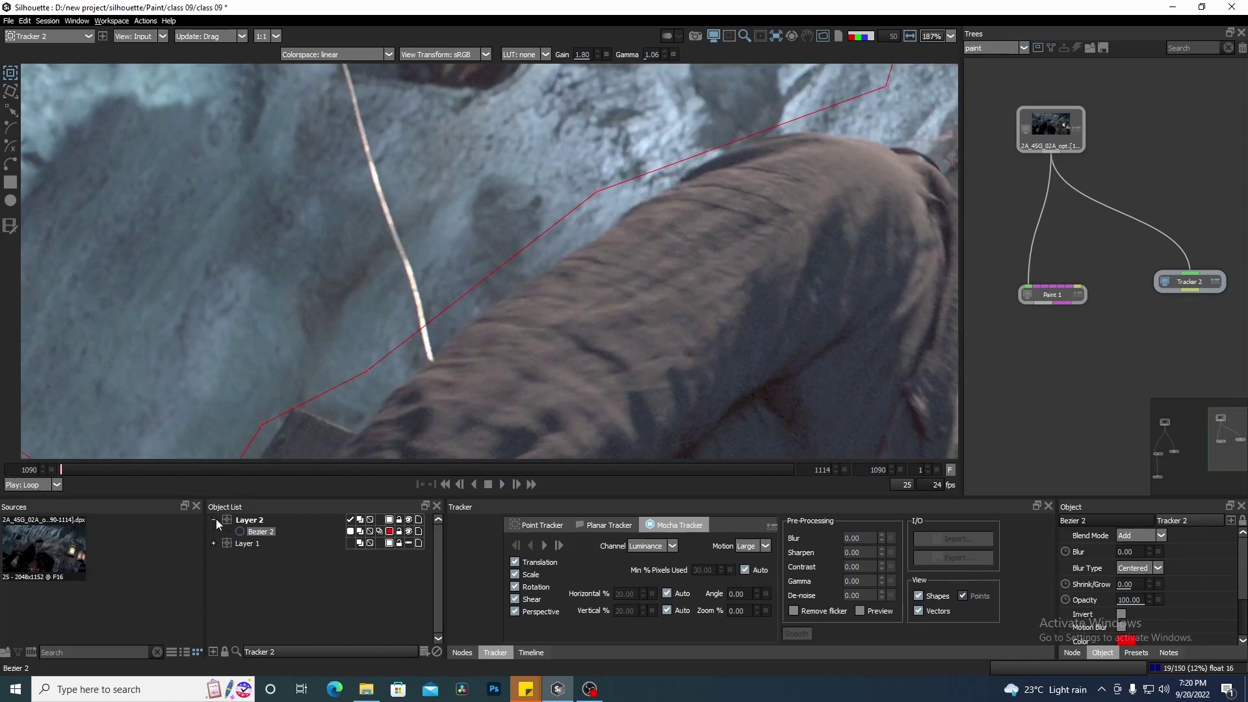
Copy the tracked Layer 2 from Tracker 2 and paste it into the Paint 1 node's object list
{"action": "left_click", "coordinate": [215, 519]}
{"action": "left_click", "coordinate": [247, 521]}
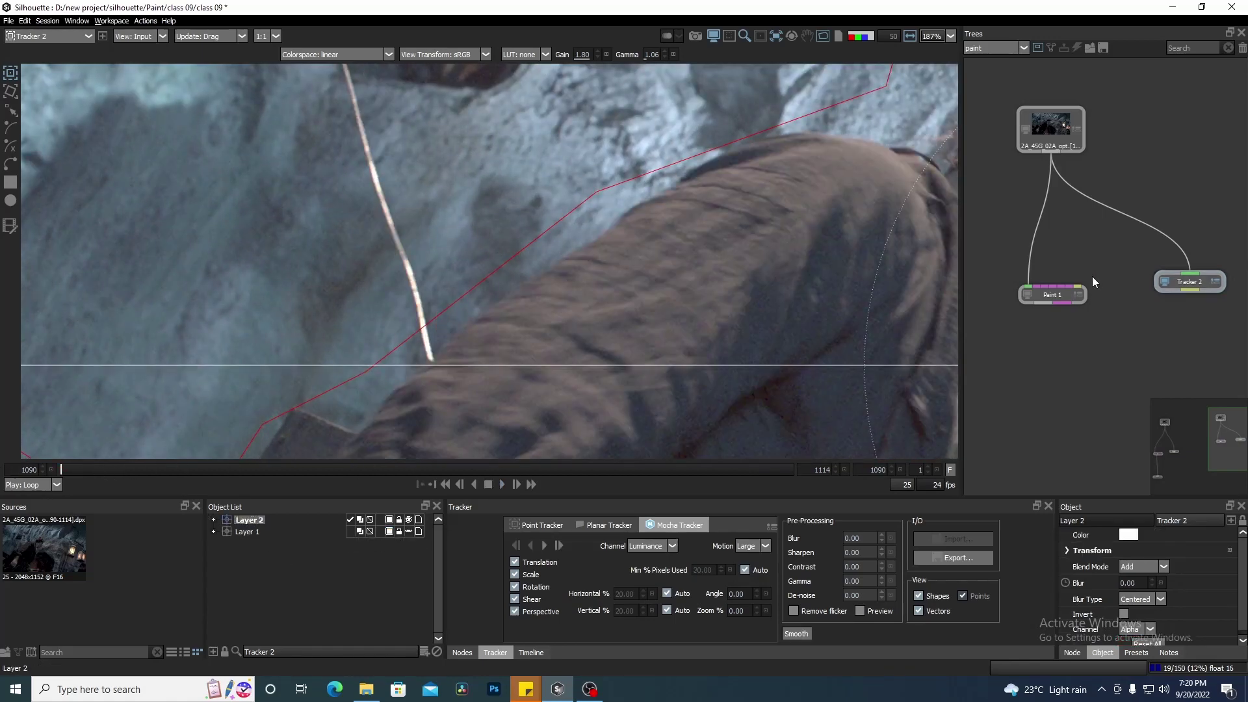
{"action": "left_click", "coordinate": [1057, 298]}
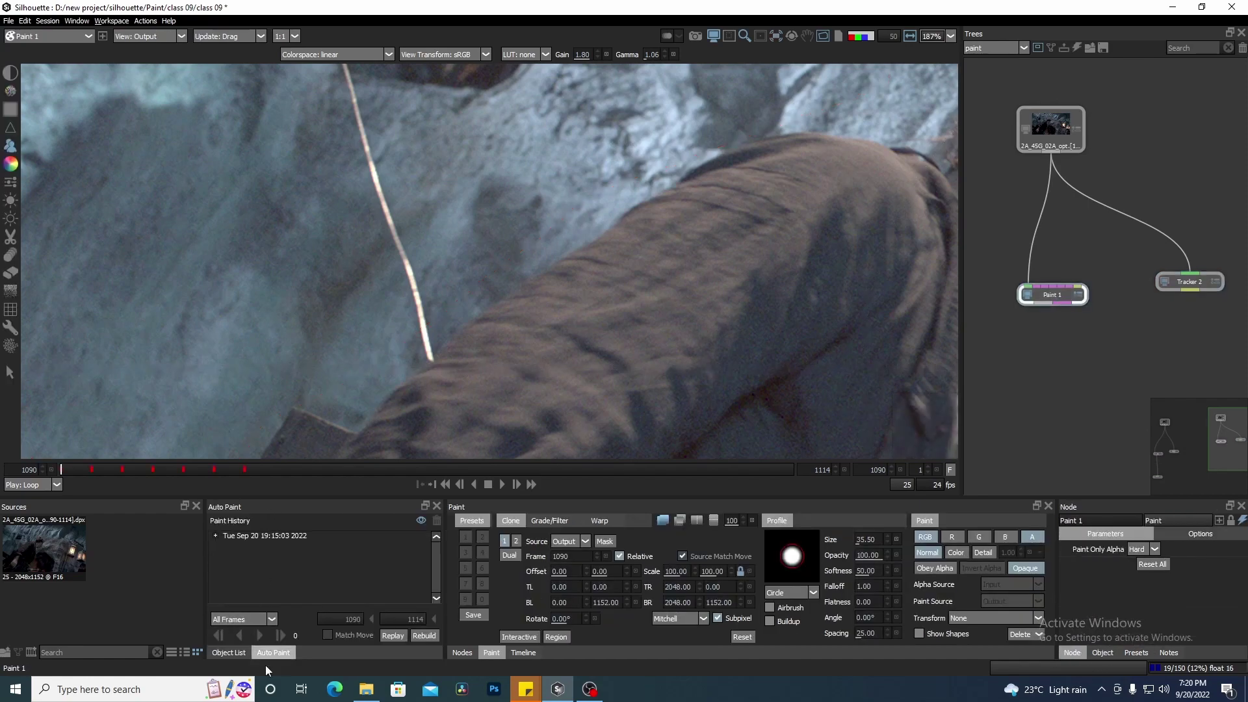
{"action": "left_click", "coordinate": [225, 653]}
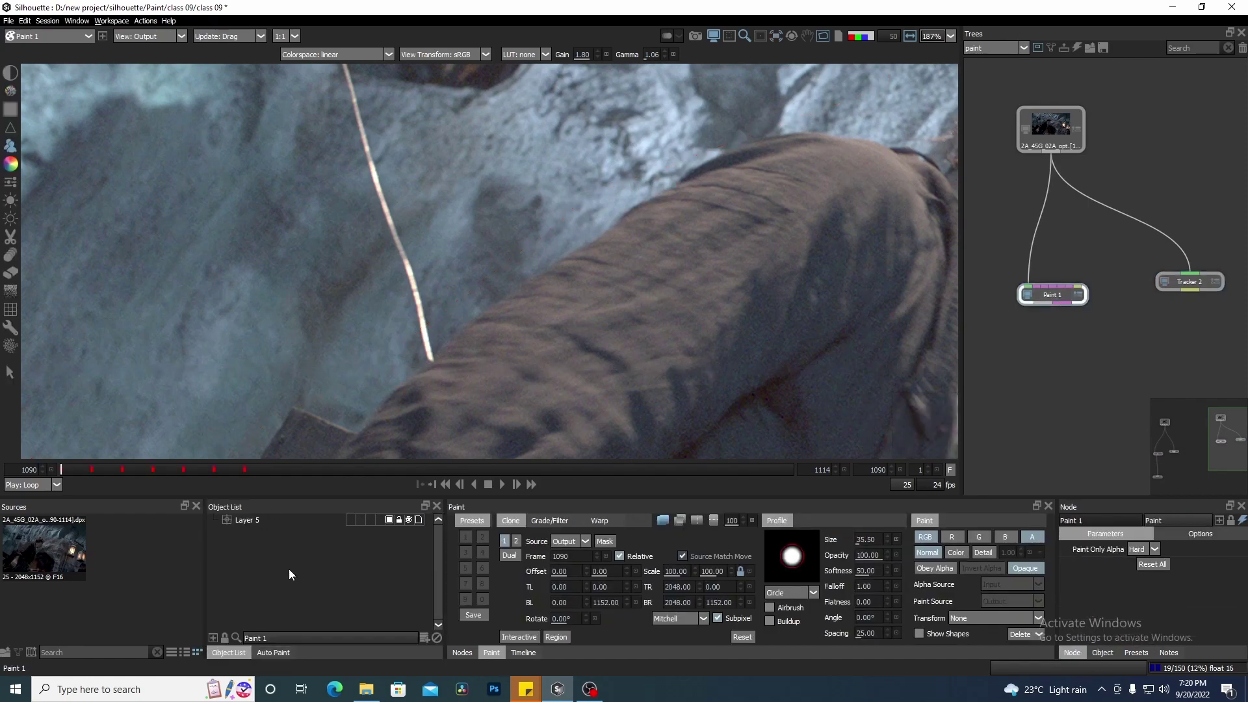
{"action": "key", "text": "ctrl+v"}
Make the newly pasted Layer 6 the stabilizing layer in Paint 1 and compare it with Layer 5
{"action": "scroll", "coordinate": [492, 335], "scroll_direction": "down", "scroll_amount": 3}
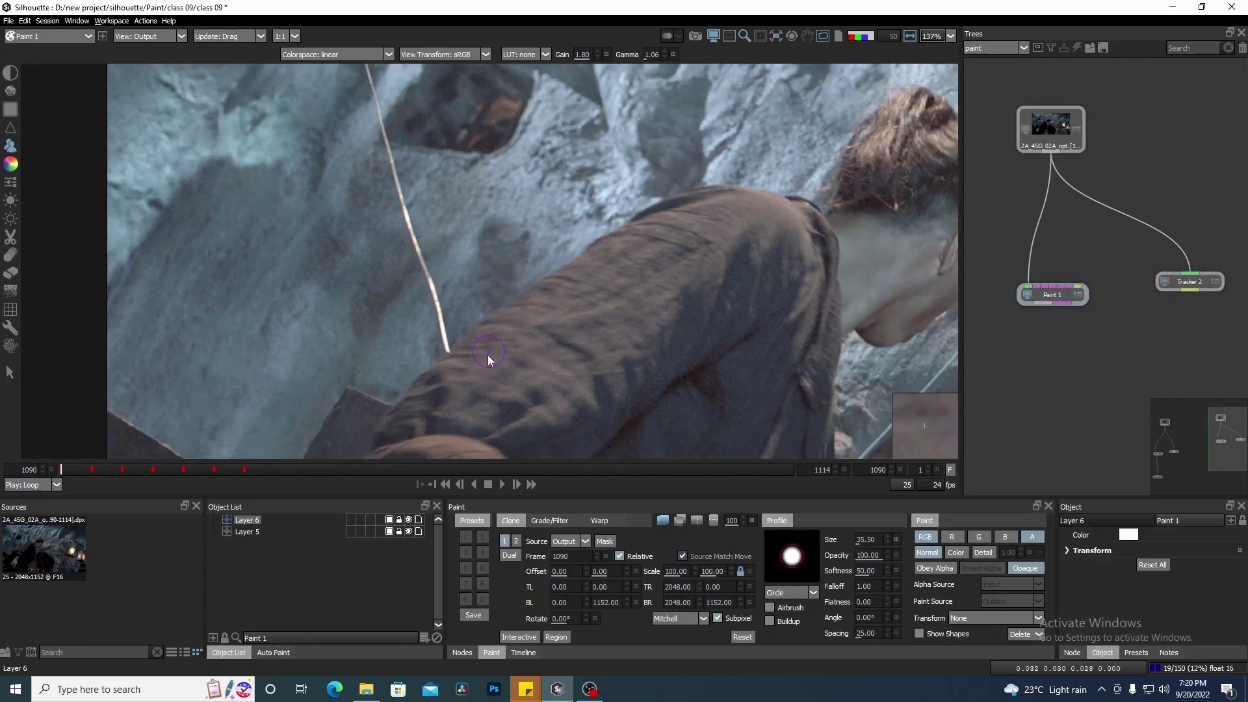
{"action": "scroll", "coordinate": [487, 355], "scroll_direction": "down", "scroll_amount": 1}
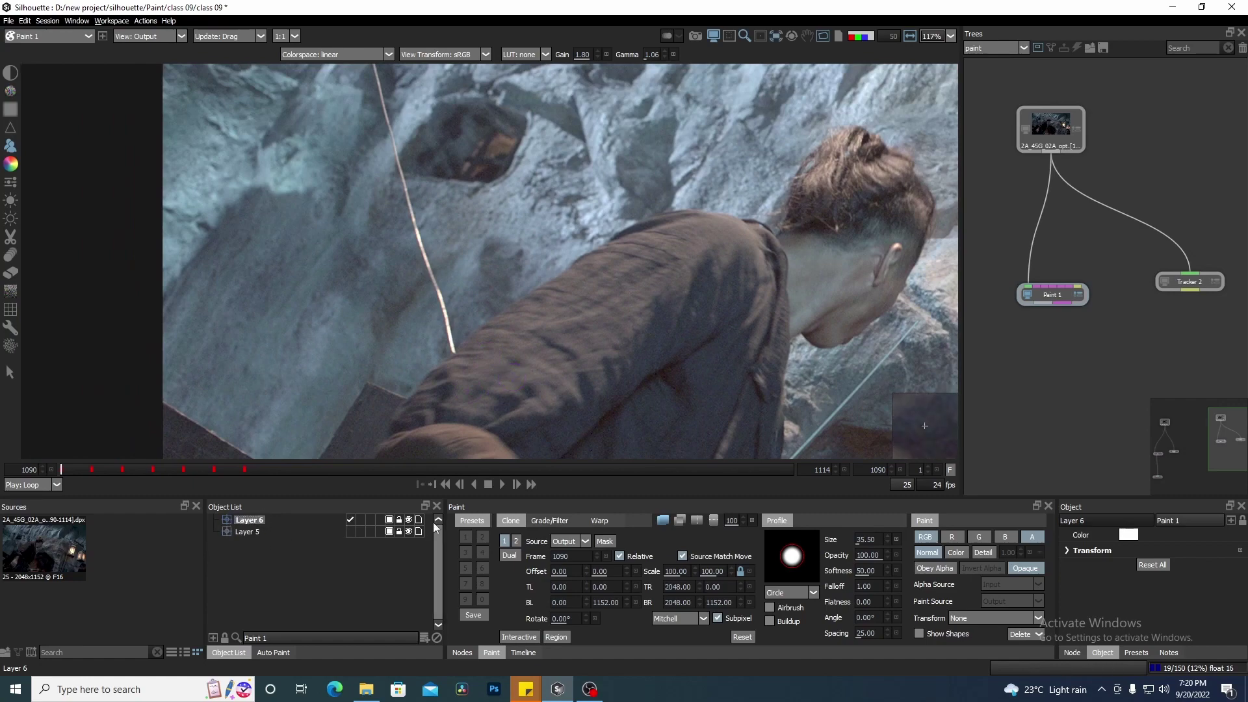
{"action": "scroll", "coordinate": [512, 376], "scroll_direction": "down", "scroll_amount": 3}
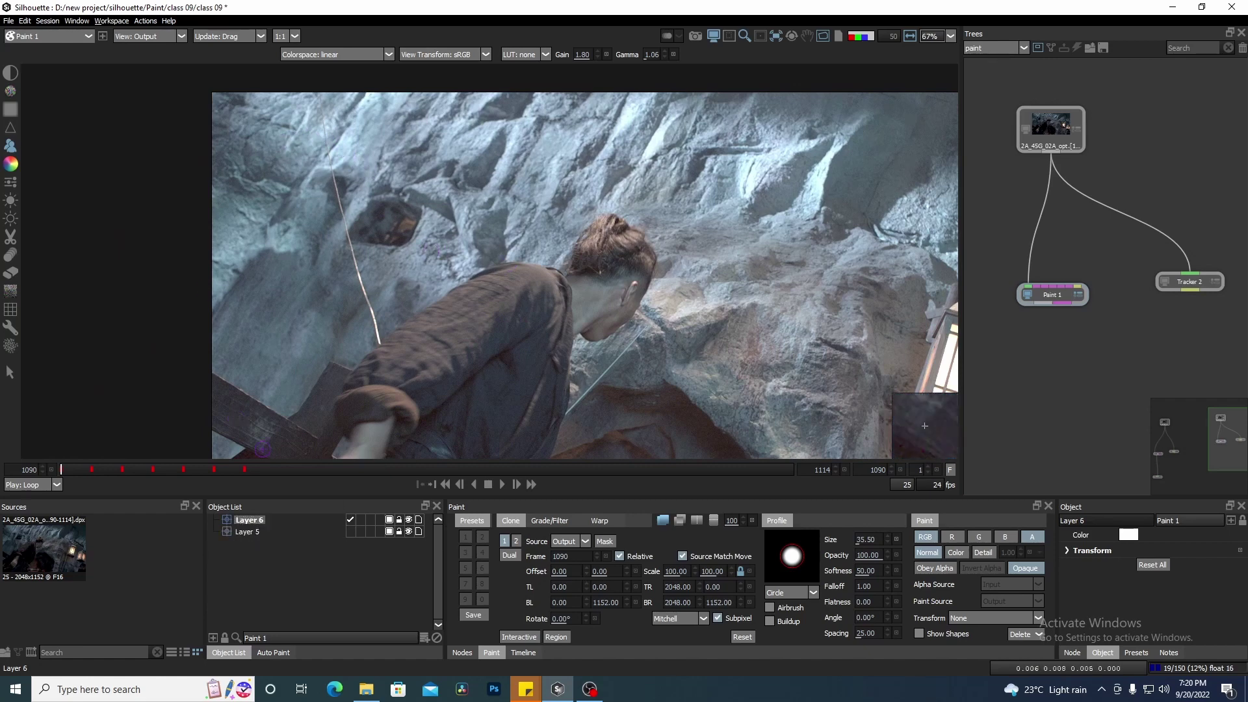
{"action": "left_click_drag", "start_coordinate": [519, 281], "coordinate": [550, 299]}
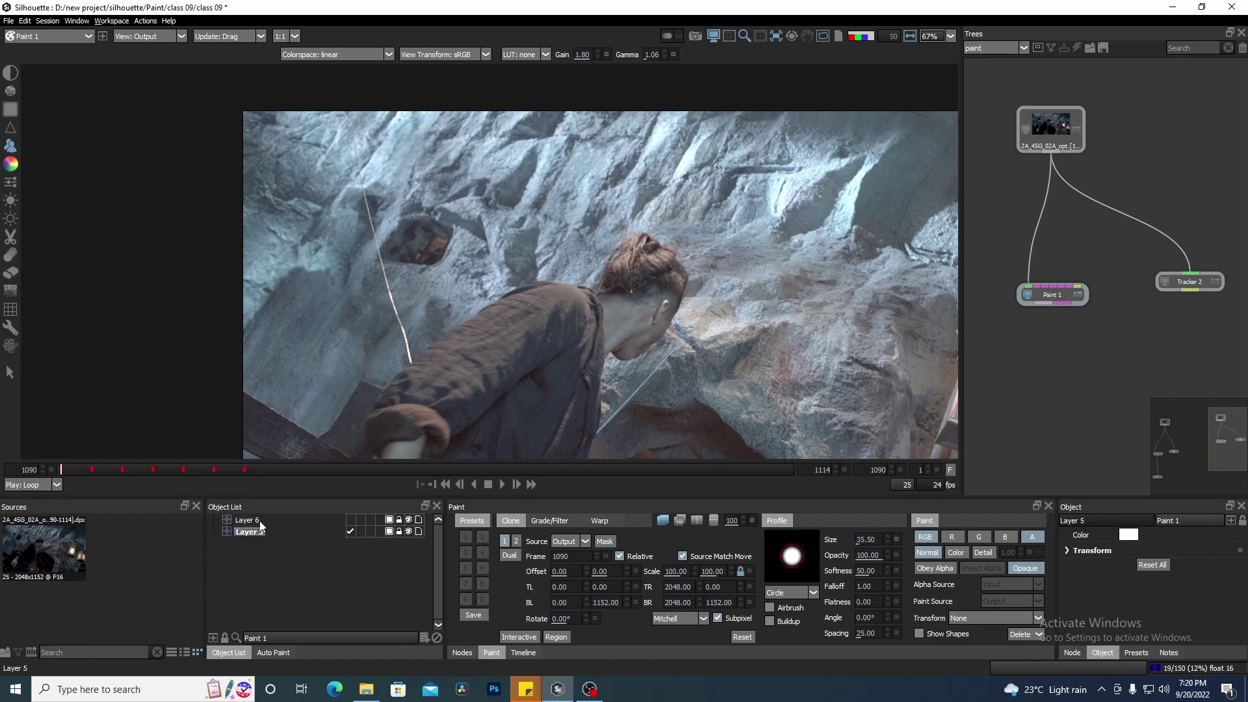
{"action": "scroll", "coordinate": [483, 241], "scroll_direction": "up", "scroll_amount": 2}
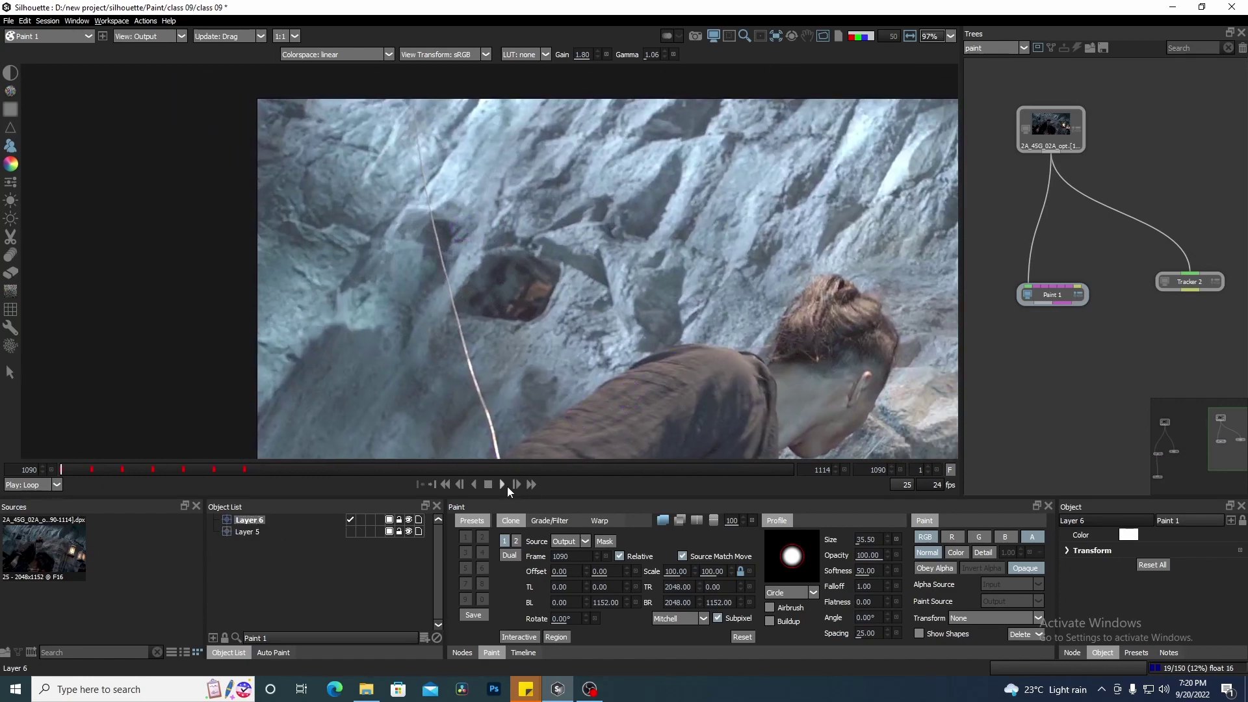
Play the shot stabilized by Layer 6 to check its steadiness, stop playback and return to frame 1090
{"action": "left_click", "coordinate": [505, 486]}
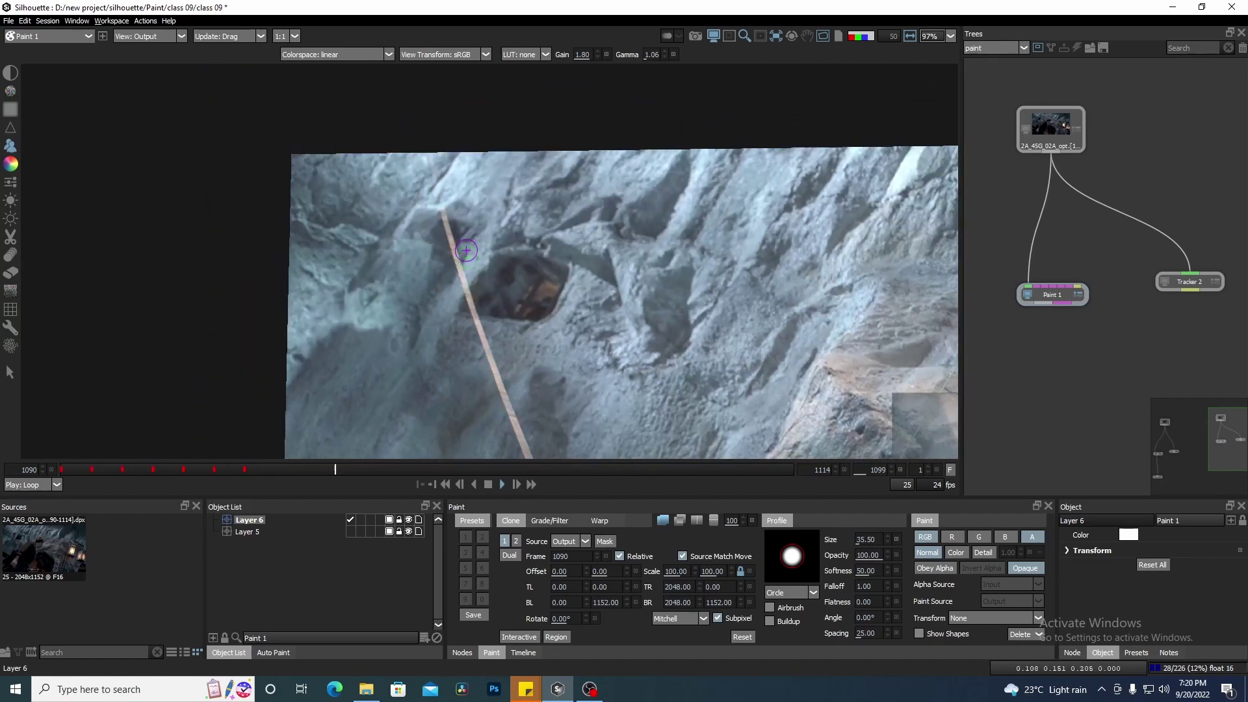
{"action": "scroll", "coordinate": [374, 183], "scroll_direction": "down", "scroll_amount": 4}
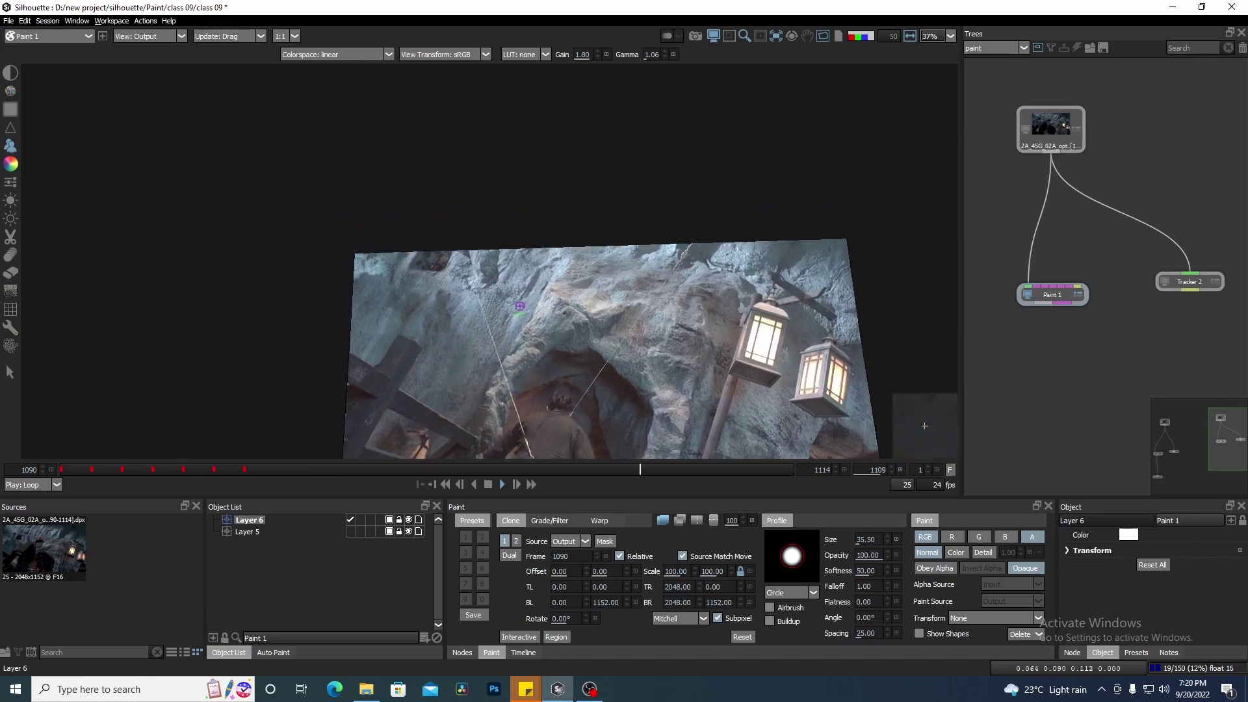
{"action": "left_click", "coordinate": [488, 485]}
{"action": "left_click_drag", "start_coordinate": [192, 473], "coordinate": [29, 466]}
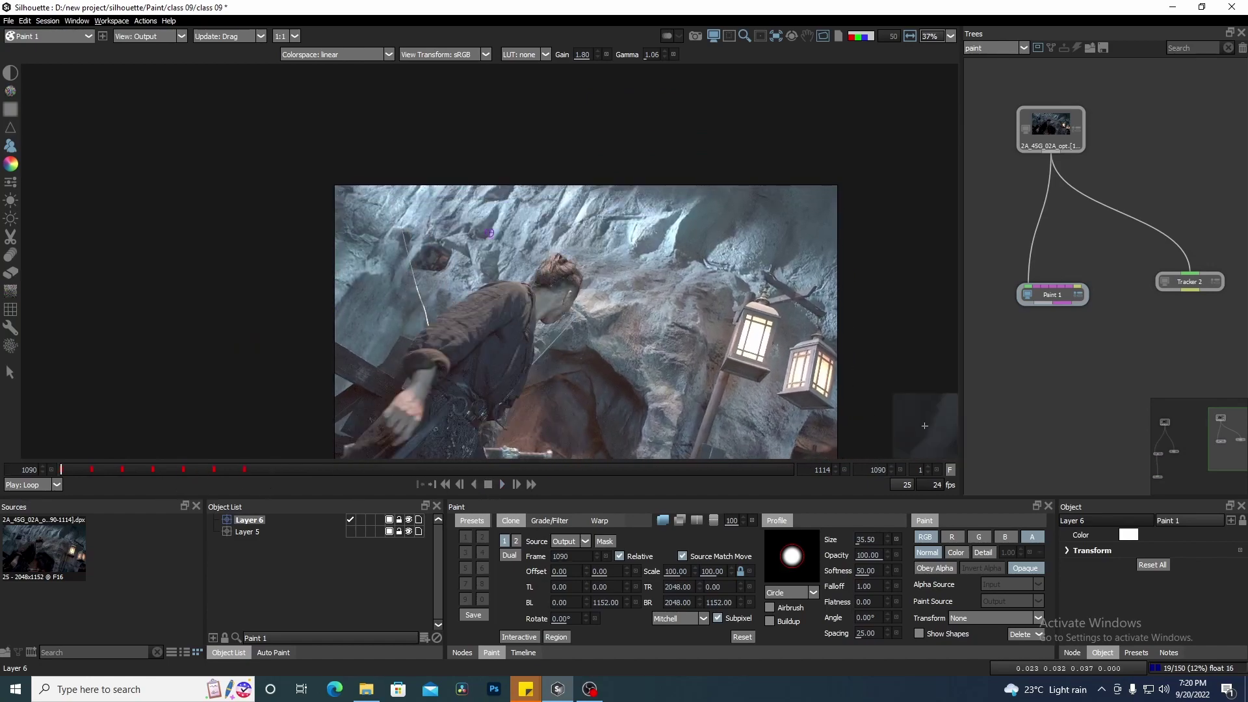
Reduce the brush size to 25.50 and inspect the wire above the actor's back on frames 1090 and 1091
{"action": "scroll", "coordinate": [440, 275], "scroll_direction": "up", "scroll_amount": 5}
{"action": "left_click_drag", "start_coordinate": [490, 303], "coordinate": [511, 255]}
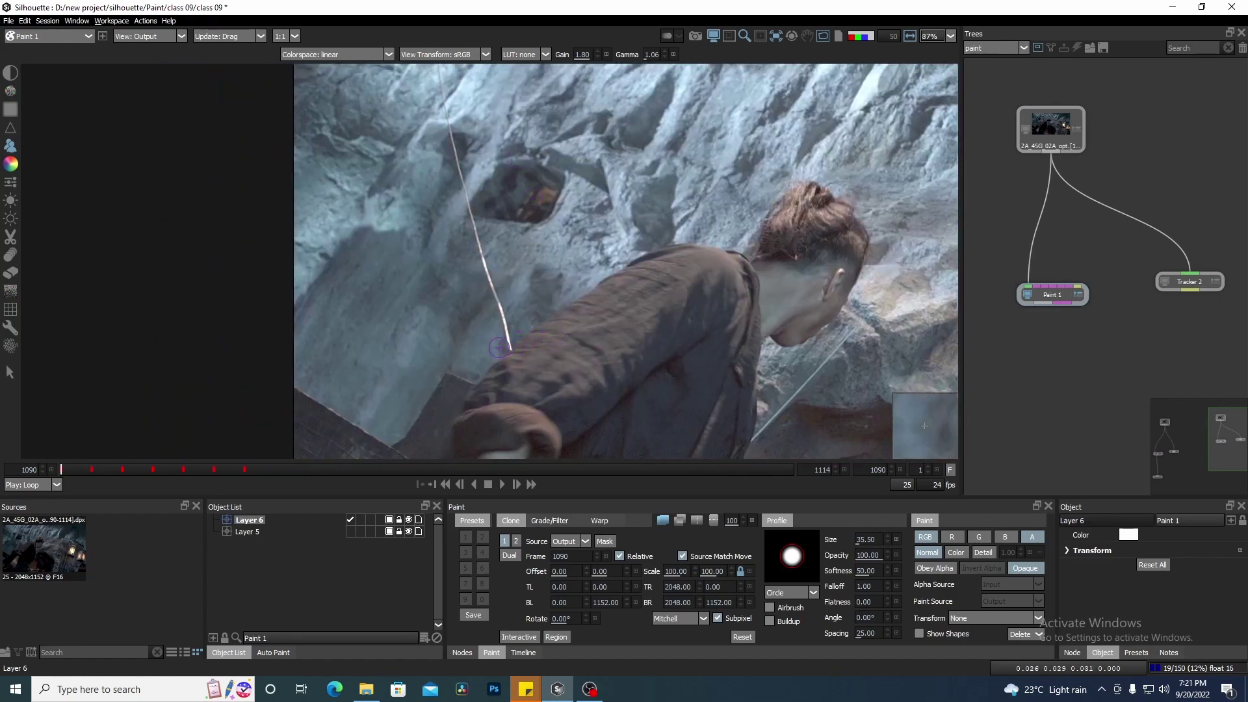
{"action": "left_click_drag", "start_coordinate": [491, 156], "coordinate": [482, 279]}
{"action": "scroll", "coordinate": [481, 280], "scroll_direction": "down", "scroll_amount": 2}
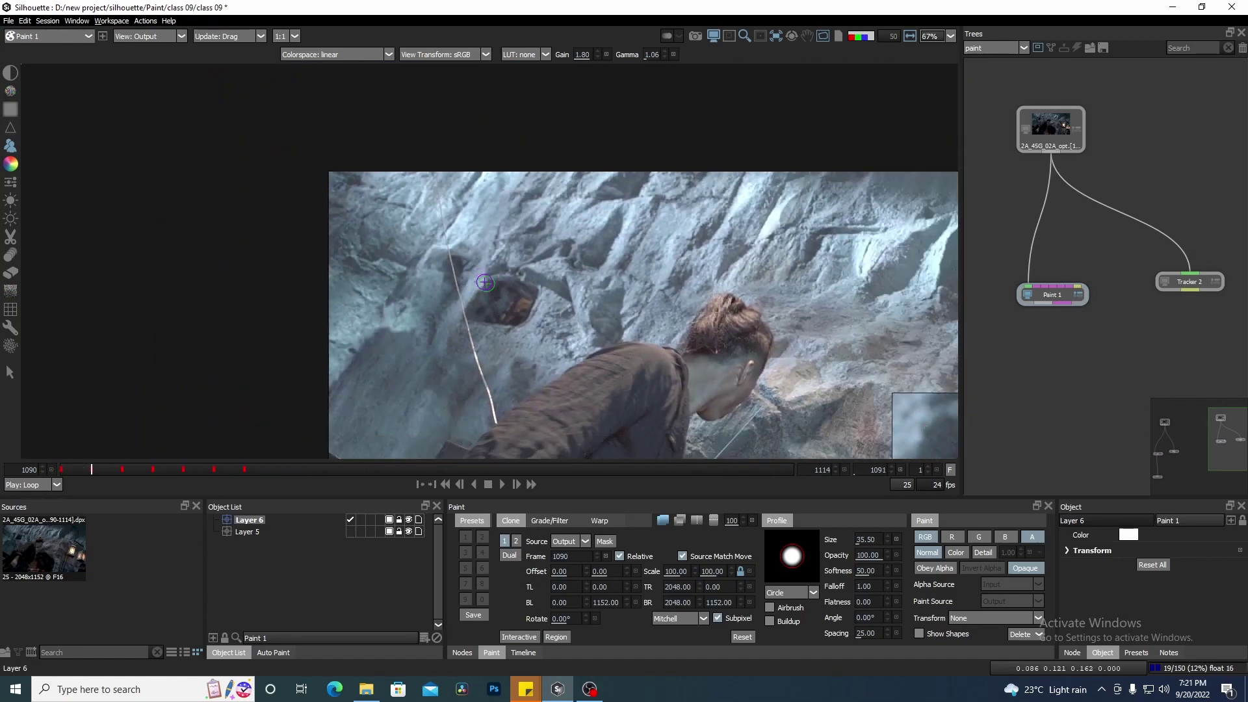
Step through frames 1090 to 1092 to compare the wire's position against the rock wall and return to frame 1090
{"action": "left_click", "coordinate": [662, 522]}
{"action": "left_click_drag", "start_coordinate": [478, 284], "coordinate": [502, 272]}
{"action": "key", "text": "x"}
{"action": "key", "text": "z"}
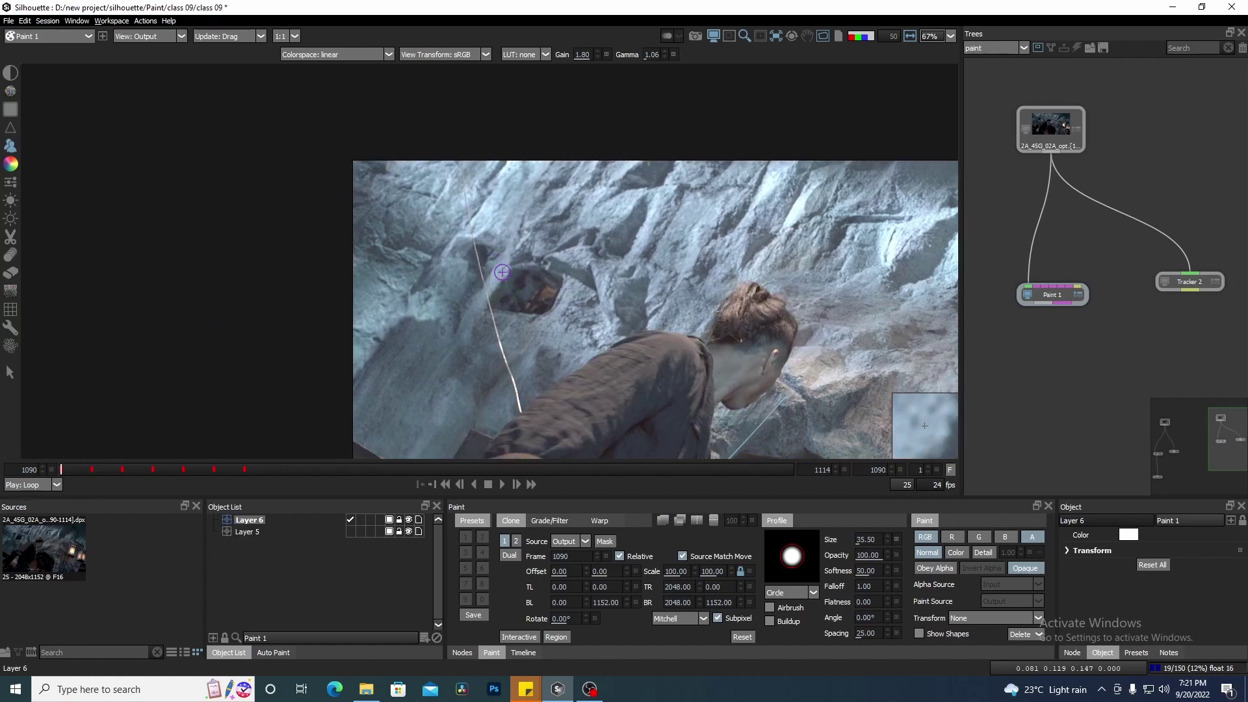
{"action": "key", "text": "Right"}
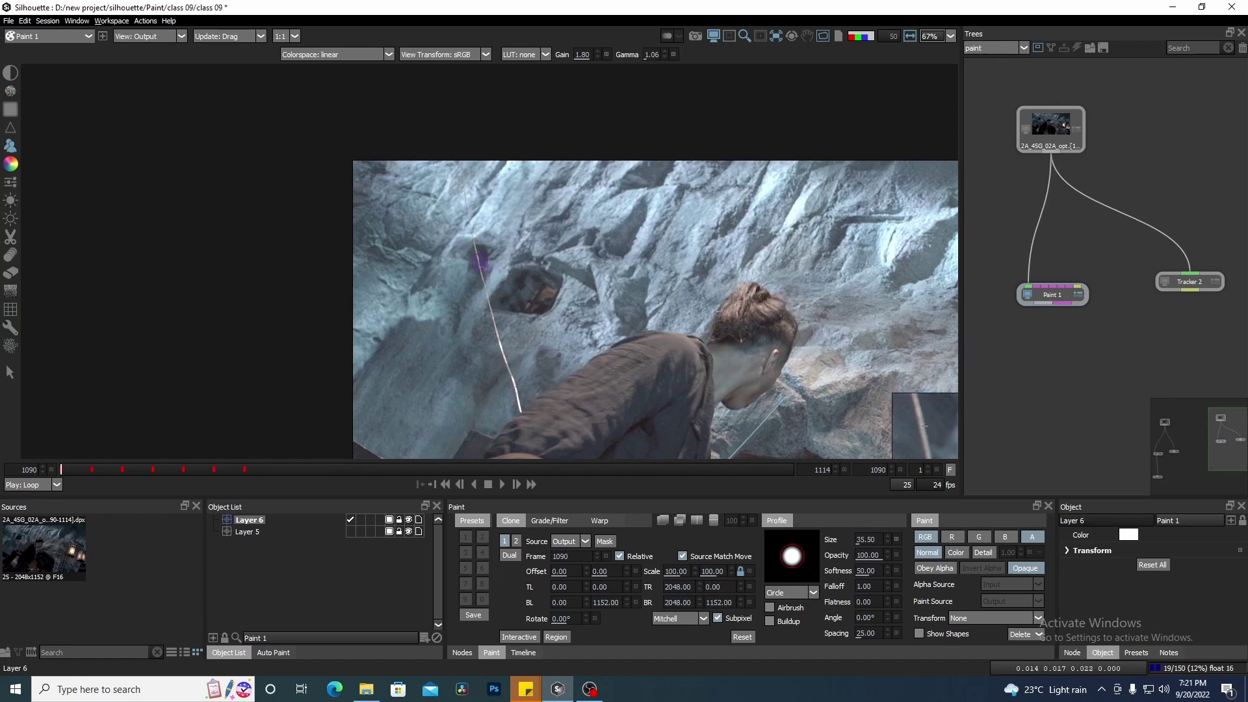
{"action": "key", "text": "Right"}
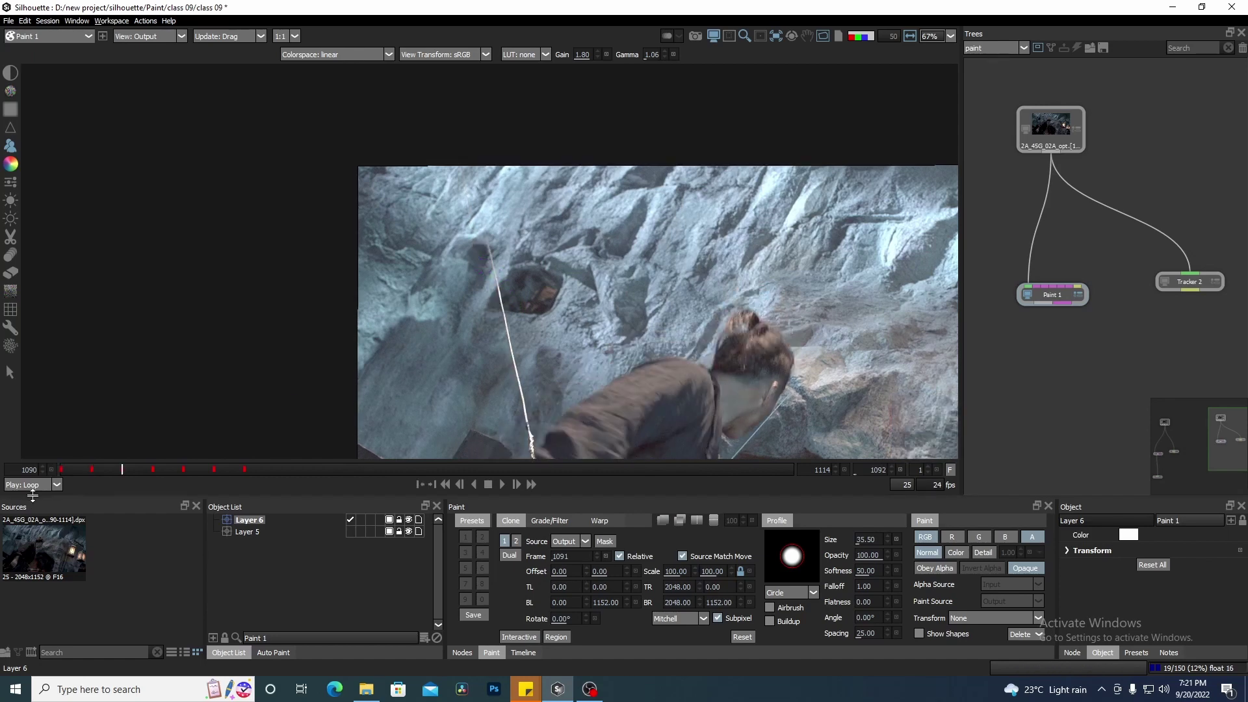
{"action": "left_click", "coordinate": [61, 470]}
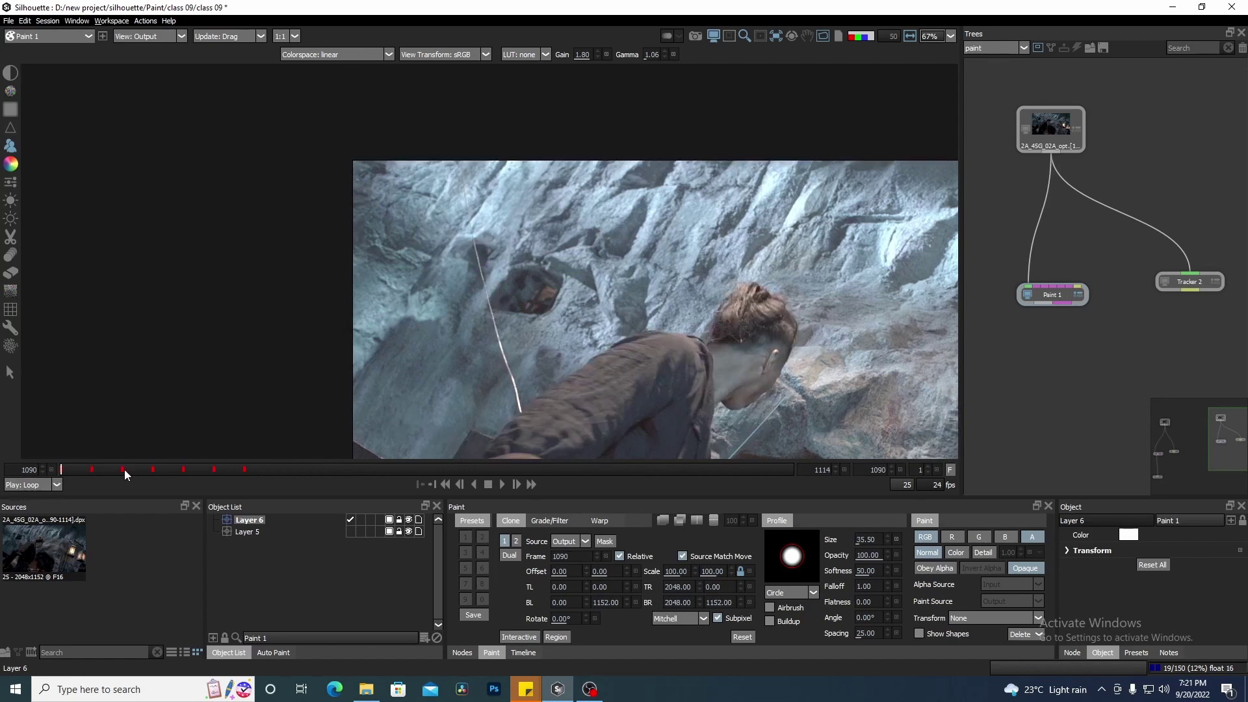
On frame 1090, set the clone source frame to 1092 and reduce the brush size to 19.52
{"action": "left_click", "coordinate": [597, 554]}
{"action": "scroll", "coordinate": [488, 270], "scroll_direction": "up", "scroll_amount": 4}
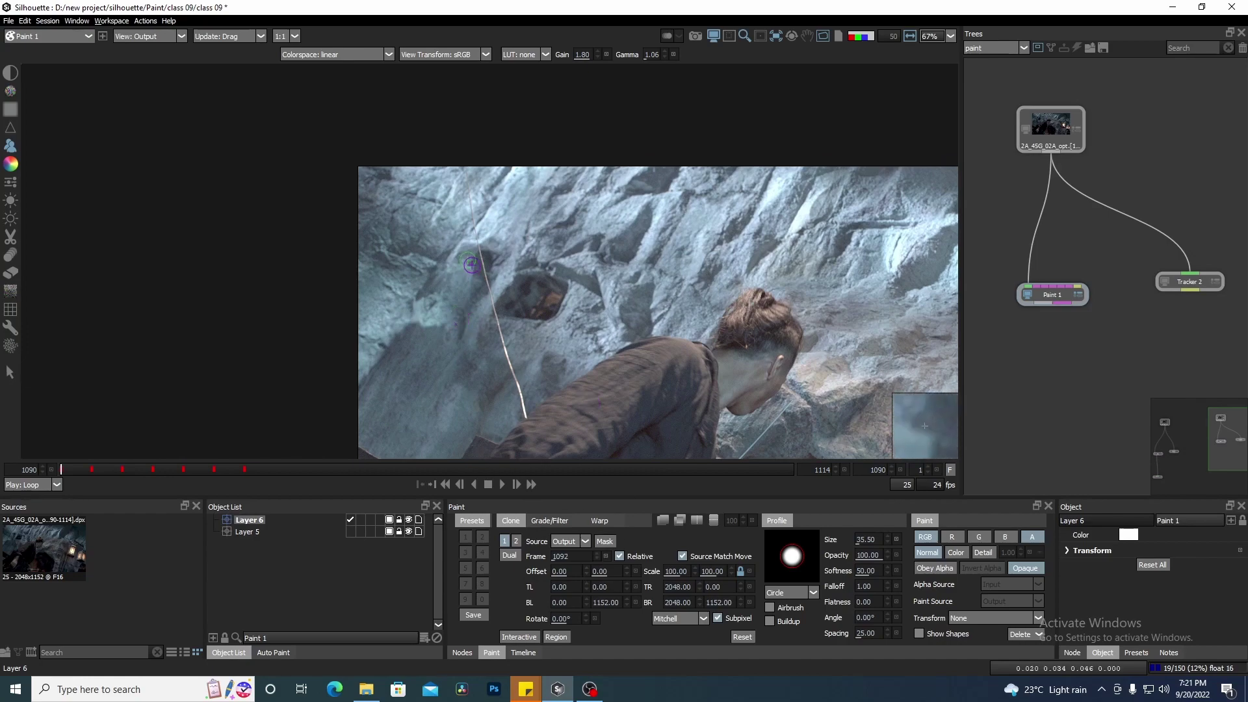
{"action": "scroll", "coordinate": [488, 270], "scroll_direction": "up", "scroll_amount": 1}
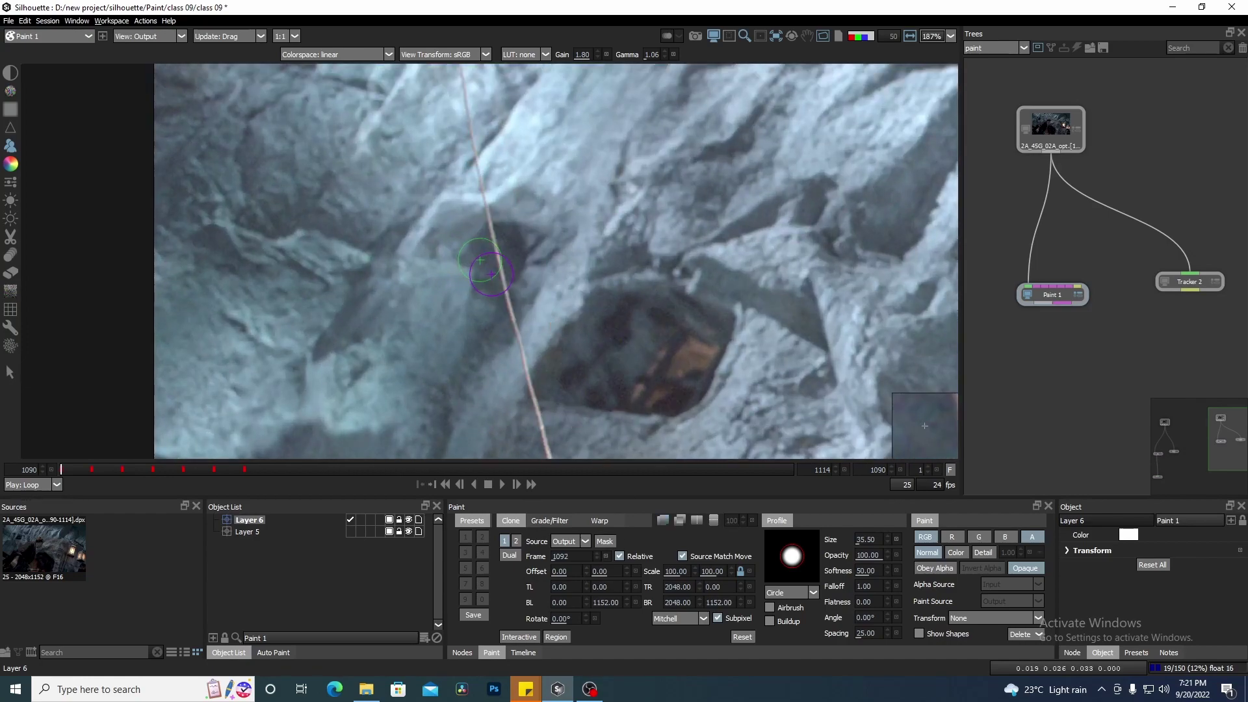
{"action": "left_click_drag", "start_coordinate": [478, 184], "coordinate": [496, 412]}
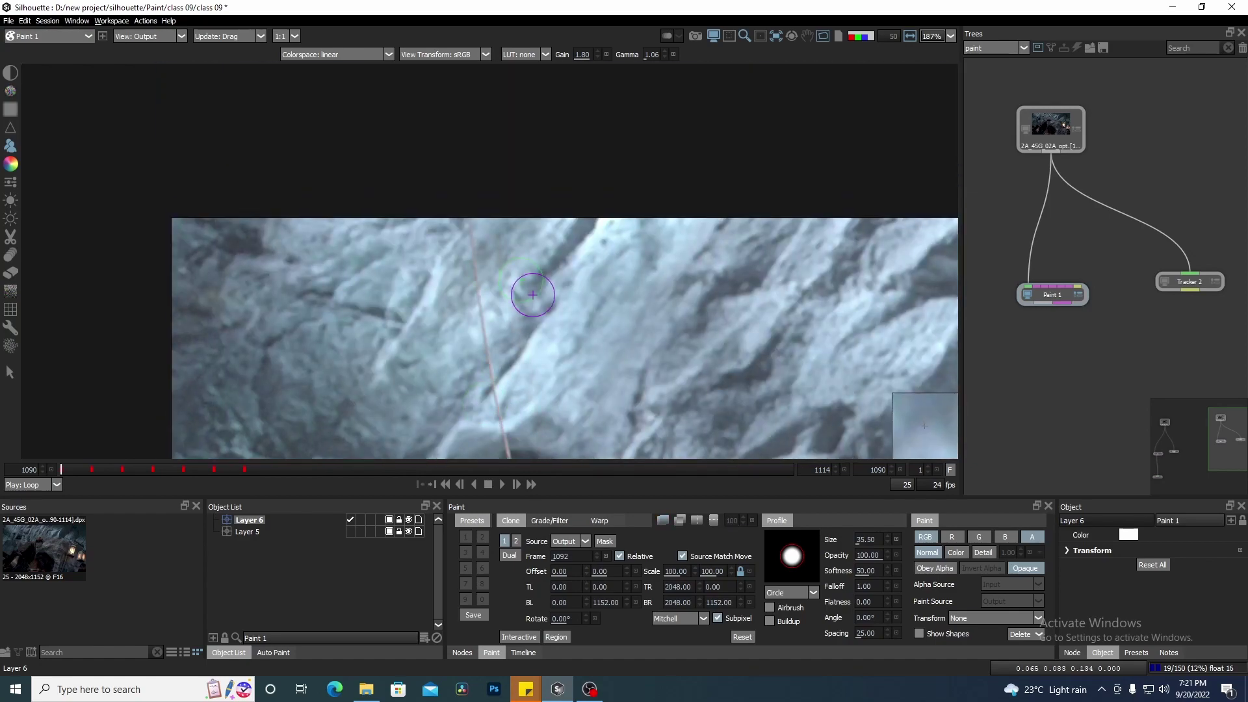
{"action": "left_click_drag", "start_coordinate": [488, 263], "coordinate": [468, 264]}
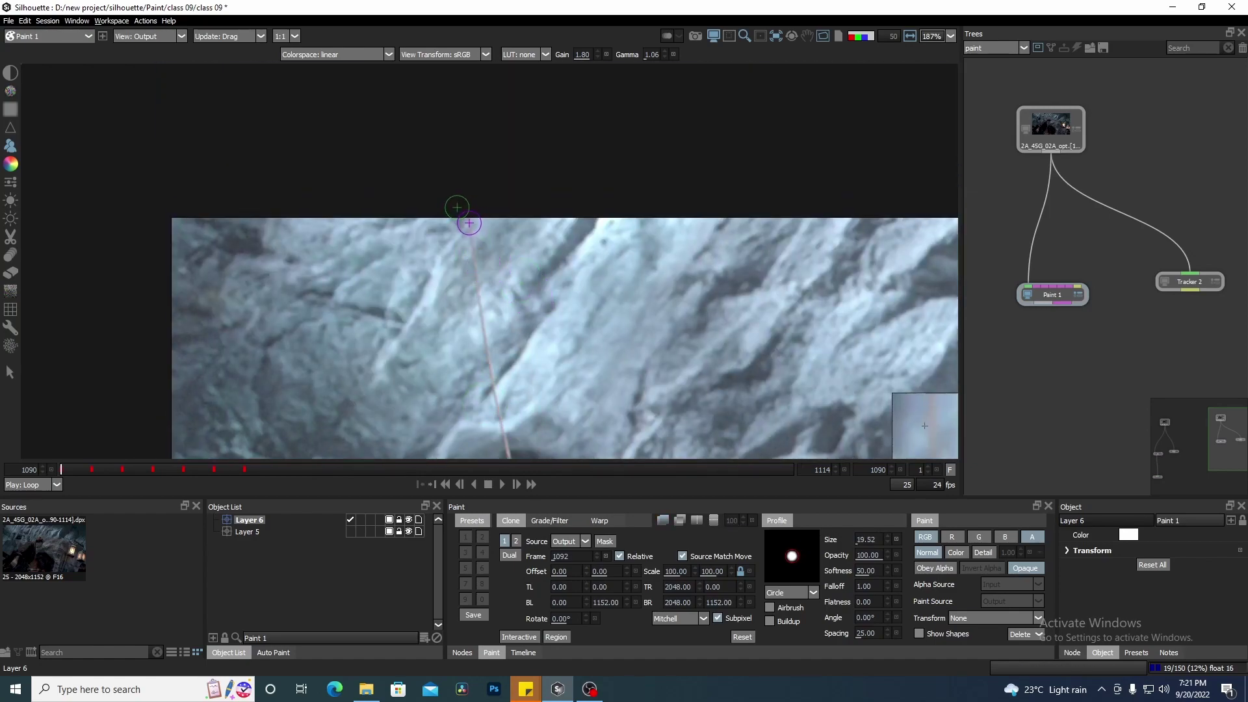
Clone out the upper part of the wire on frame 1090, from the image's top edge down to the dark hollow beside the hole
{"action": "left_click_drag", "start_coordinate": [482, 335], "coordinate": [491, 360]}
{"action": "mouse_move", "coordinate": [497, 346]}
{"action": "left_mouse_down"}
{"action": "mouse_move", "coordinate": [466, 198]}
{"action": "mouse_move", "coordinate": [473, 275]}
{"action": "left_mouse_up"}
{"action": "key", "text": "x"}
{"action": "key", "text": "z"}
{"action": "left_click_drag", "start_coordinate": [498, 380], "coordinate": [503, 399]}
{"action": "left_click_drag", "start_coordinate": [536, 397], "coordinate": [446, 209]}
{"action": "key", "text": "x"}
{"action": "key", "text": "z"}
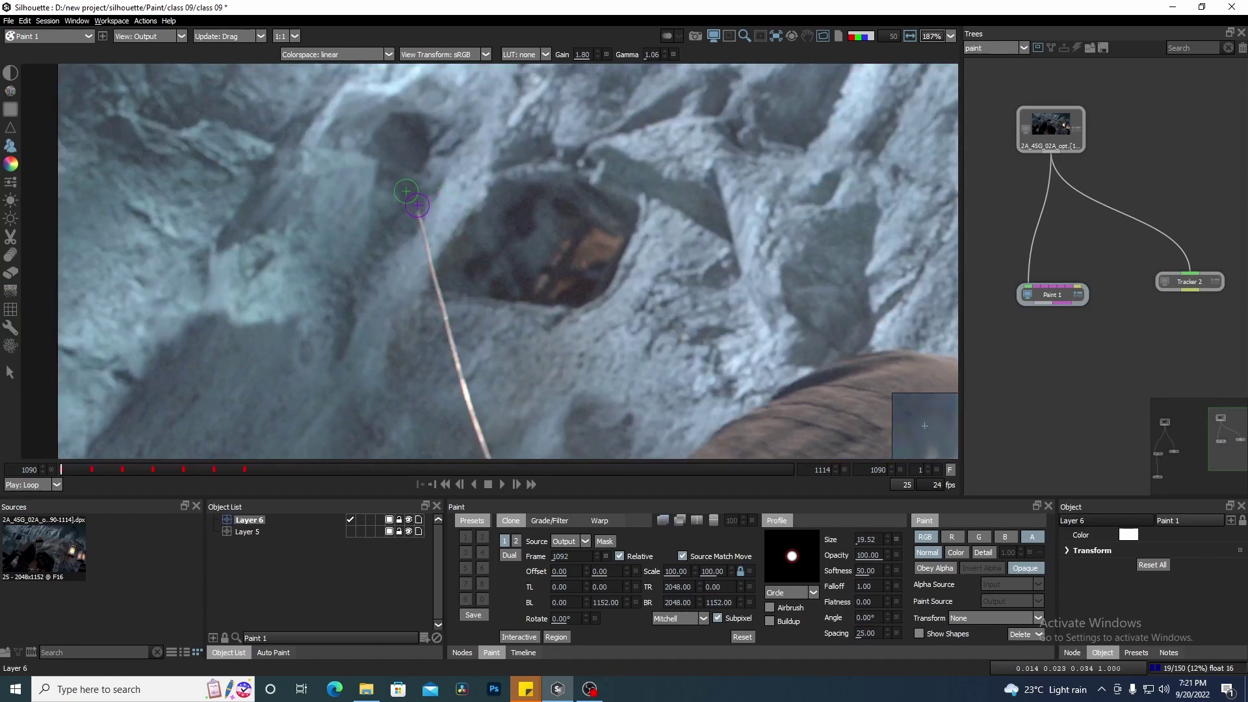
Clone out the remaining wire on frame 1090, from beside the rock hole down to the actor's back
{"action": "left_click_drag", "start_coordinate": [519, 385], "coordinate": [473, 229]}
{"action": "key", "text": "x"}
{"action": "key", "text": "z"}
{"action": "key", "text": "x"}
{"action": "key", "text": "z"}
{"action": "mouse_move", "coordinate": [395, 154]}
{"action": "left_mouse_down"}
{"action": "mouse_move", "coordinate": [424, 242]}
{"action": "mouse_move", "coordinate": [406, 230]}
{"action": "mouse_move", "coordinate": [450, 333]}
{"action": "mouse_move", "coordinate": [448, 307]}
{"action": "mouse_move", "coordinate": [467, 401]}
{"action": "mouse_move", "coordinate": [502, 259]}
{"action": "left_mouse_up"}
{"action": "left_click_drag", "start_coordinate": [492, 318], "coordinate": [494, 321]}
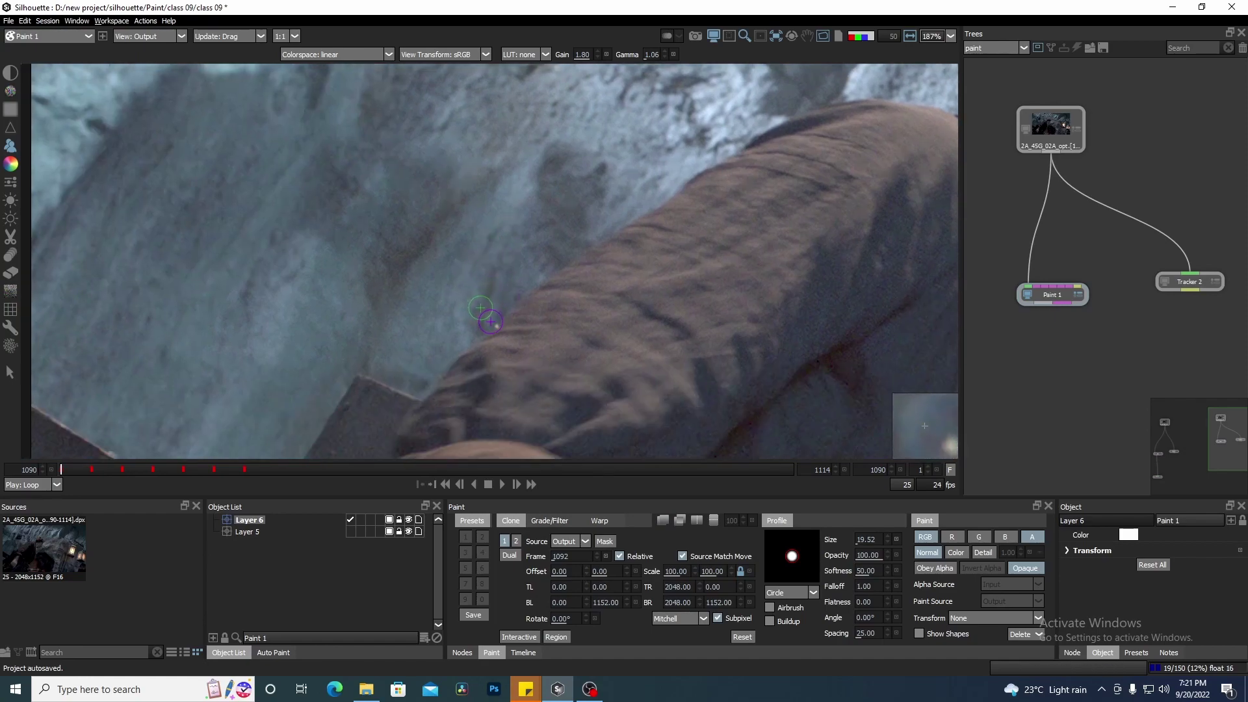
Check the painted rock wall on frame 1090 against the original input image
{"action": "scroll", "coordinate": [492, 322], "scroll_direction": "down", "scroll_amount": 4}
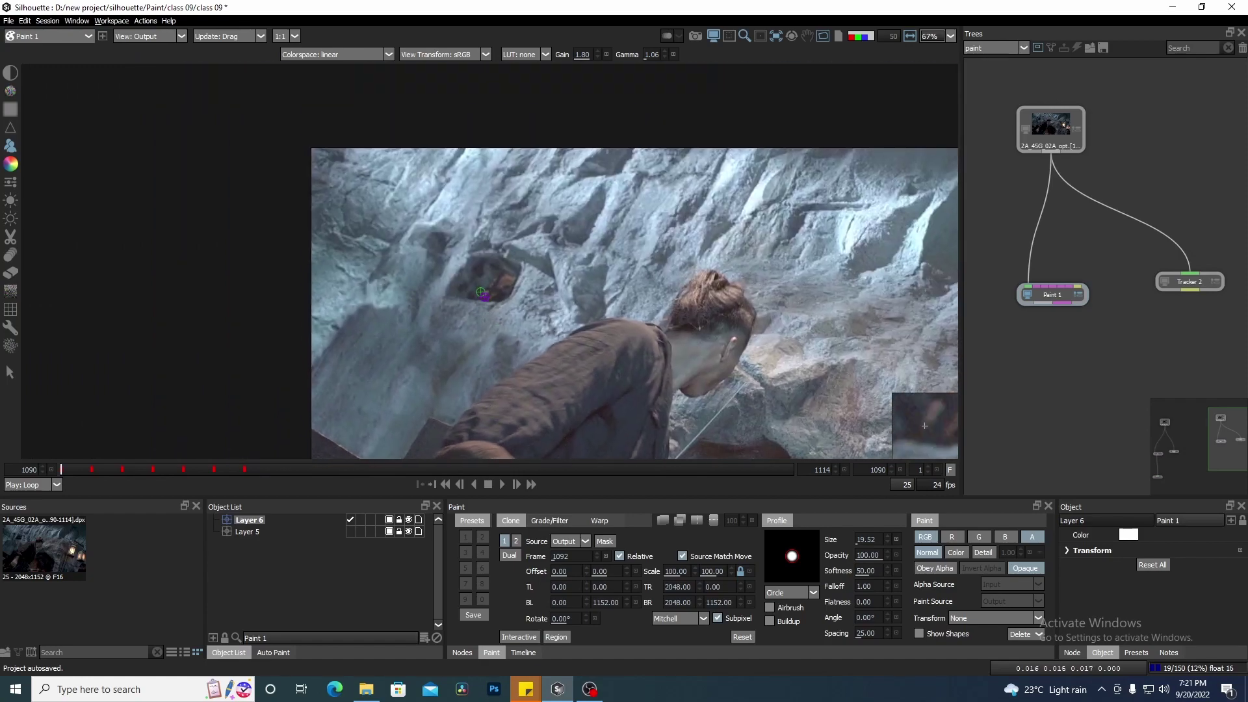
{"action": "left_click_drag", "start_coordinate": [449, 312], "coordinate": [476, 316]}
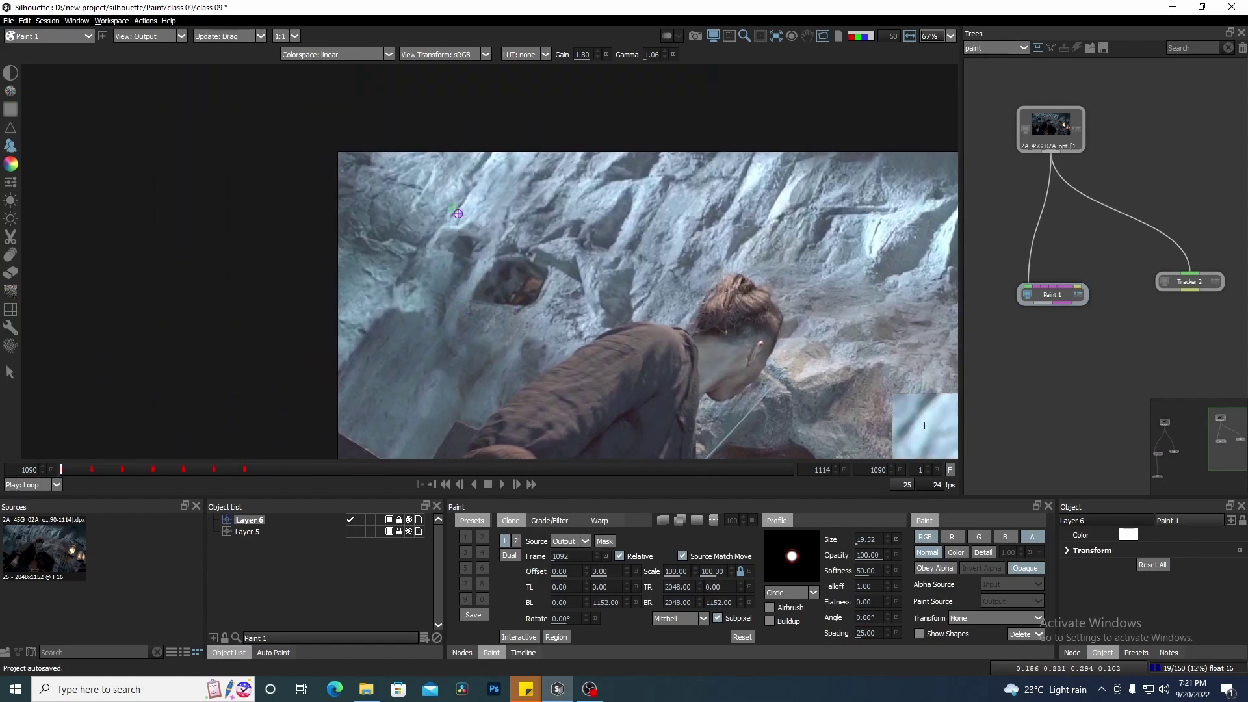
{"action": "scroll", "coordinate": [465, 247], "scroll_direction": "up", "scroll_amount": 4}
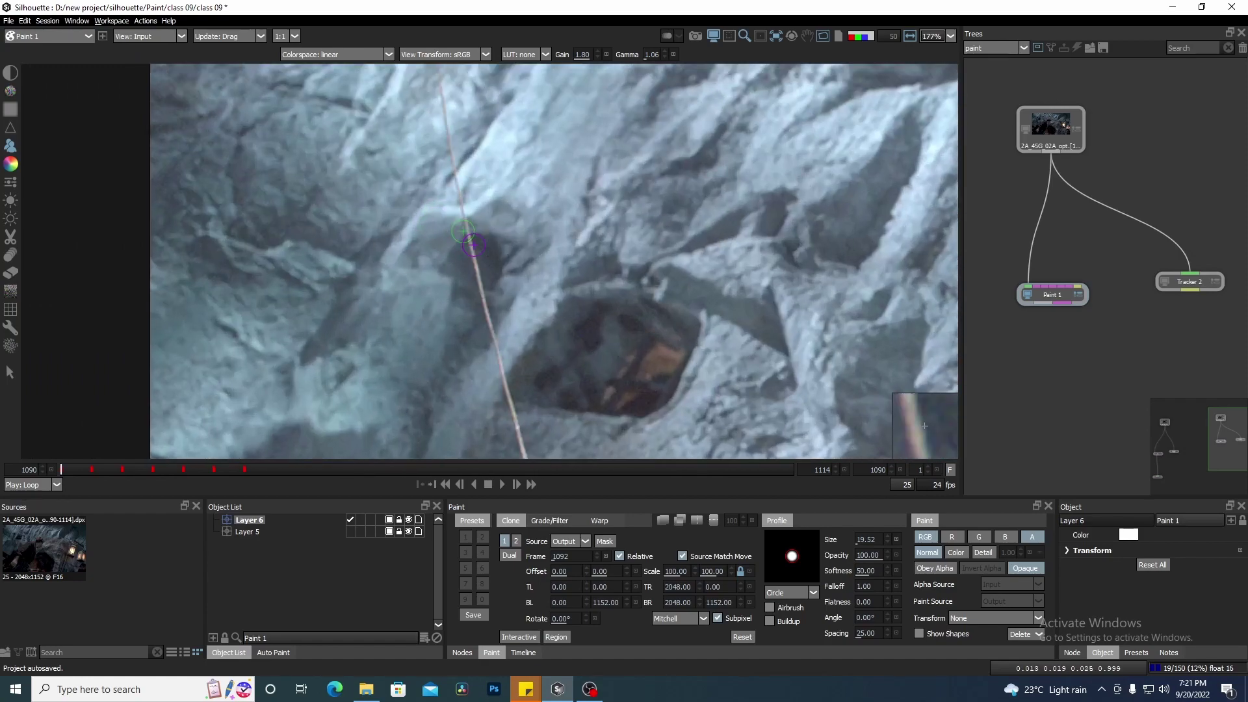
{"action": "scroll", "coordinate": [474, 245], "scroll_direction": "down", "scroll_amount": 3}
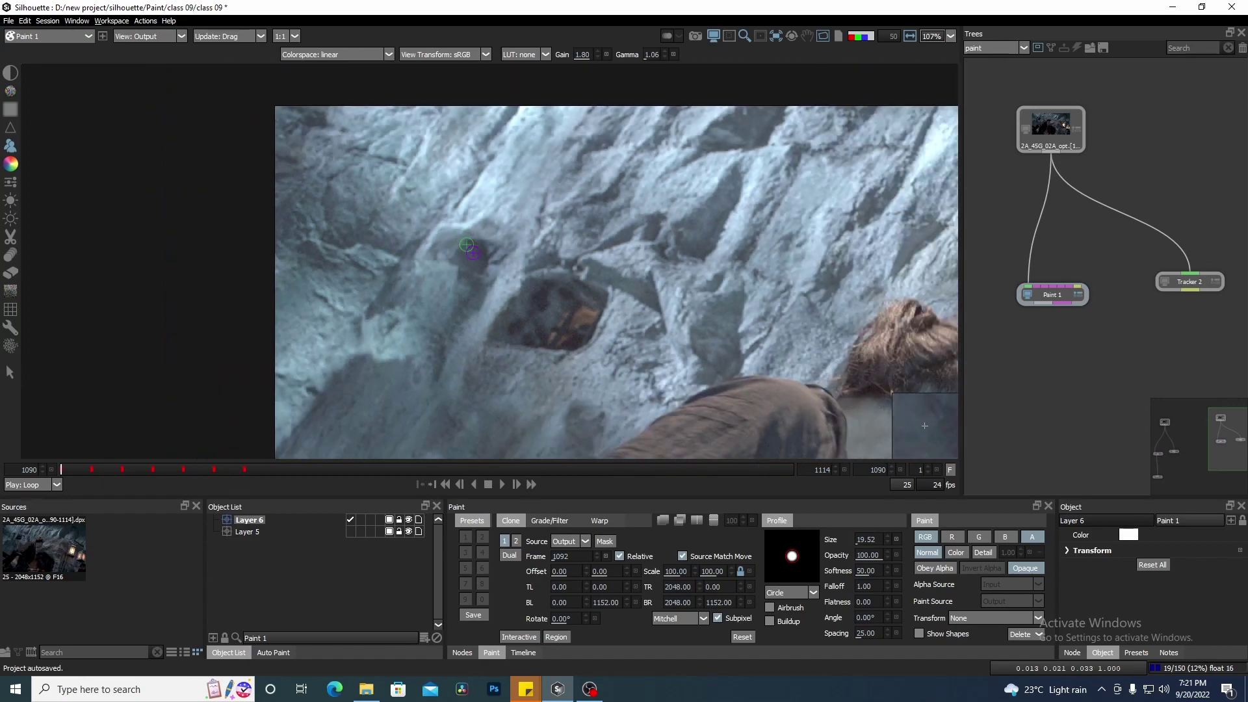
{"action": "left_click_drag", "start_coordinate": [501, 322], "coordinate": [500, 281]}
On frame 1091, set the clone source frame to 1090 and the brush size to 23.34, checking the source alignment over the wire
{"action": "key", "text": "Right"}
{"action": "scroll", "coordinate": [495, 261], "scroll_direction": "down", "scroll_amount": 2}
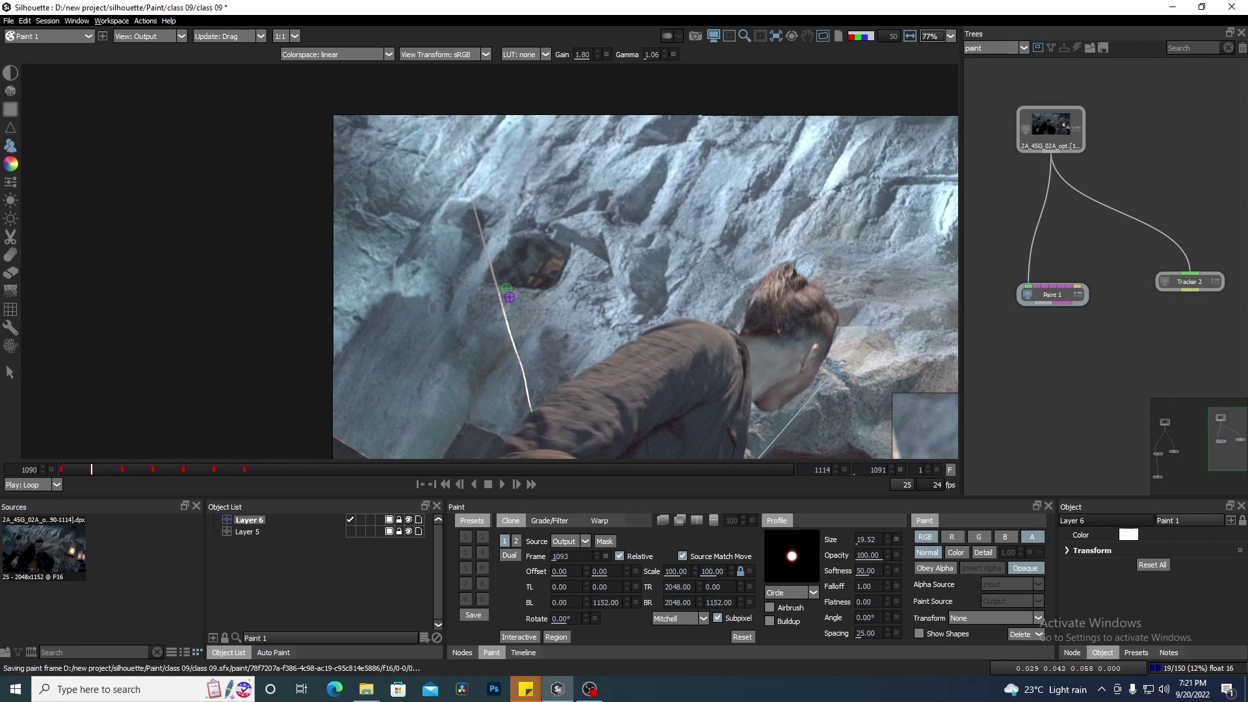
{"action": "left_click", "coordinate": [606, 555]}
{"action": "left_click", "coordinate": [597, 559]}
{"action": "scroll", "coordinate": [468, 146], "scroll_direction": "up", "scroll_amount": 4}
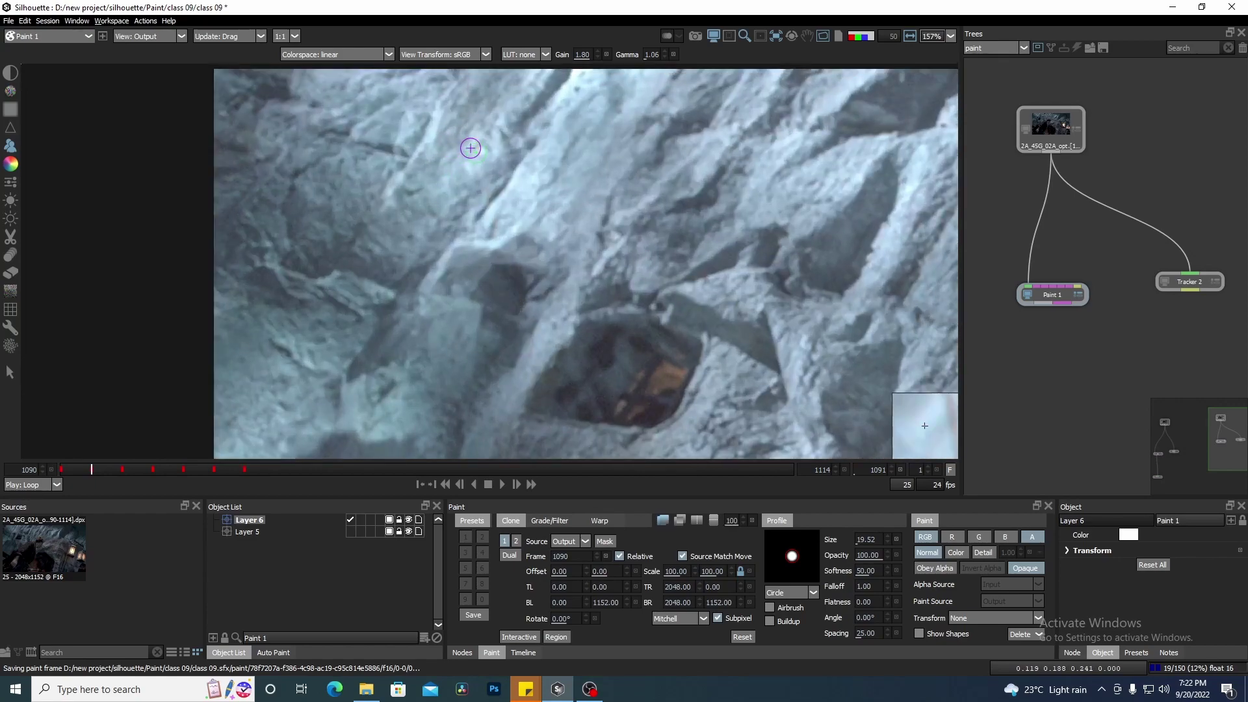
{"action": "key", "text": "o"}
{"action": "key", "text": "o"}
{"action": "key", "text": "o"}
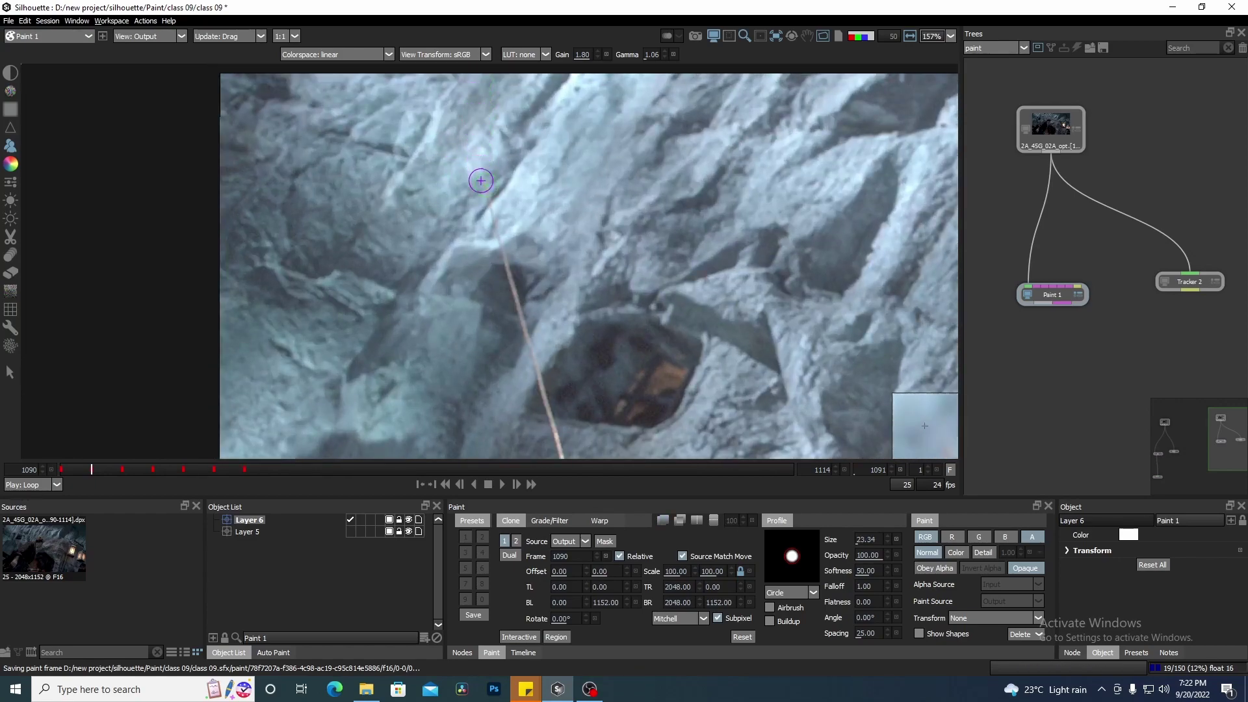
Clone out the wire on frame 1091 from the upper rock wall past the hole down to the actor's back
{"action": "left_click_drag", "start_coordinate": [481, 180], "coordinate": [499, 255]}
{"action": "left_click_drag", "start_coordinate": [574, 388], "coordinate": [510, 198]}
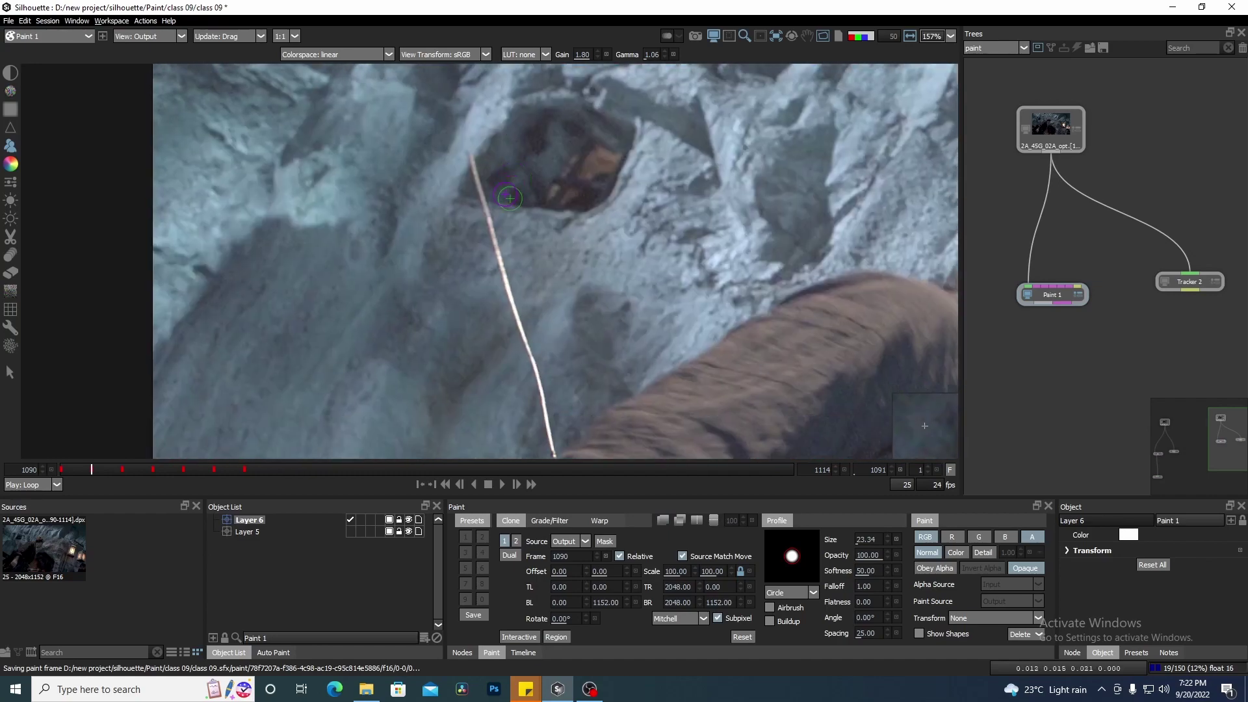
{"action": "mouse_move", "coordinate": [467, 150]}
{"action": "left_mouse_down"}
{"action": "mouse_move", "coordinate": [539, 382]}
{"action": "mouse_move", "coordinate": [523, 246]}
{"action": "mouse_move", "coordinate": [530, 284]}
{"action": "left_mouse_up"}
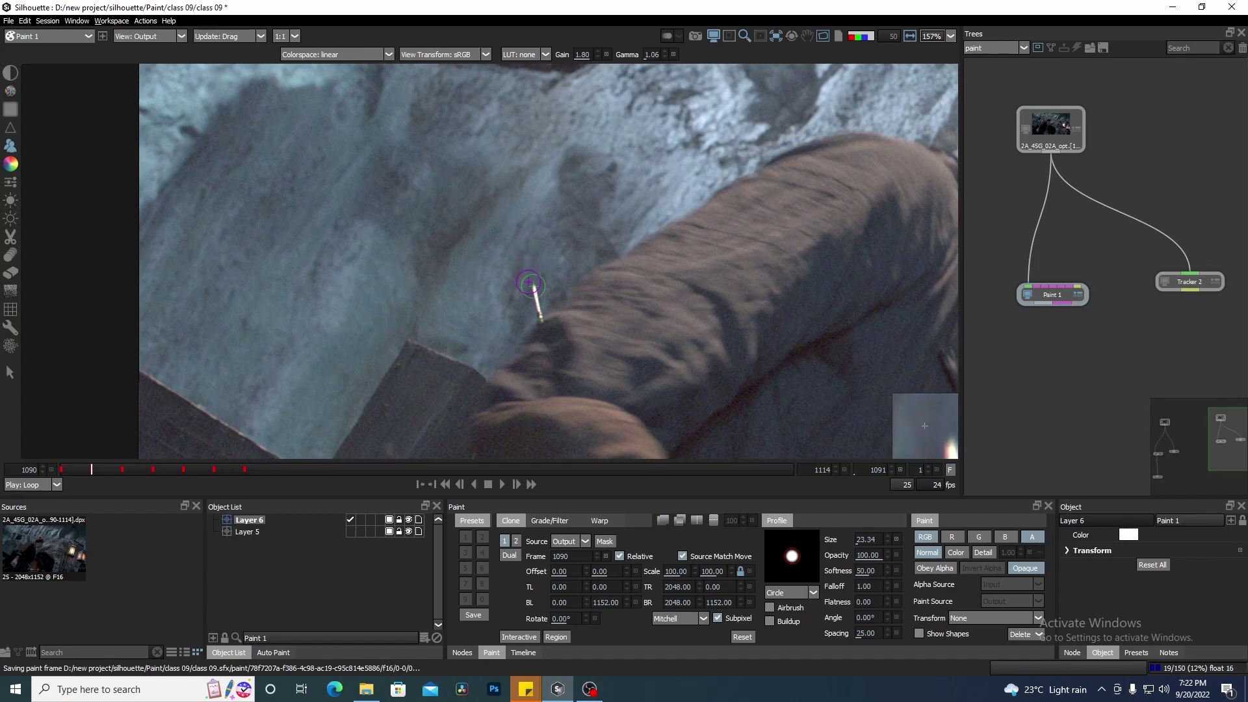
{"action": "scroll", "coordinate": [501, 283], "scroll_direction": "down", "scroll_amount": 12}
{"action": "scroll", "coordinate": [486, 253], "scroll_direction": "up", "scroll_amount": 7}
On frame 1092, clone out the wire from the upper rock wall down to just above its twisted end, sourcing from frame 1091
{"action": "key", "text": "x"}
{"action": "scroll", "coordinate": [405, 151], "scroll_direction": "up", "scroll_amount": 3}
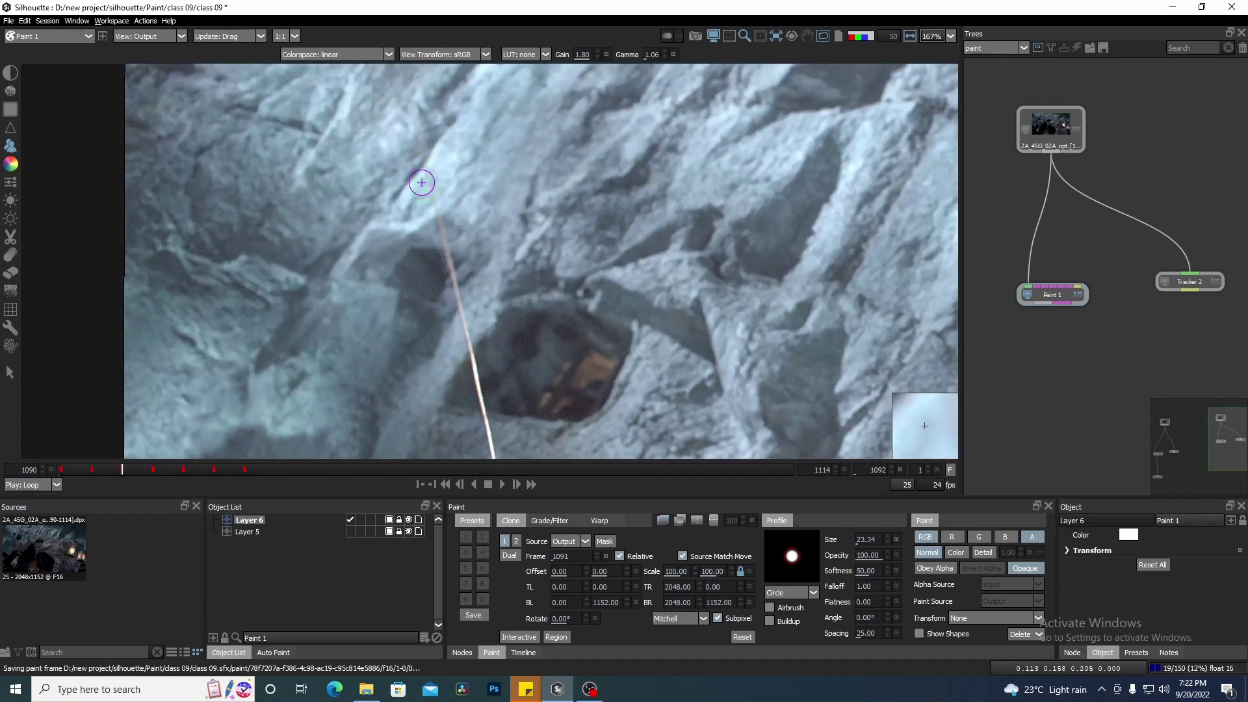
{"action": "scroll", "coordinate": [445, 165], "scroll_direction": "down", "scroll_amount": 1}
{"action": "left_click_drag", "start_coordinate": [437, 221], "coordinate": [467, 353]}
{"action": "mouse_move", "coordinate": [541, 375]}
{"action": "left_mouse_down"}
{"action": "mouse_move", "coordinate": [501, 125]}
{"action": "mouse_move", "coordinate": [474, 214]}
{"action": "left_mouse_up"}
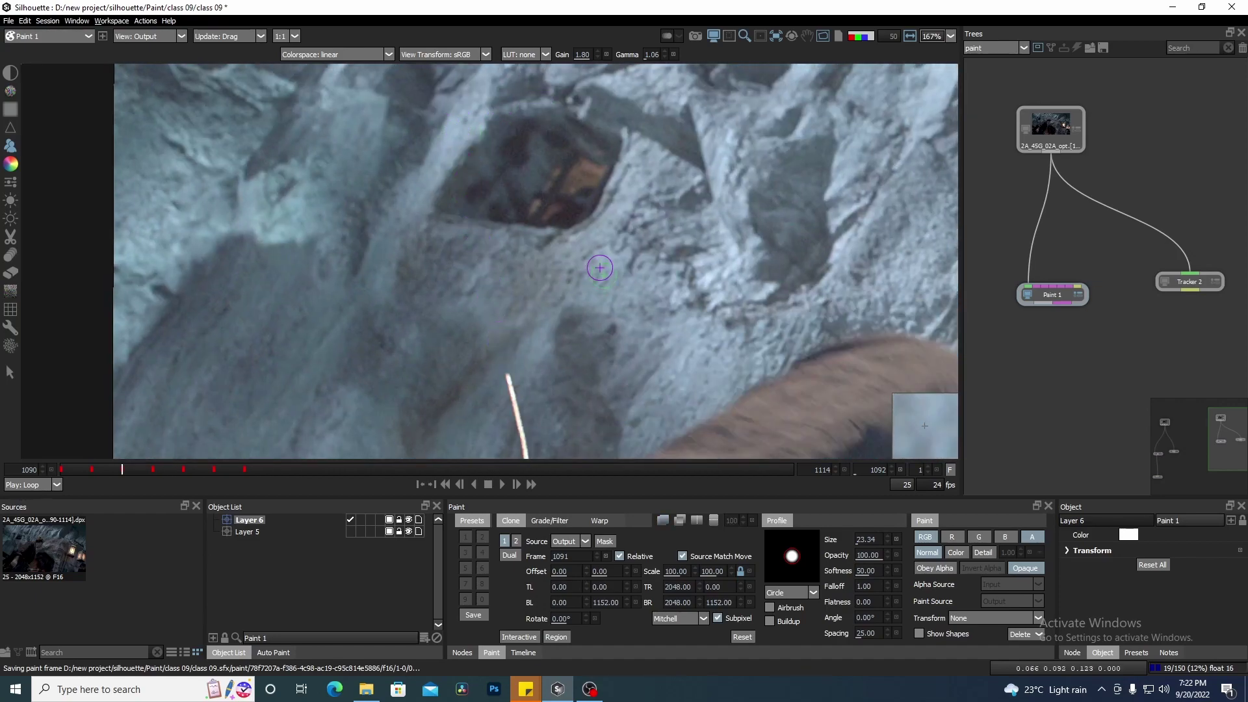
{"action": "left_click_drag", "start_coordinate": [594, 272], "coordinate": [576, 113]}
{"action": "key", "text": "z"}
{"action": "key", "text": "x"}
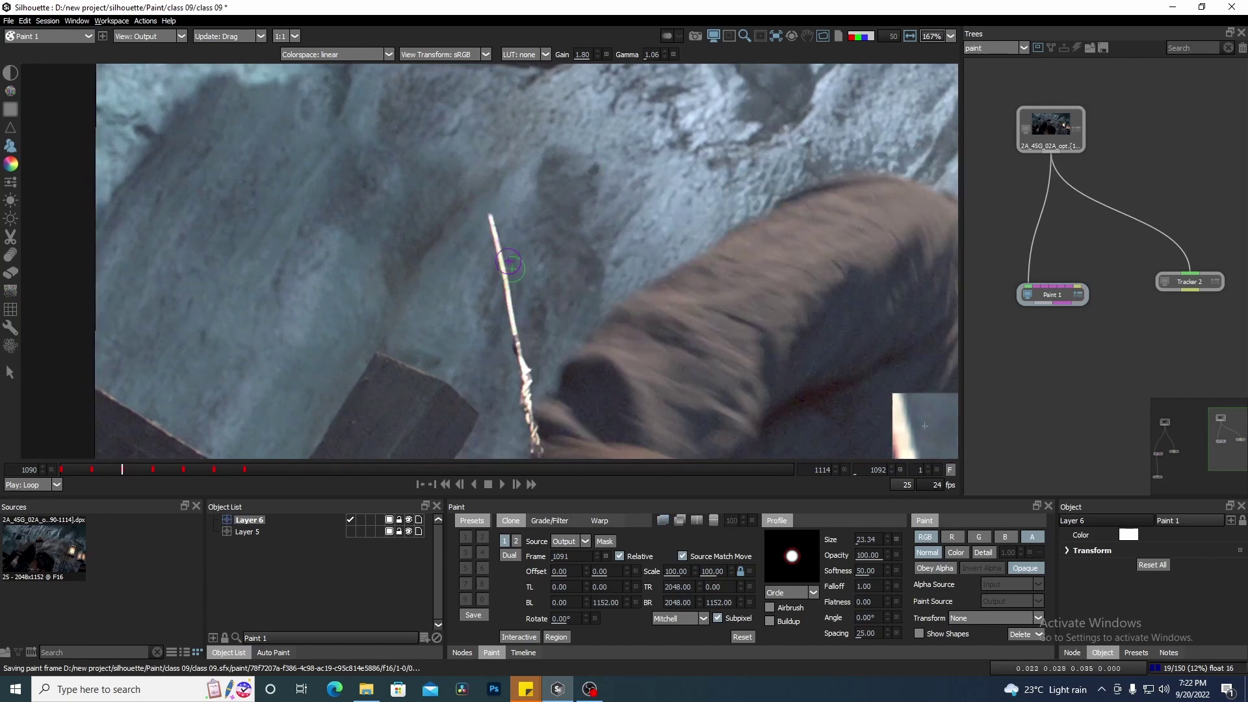
{"action": "scroll", "coordinate": [552, 244], "scroll_direction": "down", "scroll_amount": 2}
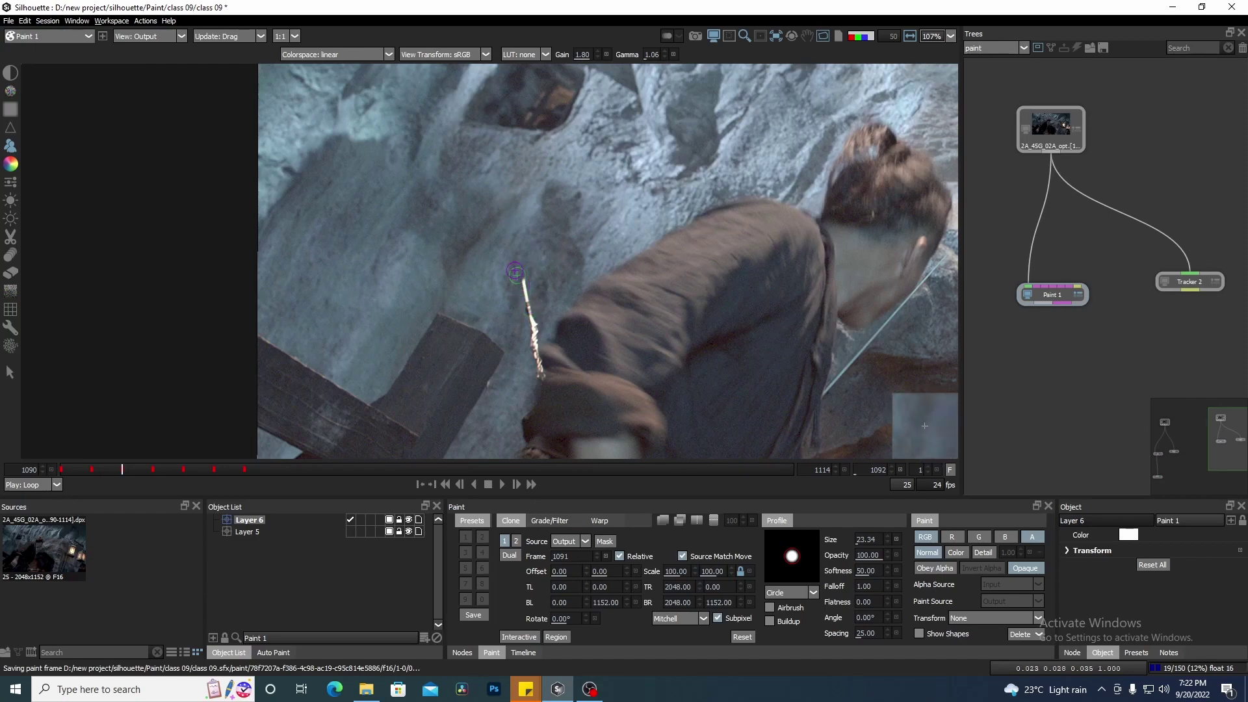
{"action": "scroll", "coordinate": [556, 211], "scroll_direction": "down", "scroll_amount": 1}
{"action": "left_click_drag", "start_coordinate": [551, 187], "coordinate": [540, 301]}
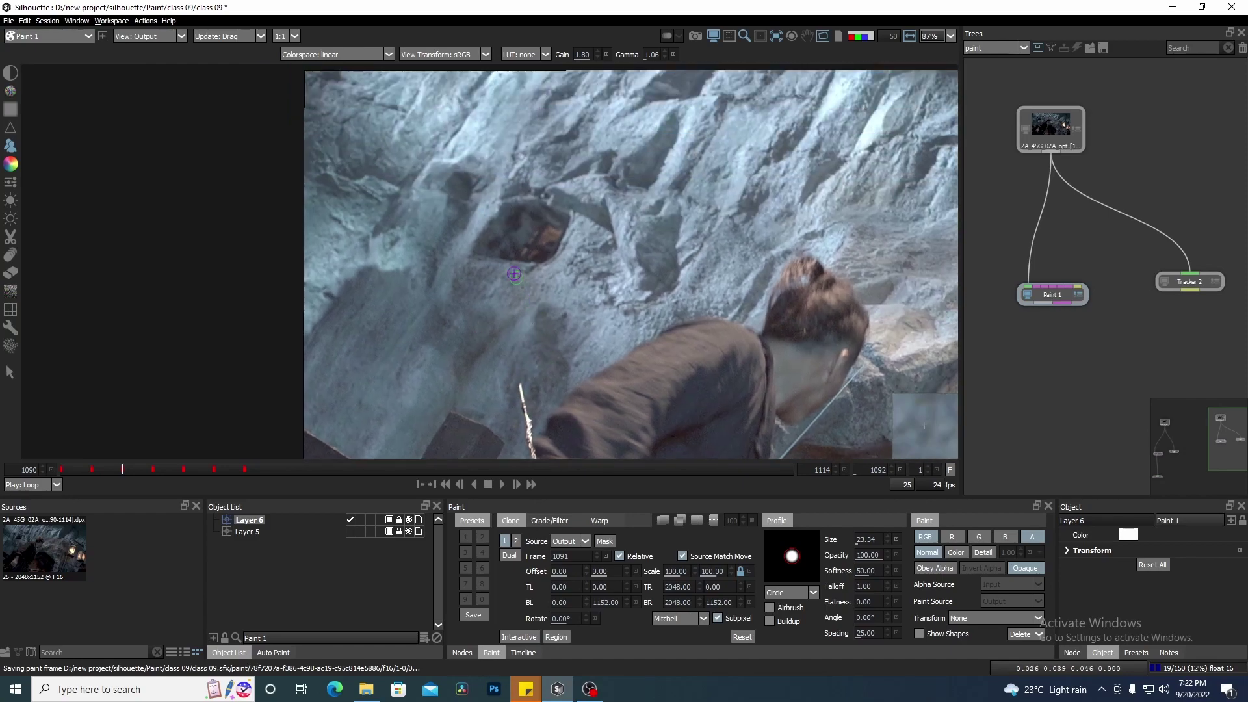
{"action": "left_click_drag", "start_coordinate": [514, 258], "coordinate": [497, 307]}
On frame 1093, clone out the wire down to just above its twisted end beside the actor, sourcing from frame 1092
{"action": "key", "text": "x"}
{"action": "scroll", "coordinate": [442, 136], "scroll_direction": "up", "scroll_amount": 3}
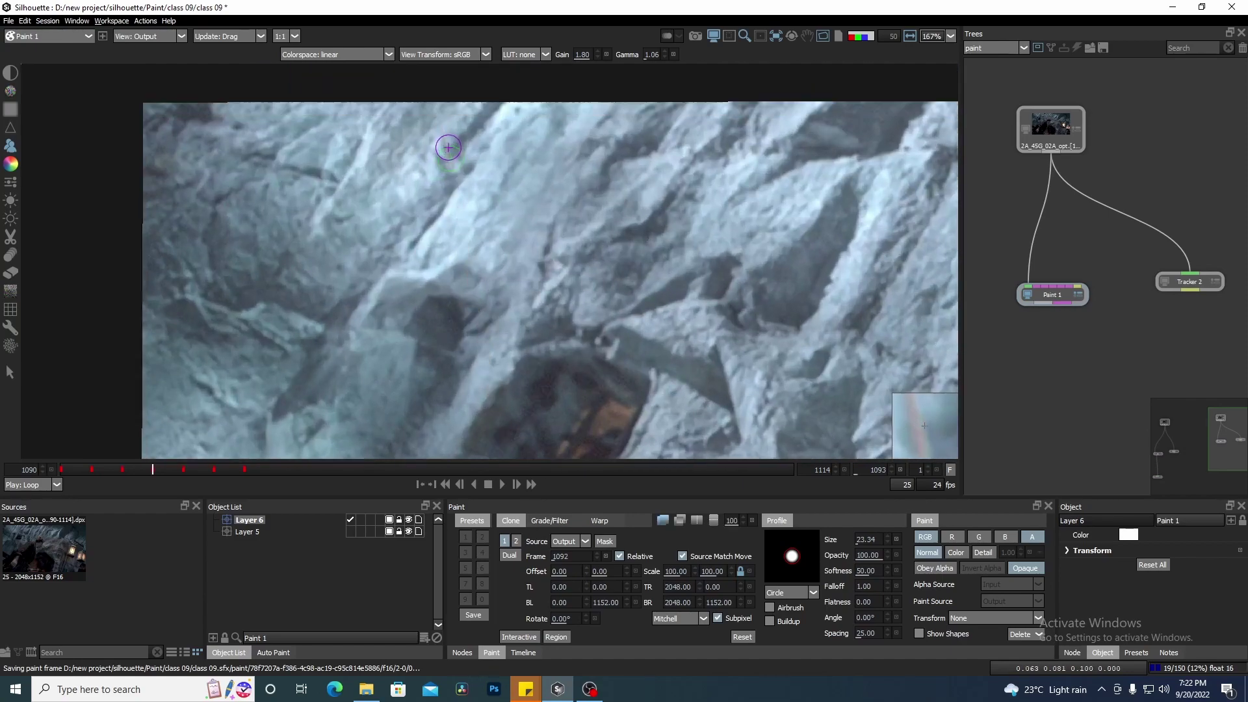
{"action": "left_click_drag", "start_coordinate": [482, 334], "coordinate": [486, 172]}
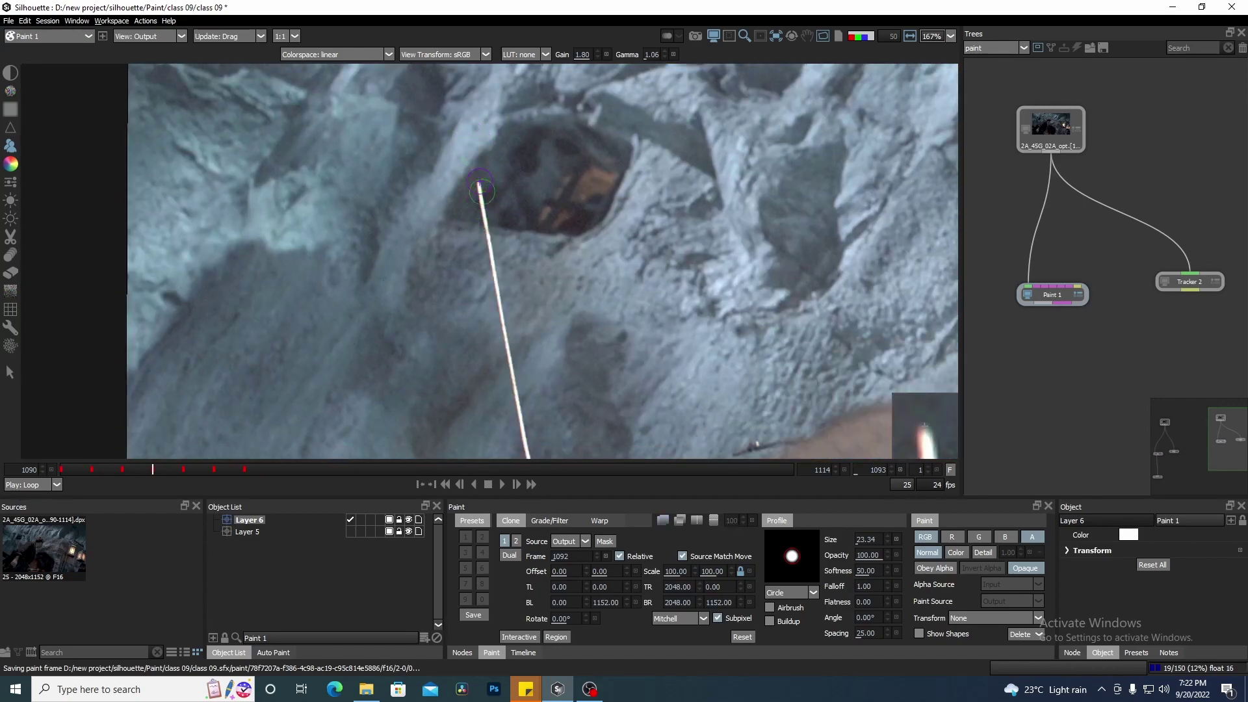
{"action": "left_click_drag", "start_coordinate": [547, 406], "coordinate": [517, 194]}
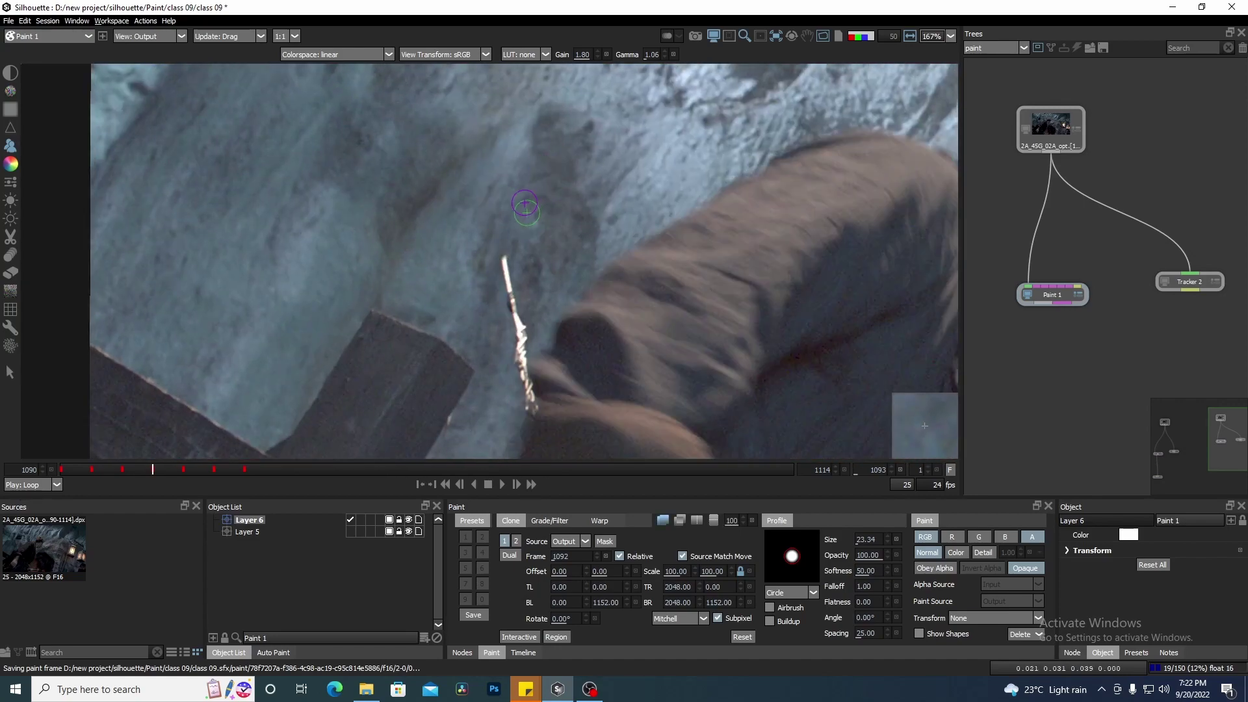
{"action": "scroll", "coordinate": [571, 286], "scroll_direction": "down", "scroll_amount": 4}
{"action": "left_click_drag", "start_coordinate": [560, 218], "coordinate": [556, 249]}
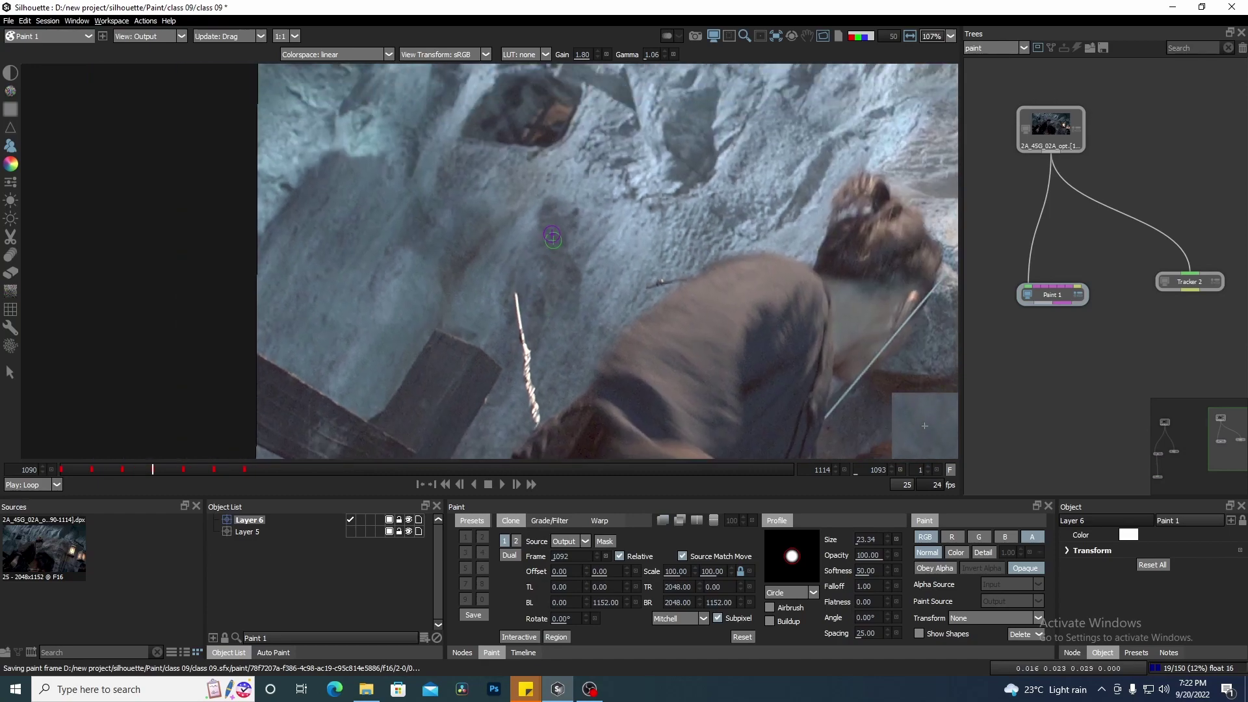
On frame 1094, enlarge the brush to 35.85, clone out the wire's upper part from frame 1093 and undo the last long stroke
{"action": "key", "text": "x"}
{"action": "left_click_drag", "start_coordinate": [510, 158], "coordinate": [514, 266]}
{"action": "scroll", "coordinate": [462, 212], "scroll_direction": "up", "scroll_amount": 2}
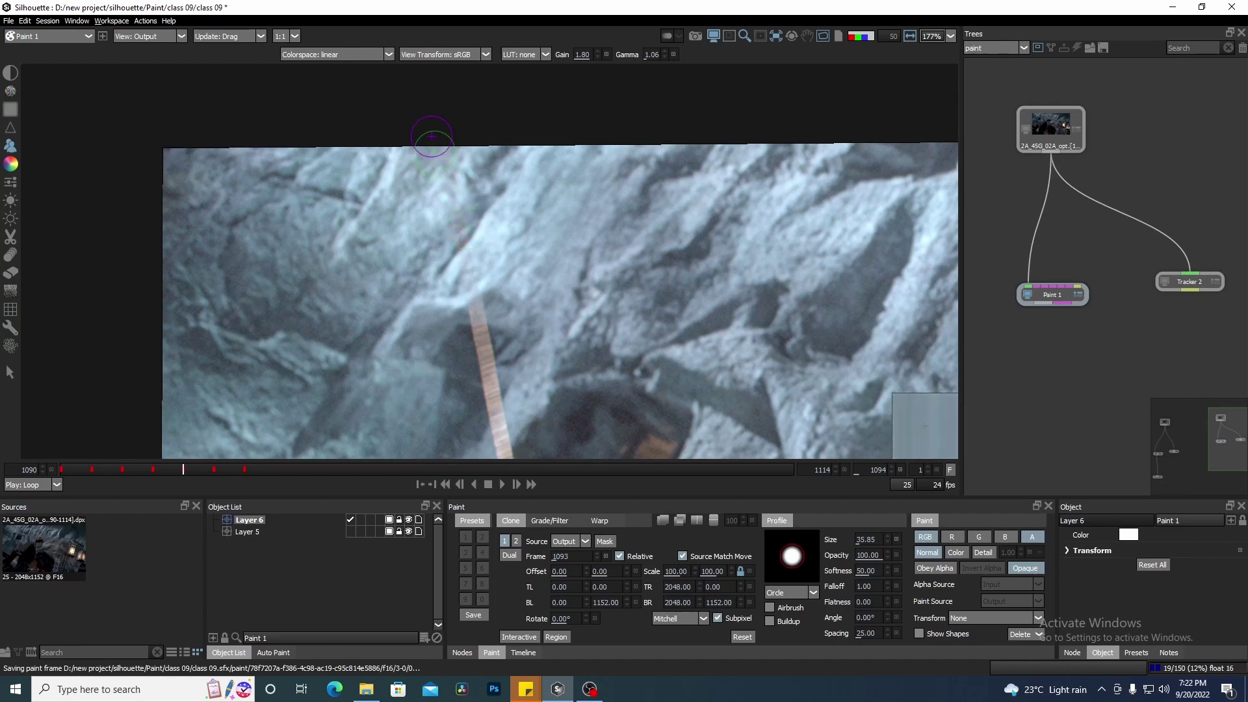
{"action": "left_click_drag", "start_coordinate": [469, 310], "coordinate": [498, 384]}
{"action": "left_click_drag", "start_coordinate": [525, 296], "coordinate": [453, 3]}
{"action": "left_click_drag", "start_coordinate": [424, 97], "coordinate": [493, 456]}
{"action": "key", "text": "ctrl+z"}
Clone out the remaining smooth part of the wire on frame 1094, past the rock hole down to the wooden beam
{"action": "mouse_move", "coordinate": [424, 116]}
{"action": "left_mouse_down"}
{"action": "mouse_move", "coordinate": [452, 278]}
{"action": "mouse_move", "coordinate": [488, 357]}
{"action": "mouse_move", "coordinate": [500, 195]}
{"action": "mouse_move", "coordinate": [469, 111]}
{"action": "mouse_move", "coordinate": [479, 213]}
{"action": "left_mouse_up"}
{"action": "key", "text": "o"}
{"action": "key", "text": "o"}
{"action": "key", "text": "o"}
{"action": "key", "text": "o"}
{"action": "key", "text": "o"}
{"action": "key", "text": "o"}
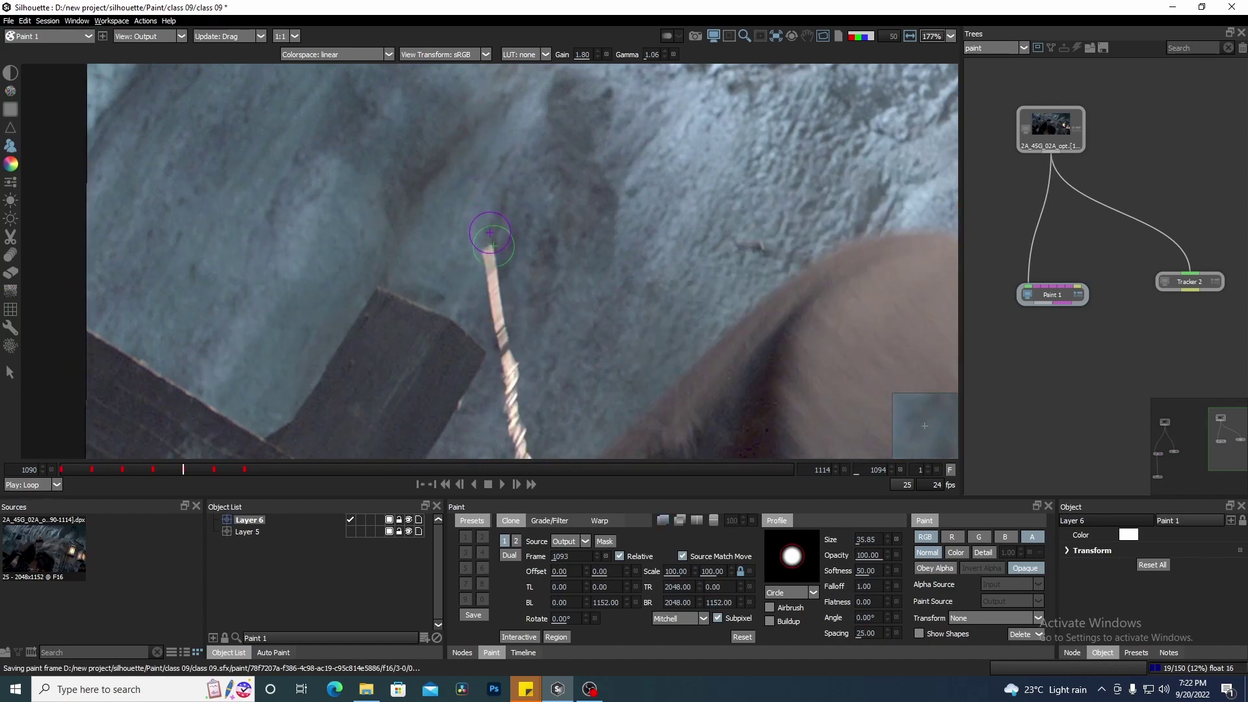
{"action": "scroll", "coordinate": [471, 261], "scroll_direction": "down", "scroll_amount": 2}
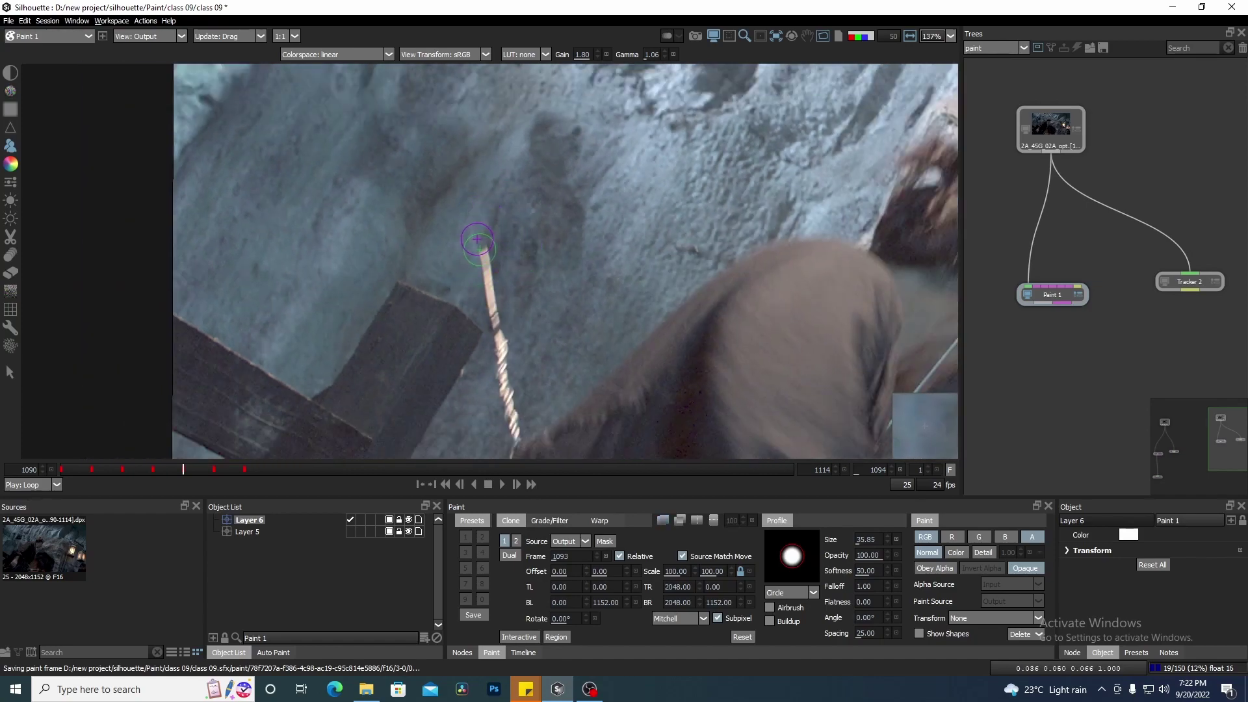
{"action": "scroll", "coordinate": [458, 318], "scroll_direction": "down", "scroll_amount": 5}
On frame 1095, clone out the wire from the image's top edge down to the wooden beam, sourcing from frame 1094
{"action": "key", "text": "x"}
{"action": "scroll", "coordinate": [422, 171], "scroll_direction": "up", "scroll_amount": 2}
{"action": "left_click_drag", "start_coordinate": [416, 107], "coordinate": [449, 322]}
{"action": "scroll", "coordinate": [439, 204], "scroll_direction": "up", "scroll_amount": 2}
{"action": "key", "text": "o"}
{"action": "key", "text": "o"}
{"action": "key", "text": "o"}
{"action": "left_click_drag", "start_coordinate": [484, 377], "coordinate": [479, 228]}
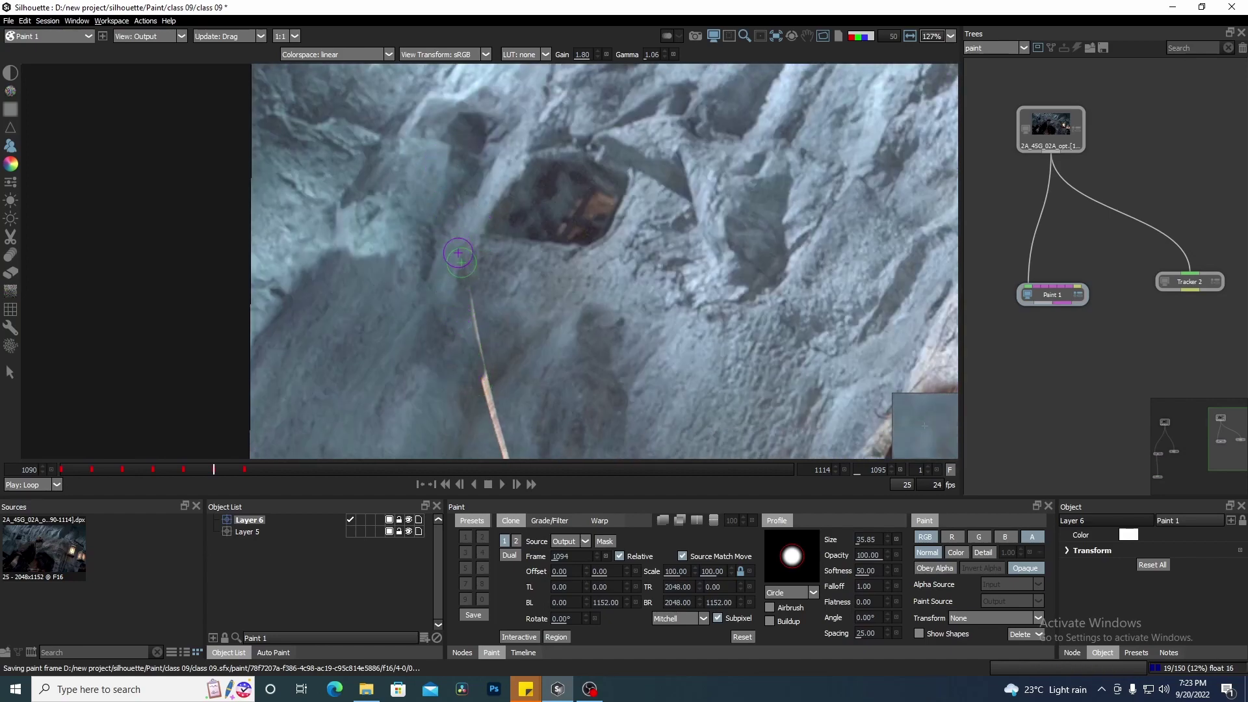
{"action": "left_click_drag", "start_coordinate": [487, 343], "coordinate": [448, 205]}
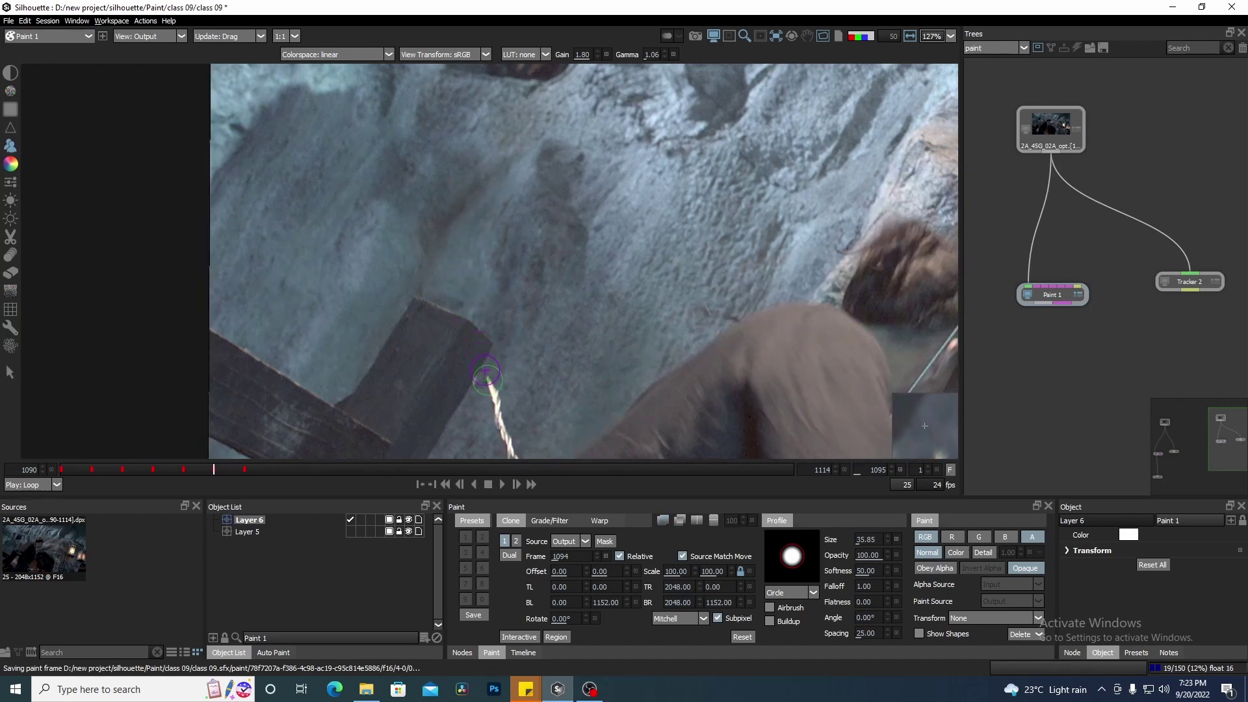
{"action": "scroll", "coordinate": [415, 428], "scroll_direction": "down", "scroll_amount": 5}
{"action": "left_click_drag", "start_coordinate": [468, 383], "coordinate": [492, 331]}
On frame 1096, clone out the wire from the image's top edge to the dark hollow beside the rock hole, sourcing from frame 1095
{"action": "key", "text": "x"}
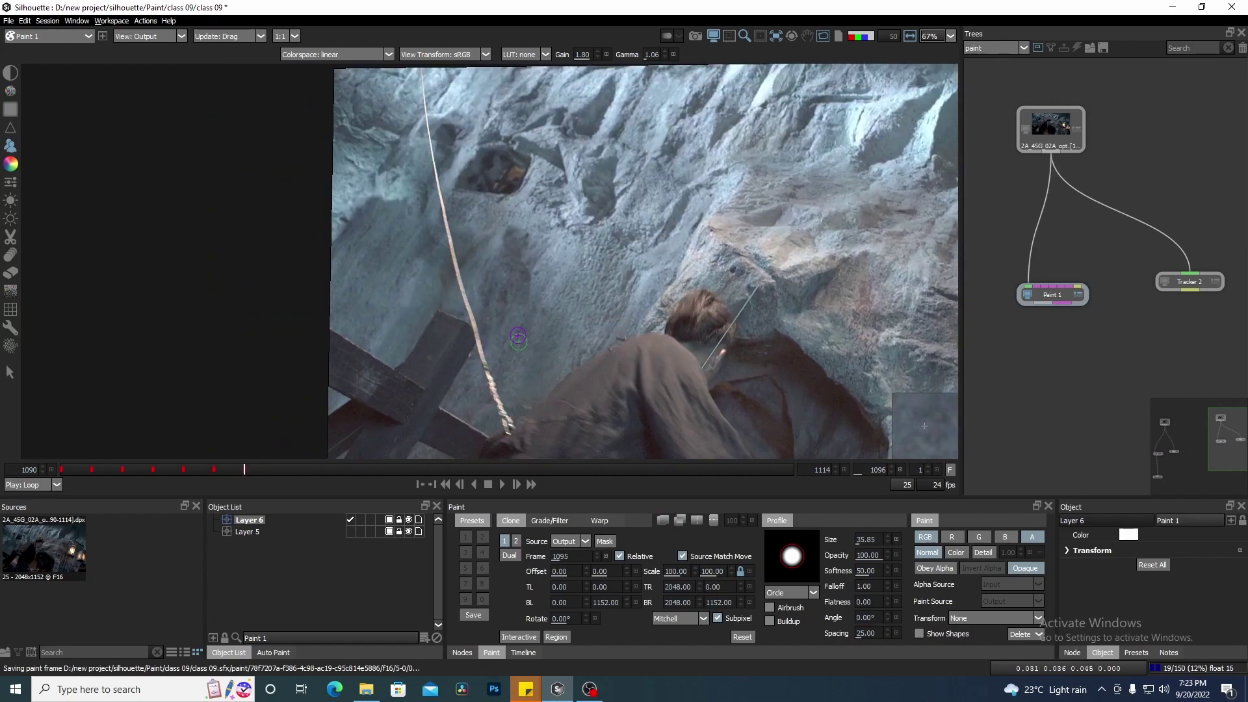
{"action": "scroll", "coordinate": [445, 250], "scroll_direction": "up", "scroll_amount": 4}
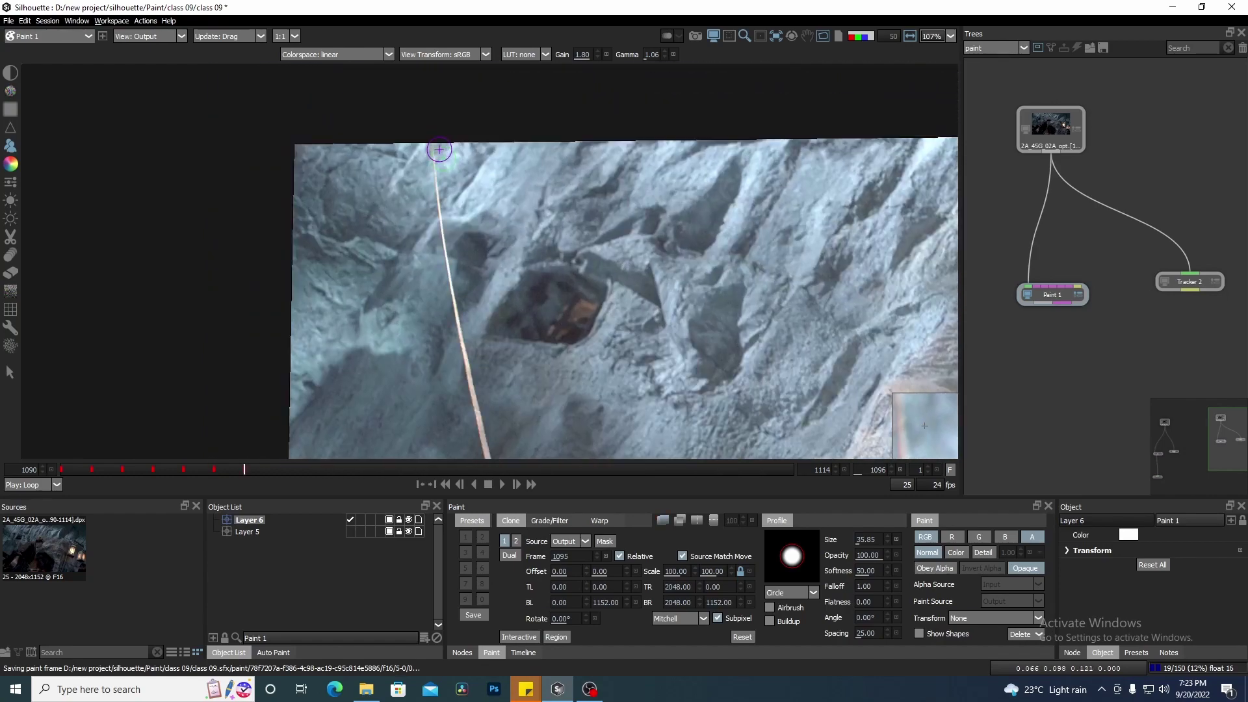
{"action": "scroll", "coordinate": [442, 230], "scroll_direction": "up", "scroll_amount": 3}
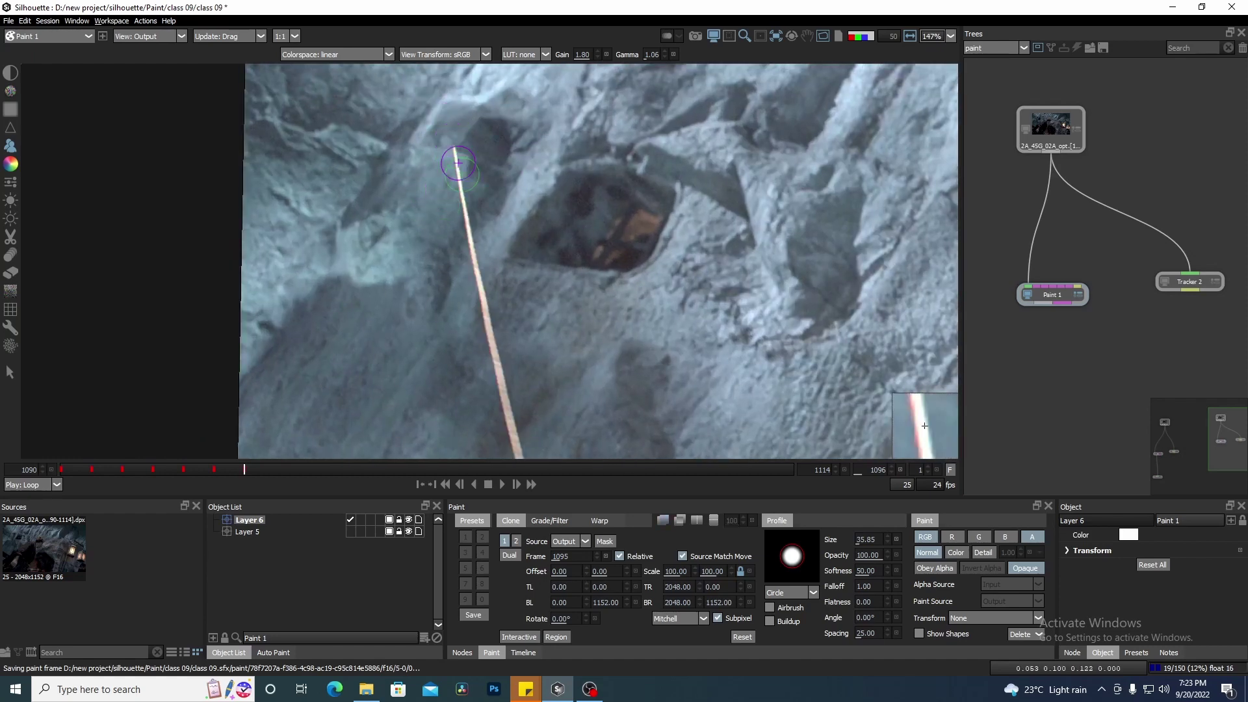
{"action": "left_click_drag", "start_coordinate": [455, 253], "coordinate": [481, 228]}
{"action": "key", "text": "z"}
{"action": "key", "text": "x"}
{"action": "key", "text": "z"}
{"action": "key", "text": "x"}
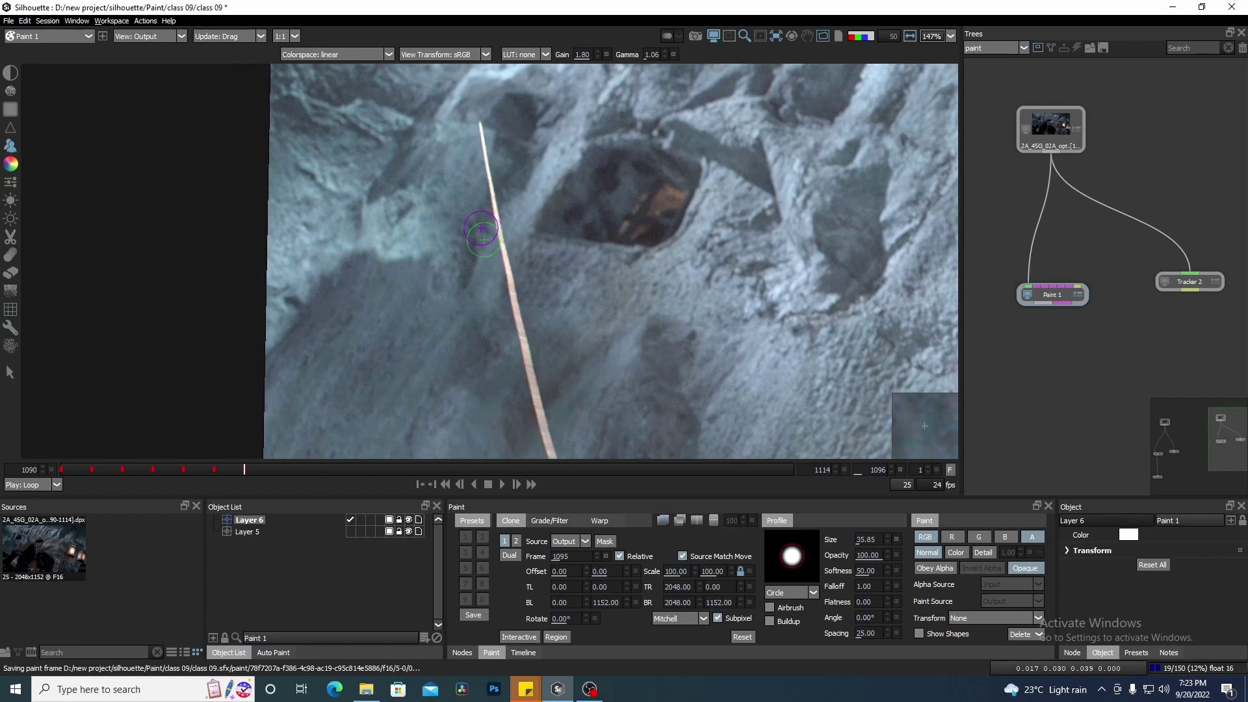
Align the clone source to a horizontal offset of 0.66 and clone out the wire beside the rock hole on frame 1096
{"action": "key", "text": "o"}
{"action": "key", "text": "o"}
{"action": "key", "text": "o"}
{"action": "key", "text": "o"}
{"action": "key", "text": "o"}
{"action": "key", "text": "Right"}
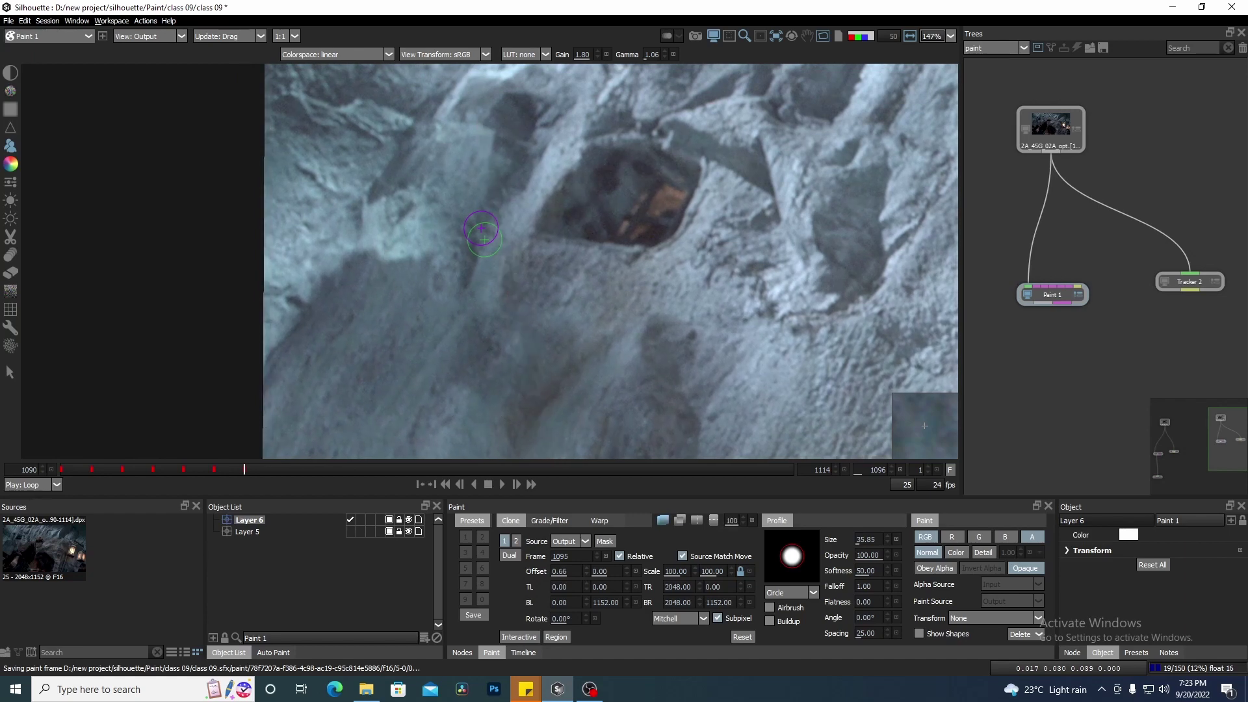
{"action": "key", "text": "o"}
{"action": "key", "text": "o"}
{"action": "left_click_drag", "start_coordinate": [479, 122], "coordinate": [501, 228]}
{"action": "left_click_drag", "start_coordinate": [590, 290], "coordinate": [552, 233]}
{"action": "key", "text": "o"}
{"action": "key", "text": "o"}
{"action": "key", "text": "o"}
{"action": "left_click_drag", "start_coordinate": [464, 174], "coordinate": [473, 203]}
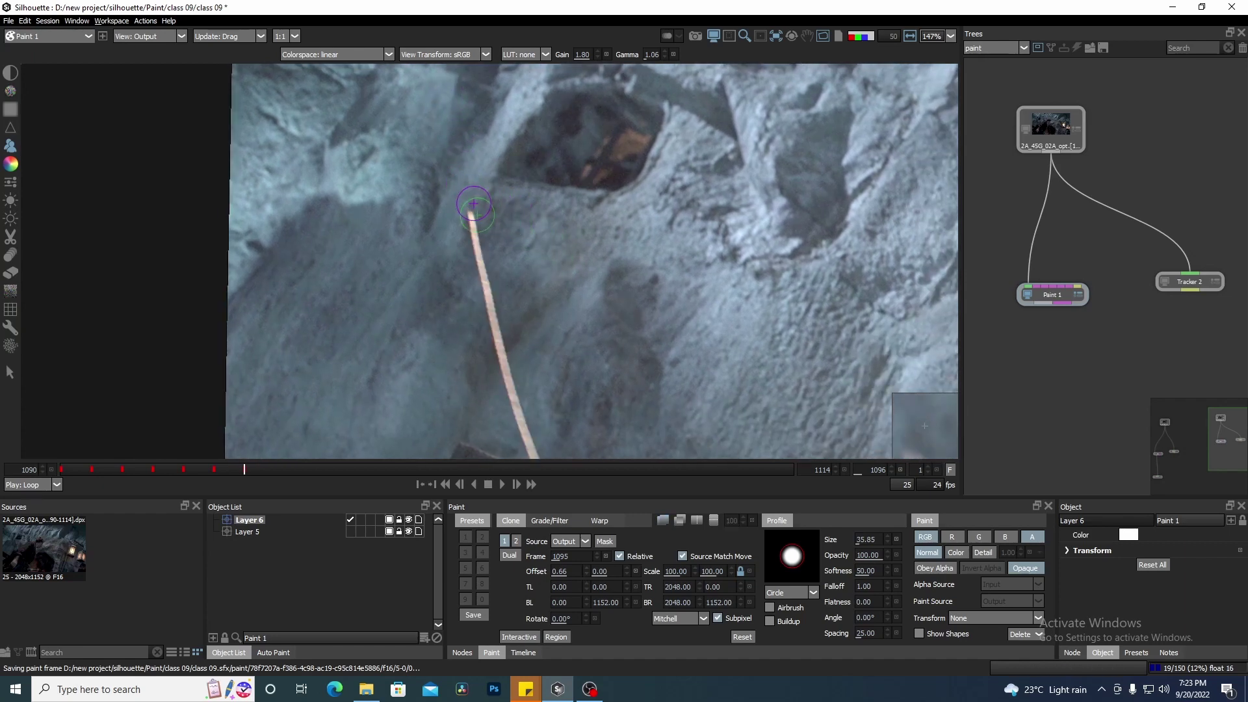
Align the clone source to offsets 1.32 and 0.00, and clone out the wire on the rock wall above the wooden beam
{"action": "left_click_drag", "start_coordinate": [550, 278], "coordinate": [546, 260]}
{"action": "key", "text": "o"}
{"action": "key", "text": "o"}
{"action": "key", "text": "o"}
{"action": "key", "text": "o"}
{"action": "key", "text": "o"}
{"action": "key", "text": "Left"}
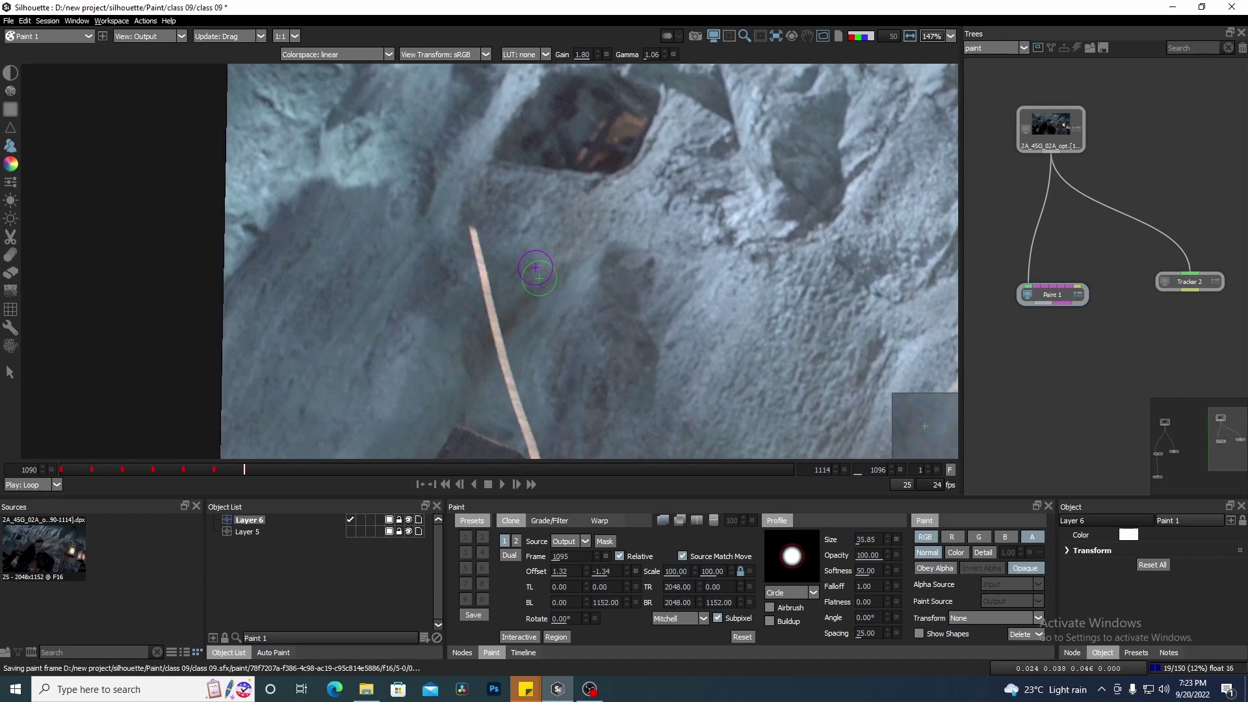
{"action": "key", "text": "o"}
{"action": "key", "text": "Up"}
{"action": "key", "text": "Up"}
{"action": "key", "text": "o"}
{"action": "key", "text": "o"}
{"action": "key", "text": "o"}
{"action": "key", "text": "o"}
{"action": "key", "text": "o"}
{"action": "mouse_move", "coordinate": [471, 230]}
{"action": "left_mouse_down"}
{"action": "mouse_move", "coordinate": [492, 313]}
{"action": "mouse_move", "coordinate": [520, 330]}
{"action": "mouse_move", "coordinate": [517, 231]}
{"action": "mouse_move", "coordinate": [493, 221]}
{"action": "mouse_move", "coordinate": [492, 248]}
{"action": "left_mouse_up"}
Set the horizontal clone offset to 1.98 and clone out the wire past the wooden beam's corner down to its twisted end
{"action": "key", "text": "o"}
{"action": "key", "text": "o"}
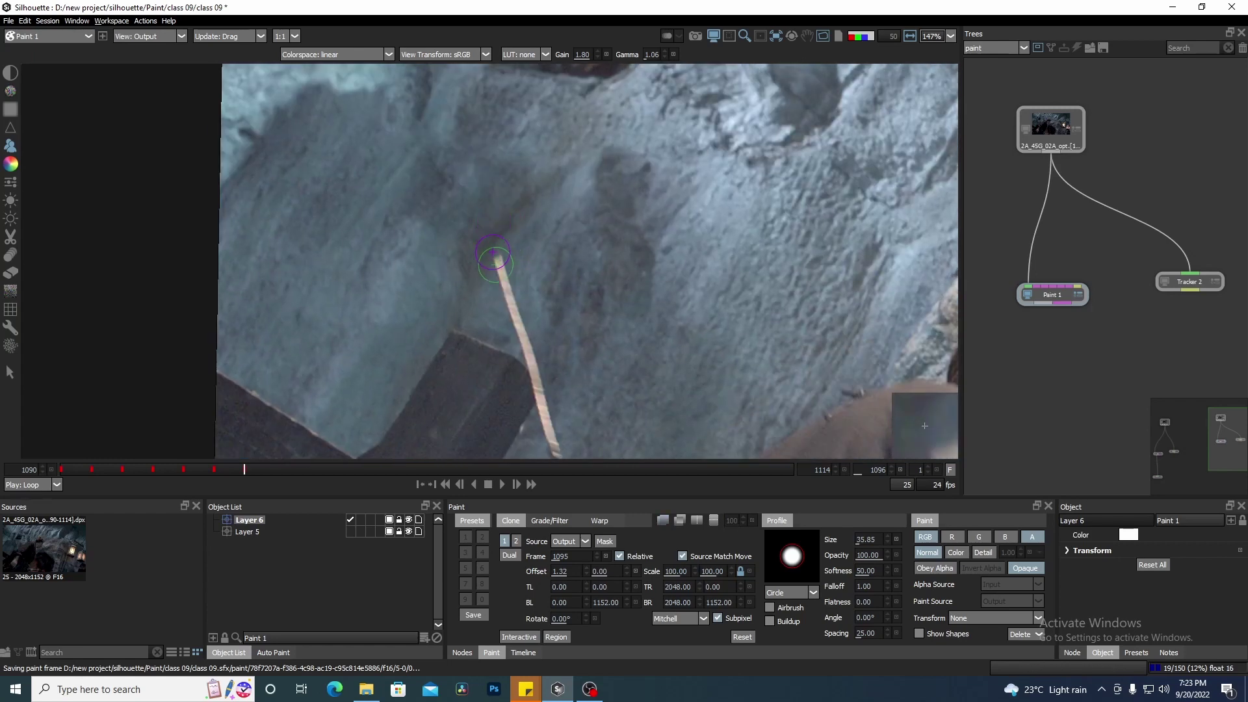
{"action": "key", "text": "o"}
{"action": "key", "text": "o"}
{"action": "key", "text": "o"}
{"action": "key", "text": "o"}
{"action": "key", "text": "o"}
{"action": "key", "text": "o"}
{"action": "key", "text": "o"}
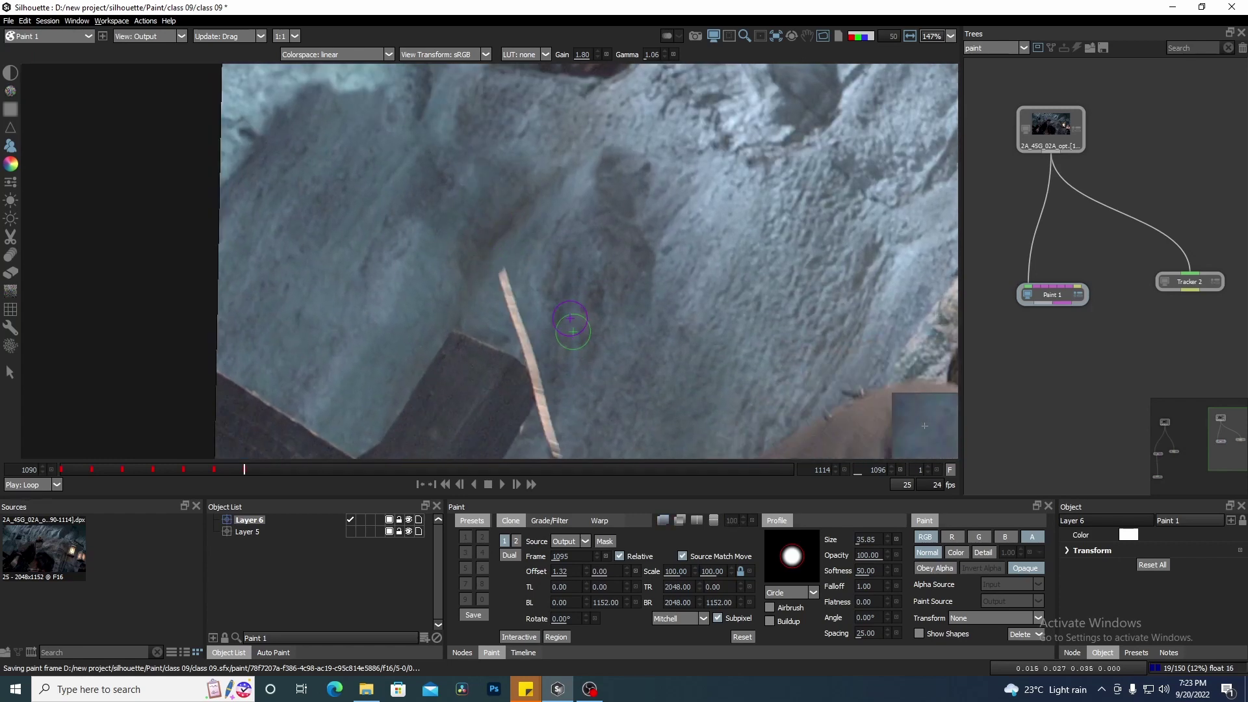
{"action": "key", "text": "Up"}
{"action": "key", "text": "Right"}
{"action": "key", "text": "Right"}
{"action": "key", "text": "Right"}
{"action": "key", "text": "o"}
{"action": "key", "text": "o"}
{"action": "key", "text": "Left"}
{"action": "key", "text": "Left"}
{"action": "key", "text": "Down"}
{"action": "key", "text": "o"}
{"action": "key", "text": "o"}
{"action": "key", "text": "o"}
{"action": "key", "text": "o"}
{"action": "key", "text": "o"}
{"action": "left_click_drag", "start_coordinate": [501, 267], "coordinate": [553, 355]}
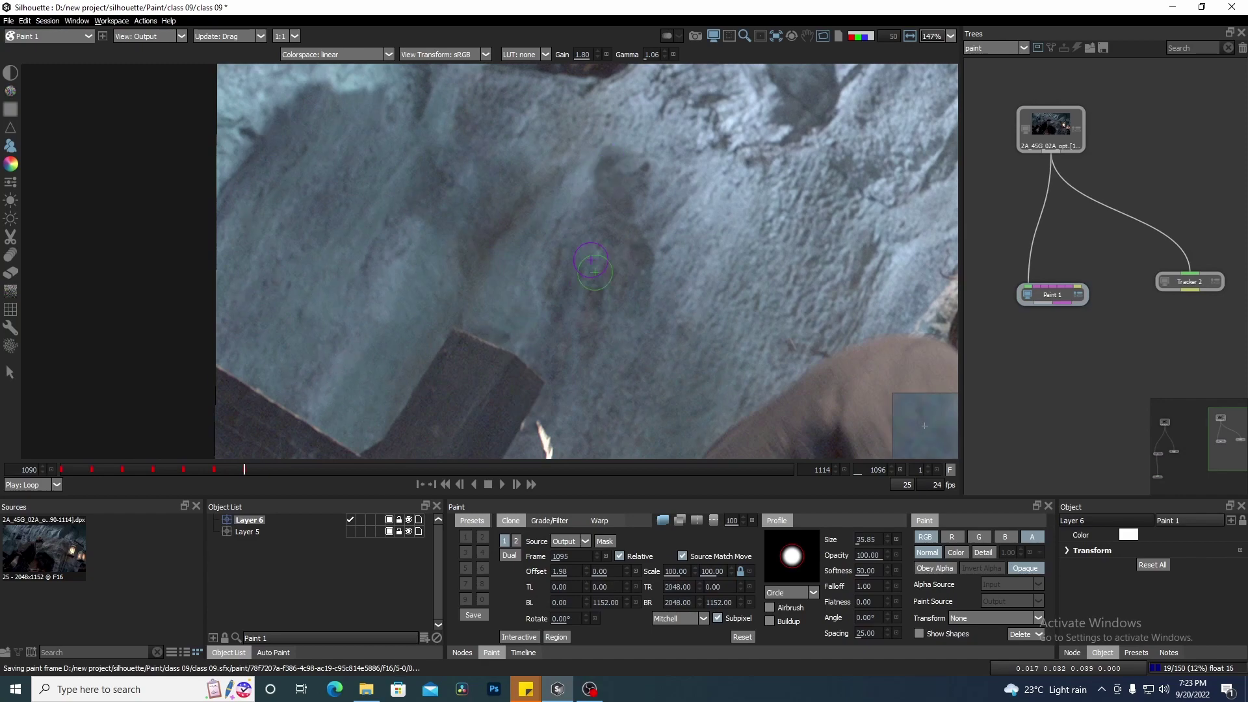
Return to frame 1090 and set the viewer stabilization to None
{"action": "scroll", "coordinate": [553, 354], "scroll_direction": "down", "scroll_amount": 5}
{"action": "left_click_drag", "start_coordinate": [591, 334], "coordinate": [540, 328]}
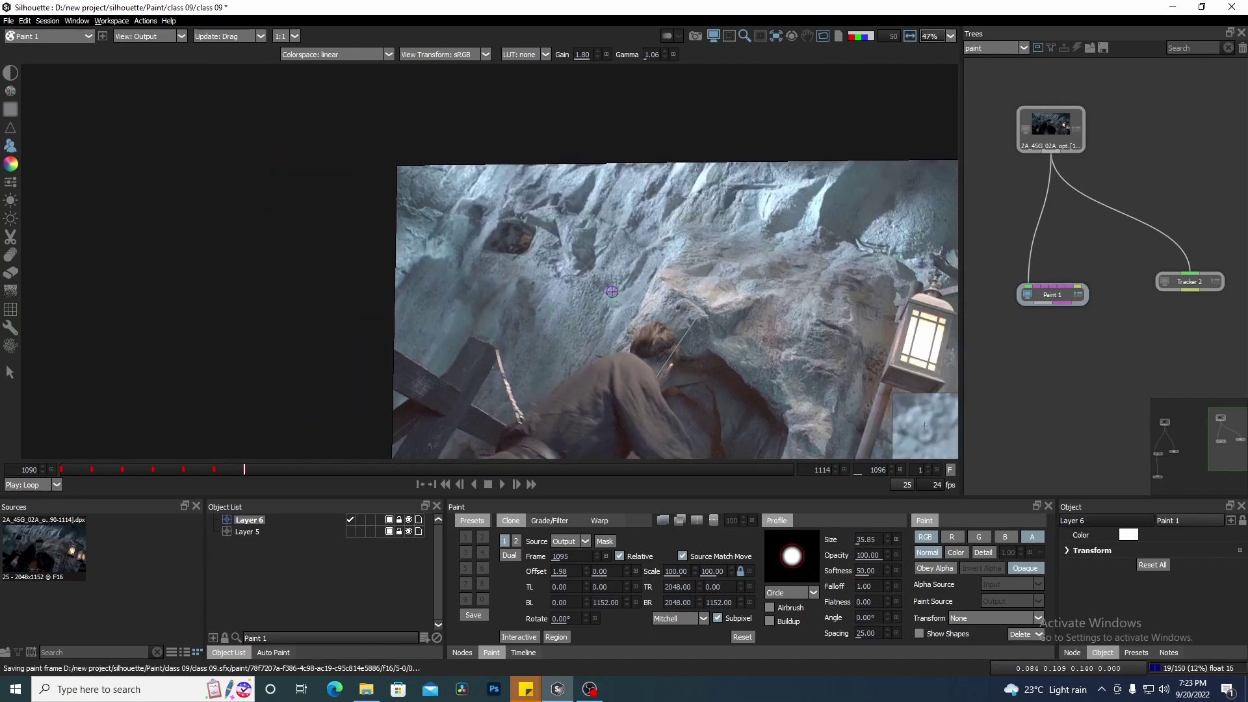
{"action": "left_click_drag", "start_coordinate": [255, 467], "coordinate": [223, 474]}
{"action": "key", "text": "Home"}
{"action": "left_click", "coordinate": [781, 37]}
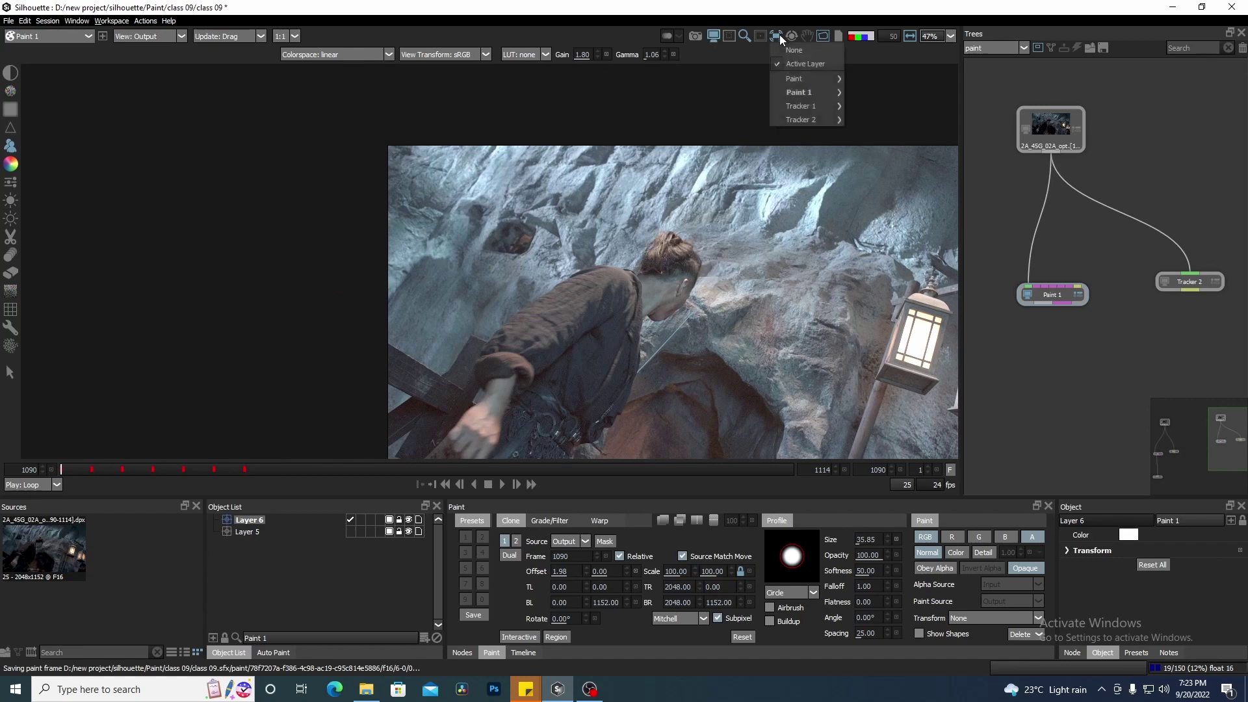
{"action": "left_click", "coordinate": [818, 52]}
Play back the shot from frame 1090 and examine the thin wire beside the actor's face on frame 1095
{"action": "left_click_drag", "start_coordinate": [644, 296], "coordinate": [493, 265]}
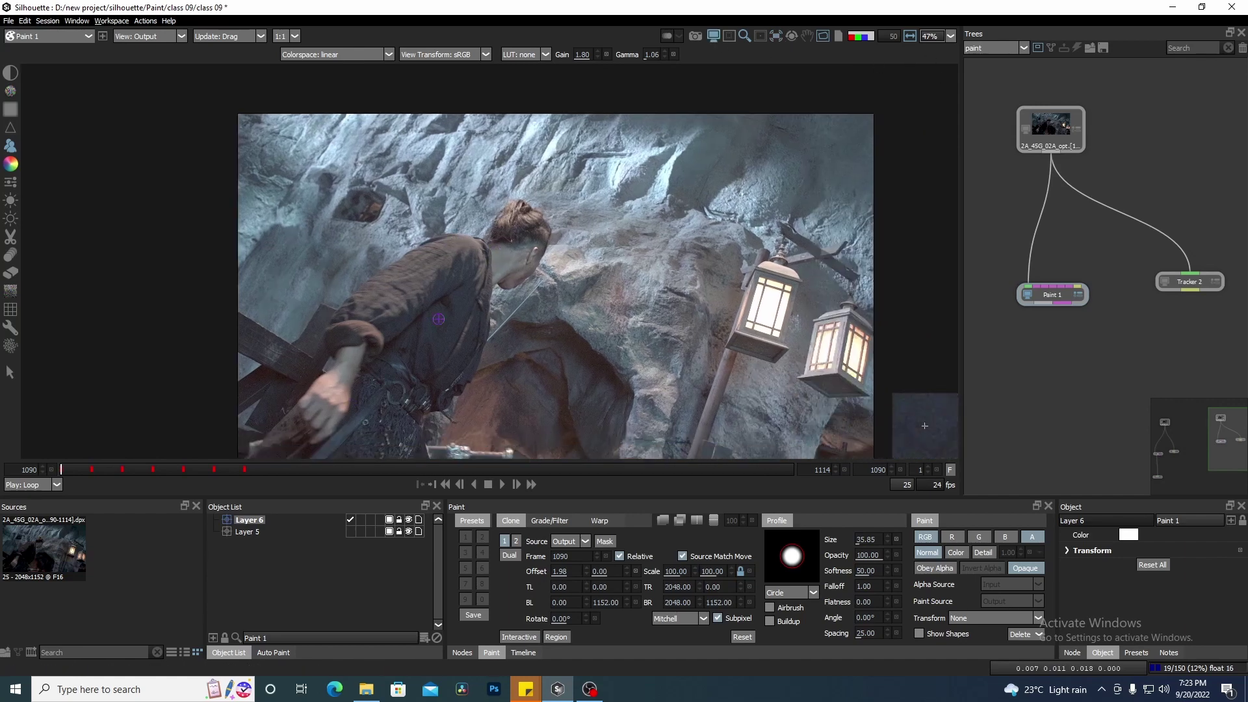
{"action": "scroll", "coordinate": [464, 336], "scroll_direction": "down", "scroll_amount": 1}
{"action": "left_click_drag", "start_coordinate": [464, 336], "coordinate": [434, 294]}
{"action": "left_click_drag", "start_coordinate": [543, 363], "coordinate": [518, 368]}
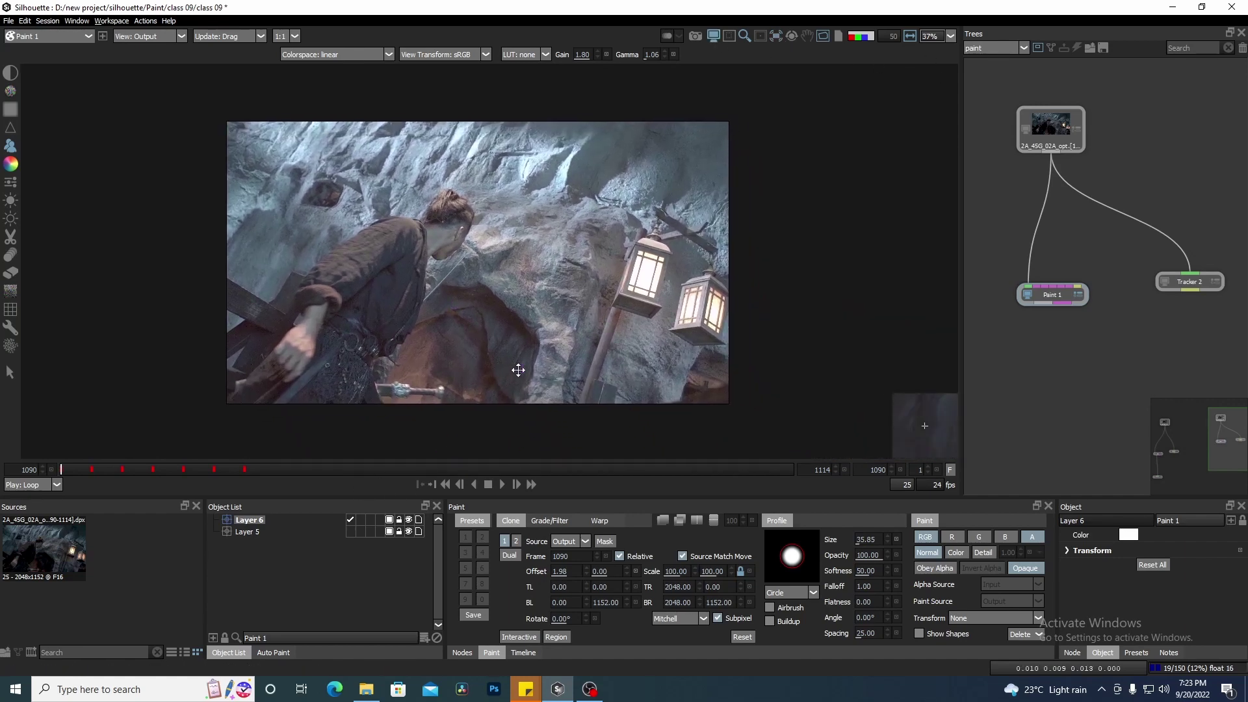
{"action": "left_click", "coordinate": [503, 485]}
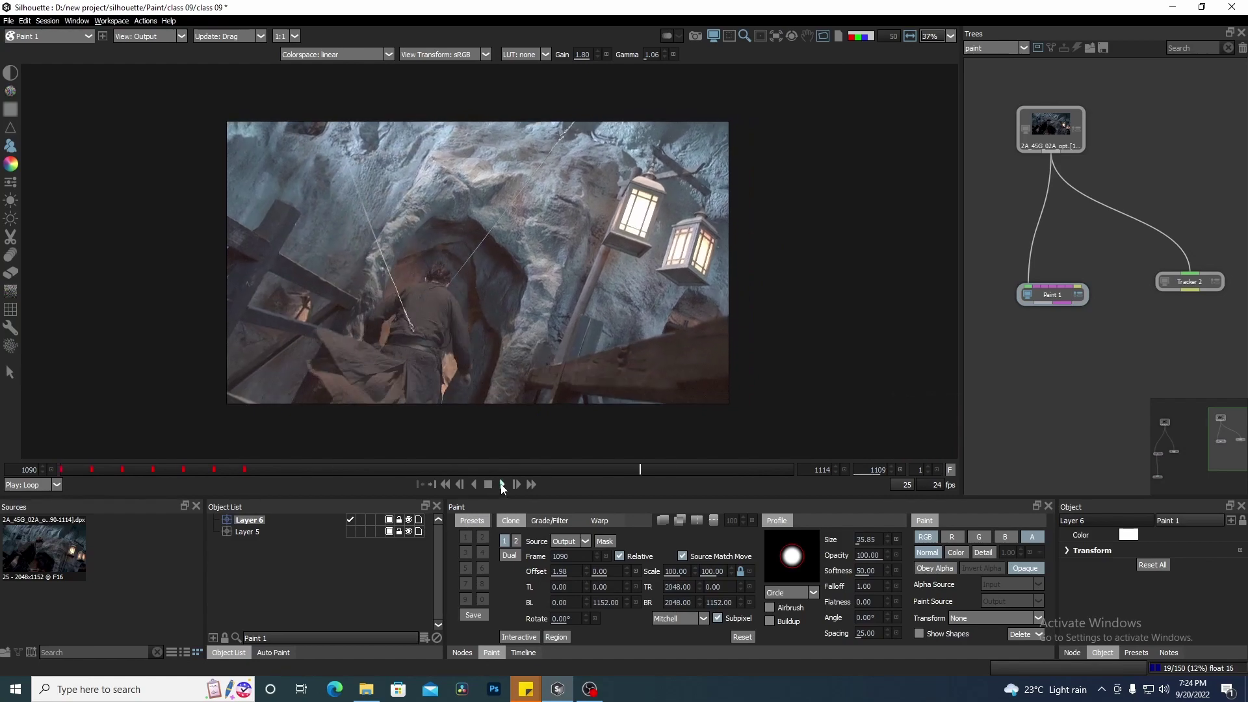
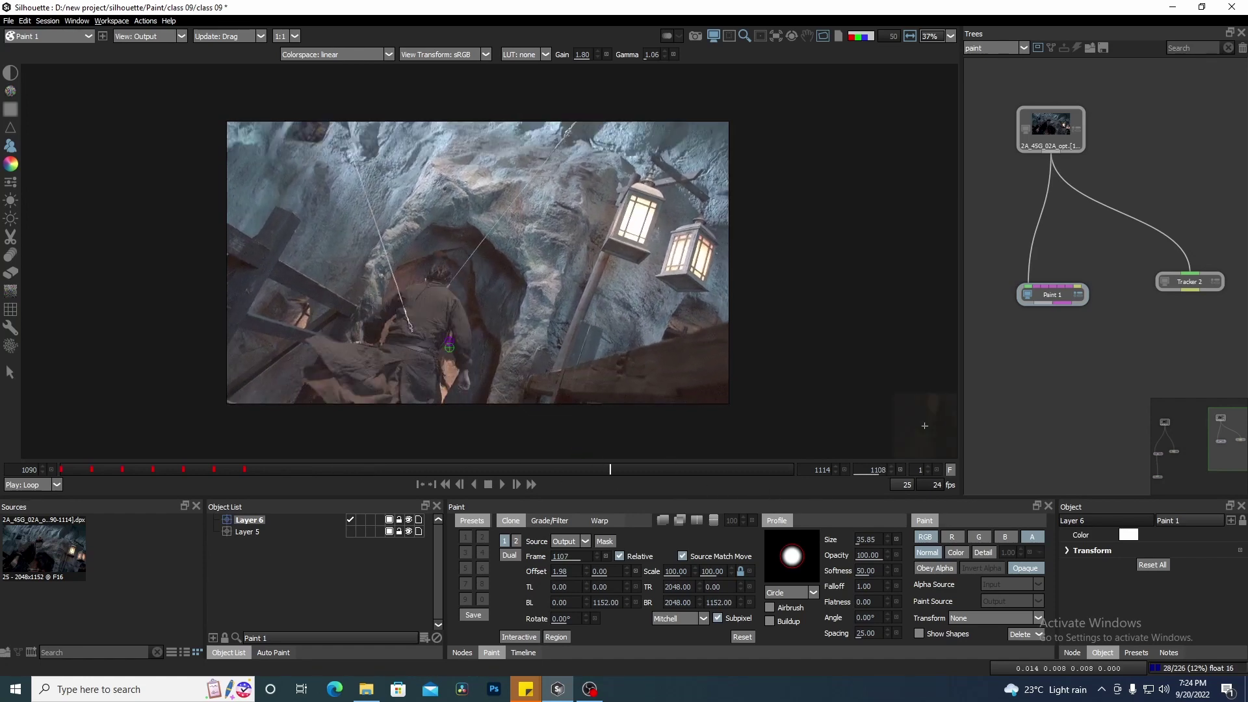
{"action": "left_click_drag", "start_coordinate": [619, 467], "coordinate": [213, 469]}
{"action": "scroll", "coordinate": [378, 381], "scroll_direction": "up", "scroll_amount": 5}
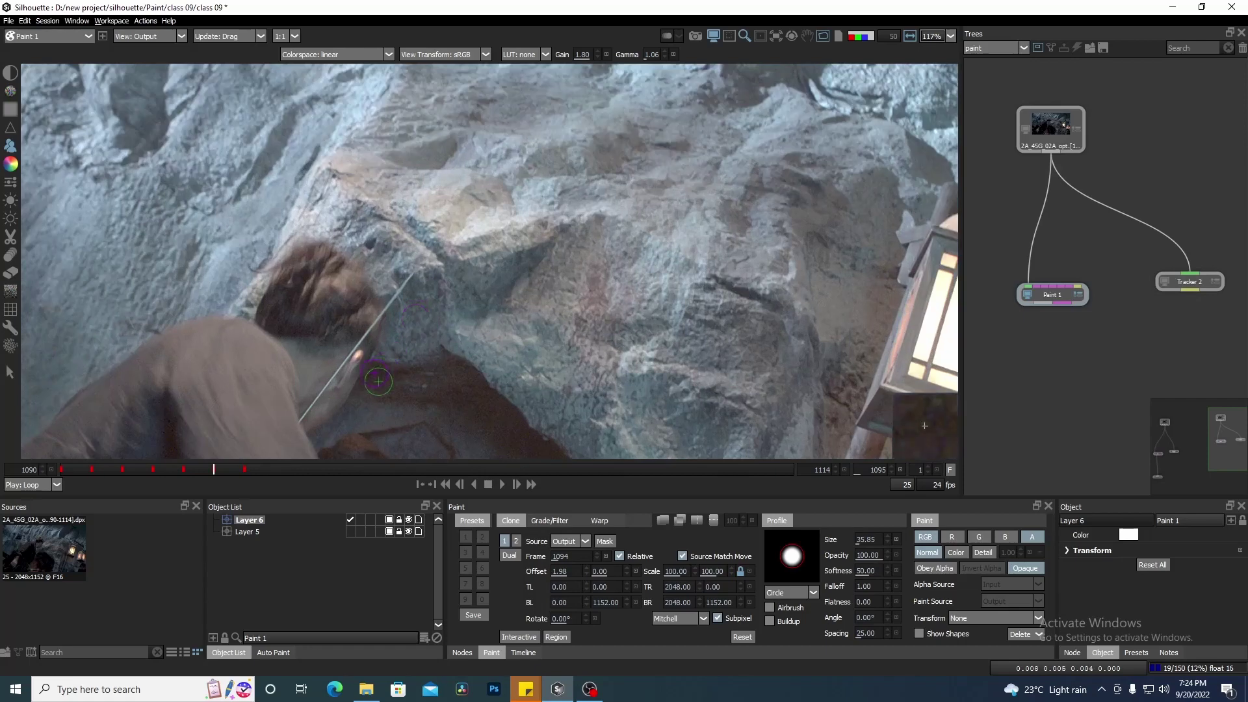
{"action": "left_click_drag", "start_coordinate": [378, 382], "coordinate": [542, 271]}
{"action": "scroll", "coordinate": [547, 310], "scroll_direction": "down", "scroll_amount": 2}
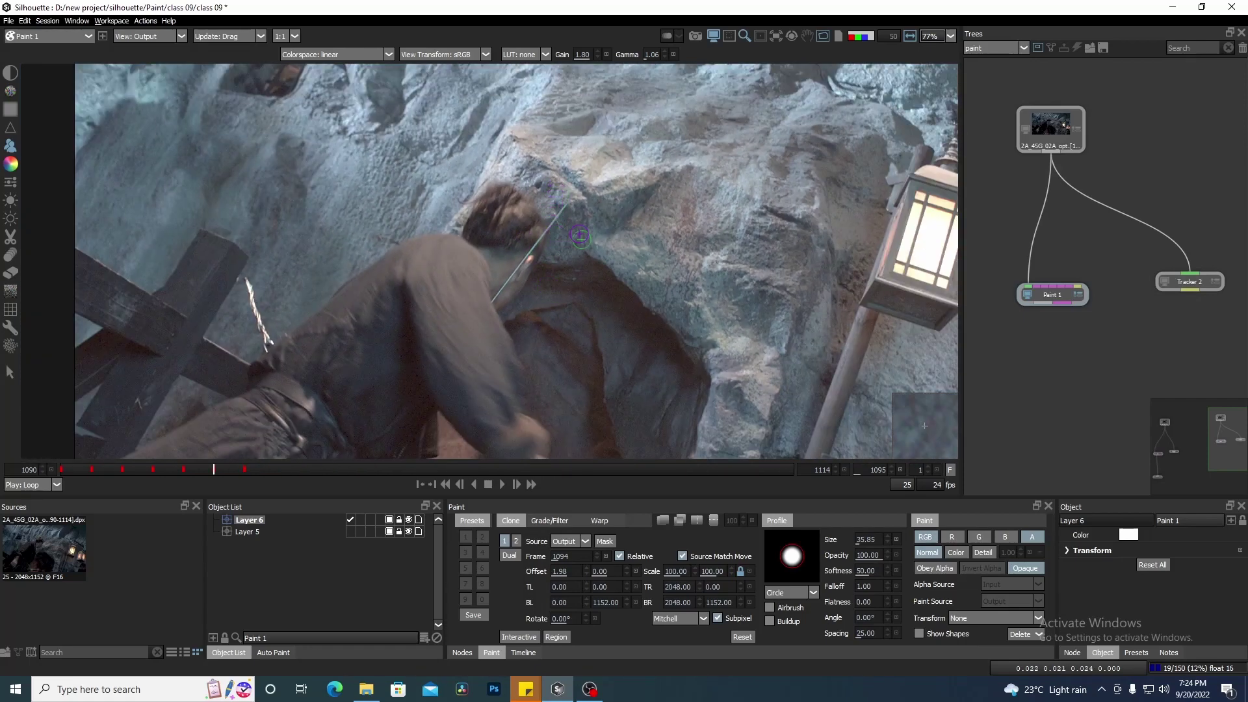
{"action": "scroll", "coordinate": [580, 236], "scroll_direction": "down", "scroll_amount": 1}
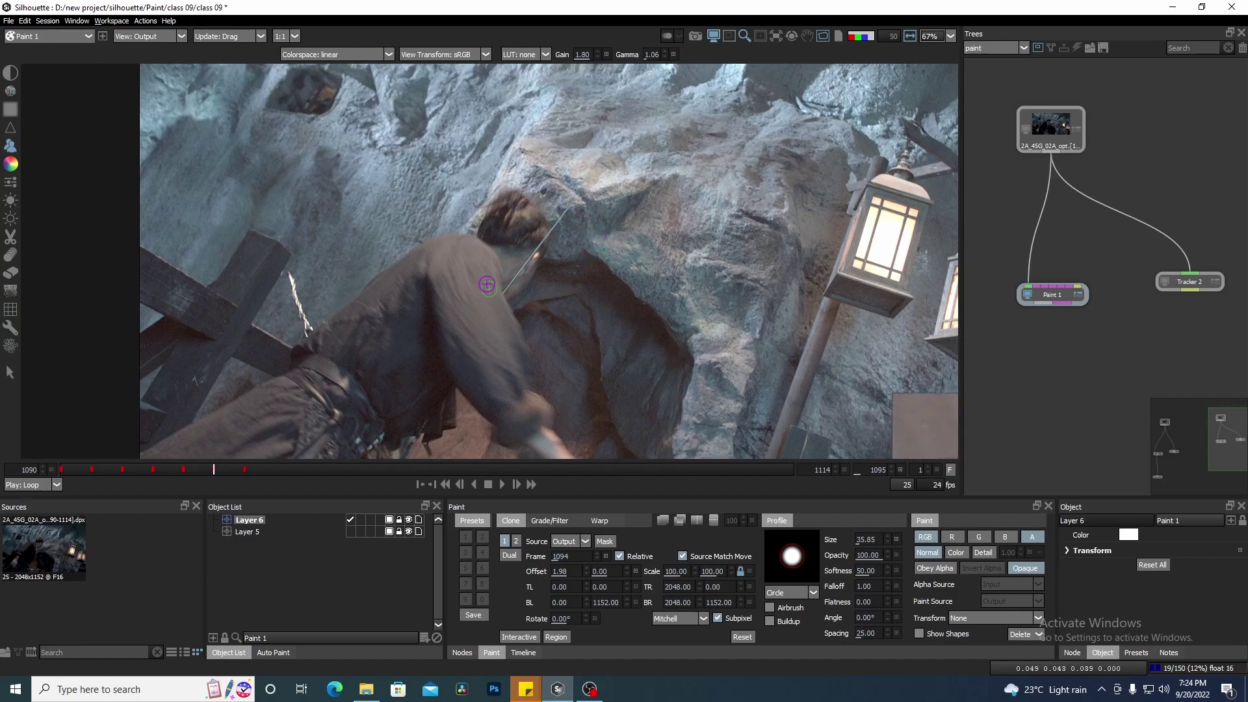
{"action": "left_click_drag", "start_coordinate": [566, 250], "coordinate": [573, 265]}
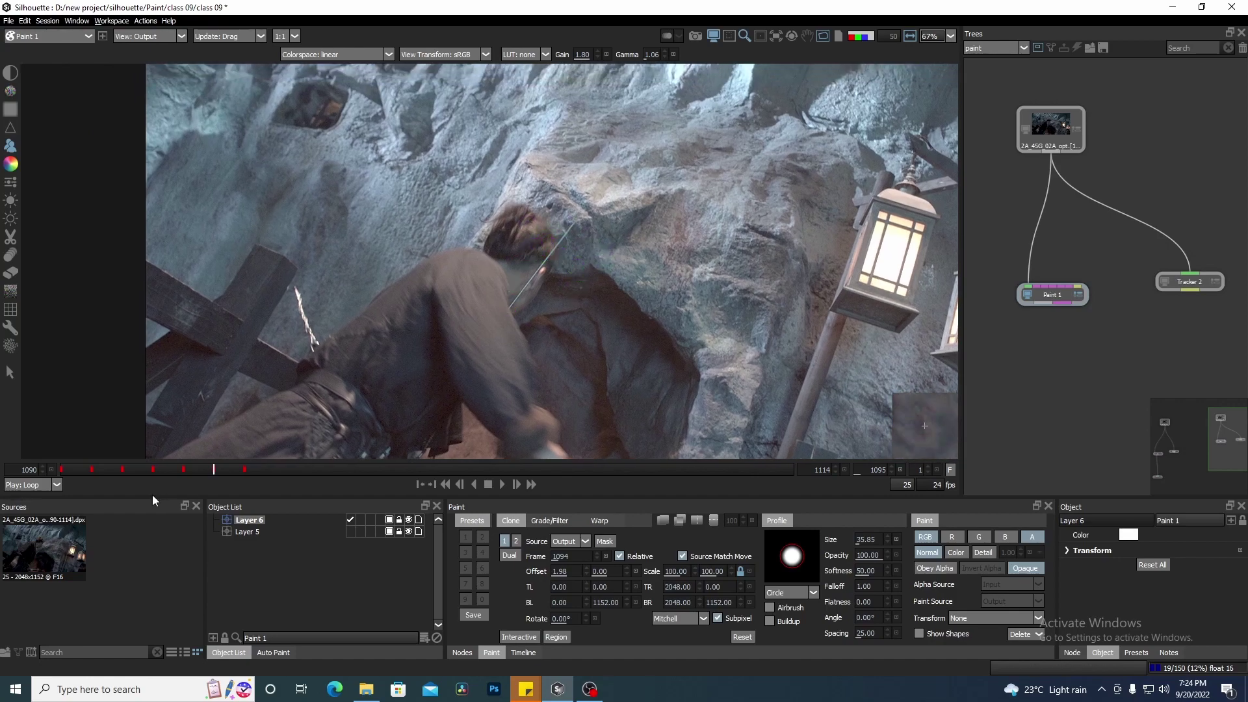
Step through the frames from 1090 to 1098 and back, examining how the thin wire crosses the actor's head and the rock
{"action": "mouse_move", "coordinate": [217, 469]}
{"action": "left_mouse_down"}
{"action": "mouse_move", "coordinate": [251, 471]}
{"action": "mouse_move", "coordinate": [61, 469]}
{"action": "left_mouse_up"}
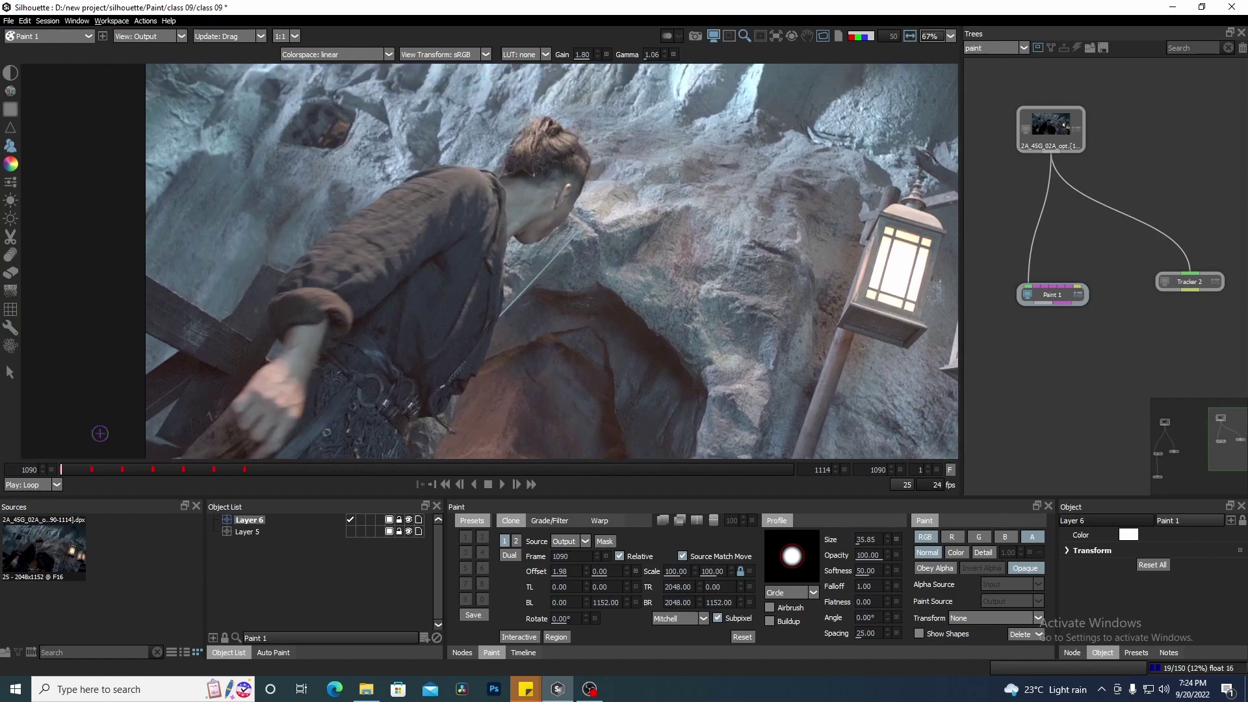
{"action": "scroll", "coordinate": [580, 212], "scroll_direction": "up", "scroll_amount": 3}
{"action": "scroll", "coordinate": [580, 211], "scroll_direction": "up", "scroll_amount": 4}
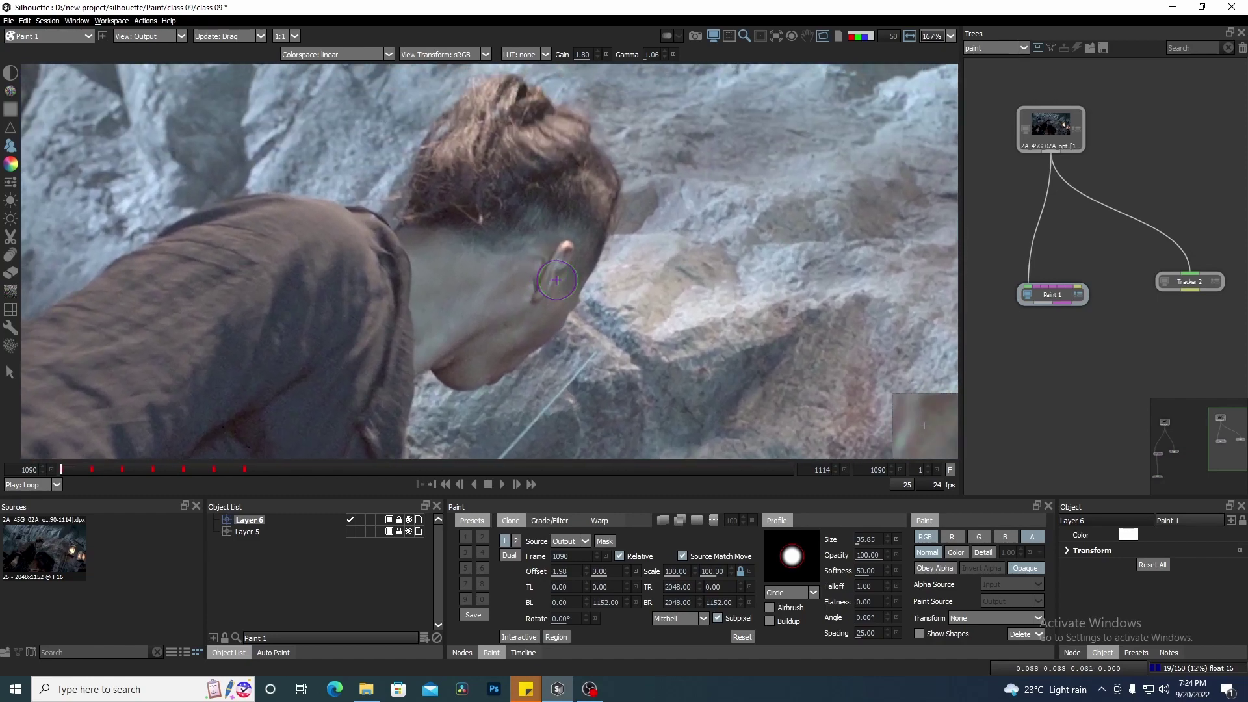
{"action": "key", "text": "x"}
{"action": "key", "text": "x"}
{"action": "key", "text": "x"}
{"action": "key", "text": "x"}
{"action": "key", "text": "x"}
{"action": "key", "text": "x"}
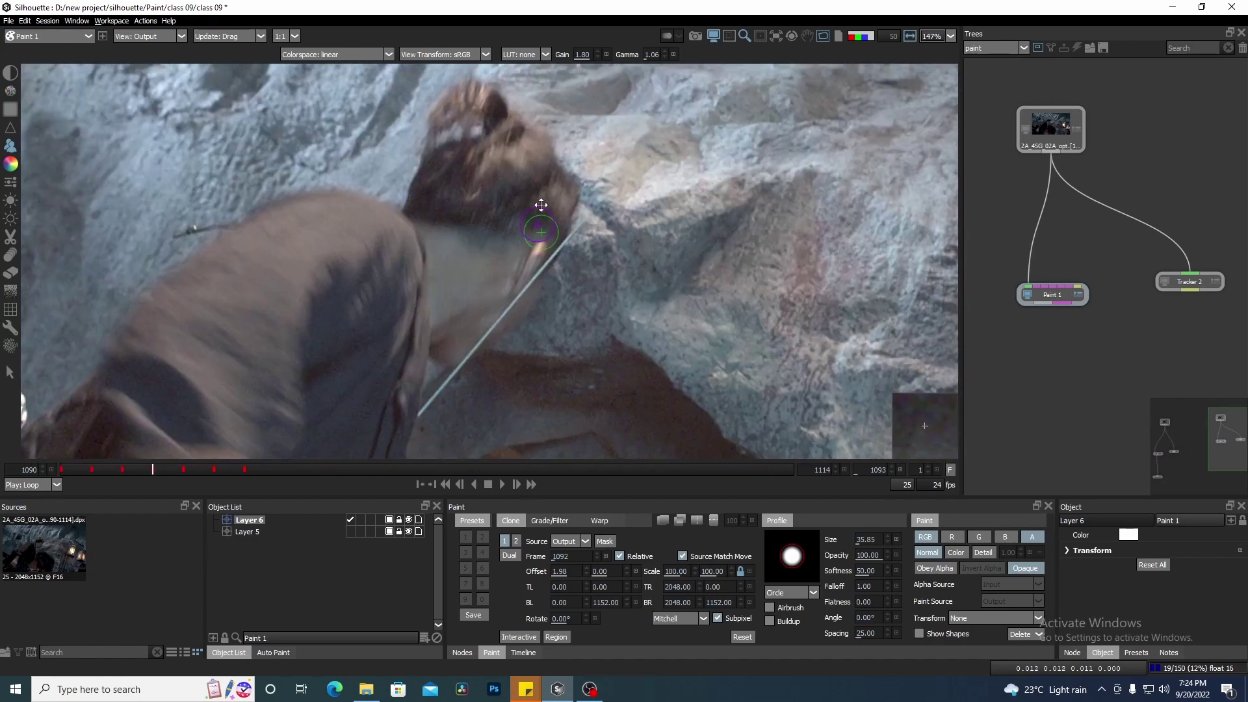
{"action": "key", "text": "Left"}
{"action": "key", "text": "Left"}
{"action": "key", "text": "Left"}
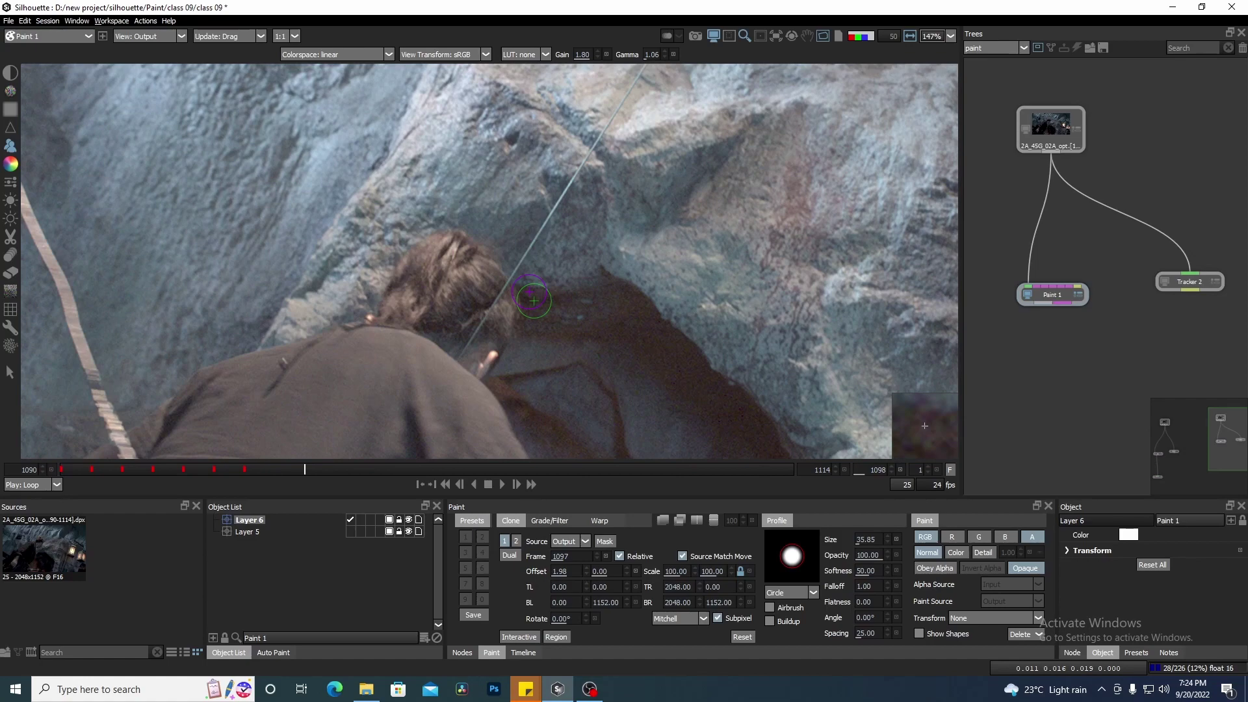
{"action": "key", "text": "Left"}
{"action": "key", "text": "Left"}
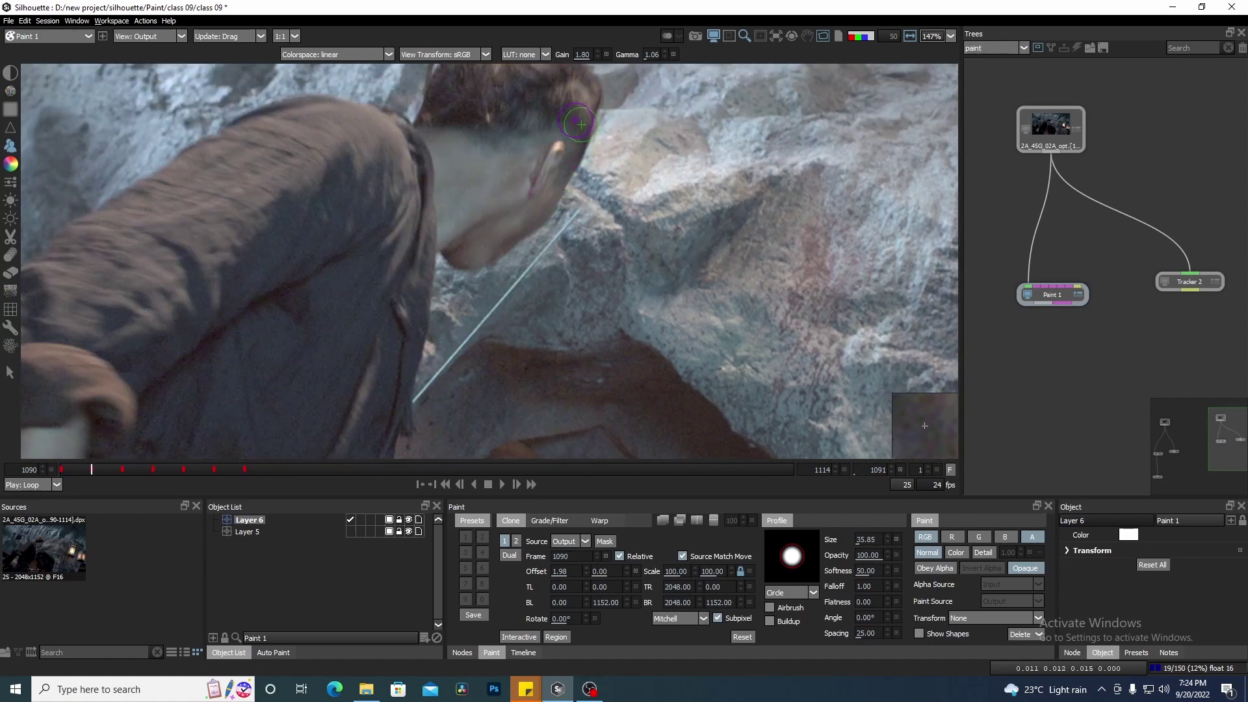
Compare frames 1091 and 1092 close up around the thin wire beneath the actor's chin
{"action": "left_click_drag", "start_coordinate": [569, 195], "coordinate": [607, 291]}
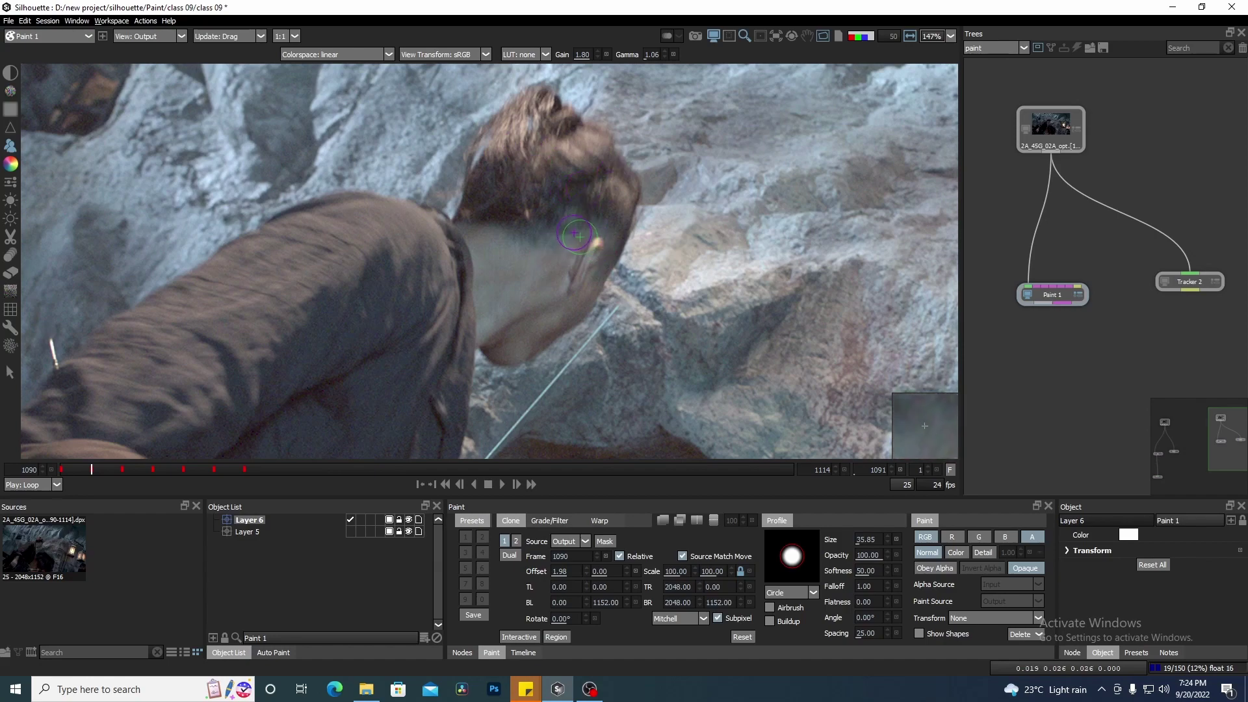
{"action": "scroll", "coordinate": [596, 238], "scroll_direction": "down", "scroll_amount": 2}
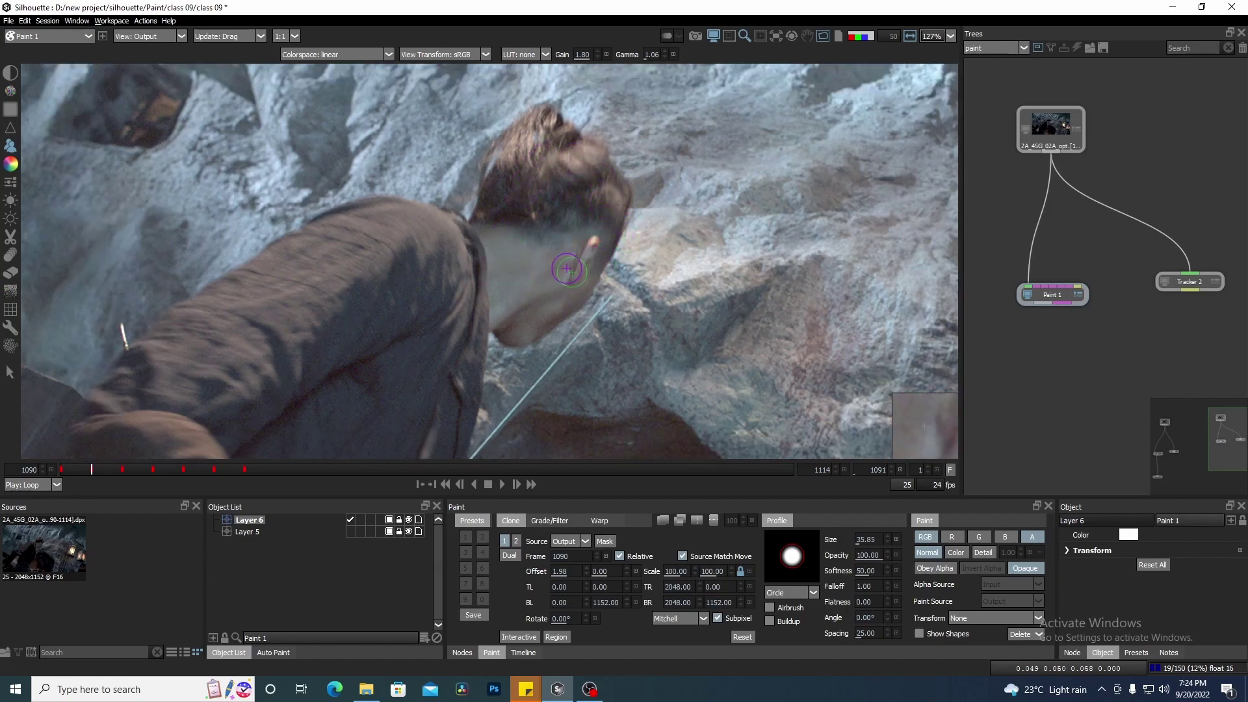
{"action": "scroll", "coordinate": [567, 268], "scroll_direction": "down", "scroll_amount": 3}
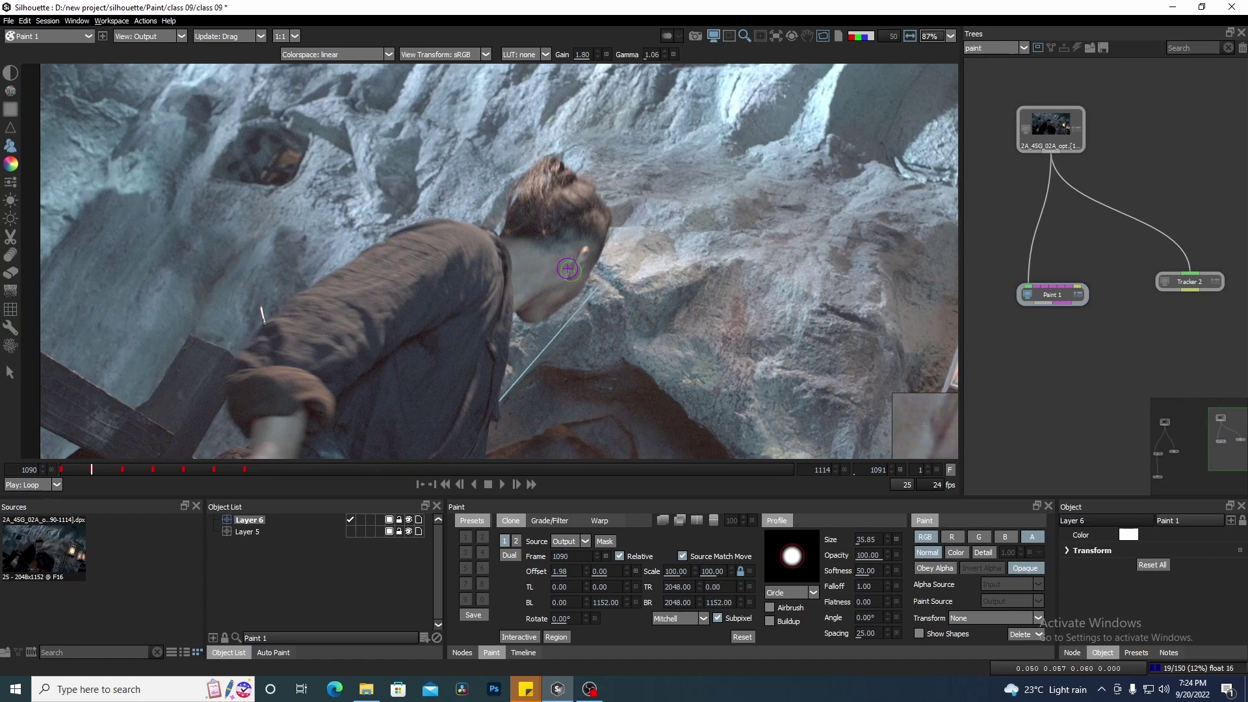
{"action": "scroll", "coordinate": [544, 278], "scroll_direction": "up", "scroll_amount": 3}
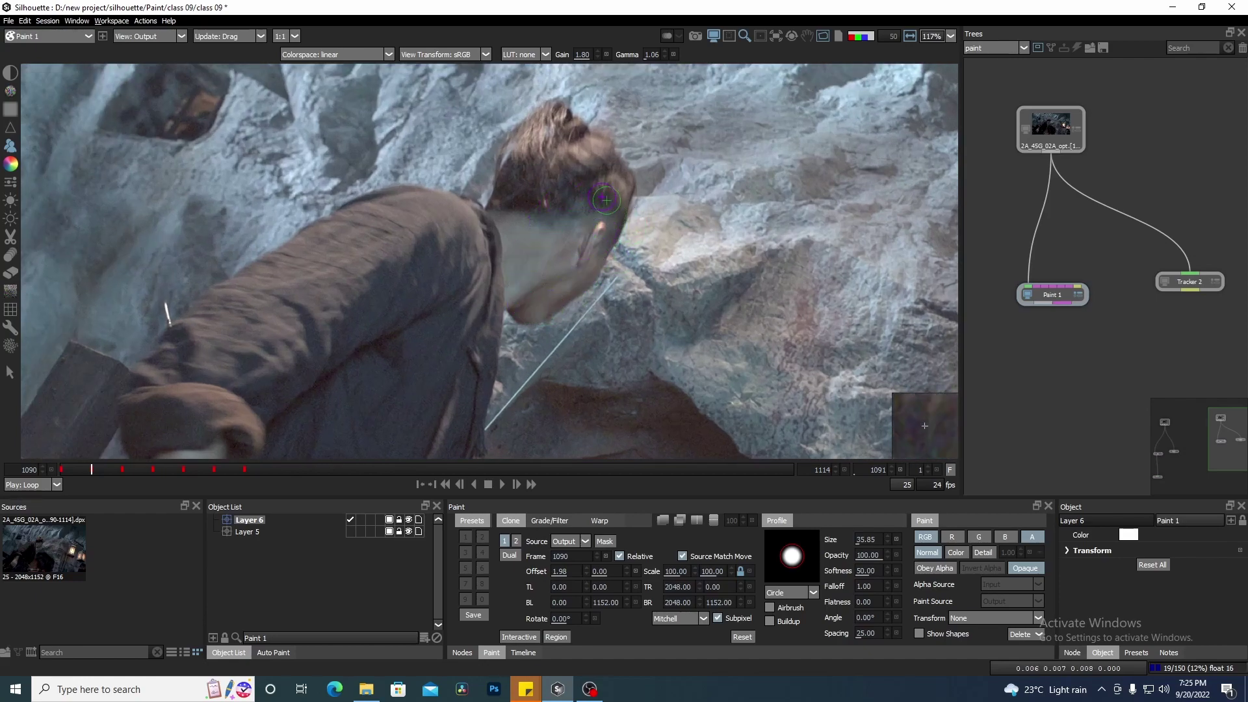
{"action": "left_click_drag", "start_coordinate": [579, 280], "coordinate": [580, 242]}
{"action": "key", "text": "x"}
{"action": "key", "text": "z"}
{"action": "scroll", "coordinate": [601, 293], "scroll_direction": "up", "scroll_amount": 5}
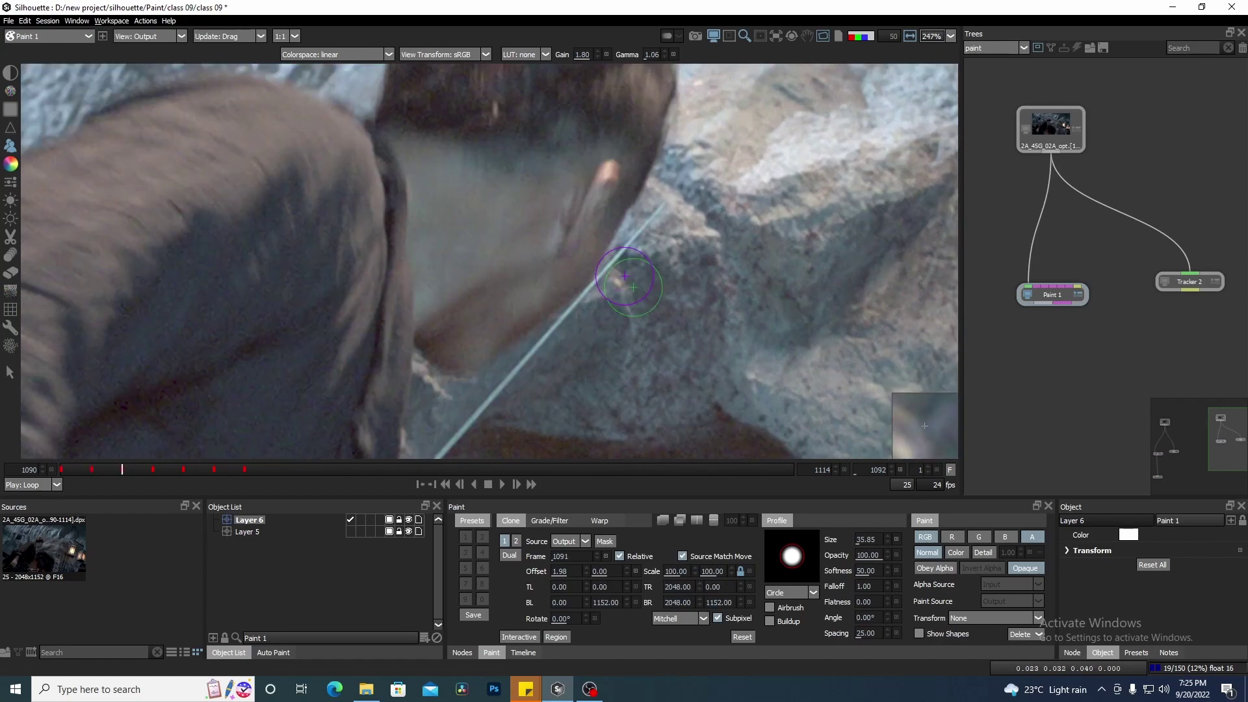
{"action": "scroll", "coordinate": [605, 289], "scroll_direction": "down", "scroll_amount": 3}
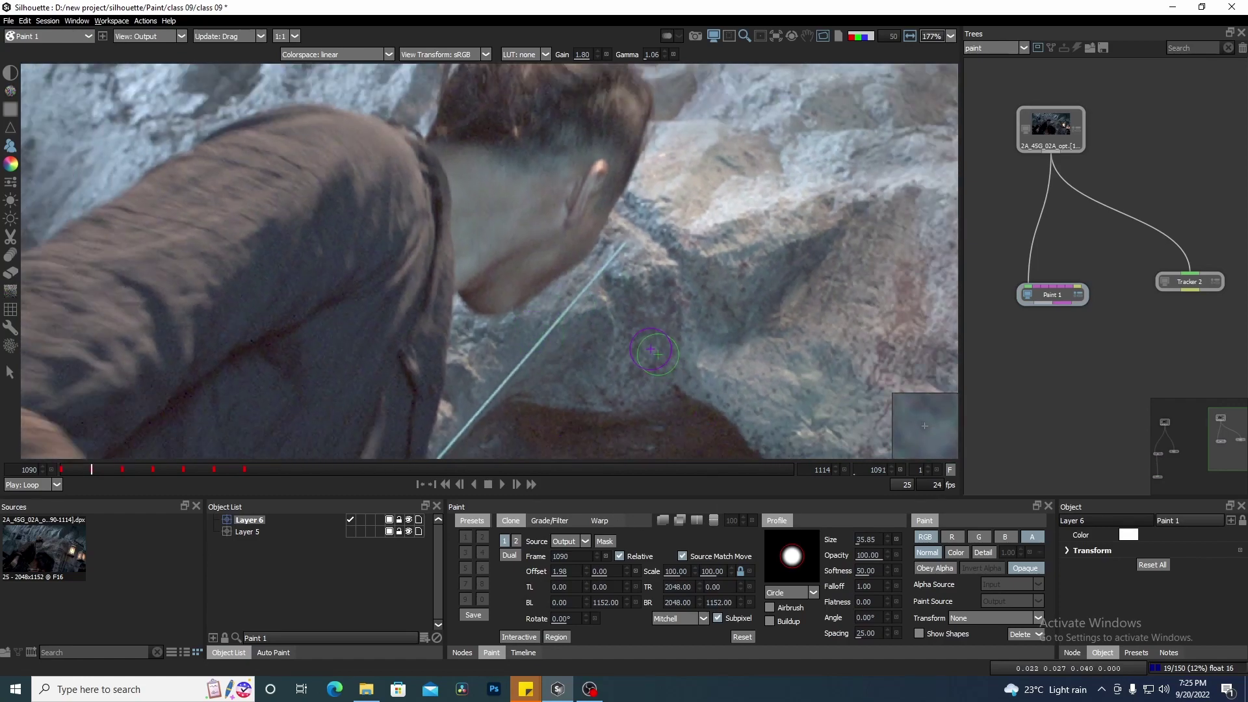
{"action": "key", "text": "x"}
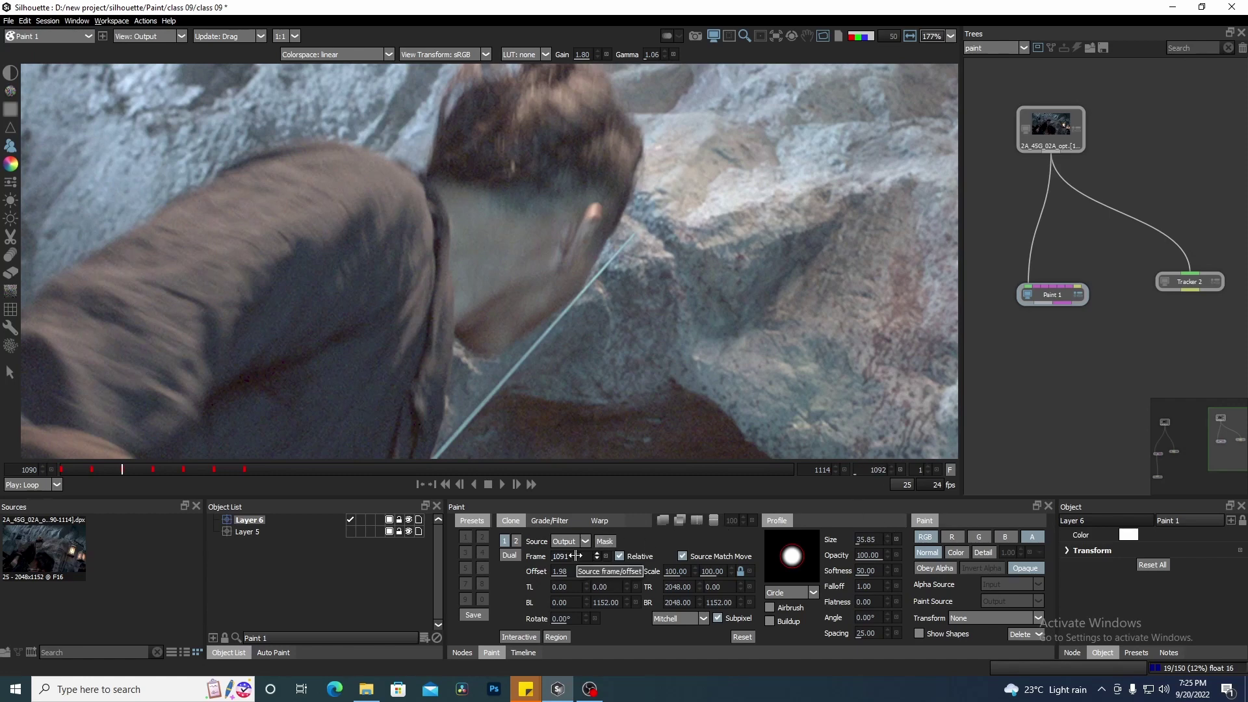
{"action": "left_click_drag", "start_coordinate": [502, 219], "coordinate": [532, 253]}
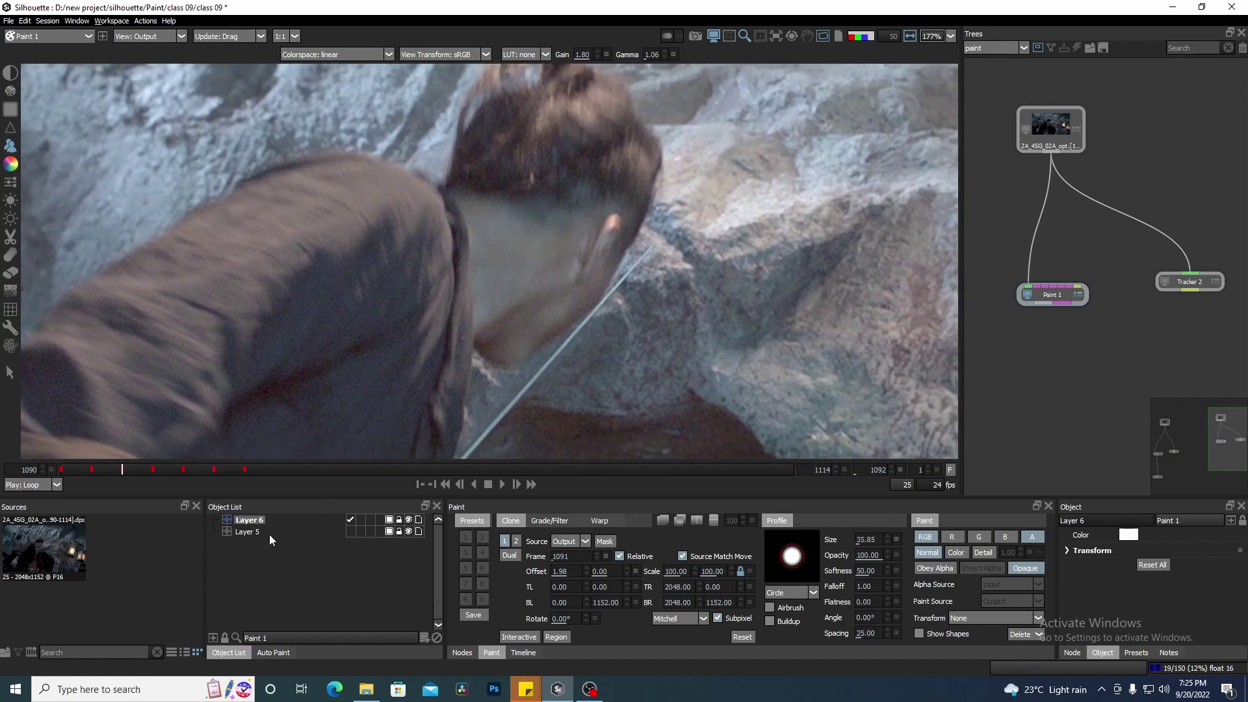
Deselect the layer and align the onion-skinned clone source to the actor's head on frame 1092 with an offset of 0.85, -44.45
{"action": "left_click", "coordinate": [275, 560]}
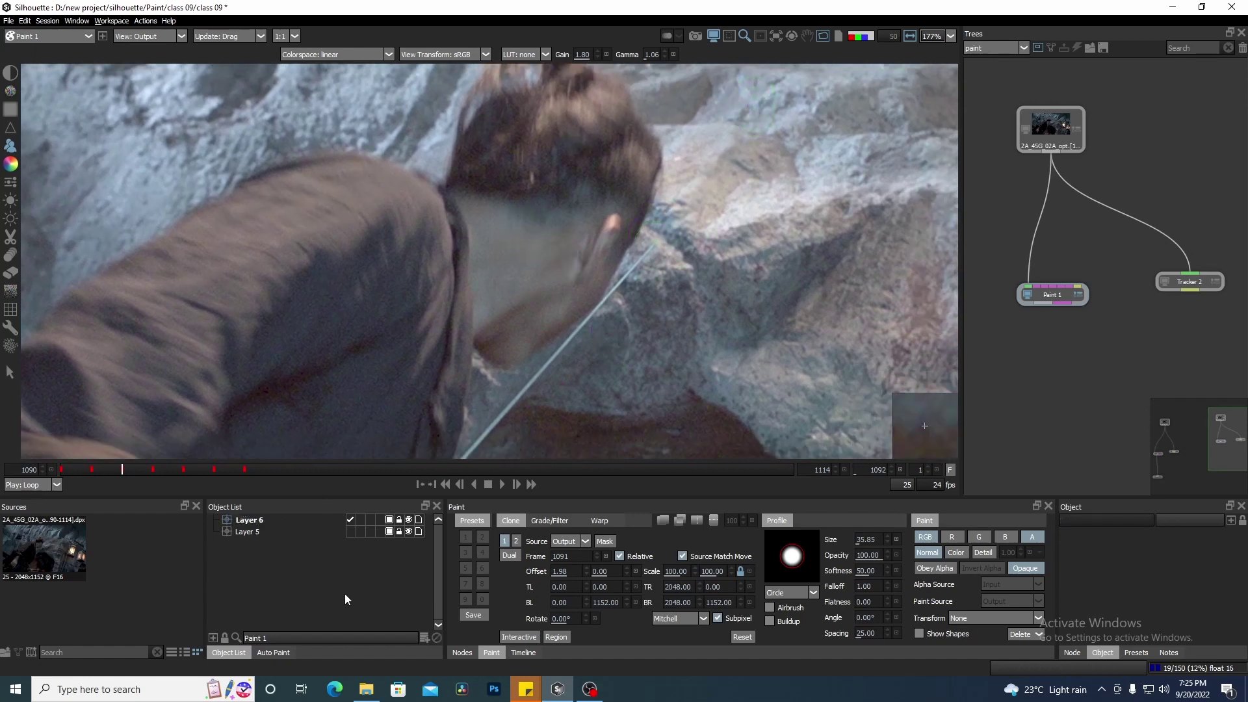
{"action": "key", "text": "o"}
{"action": "key", "text": "o"}
{"action": "key", "text": "o"}
{"action": "key", "text": "o"}
{"action": "key", "text": "o"}
{"action": "key", "text": "o"}
{"action": "key", "text": "o"}
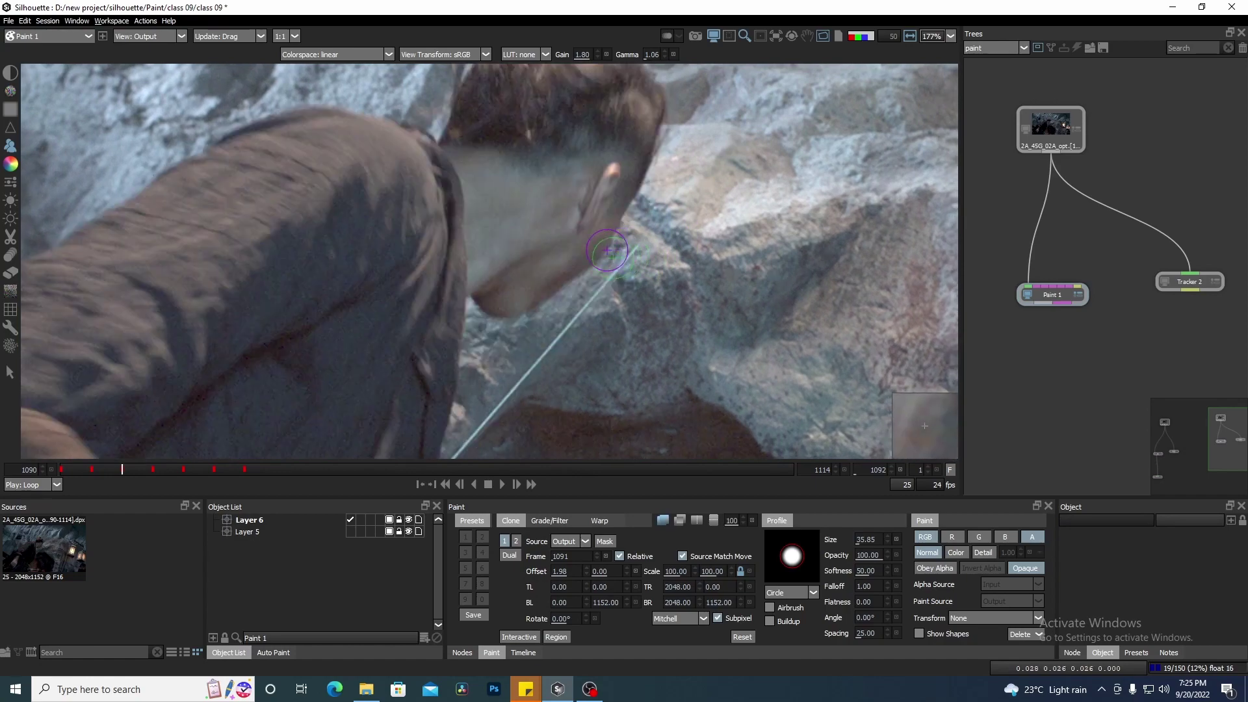
{"action": "key", "text": "Down"}
{"action": "key", "text": "Down"}
{"action": "key", "text": "Down"}
{"action": "key", "text": "Down"}
{"action": "key", "text": "Down"}
{"action": "key", "text": "Down"}
{"action": "key", "text": "Down"}
{"action": "key", "text": "Down"}
{"action": "key", "text": "Down"}
{"action": "key", "text": "Down"}
{"action": "key", "text": "Down"}
{"action": "key", "text": "Down"}
{"action": "key", "text": "Down"}
{"action": "key", "text": "Down"}
{"action": "key", "text": "Down"}
{"action": "key", "text": "Down"}
{"action": "key", "text": "Down"}
{"action": "key", "text": "Down"}
{"action": "key", "text": "Down"}
{"action": "key", "text": "Down"}
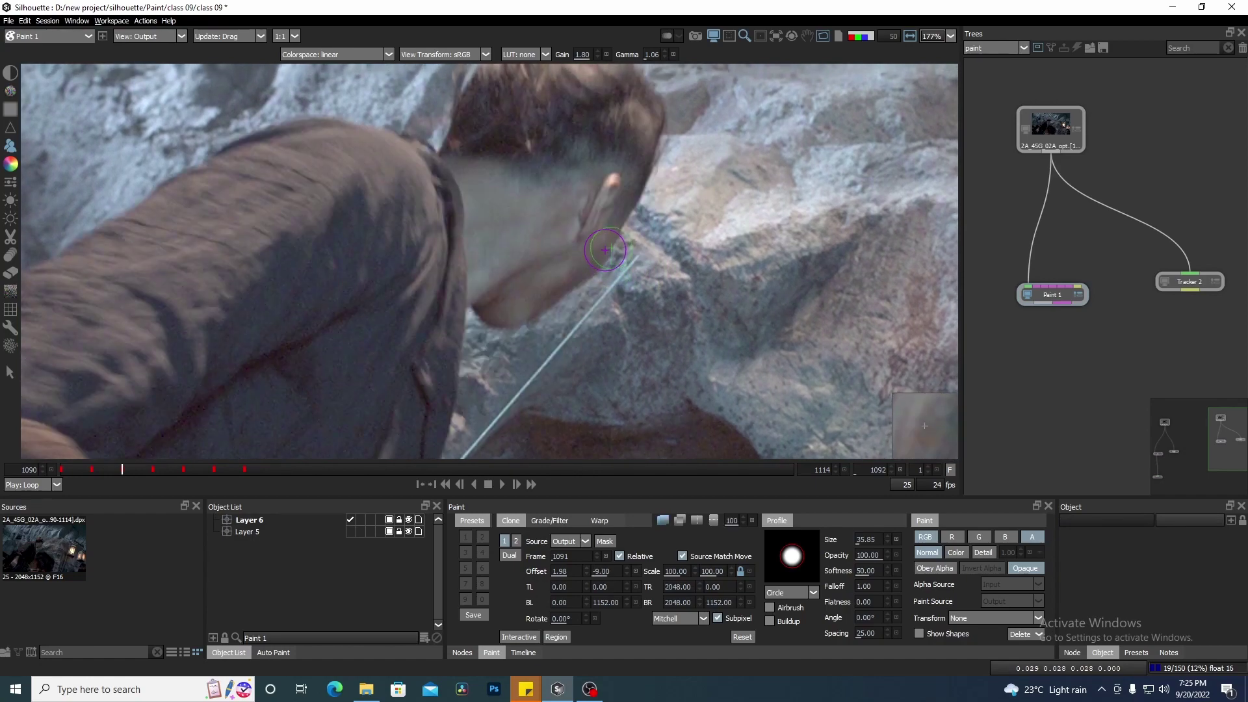
{"action": "key", "text": "o"}
{"action": "key", "text": "o"}
{"action": "key", "text": "o"}
{"action": "key", "text": "Left"}
{"action": "key", "text": "Left"}
{"action": "key", "text": "Left"}
{"action": "key", "text": "Left"}
{"action": "key", "text": "Left"}
{"action": "key", "text": "Left"}
{"action": "key", "text": "Left"}
{"action": "key", "text": "Left"}
{"action": "key", "text": "Left"}
{"action": "key", "text": "Left"}
{"action": "key", "text": "Left"}
{"action": "key", "text": "Left"}
{"action": "key", "text": "Left"}
{"action": "key", "text": "Left"}
{"action": "key", "text": "Left"}
{"action": "key", "text": "Left"}
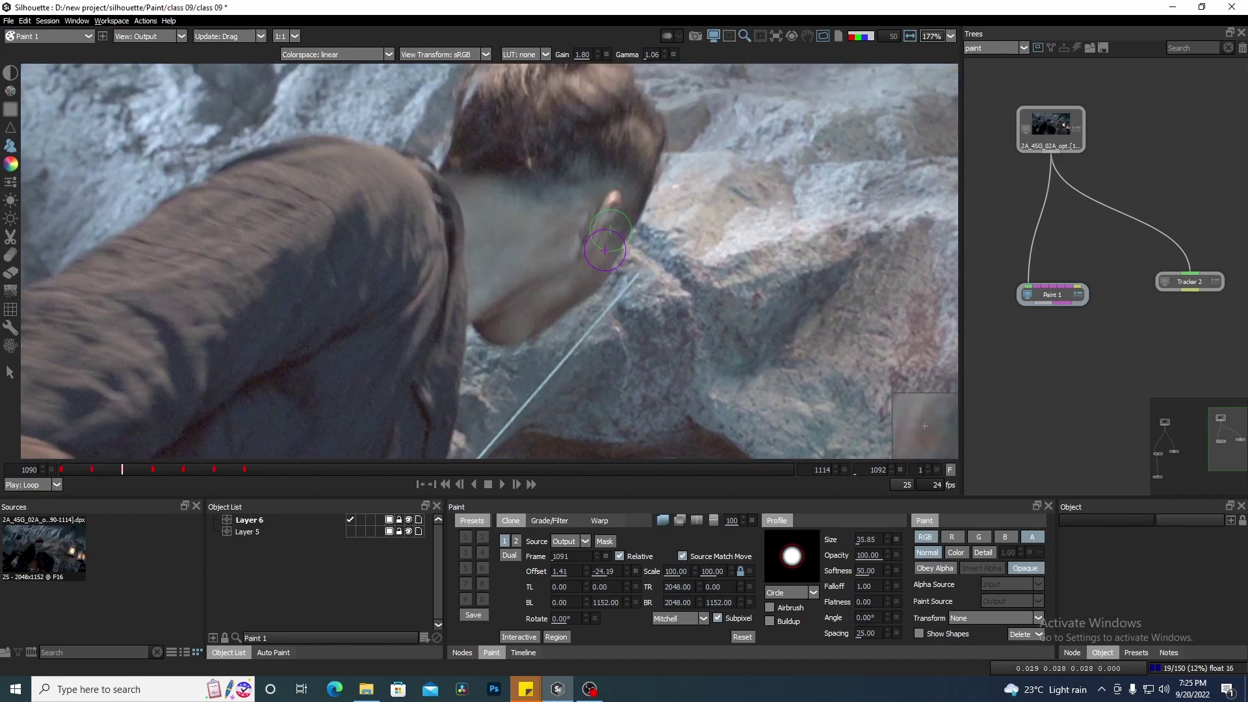
{"action": "key", "text": "Up"}
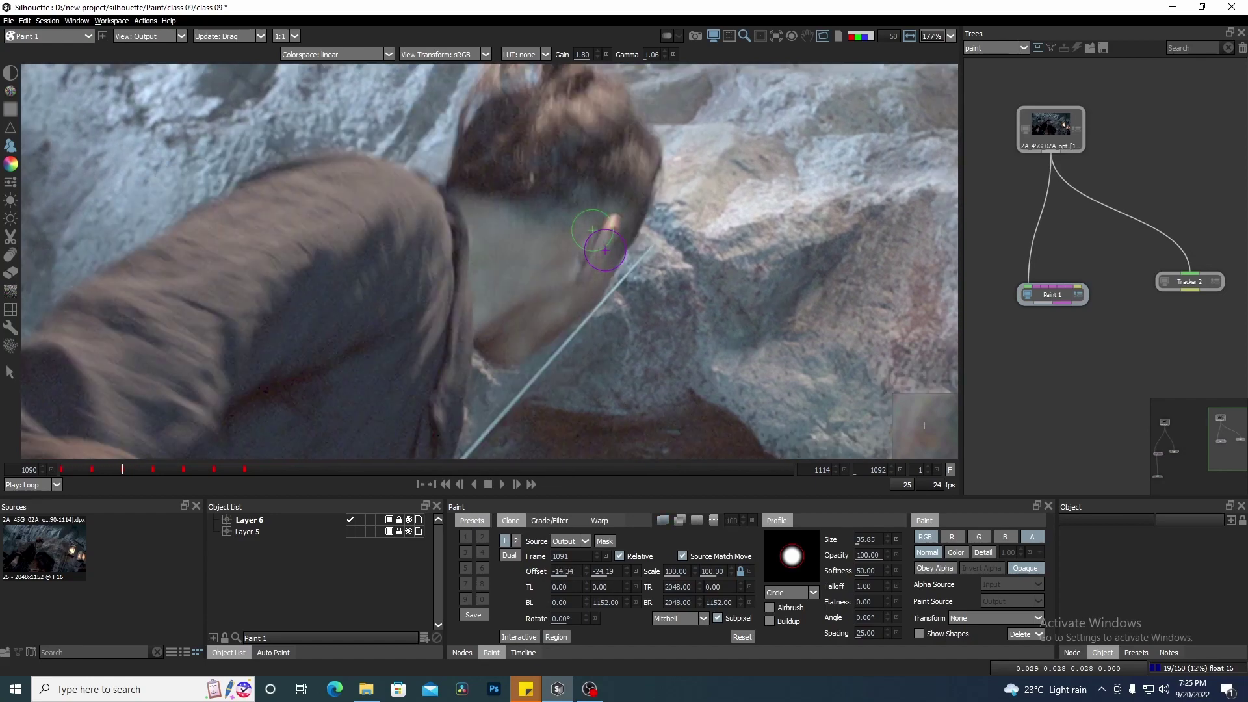
{"action": "key", "text": "Up"}
{"action": "key", "text": "Up"}
{"action": "key", "text": "Up"}
{"action": "key", "text": "Up"}
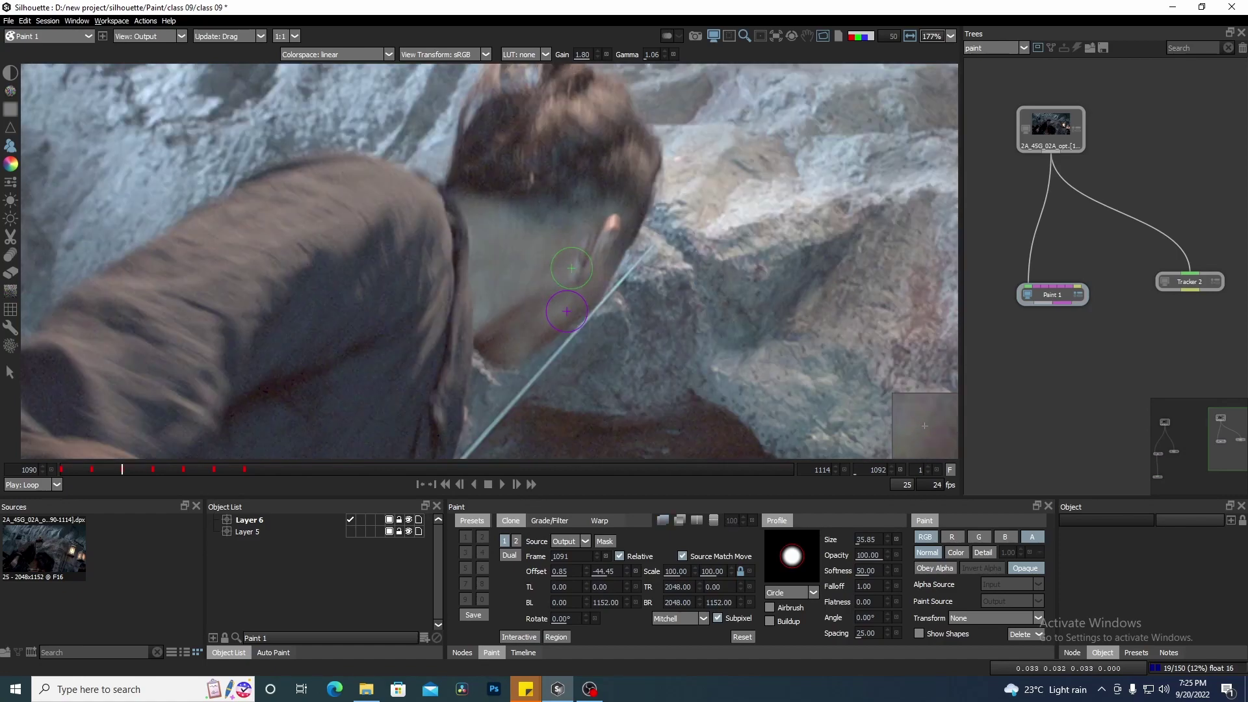
Scale the clone source to 99 and fine-tune its offset to 5.31, -40.63 against the actor's jaw on frame 1092
{"action": "left_click", "coordinate": [732, 575]}
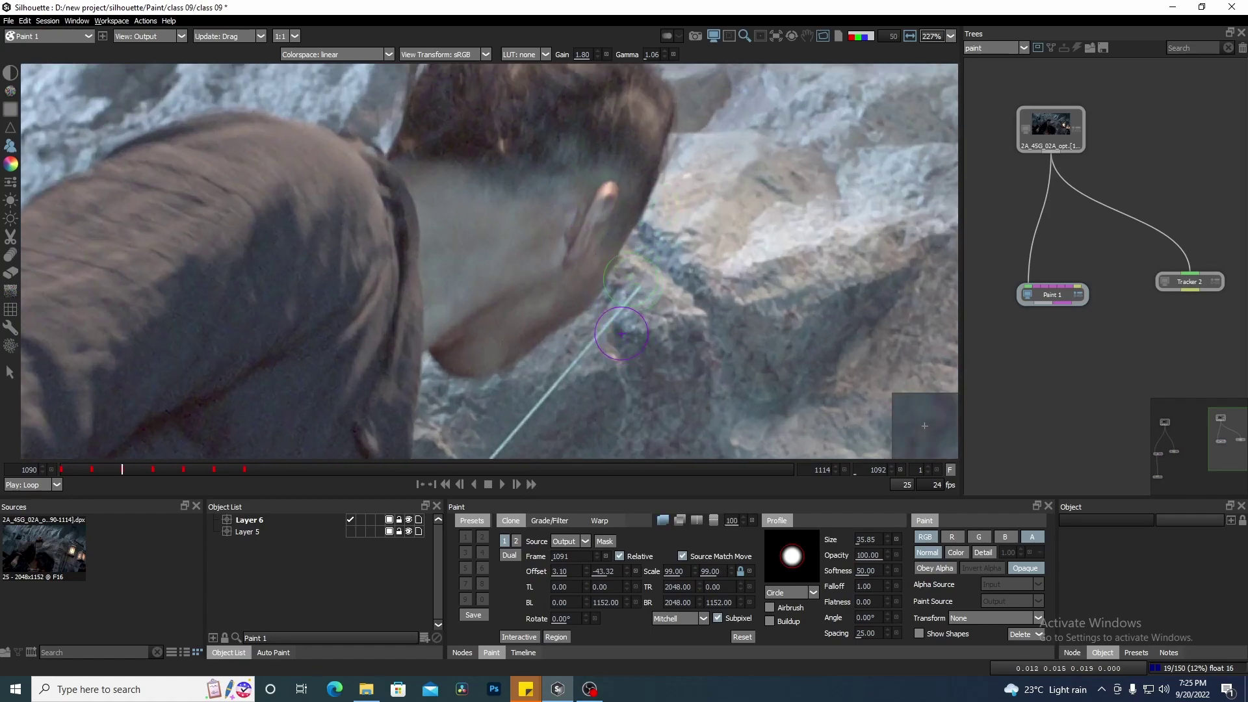
{"action": "scroll", "coordinate": [620, 333], "scroll_direction": "up", "scroll_amount": 4}
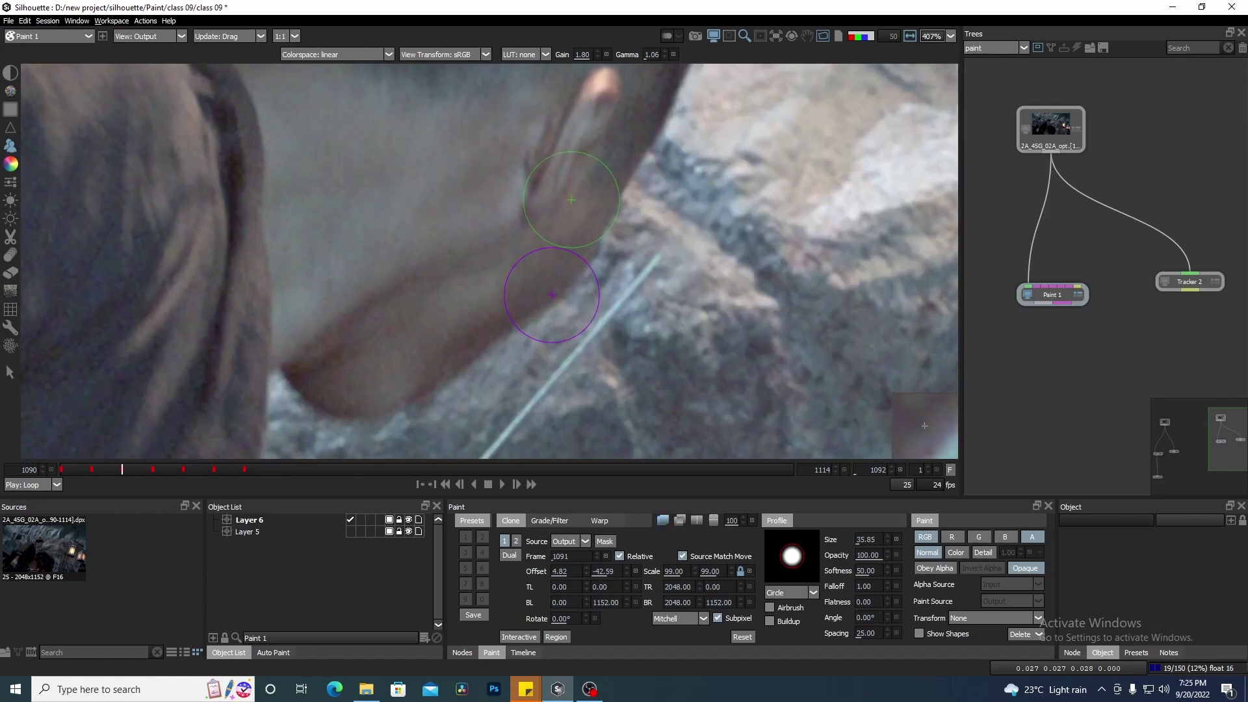
{"action": "key", "text": "Down"}
{"action": "key", "text": "Down"}
{"action": "key", "text": "Down"}
{"action": "key", "text": "Down"}
{"action": "key", "text": "Down"}
{"action": "key", "text": "Down"}
{"action": "key", "text": "Down"}
{"action": "key", "text": "Down"}
{"action": "key", "text": "Down"}
{"action": "key", "text": "Right"}
{"action": "key", "text": "Right"}
{"action": "key", "text": "o"}
{"action": "key", "text": "o"}
{"action": "key", "text": "o"}
{"action": "key", "text": "o"}
{"action": "key", "text": "o"}
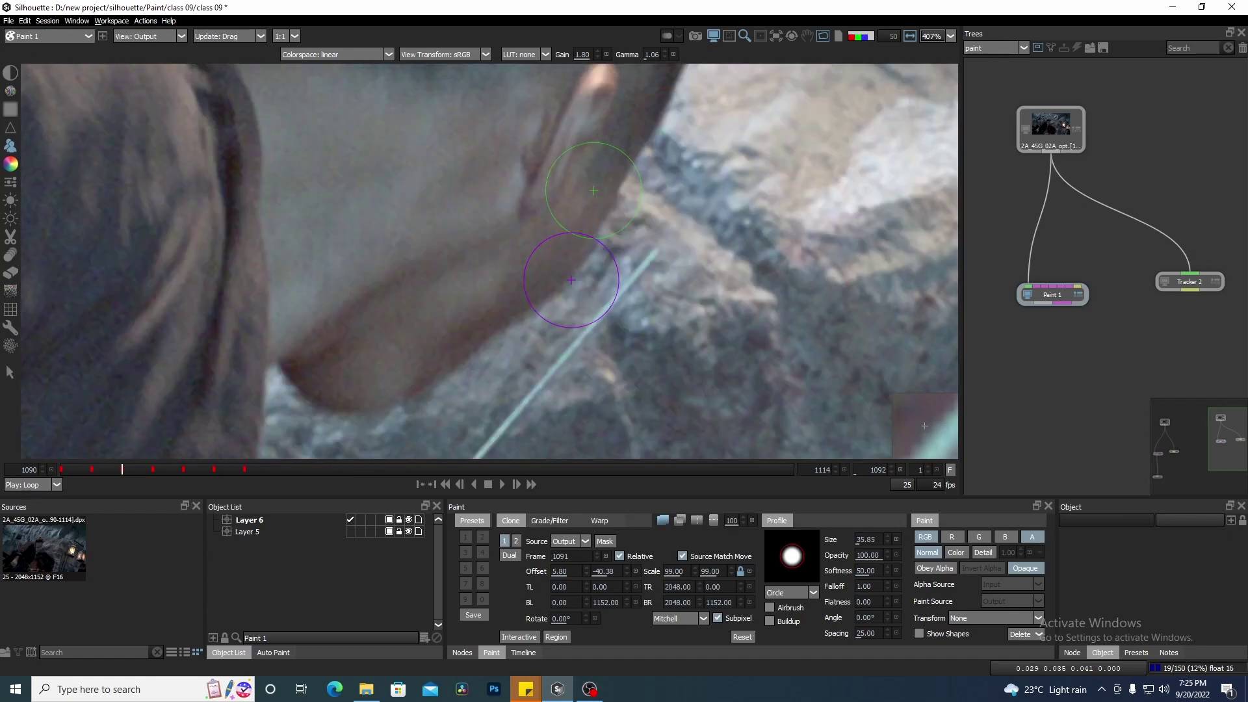
{"action": "key", "text": "Left"}
Clone-paint the thin wire off the actor's jaw on frame 1092 with a brush size of 17.21 and check the result
{"action": "mouse_move", "coordinate": [571, 280]}
{"action": "left_mouse_down"}
{"action": "mouse_move", "coordinate": [528, 283]}
{"action": "mouse_move", "coordinate": [572, 280]}
{"action": "mouse_move", "coordinate": [549, 307]}
{"action": "mouse_move", "coordinate": [610, 253]}
{"action": "left_mouse_up"}
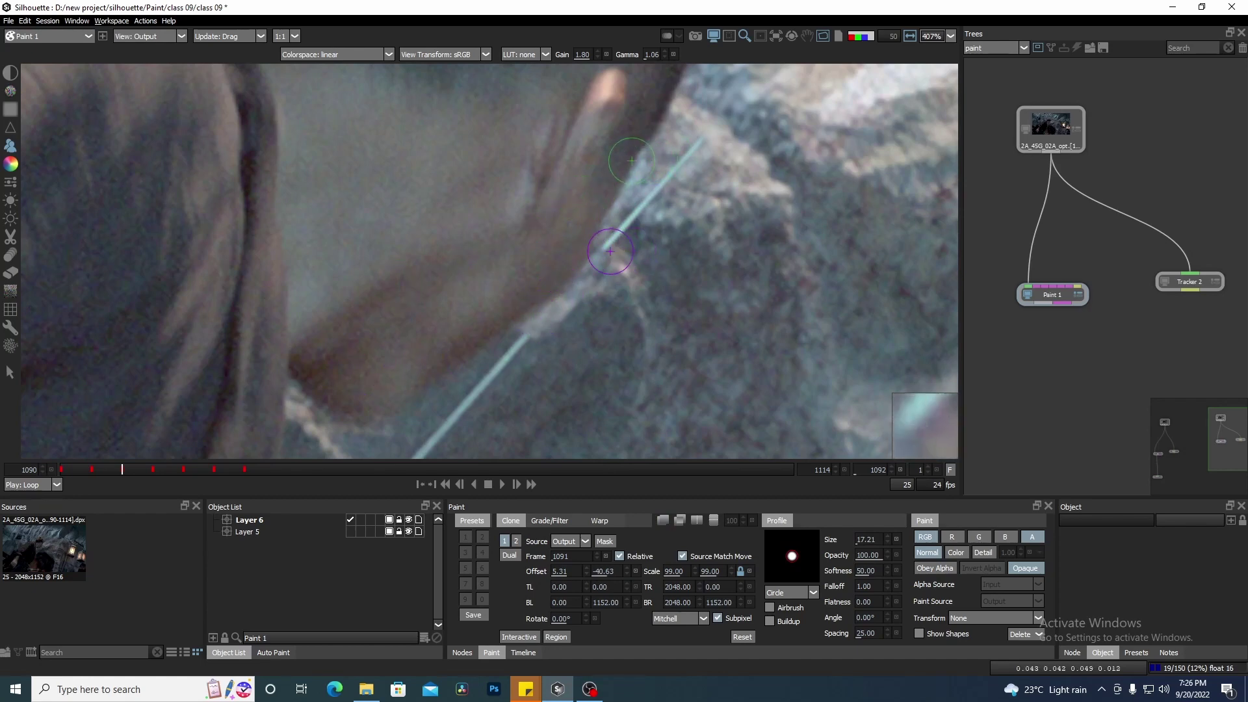
{"action": "scroll", "coordinate": [612, 250], "scroll_direction": "down", "scroll_amount": 3}
{"action": "scroll", "coordinate": [629, 328], "scroll_direction": "down", "scroll_amount": 2}
{"action": "scroll", "coordinate": [630, 317], "scroll_direction": "down", "scroll_amount": 1}
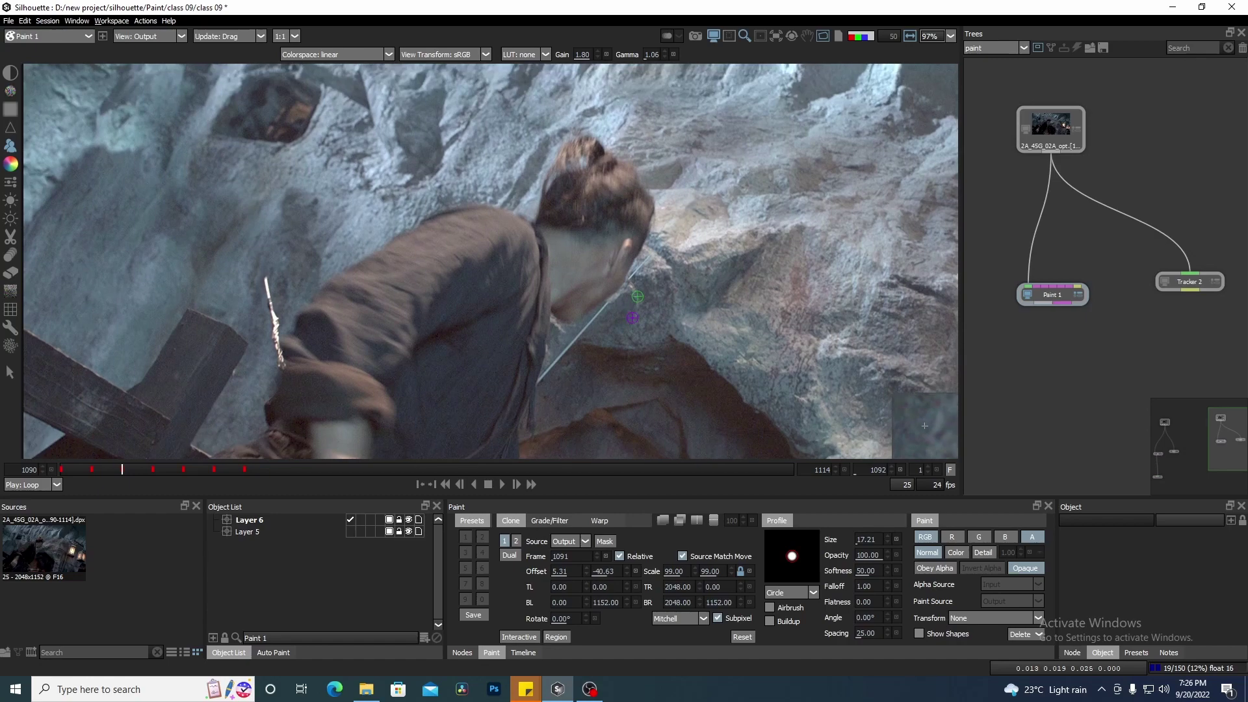
{"action": "scroll", "coordinate": [630, 318], "scroll_direction": "up", "scroll_amount": 3}
Go to frame 1093 and align the overlaid clone source to the actor's face with an offset of 5.77, -55.78
{"action": "key", "text": "Right"}
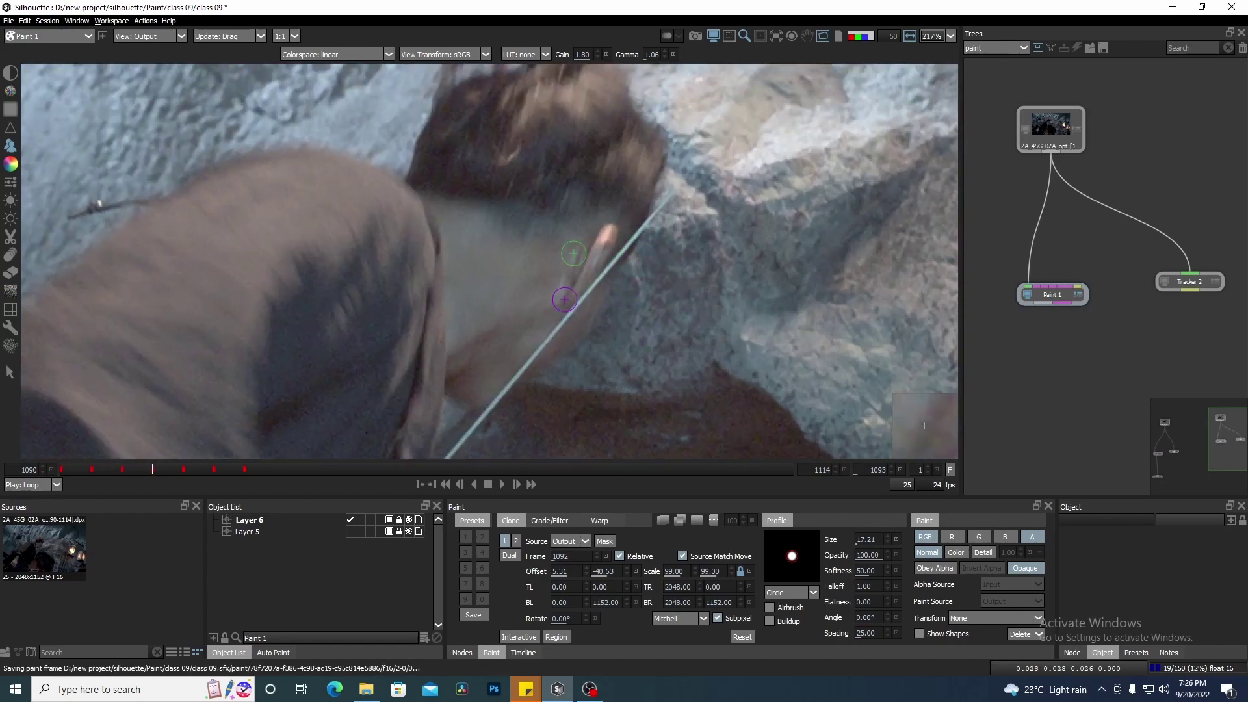
{"action": "left_click_drag", "start_coordinate": [564, 299], "coordinate": [618, 271]}
{"action": "key", "text": "o"}
{"action": "key", "text": "o"}
{"action": "key", "text": "o"}
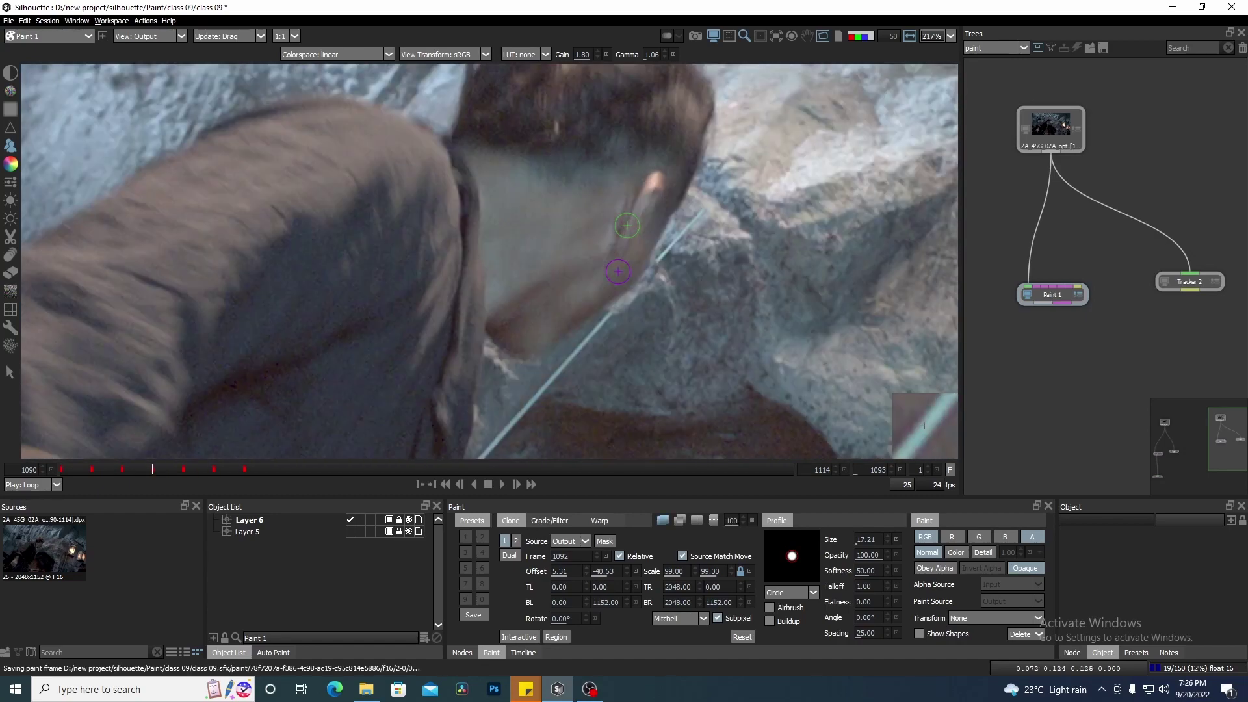
{"action": "left_click_drag", "start_coordinate": [618, 272], "coordinate": [618, 251]}
{"action": "key", "text": "o"}
{"action": "key", "text": "o"}
{"action": "key", "text": "o"}
{"action": "key", "text": "o"}
{"action": "key", "text": "o"}
{"action": "key", "text": "o"}
{"action": "key", "text": "o"}
{"action": "key", "text": "o"}
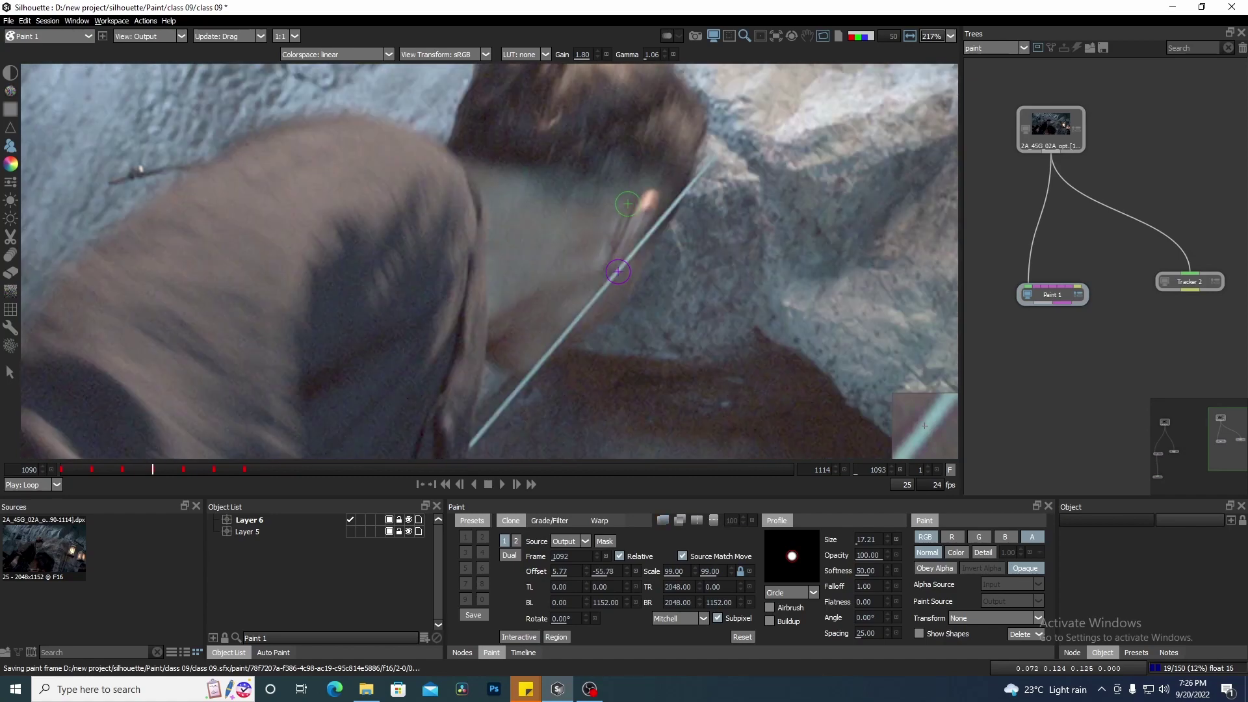
Scale the clone source to 98 and adjust its offset to 9.90, -52.57 on frame 1093
{"action": "left_click", "coordinate": [732, 575]}
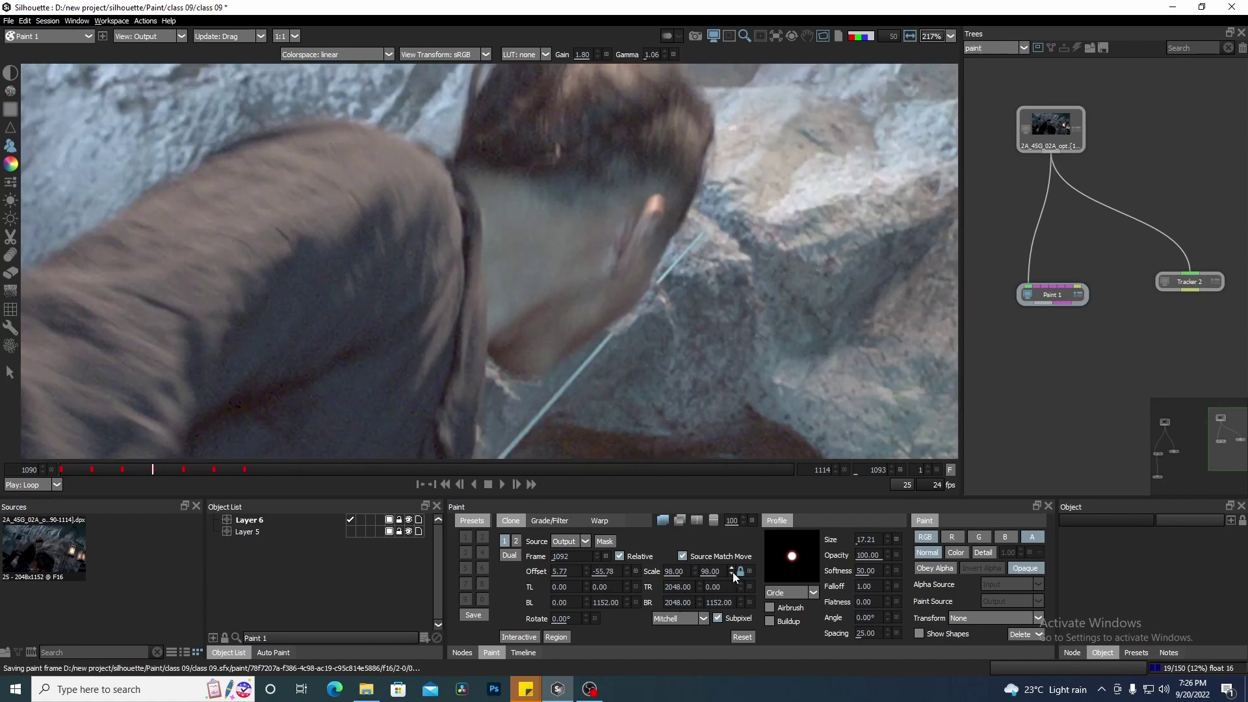
{"action": "left_click_drag", "start_coordinate": [676, 259], "coordinate": [682, 264]}
{"action": "key", "text": "o"}
{"action": "key", "text": "o"}
{"action": "key", "text": "o"}
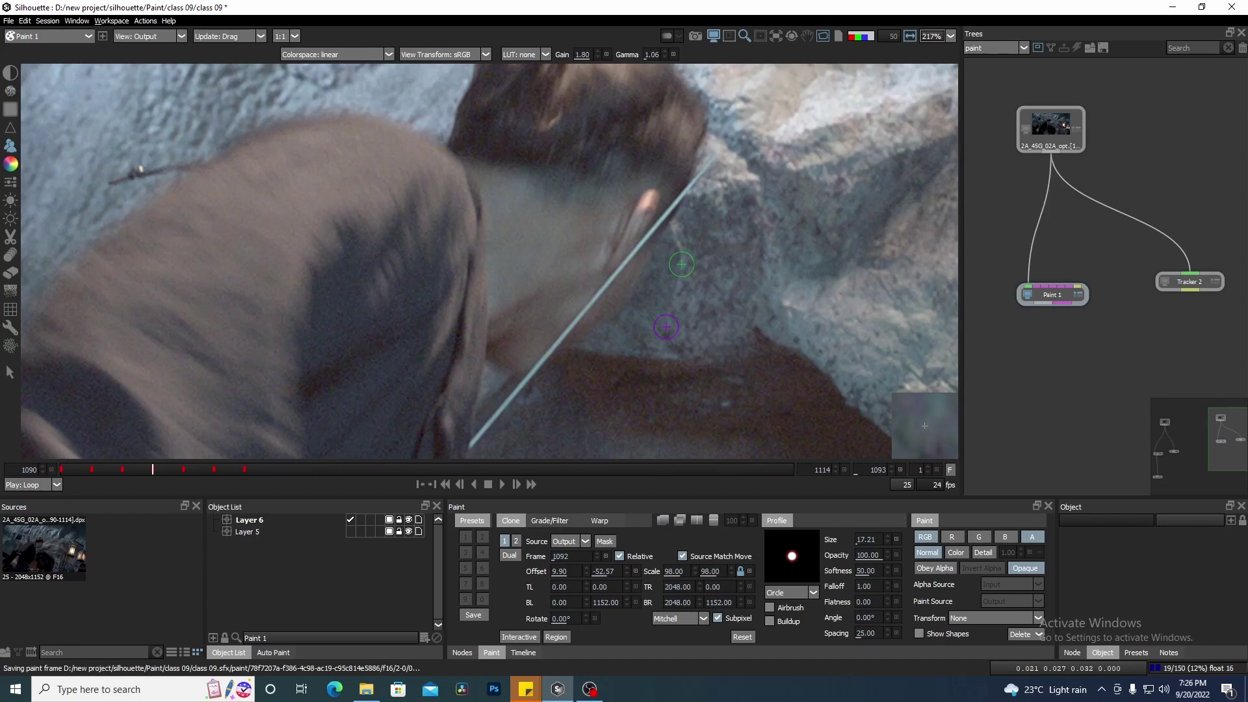
Clone-paint the thin wire off the actor's ear, cheek and jaw on frame 1093
{"action": "scroll", "coordinate": [590, 286], "scroll_direction": "up", "scroll_amount": 2}
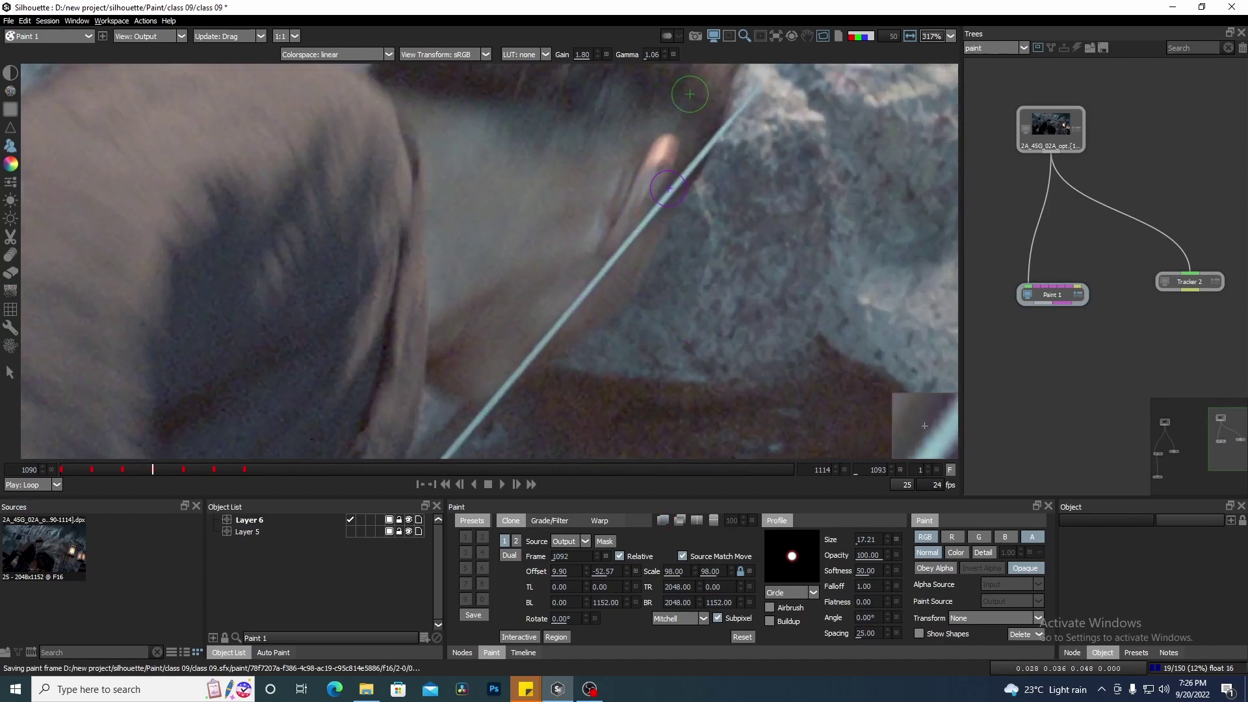
{"action": "key", "text": "z"}
{"action": "key", "text": "x"}
{"action": "key", "text": "z"}
{"action": "key", "text": "x"}
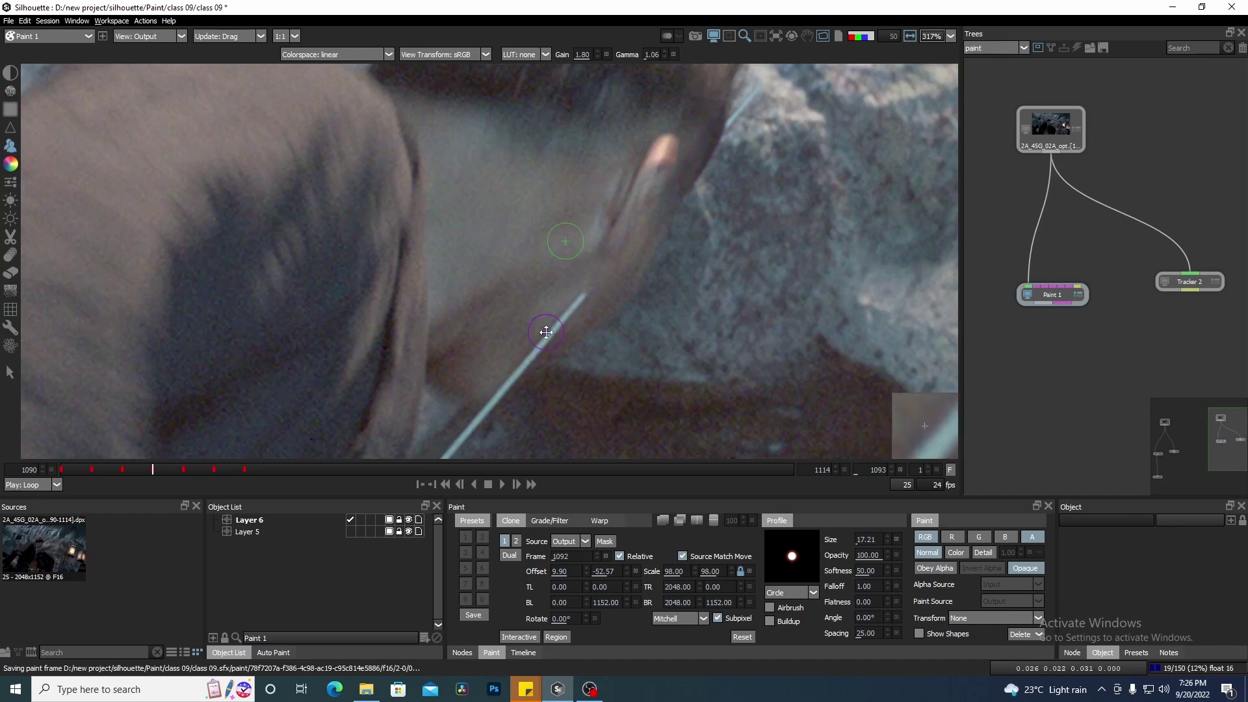
{"action": "left_click_drag", "start_coordinate": [546, 333], "coordinate": [670, 212]}
{"action": "key", "text": "z"}
{"action": "key", "text": "x"}
{"action": "key", "text": "z"}
{"action": "key", "text": "x"}
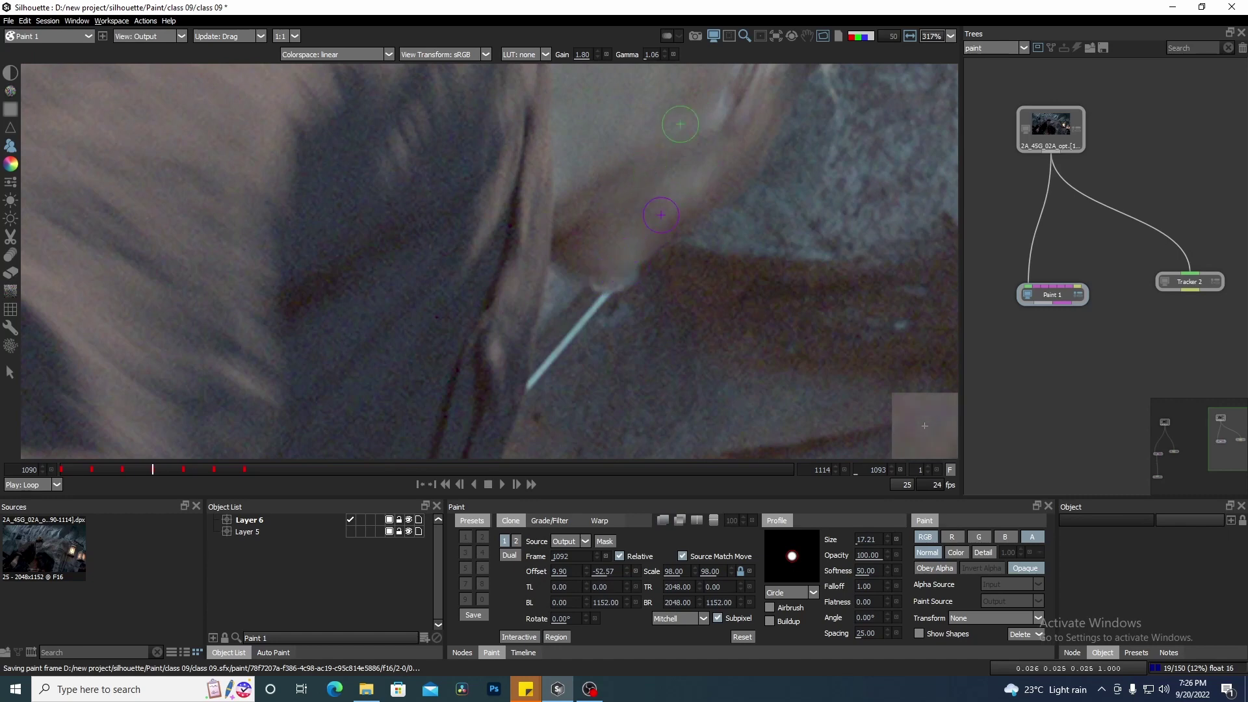
Undo the last clone stroke at the chin on frame 1093 and repaint the wire along the jaw edge
{"action": "key", "text": "ctrl+z"}
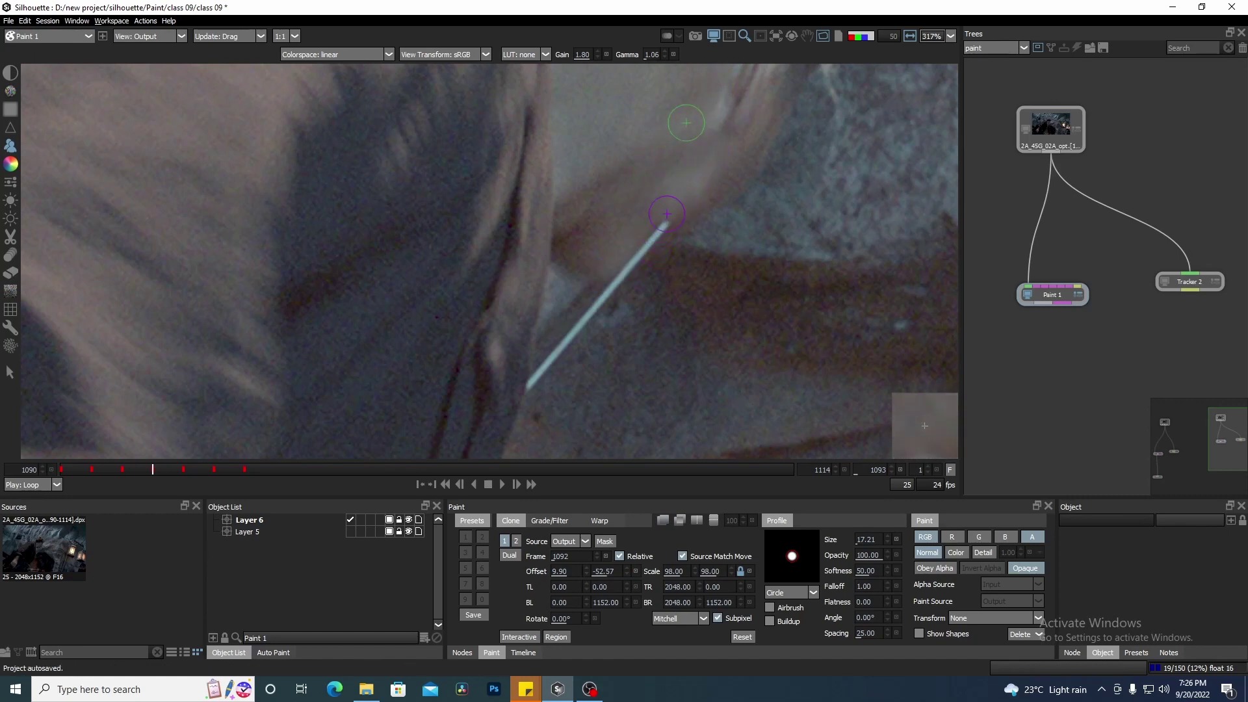
{"action": "scroll", "coordinate": [610, 262], "scroll_direction": "down", "scroll_amount": 5}
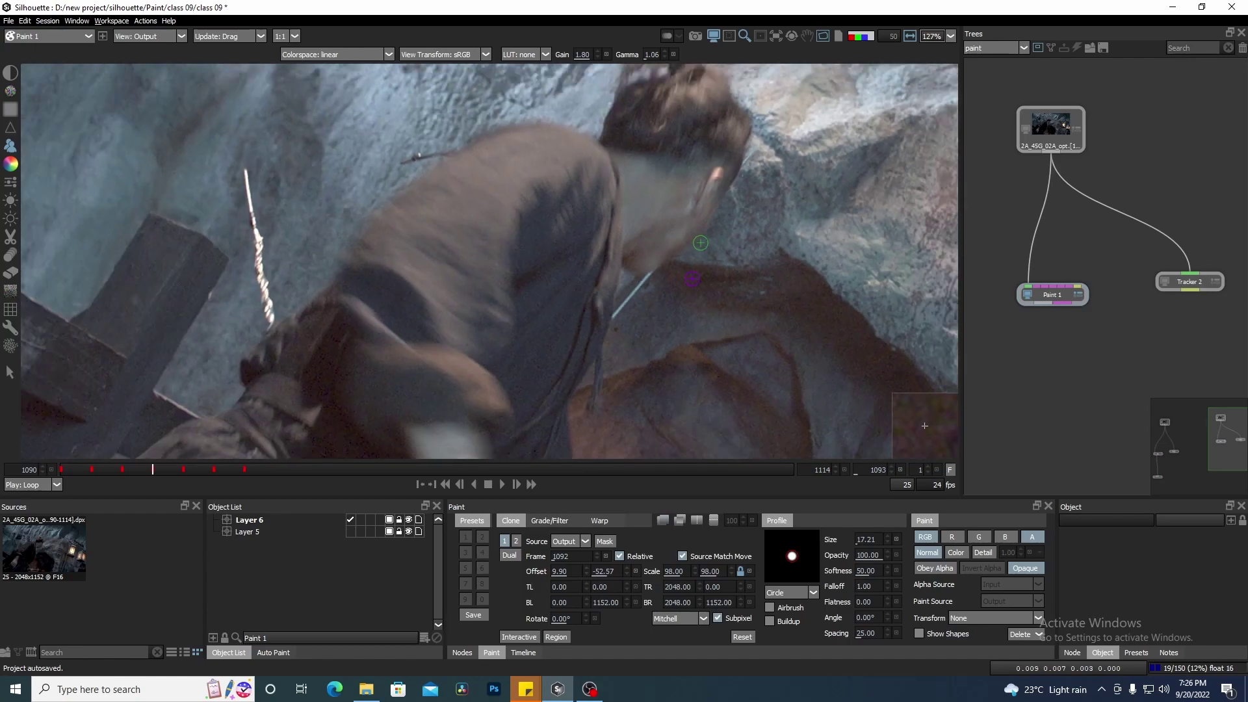
{"action": "scroll", "coordinate": [657, 278], "scroll_direction": "up", "scroll_amount": 3}
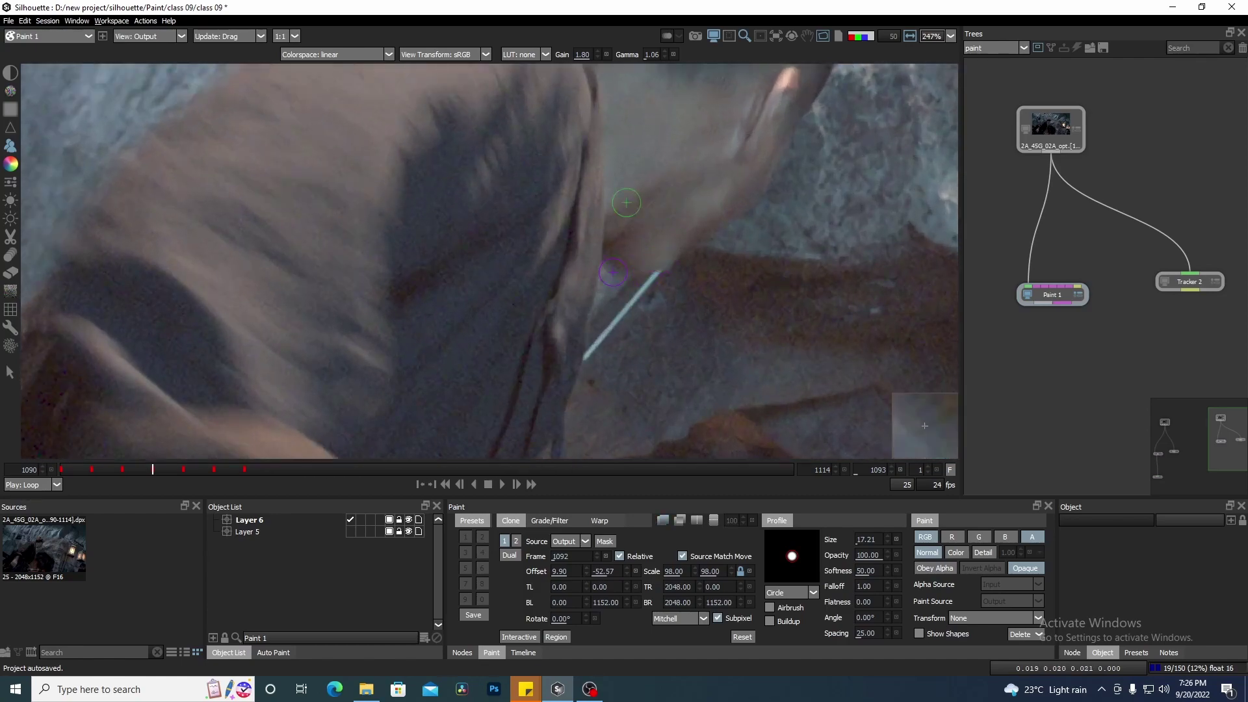
{"action": "scroll", "coordinate": [654, 262], "scroll_direction": "down", "scroll_amount": 3}
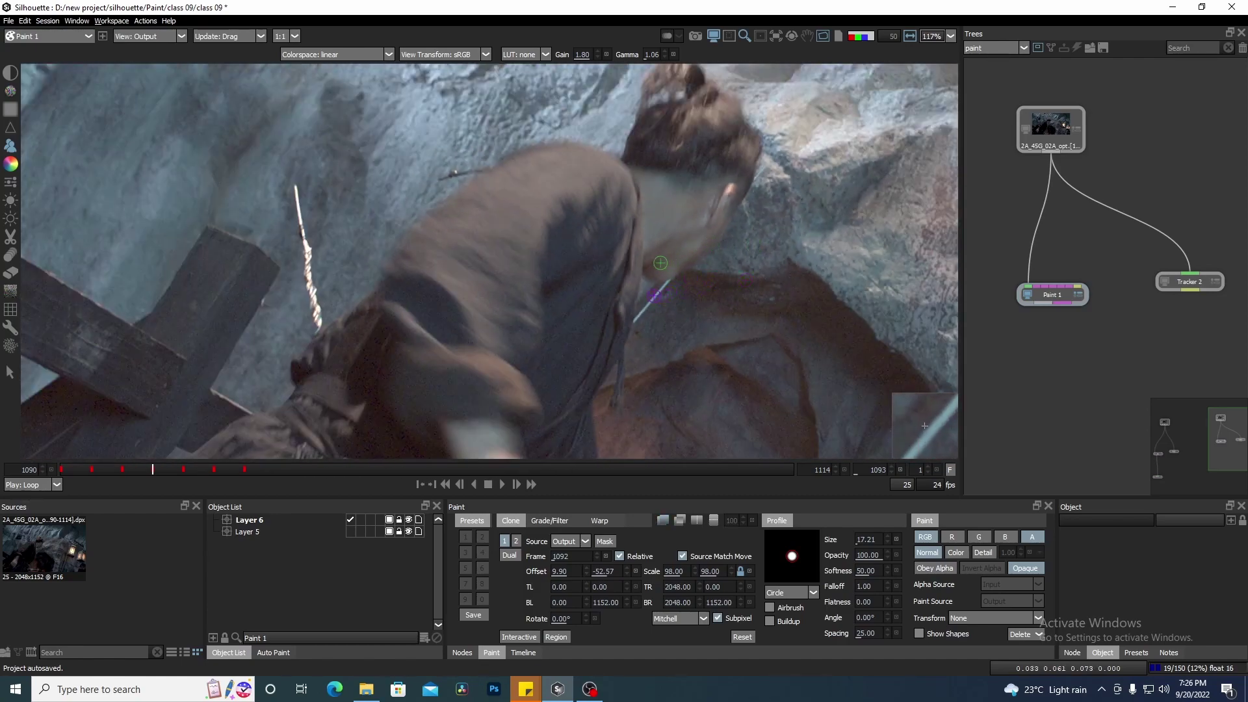
{"action": "scroll", "coordinate": [695, 284], "scroll_direction": "up", "scroll_amount": 2}
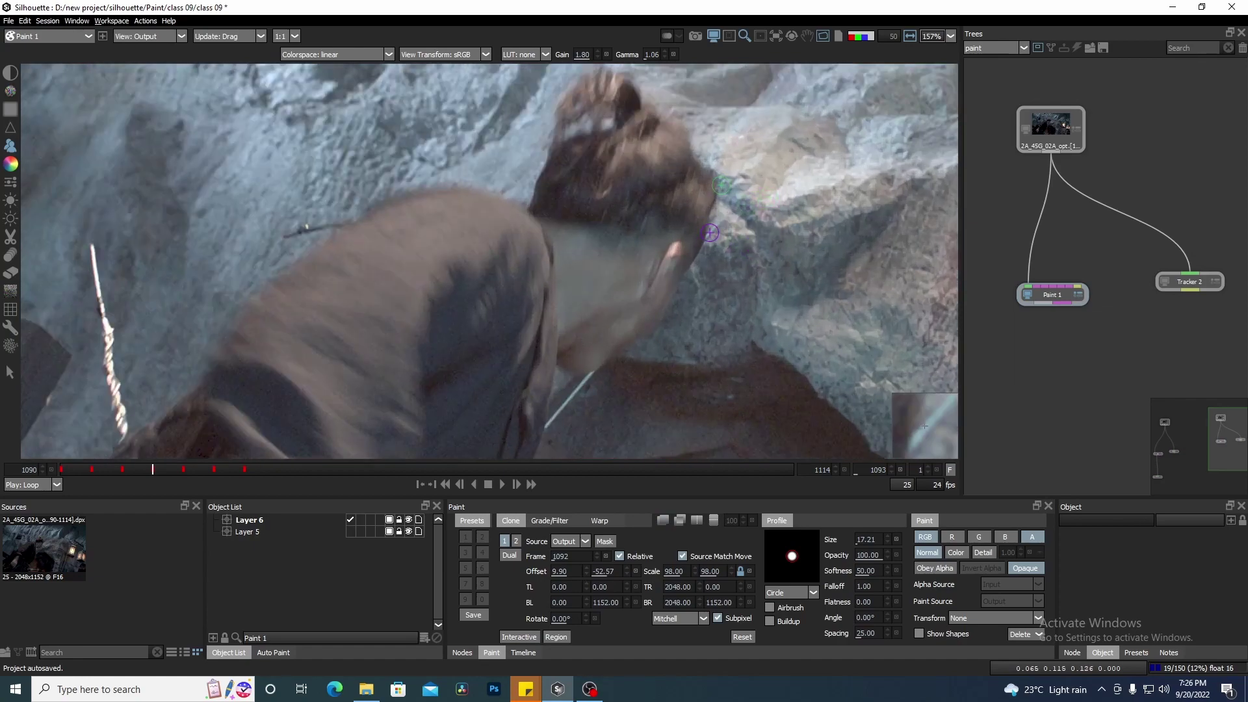
{"action": "scroll", "coordinate": [692, 260], "scroll_direction": "down", "scroll_amount": 1}
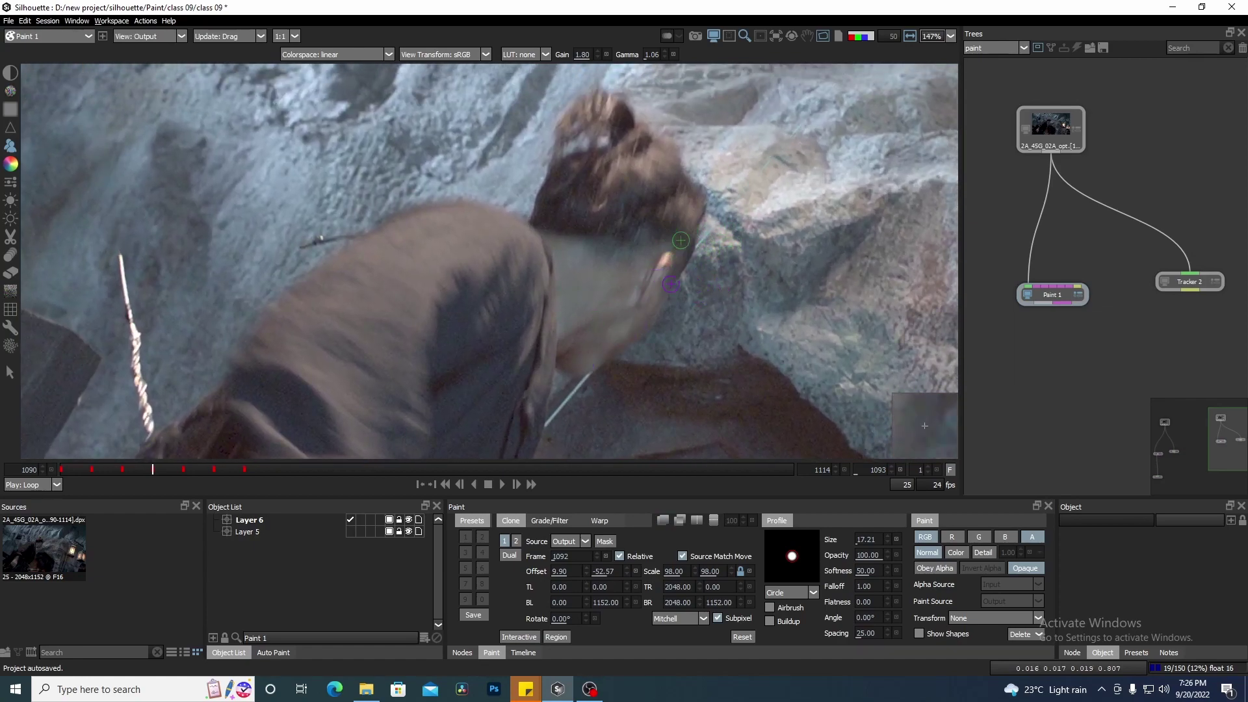
Go to frame 1094 and align the overlaid clone source to the actor's head with an offset of 17.12, -54.98
{"action": "scroll", "coordinate": [672, 284], "scroll_direction": "up", "scroll_amount": 3}
{"action": "key", "text": "Right"}
{"action": "key", "text": "o"}
{"action": "key", "text": "o"}
{"action": "key", "text": "o"}
{"action": "key", "text": "Right"}
{"action": "key", "text": "Right"}
{"action": "key", "text": "Right"}
{"action": "key", "text": "Right"}
{"action": "key", "text": "o"}
{"action": "key", "text": "o"}
{"action": "key", "text": "o"}
{"action": "key", "text": "o"}
{"action": "key", "text": "Up"}
{"action": "key", "text": "o"}
{"action": "key", "text": "o"}
{"action": "key", "text": "o"}
{"action": "key", "text": "o"}
{"action": "key", "text": "o"}
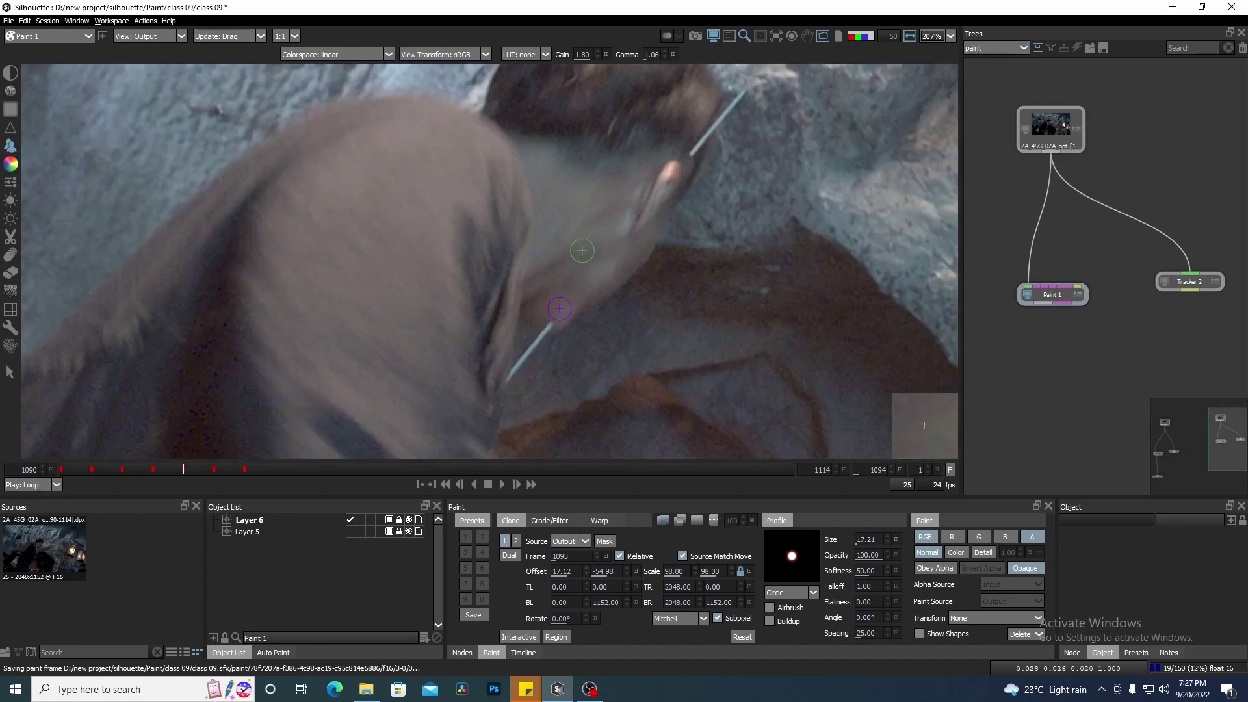
Clone-paint the remaining wire off the edge of the actor's hair on frame 1094
{"action": "scroll", "coordinate": [670, 204], "scroll_direction": "up", "scroll_amount": 4}
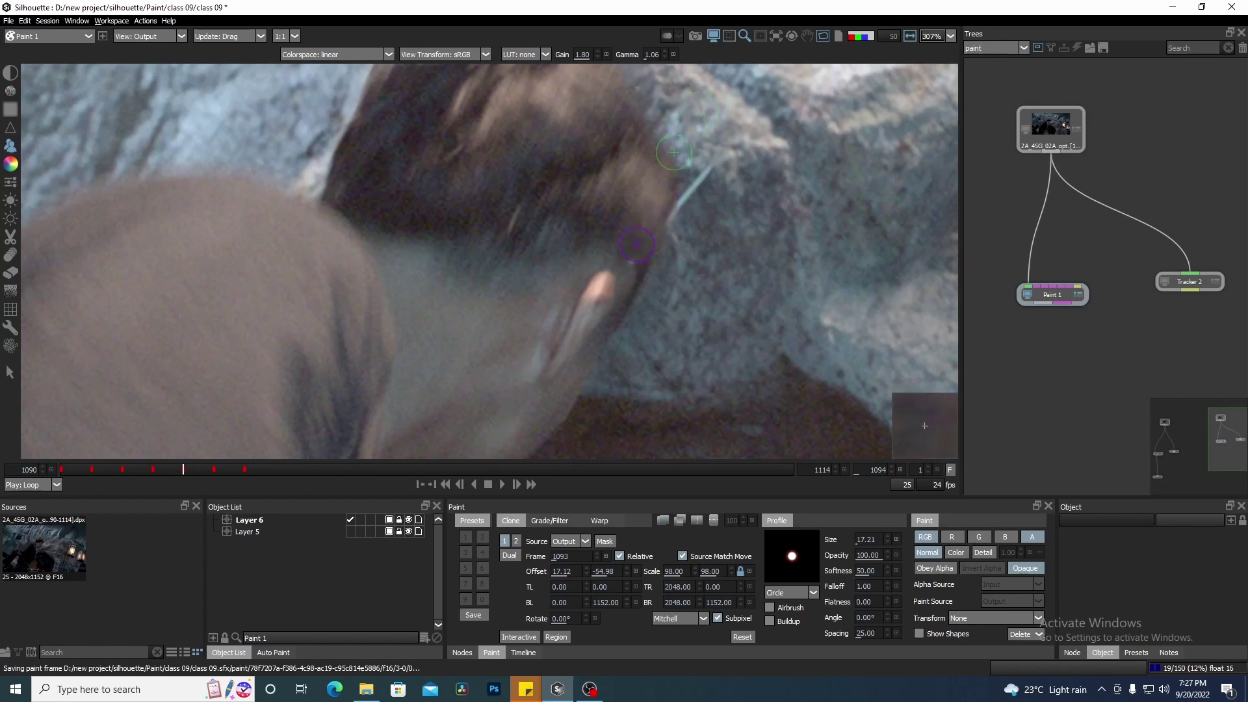
{"action": "scroll", "coordinate": [666, 195], "scroll_direction": "down", "scroll_amount": 12}
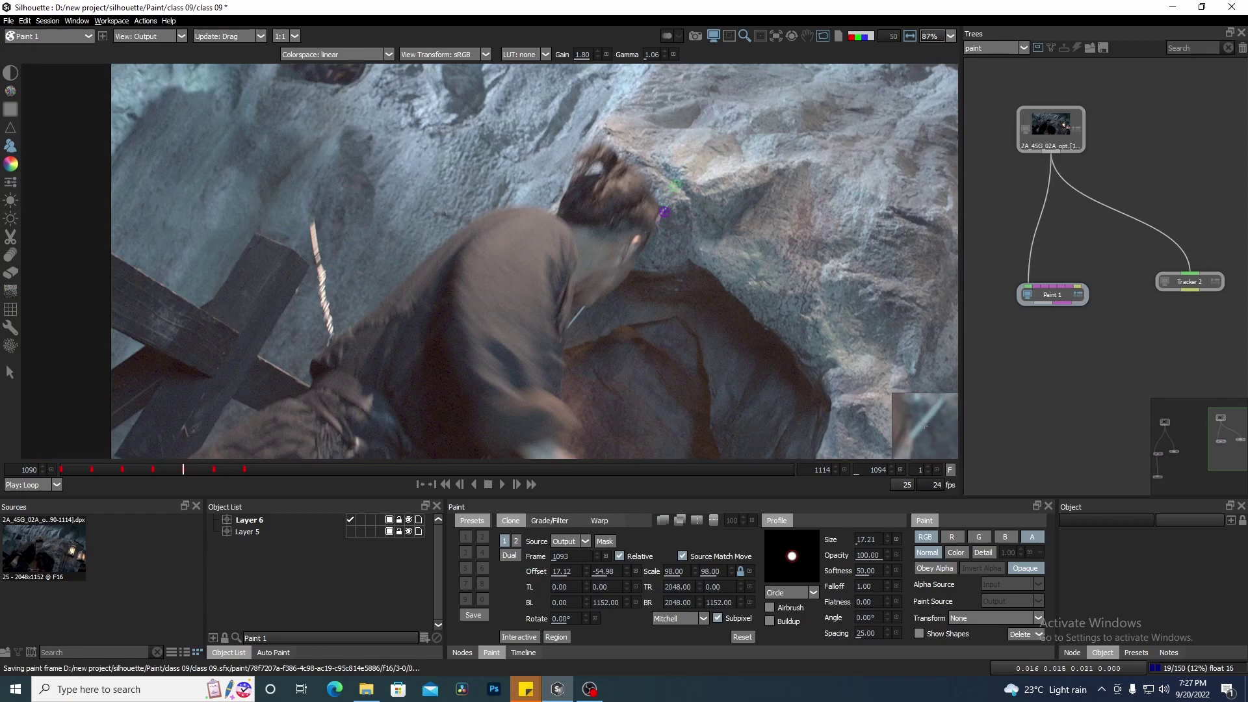
Go to frame 1095 and align the overlaid clone source to the actor's head with an offset of 18.61, -48.63
{"action": "key", "text": "Right"}
{"action": "scroll", "coordinate": [664, 212], "scroll_direction": "up", "scroll_amount": 2}
{"action": "scroll", "coordinate": [588, 324], "scroll_direction": "up", "scroll_amount": 4}
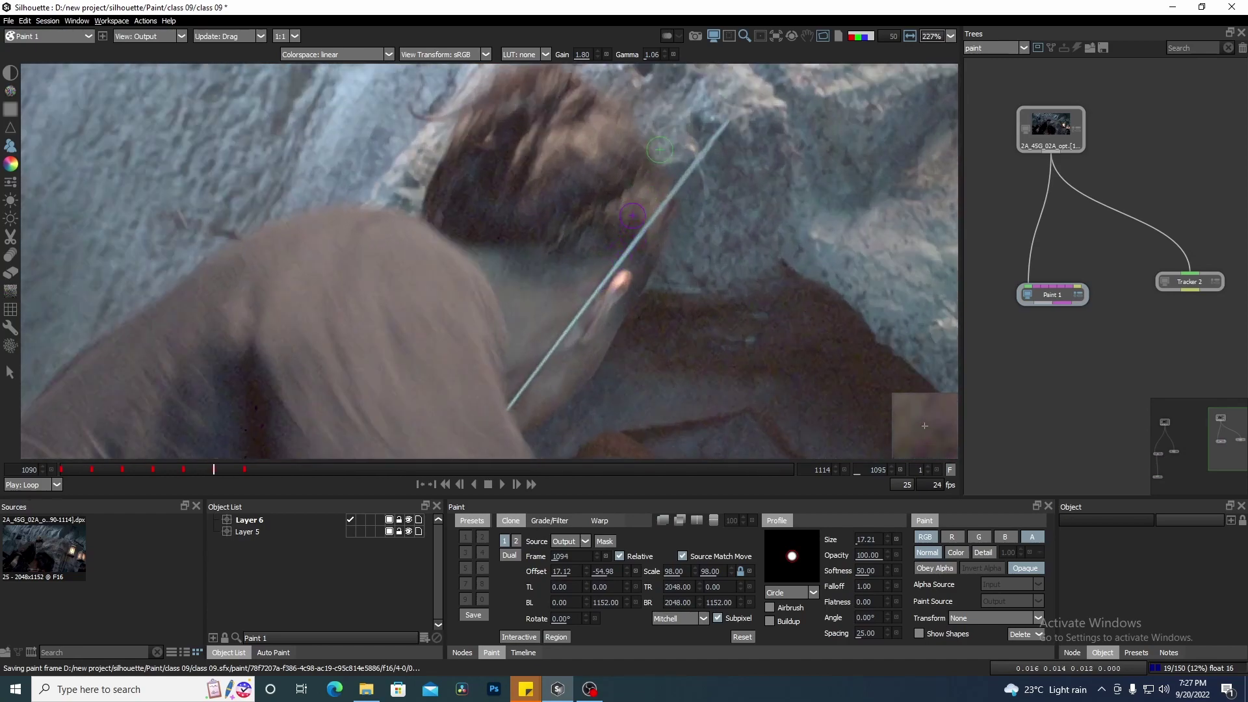
{"action": "key", "text": "Down"}
{"action": "key", "text": "Down"}
{"action": "key", "text": "Down"}
{"action": "key", "text": "Down"}
{"action": "key", "text": "Down"}
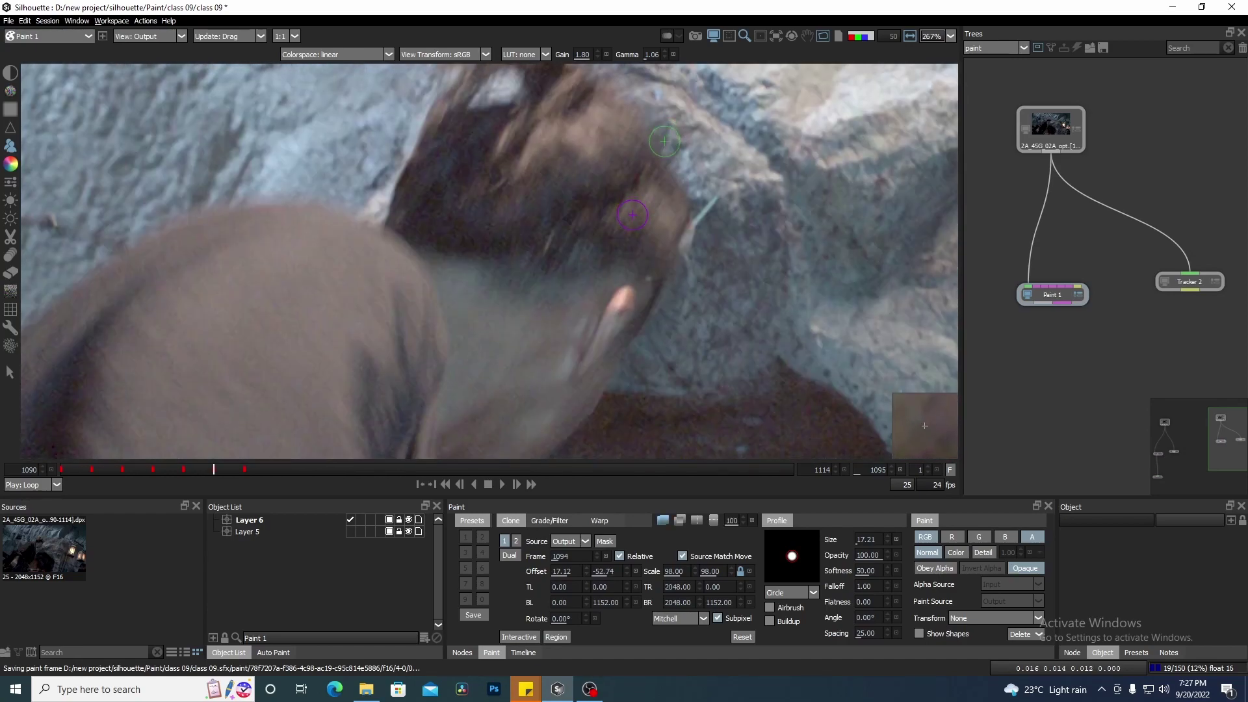
{"action": "key", "text": "o"}
{"action": "key", "text": "o"}
{"action": "left_click_drag", "start_coordinate": [631, 214], "coordinate": [643, 214]}
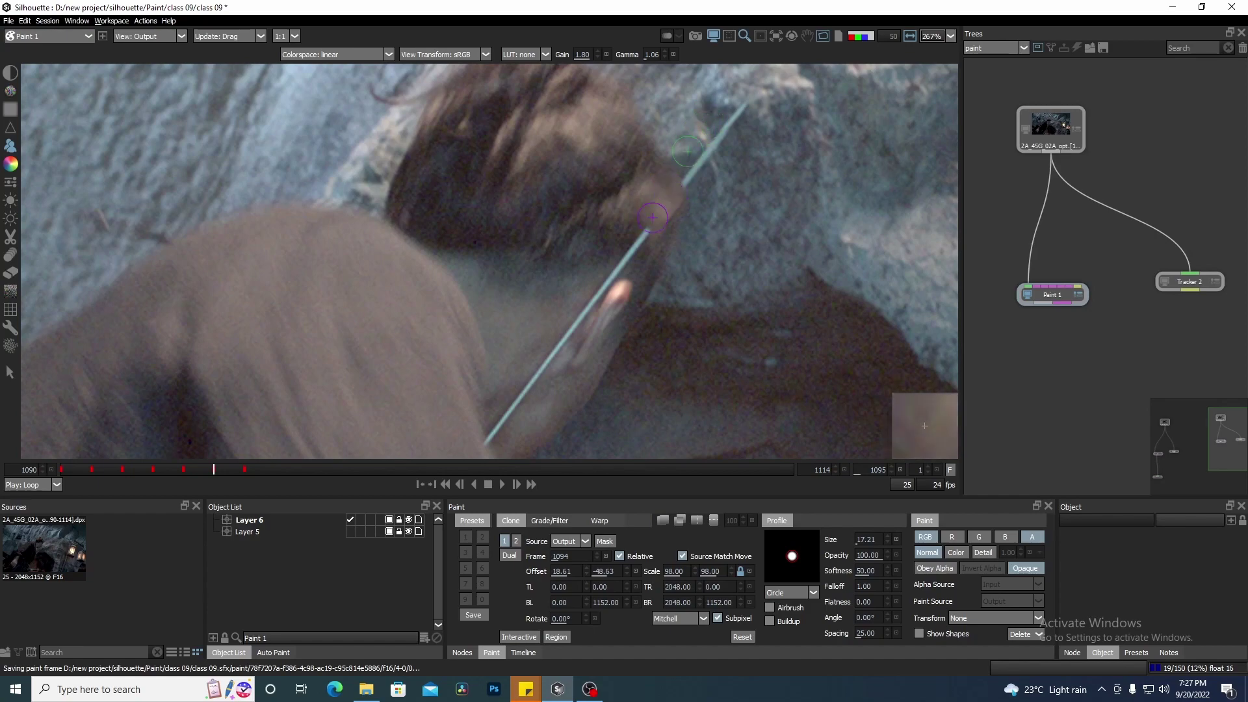
Clone-paint the thin wire off the actor's hair, ear and cheek down to the shoulder on frame 1095
{"action": "left_click_drag", "start_coordinate": [619, 289], "coordinate": [746, 189]}
{"action": "key", "text": "o"}
{"action": "key", "text": "o"}
{"action": "key", "text": "o"}
{"action": "key", "text": "o"}
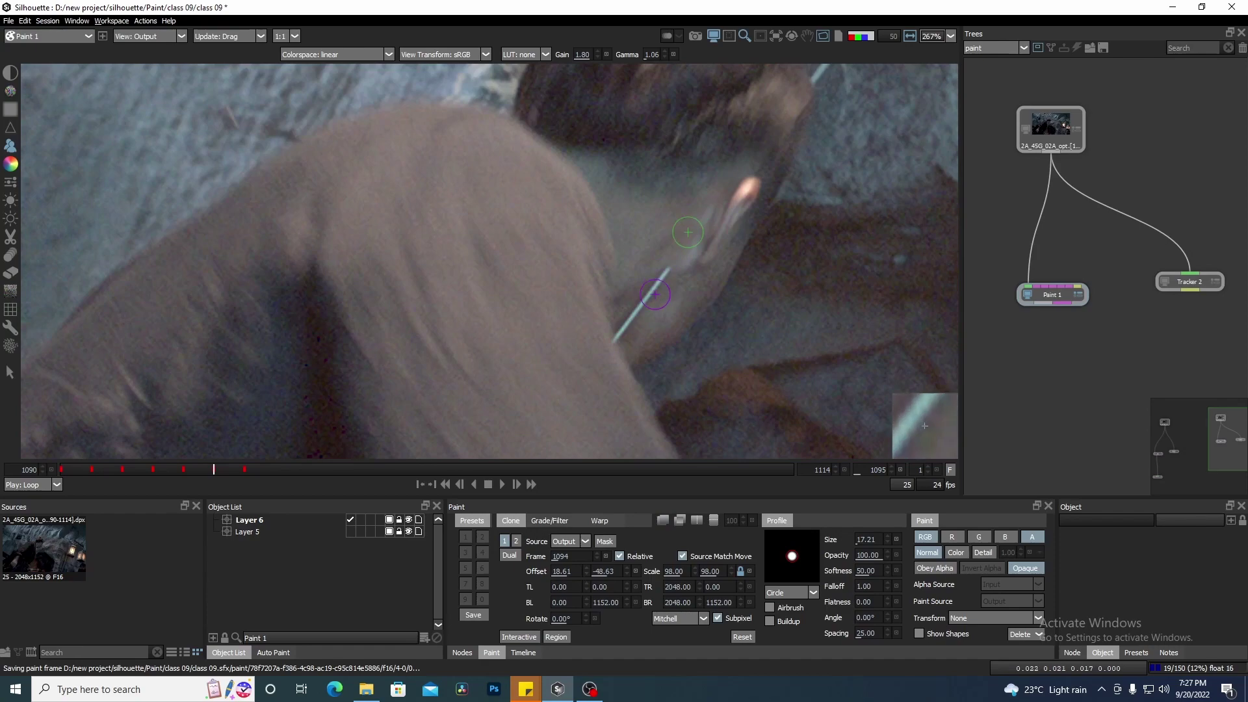
{"action": "left_click_drag", "start_coordinate": [668, 264], "coordinate": [690, 202]}
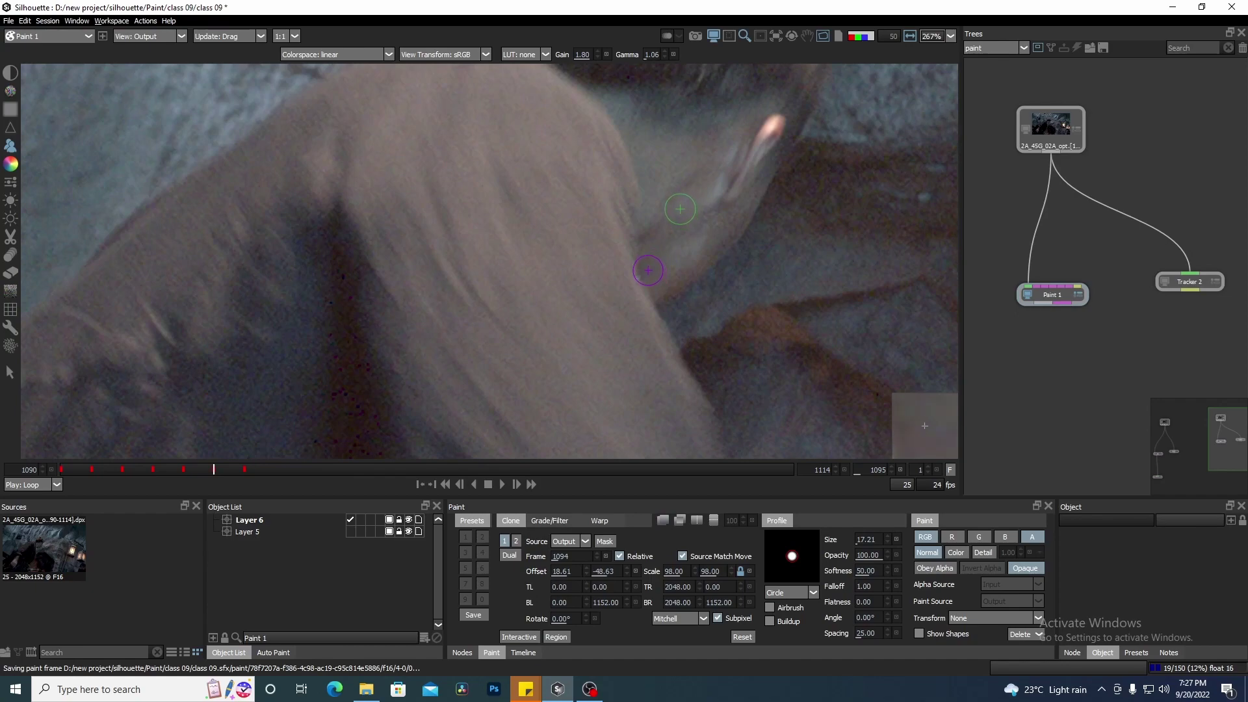
{"action": "scroll", "coordinate": [648, 271], "scroll_direction": "down", "scroll_amount": 5}
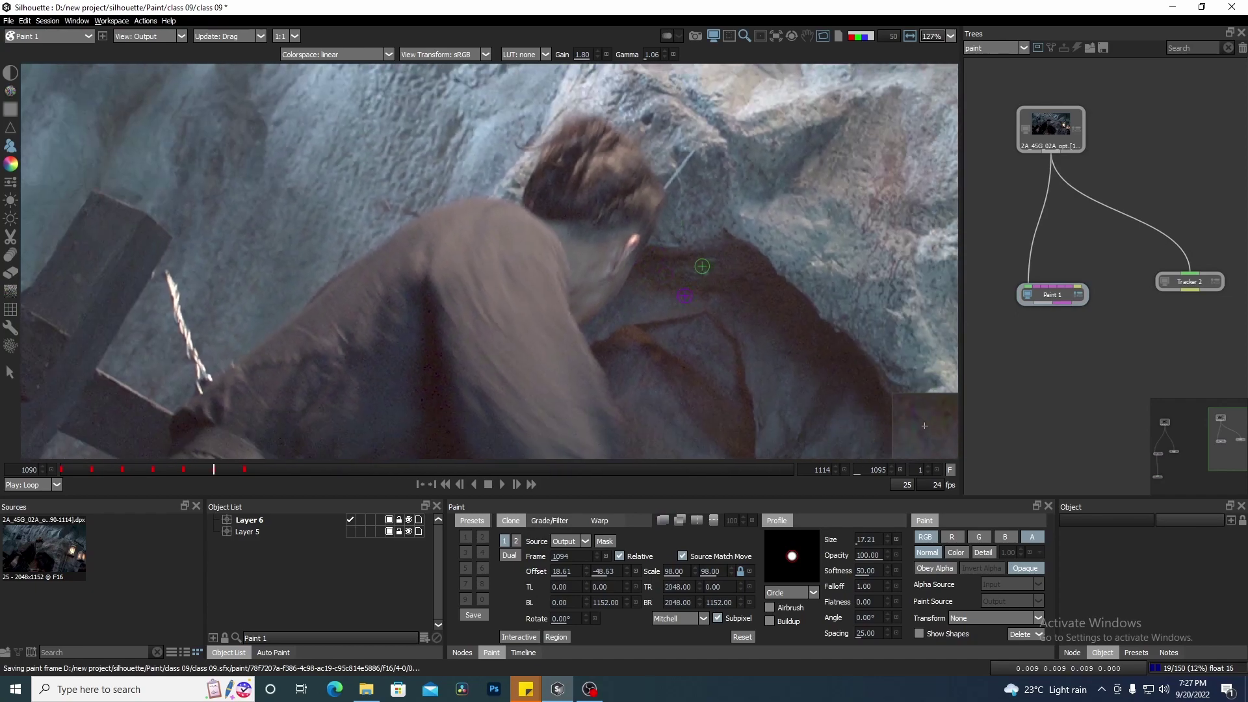
Go to frame 1096 and align the overlaid clone source to the actor's head with an offset of 7.75, -40.48
{"action": "scroll", "coordinate": [686, 296], "scroll_direction": "up", "scroll_amount": 5}
{"action": "key", "text": "Right"}
{"action": "key", "text": "o"}
{"action": "key", "text": "o"}
{"action": "key", "text": "o"}
{"action": "key", "text": "Down"}
{"action": "key", "text": "Down"}
{"action": "key", "text": "Down"}
{"action": "key", "text": "Down"}
{"action": "key", "text": "Down"}
{"action": "key", "text": "Down"}
{"action": "key", "text": "Down"}
{"action": "key", "text": "Down"}
{"action": "key", "text": "Down"}
{"action": "key", "text": "Down"}
{"action": "key", "text": "Down"}
{"action": "key", "text": "Down"}
{"action": "key", "text": "o"}
{"action": "key", "text": "o"}
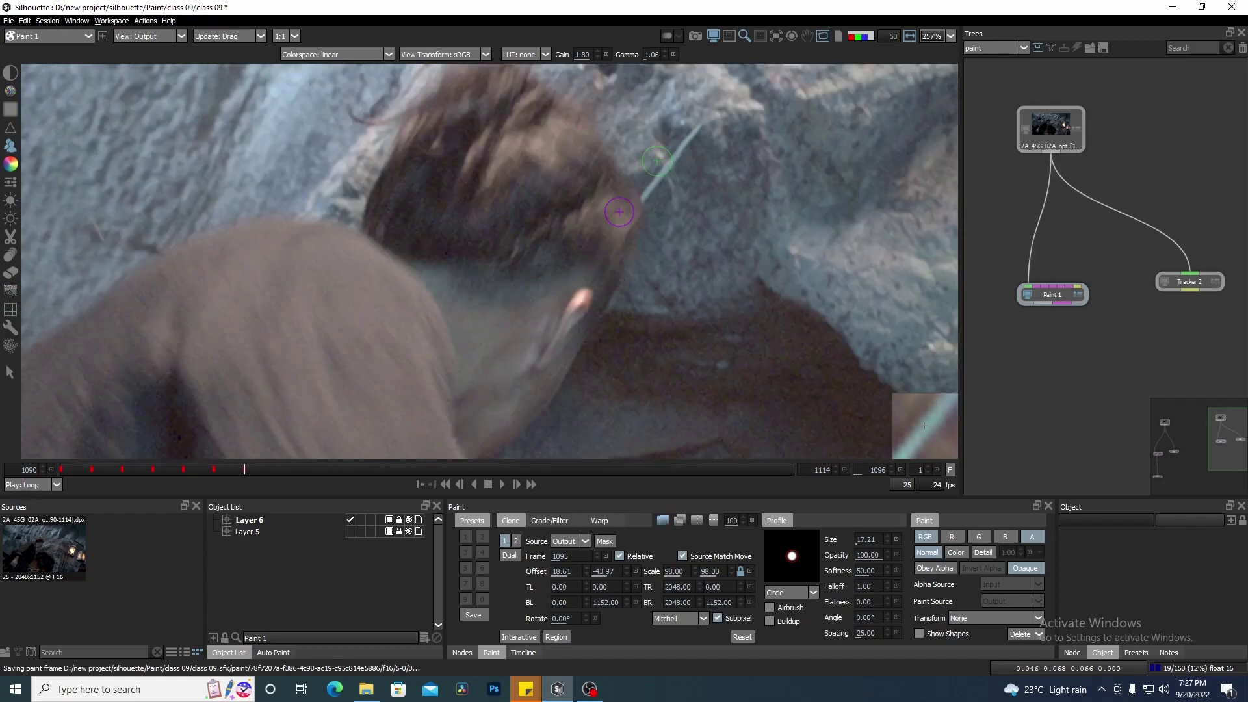
{"action": "key", "text": "shift+Left"}
{"action": "key", "text": "shift+Left"}
{"action": "key", "text": "shift+Left"}
{"action": "key", "text": "shift+Left"}
{"action": "key", "text": "shift+Left"}
{"action": "key", "text": "shift+Left"}
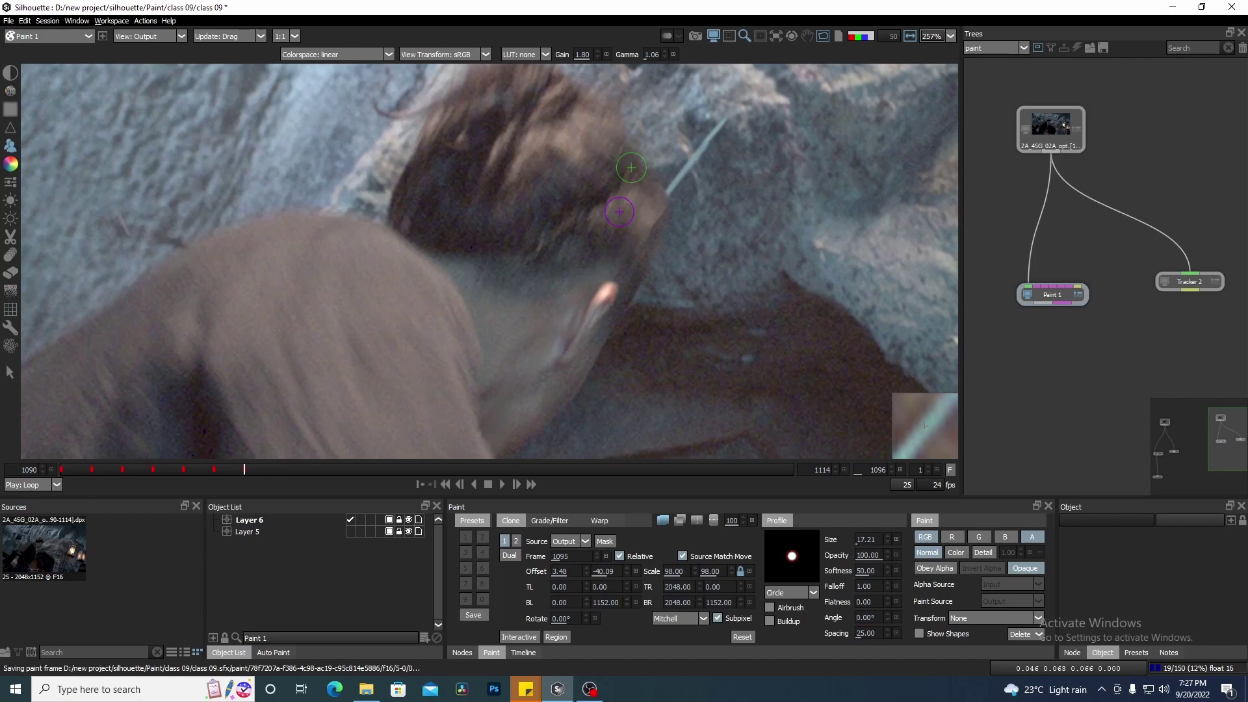
{"action": "key", "text": "shift+Right"}
{"action": "key", "text": "shift+Down"}
{"action": "key", "text": "shift+Right"}
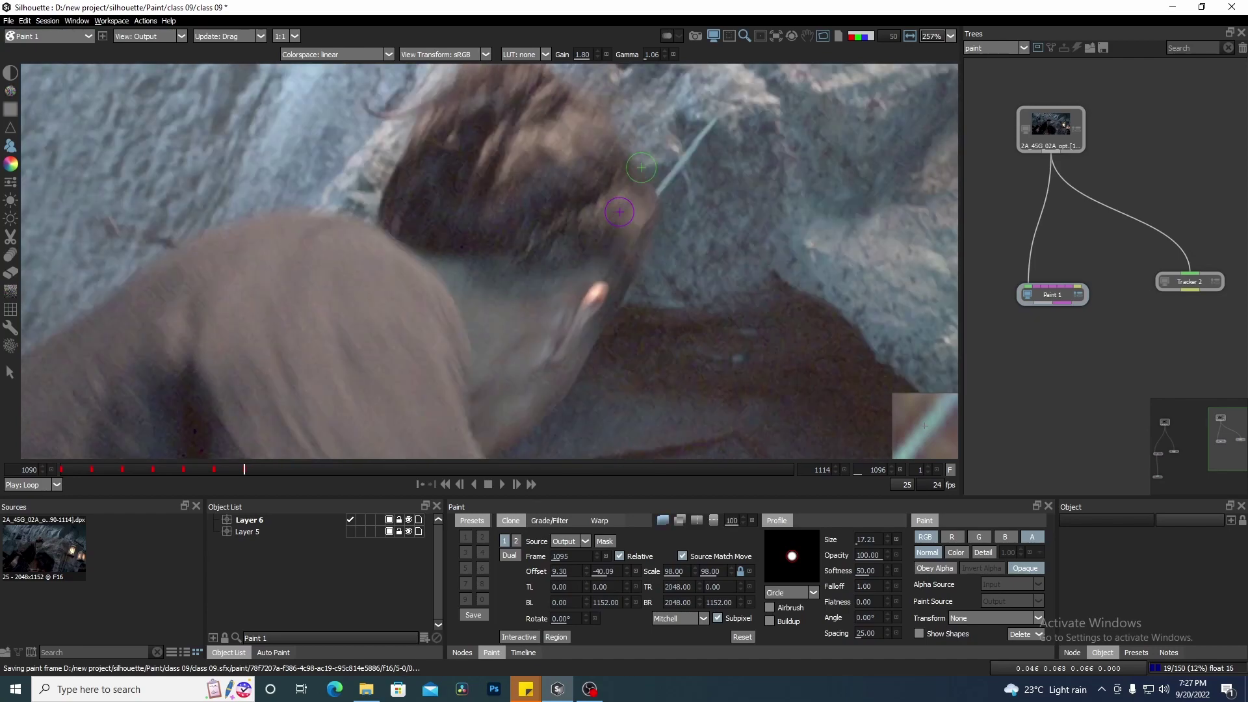
{"action": "key", "text": "Up"}
{"action": "key", "text": "o"}
{"action": "key", "text": "o"}
{"action": "key", "text": "o"}
{"action": "key", "text": "o"}
{"action": "key", "text": "o"}
{"action": "key", "text": "o"}
{"action": "key", "text": "o"}
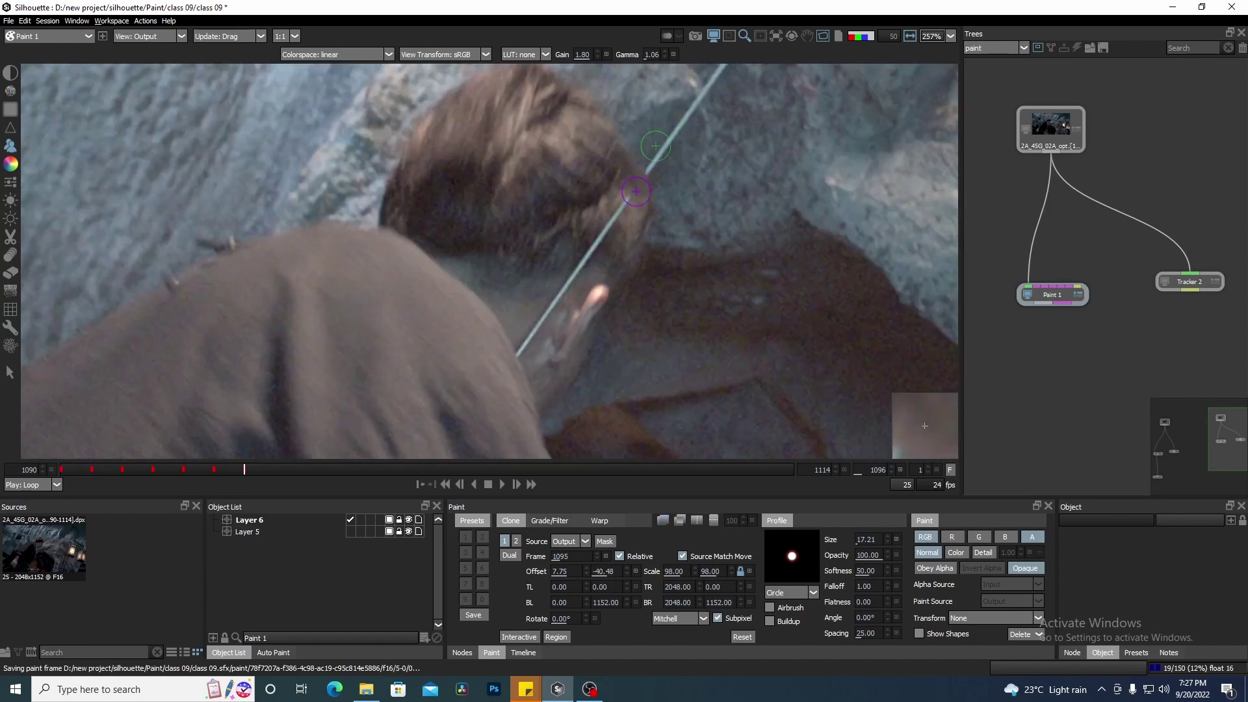
Clone-paint the thin wire off the actor's hair, neck and ear on frame 1096
{"action": "left_click_drag", "start_coordinate": [606, 270], "coordinate": [649, 212]}
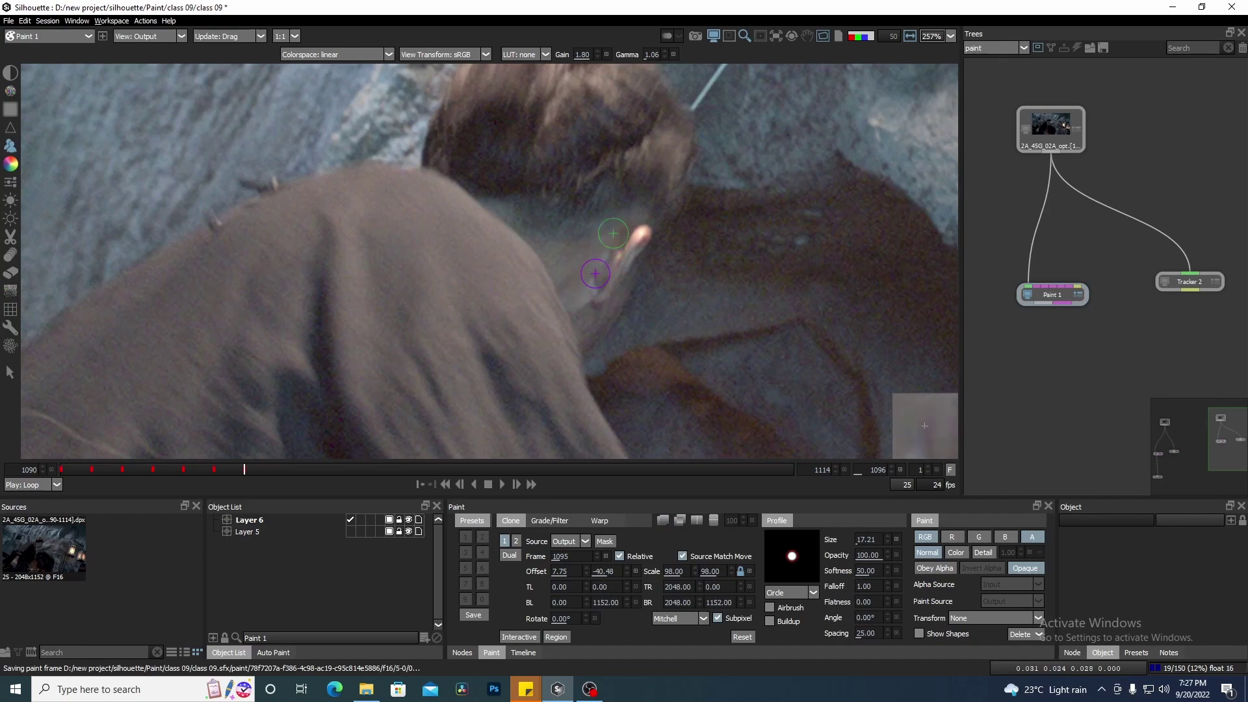
{"action": "scroll", "coordinate": [595, 273], "scroll_direction": "down", "scroll_amount": 5}
Go to frame 1097 and align the overlaid clone source to the actor's head with an offset of -0.33, -32.81
{"action": "key", "text": "x"}
{"action": "scroll", "coordinate": [636, 219], "scroll_direction": "up", "scroll_amount": 4}
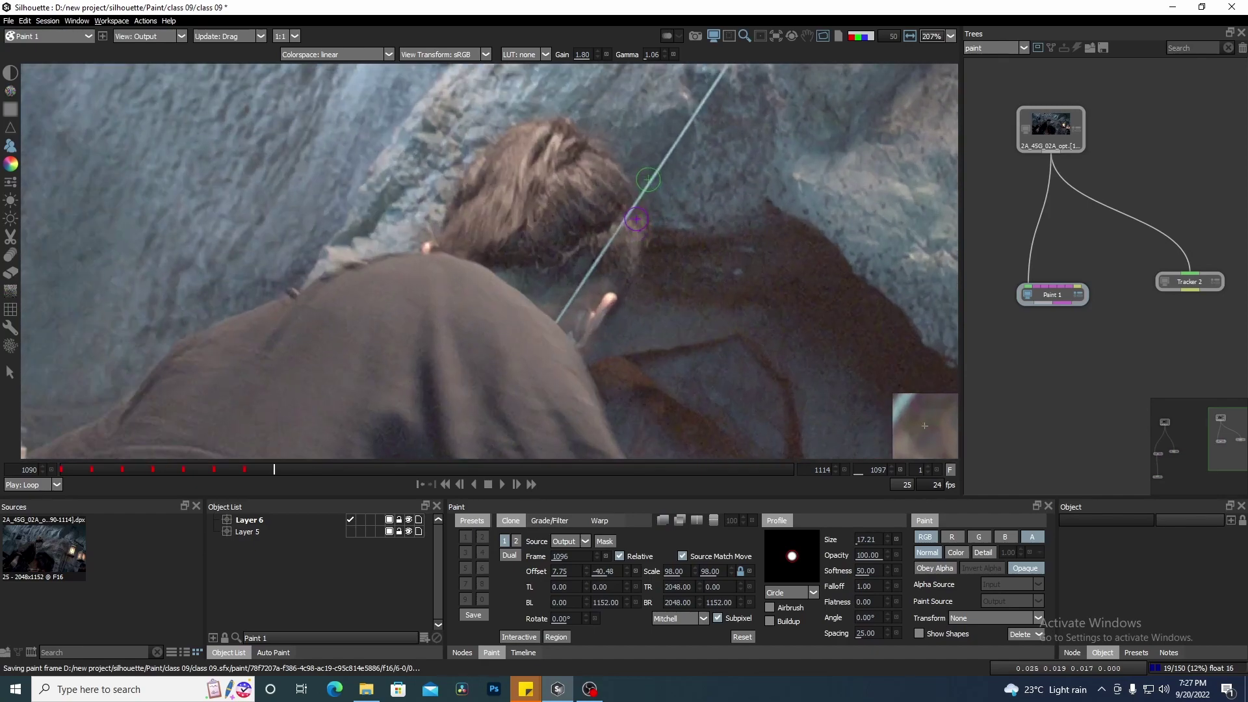
{"action": "scroll", "coordinate": [636, 219], "scroll_direction": "up", "scroll_amount": 1}
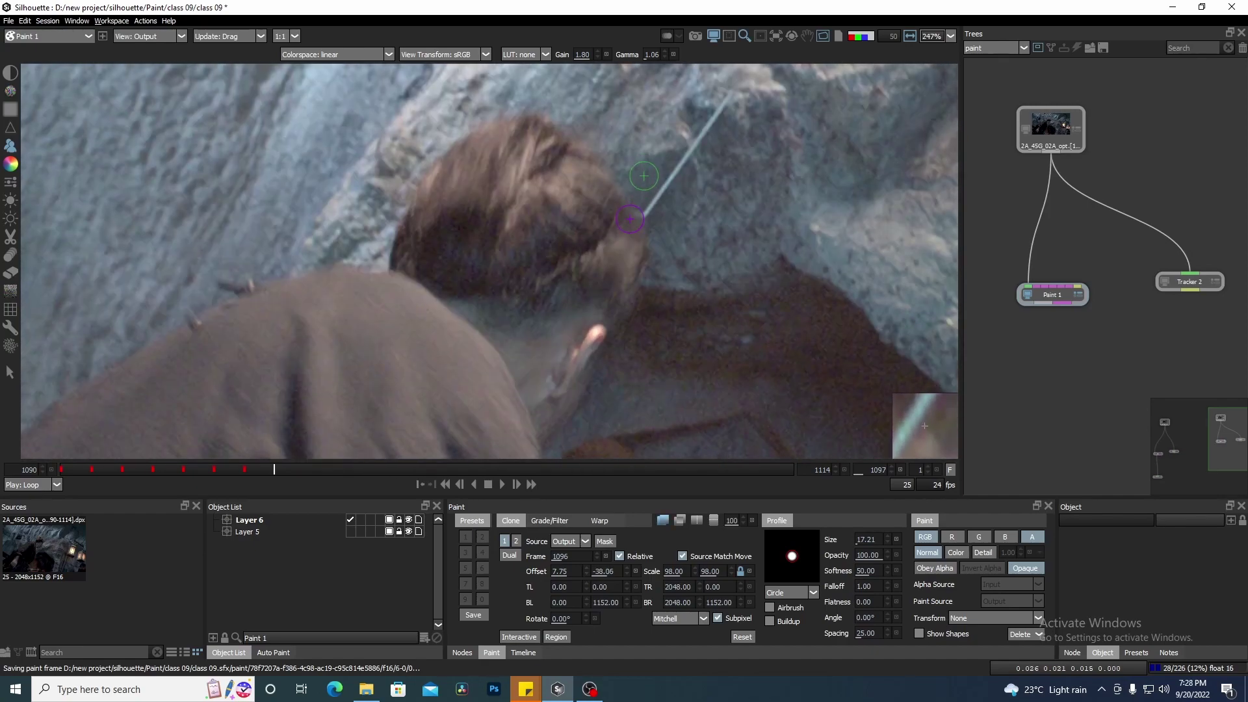
{"action": "key", "text": "o"}
{"action": "key", "text": "o"}
{"action": "key", "text": "o"}
{"action": "key", "text": "o"}
{"action": "left_click_drag", "start_coordinate": [630, 219], "coordinate": [623, 228], "text": "shift"}
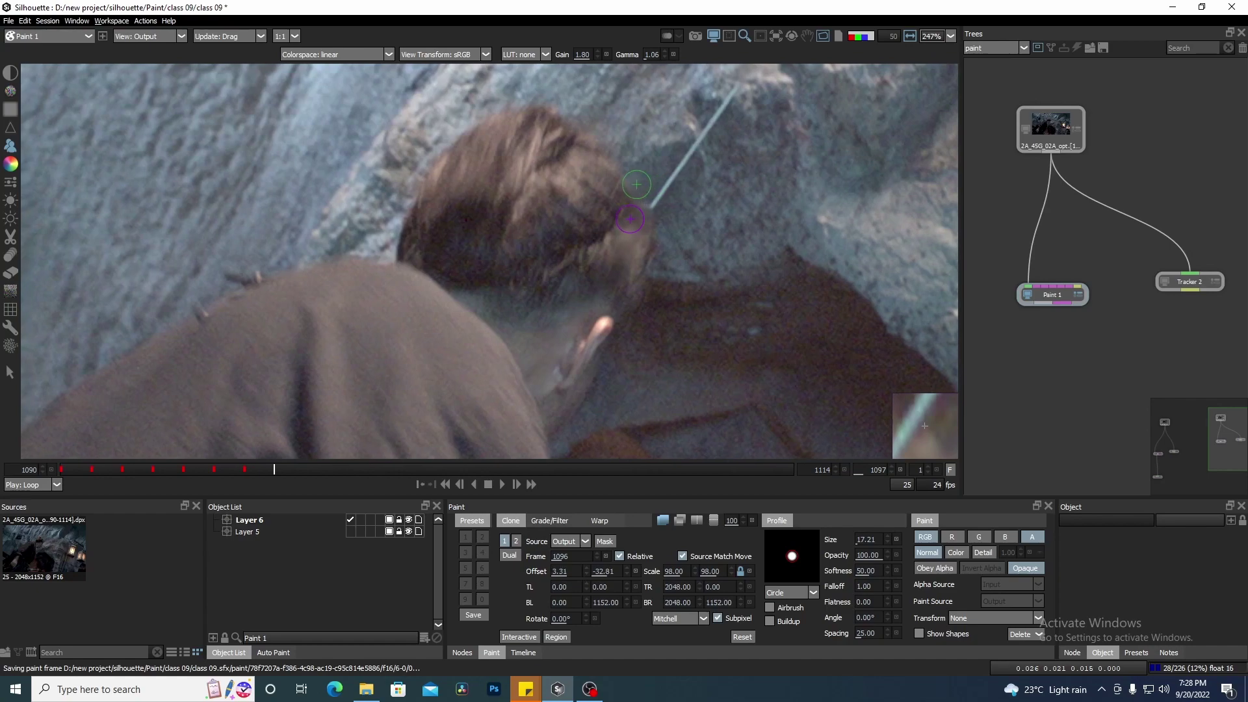
{"action": "key", "text": "Left"}
{"action": "key", "text": "Left"}
{"action": "key", "text": "Left"}
{"action": "key", "text": "Left"}
{"action": "key", "text": "Left"}
{"action": "key", "text": "Left"}
{"action": "key", "text": "Left"}
{"action": "key", "text": "Left"}
{"action": "key", "text": "Left"}
{"action": "key", "text": "o"}
{"action": "key", "text": "o"}
{"action": "key", "text": "o"}
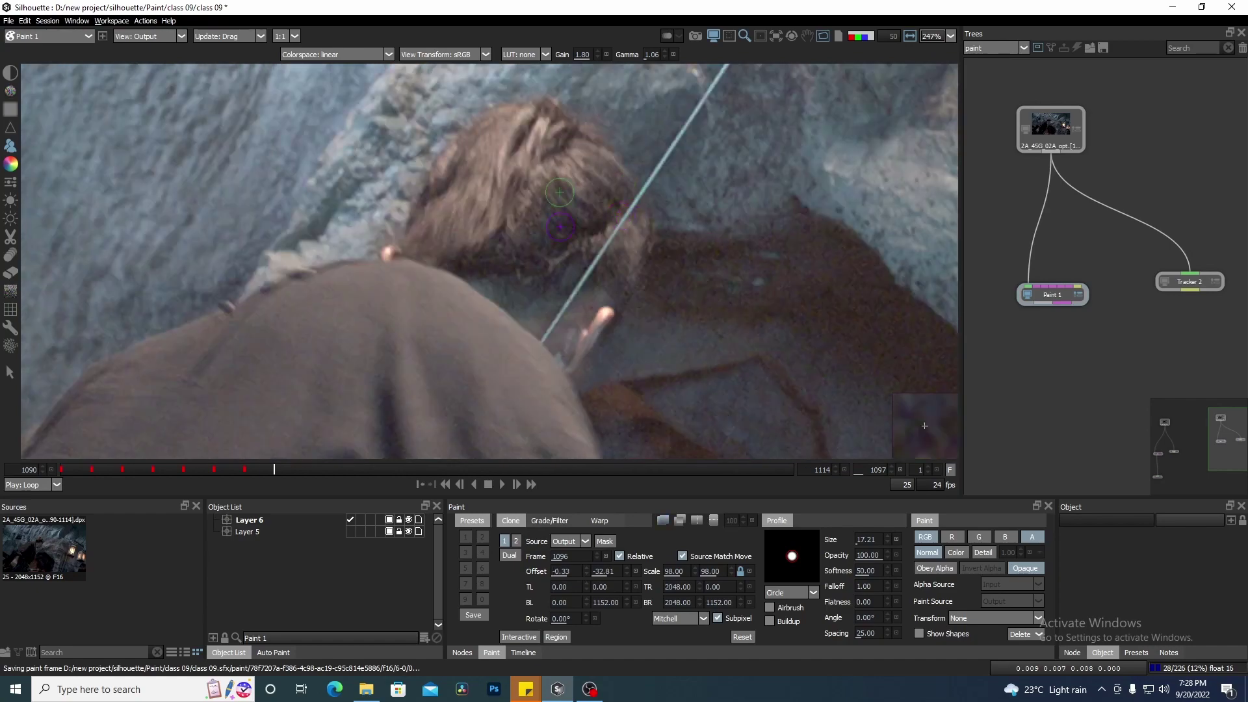
Go back to frame 1090 and examine the wire left below the actor's chin across the first few frames
{"action": "left_click_drag", "start_coordinate": [274, 473], "coordinate": [248, 468]}
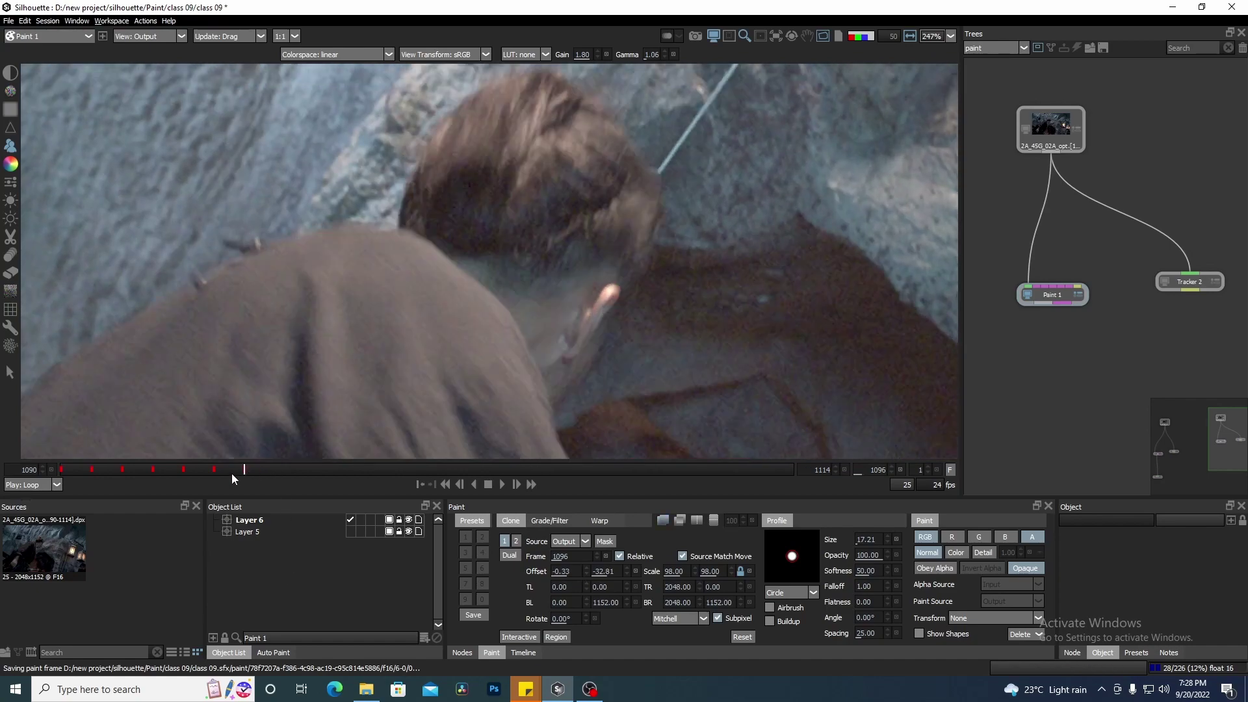
{"action": "scroll", "coordinate": [624, 311], "scroll_direction": "down", "scroll_amount": 4}
{"action": "scroll", "coordinate": [640, 294], "scroll_direction": "down", "scroll_amount": 3}
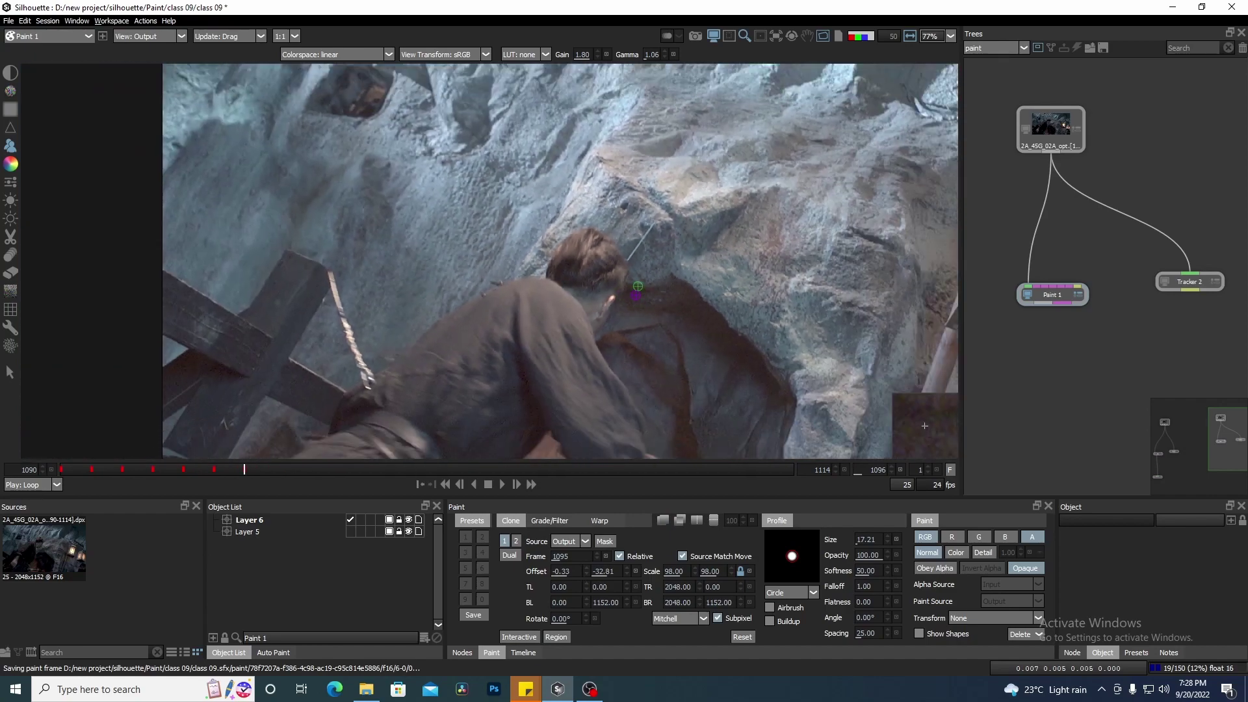
{"action": "left_click_drag", "start_coordinate": [238, 476], "coordinate": [1, 418]}
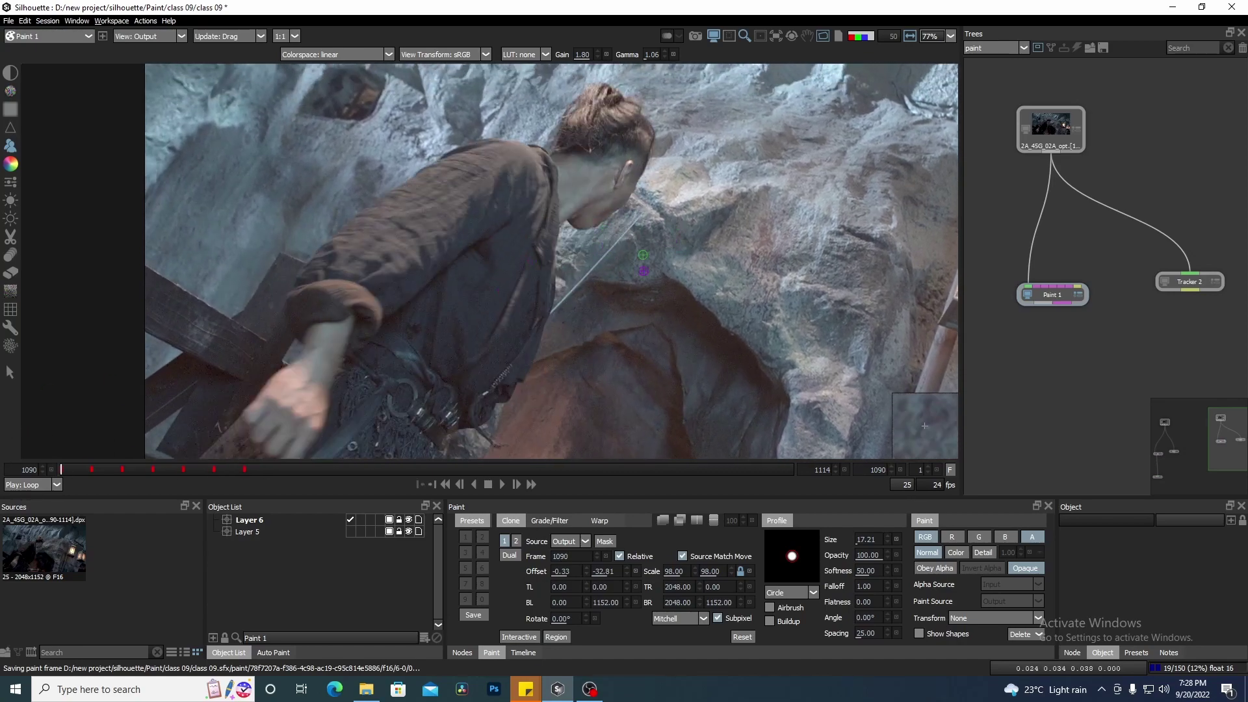
{"action": "scroll", "coordinate": [642, 272], "scroll_direction": "up", "scroll_amount": 5}
{"action": "key", "text": "Right"}
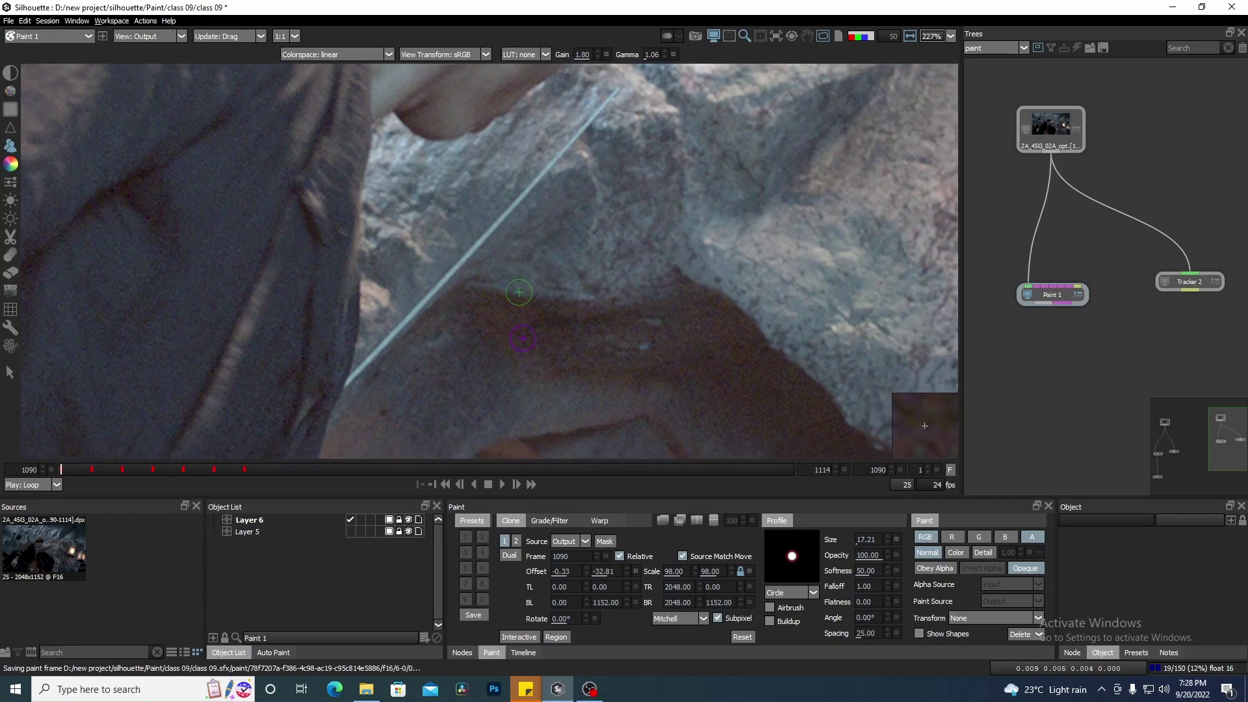
{"action": "key", "text": "Left"}
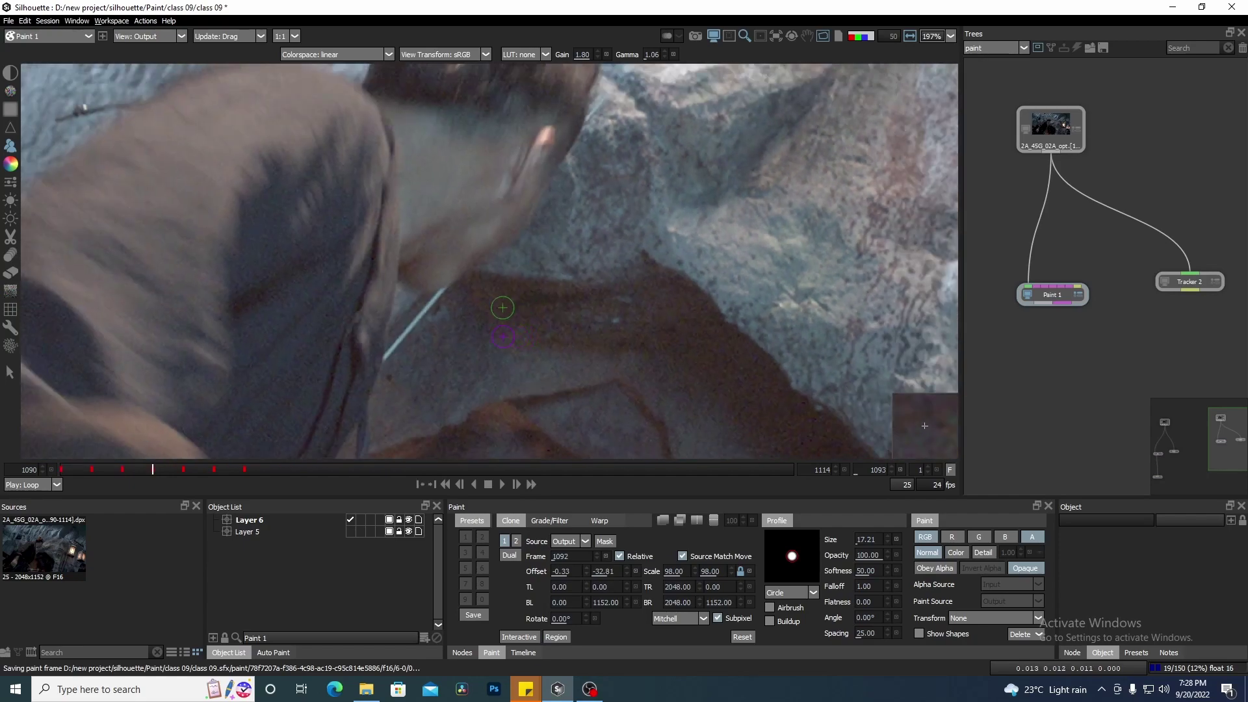
{"action": "scroll", "coordinate": [528, 298], "scroll_direction": "down", "scroll_amount": 2}
{"action": "scroll", "coordinate": [583, 274], "scroll_direction": "down", "scroll_amount": 1}
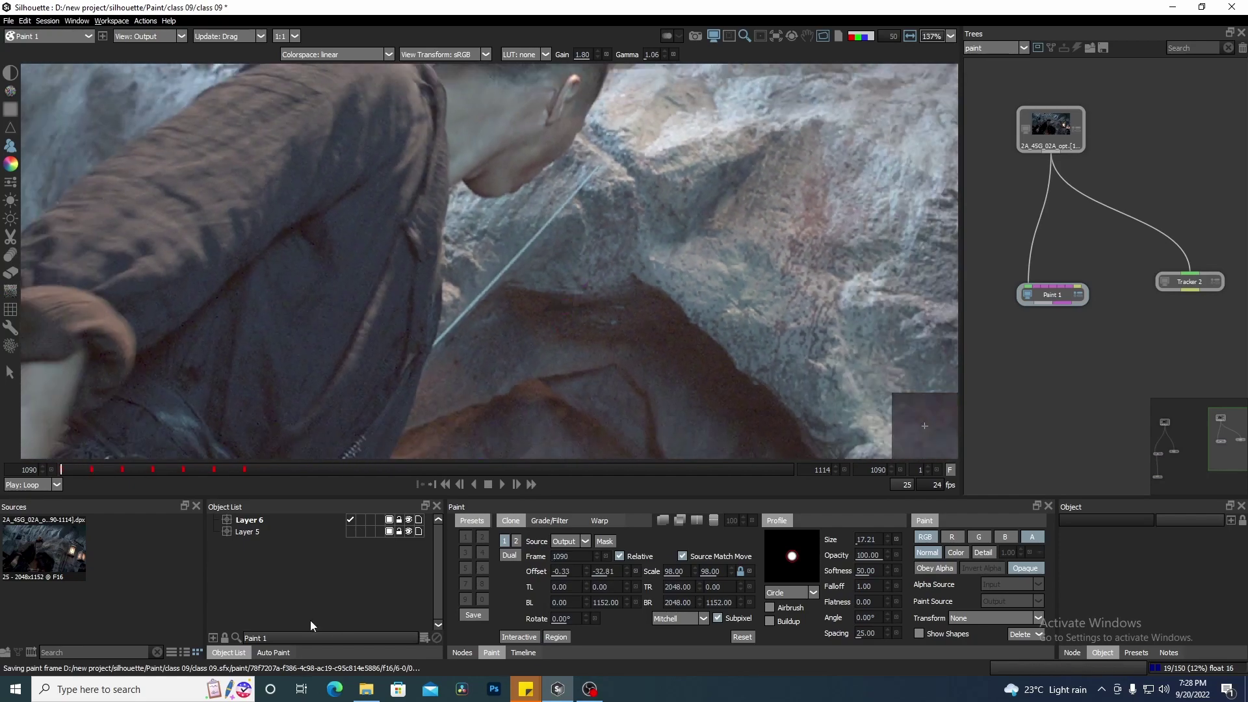
Make Layer 5 the active layer and stabilize the view on the active layer
{"action": "left_click", "coordinate": [253, 532]}
{"action": "scroll", "coordinate": [549, 394], "scroll_direction": "down", "scroll_amount": 2}
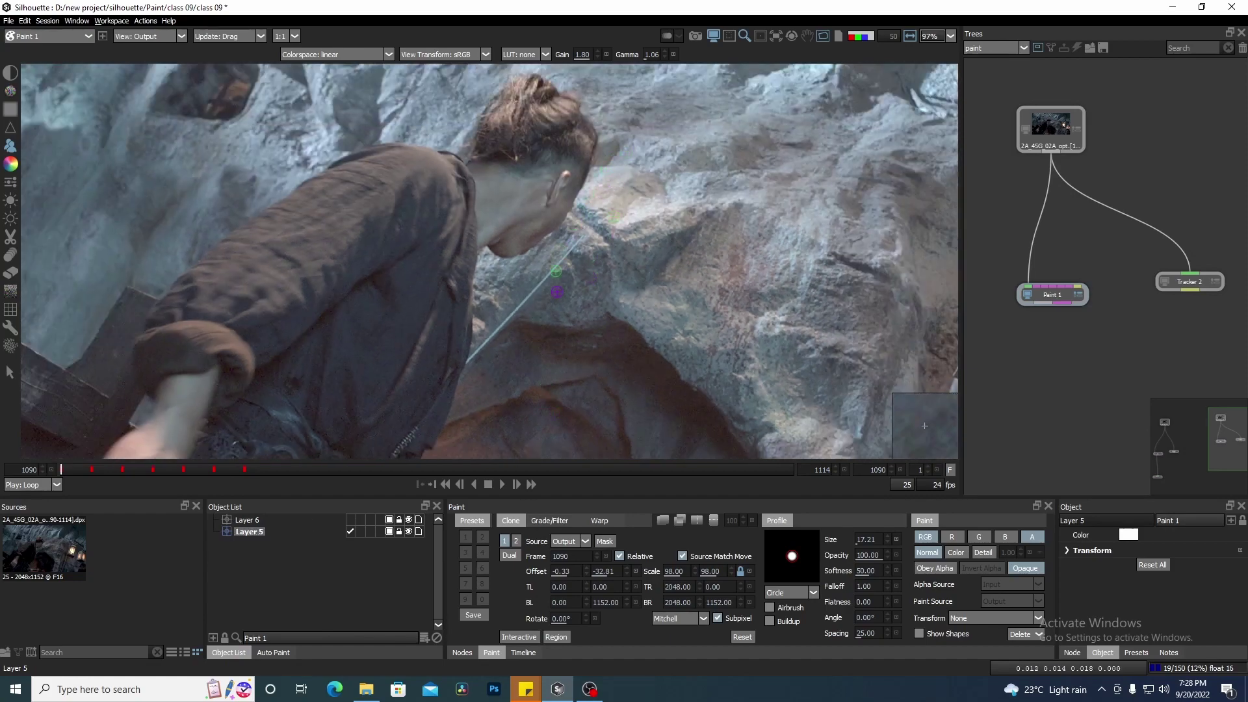
{"action": "scroll", "coordinate": [557, 291], "scroll_direction": "up", "scroll_amount": 1}
{"action": "left_click", "coordinate": [778, 37]}
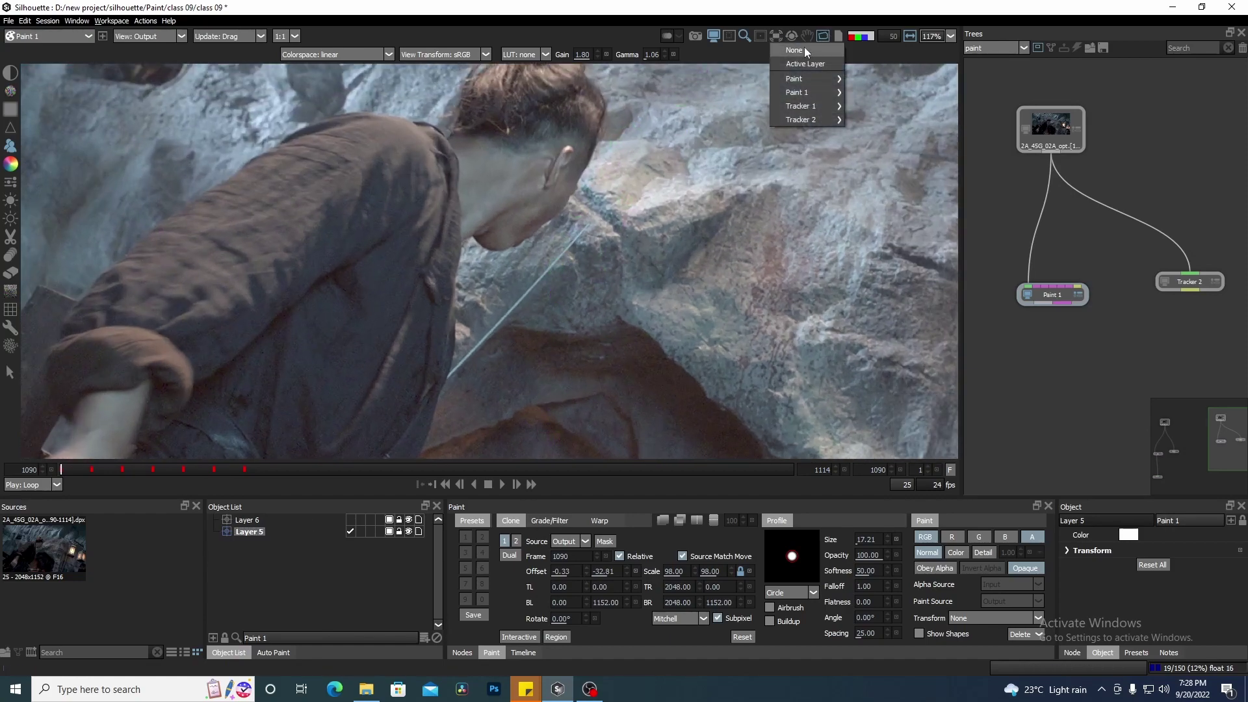
{"action": "left_click", "coordinate": [805, 62]}
{"action": "left_click_drag", "start_coordinate": [602, 277], "coordinate": [578, 275]}
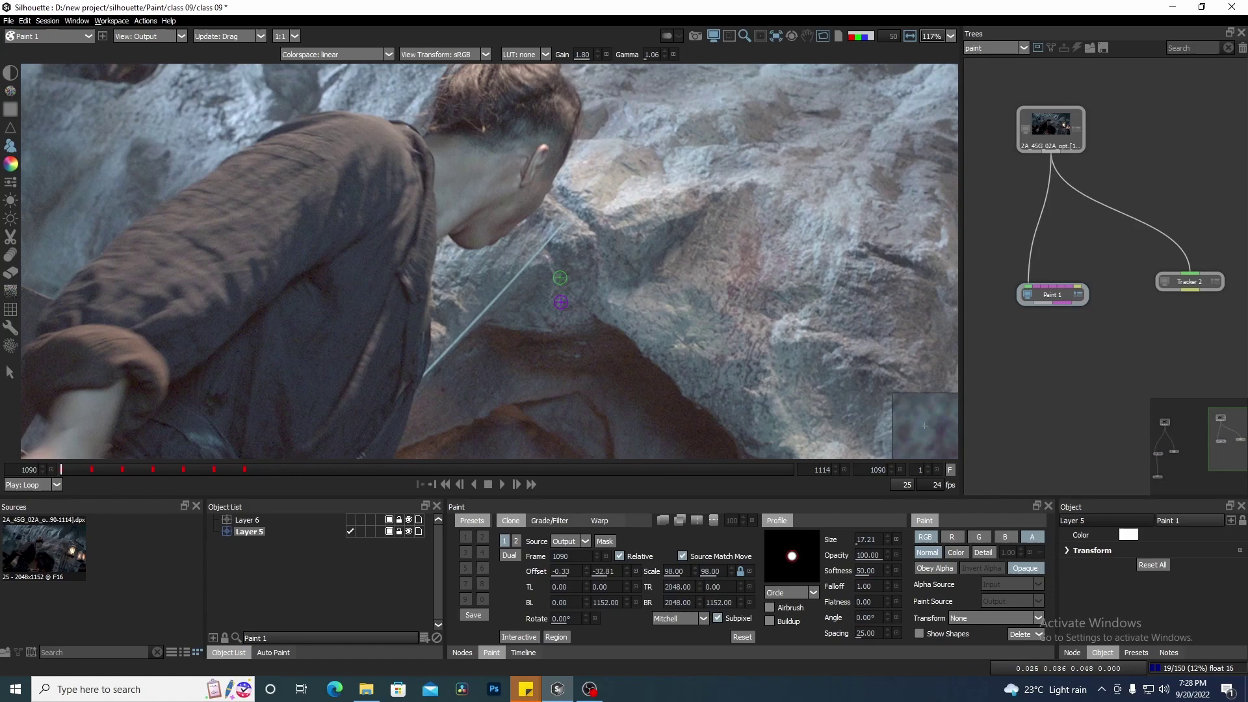
Look for a frame with clean rock, then set frame 1090's clone source to frame 1102 with offset 0 and scale 100
{"action": "key", "text": "x"}
{"action": "key", "text": "x"}
{"action": "key", "text": "x"}
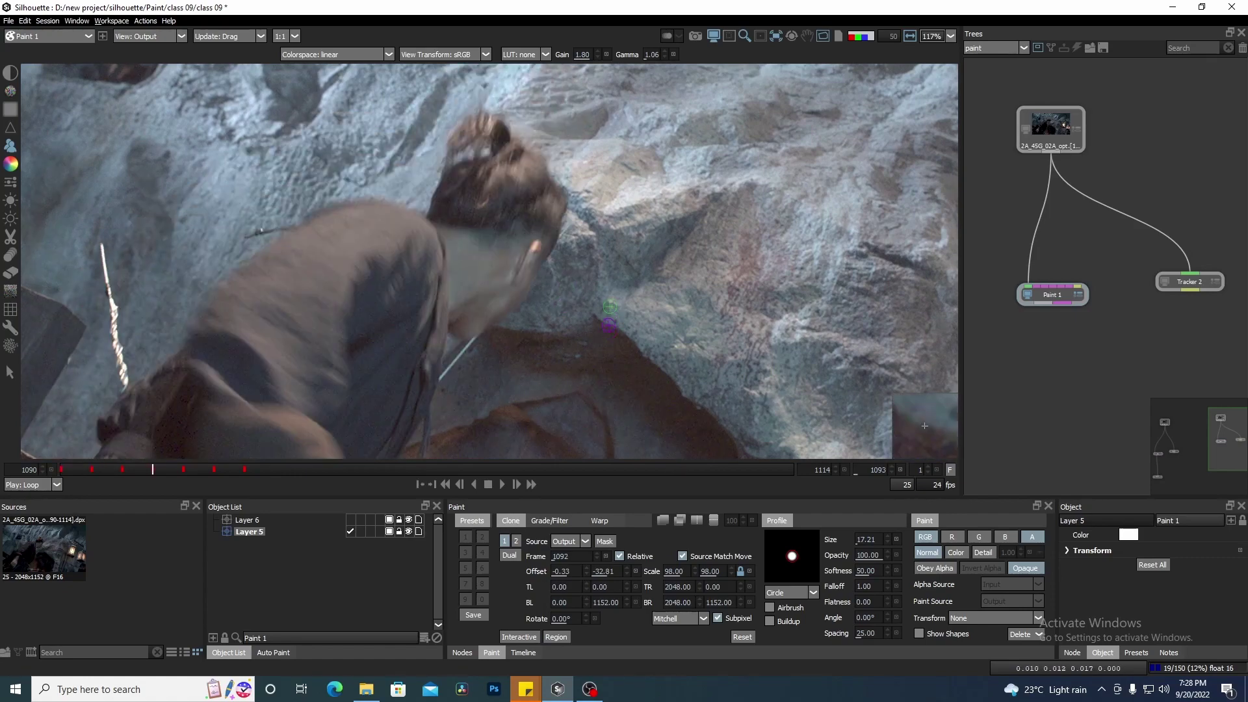
{"action": "key", "text": "z"}
{"action": "key", "text": "z"}
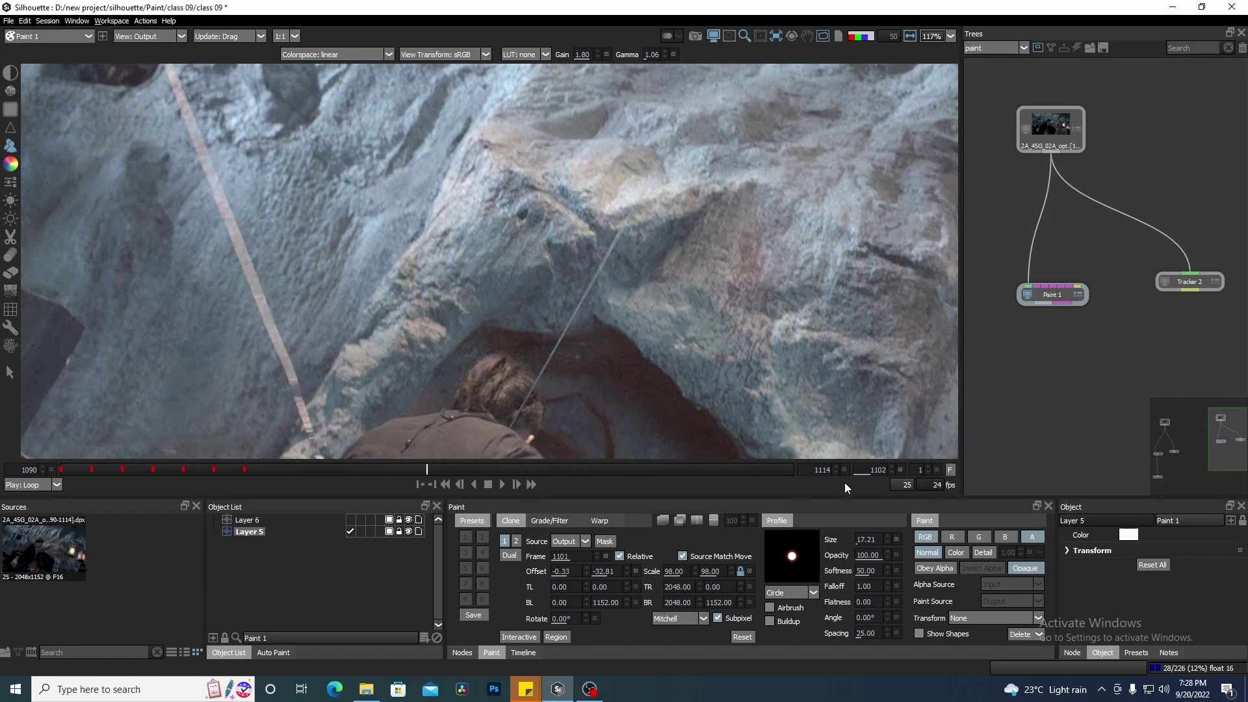
{"action": "left_click_drag", "start_coordinate": [278, 469], "coordinate": [5, 469]}
{"action": "left_click", "coordinate": [573, 557]}
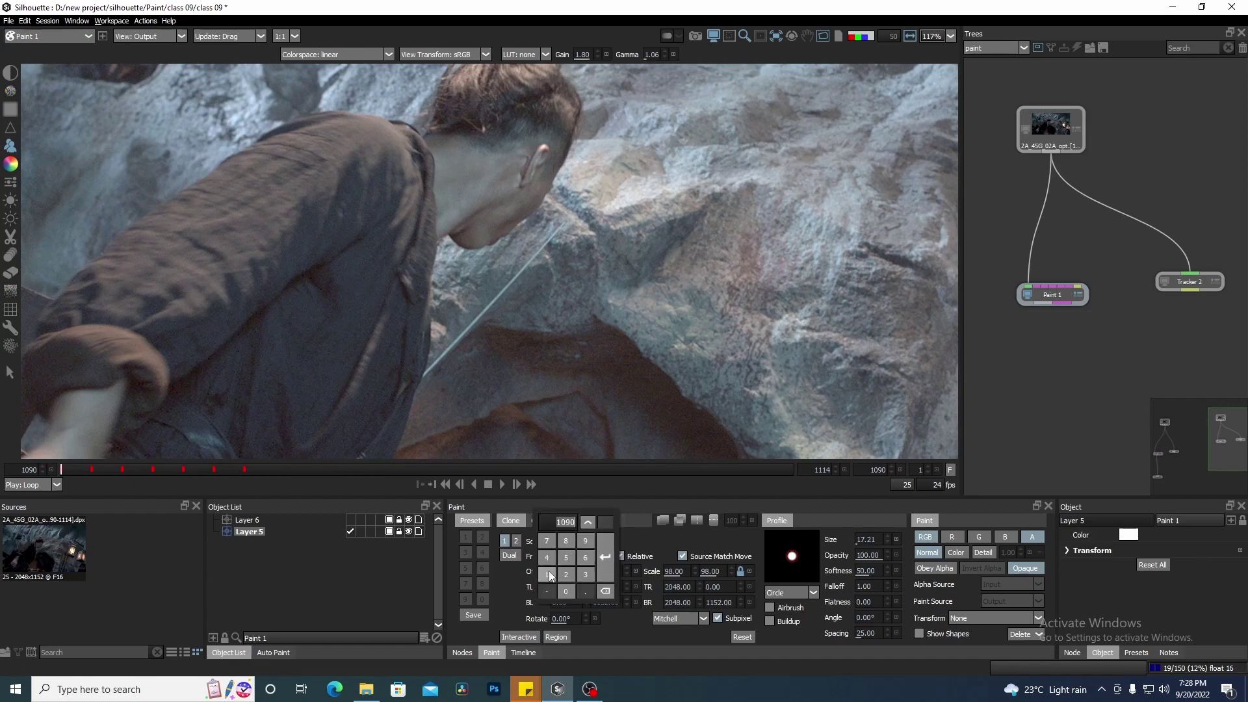
{"action": "left_click", "coordinate": [565, 591]}
{"action": "left_click", "coordinate": [566, 574]}
{"action": "key", "text": "Return"}
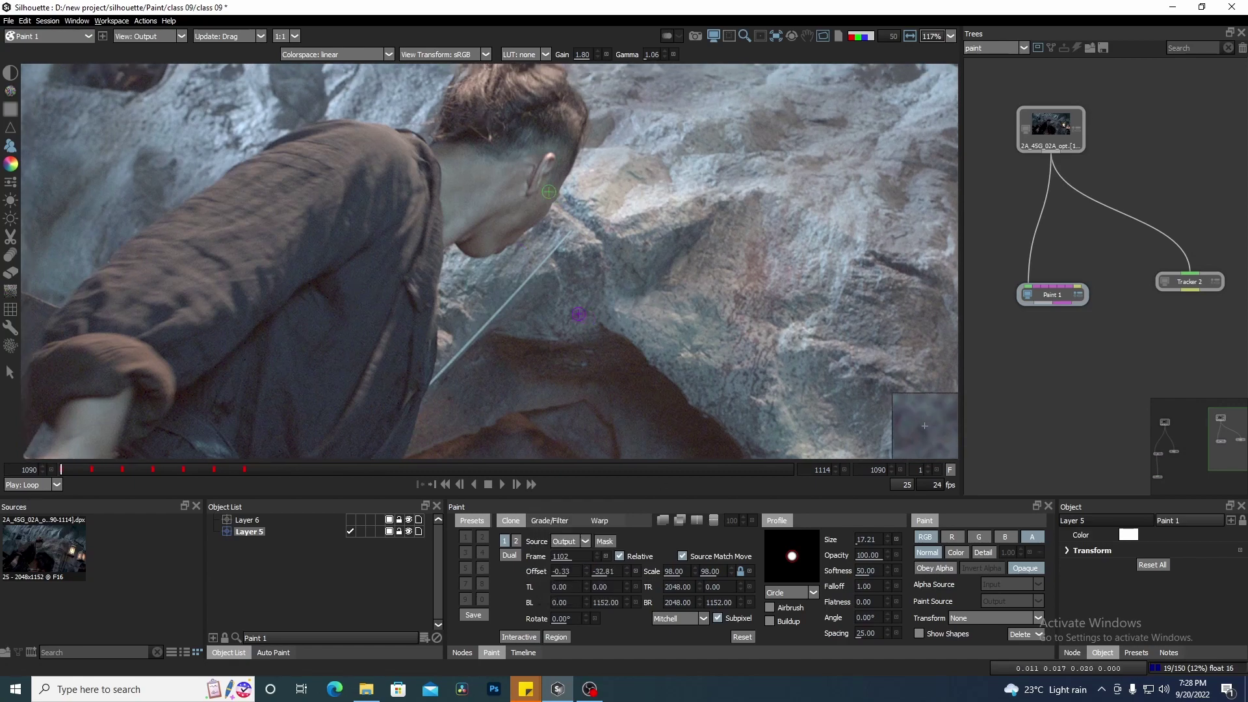
{"action": "scroll", "coordinate": [519, 251], "scroll_direction": "up", "scroll_amount": 3}
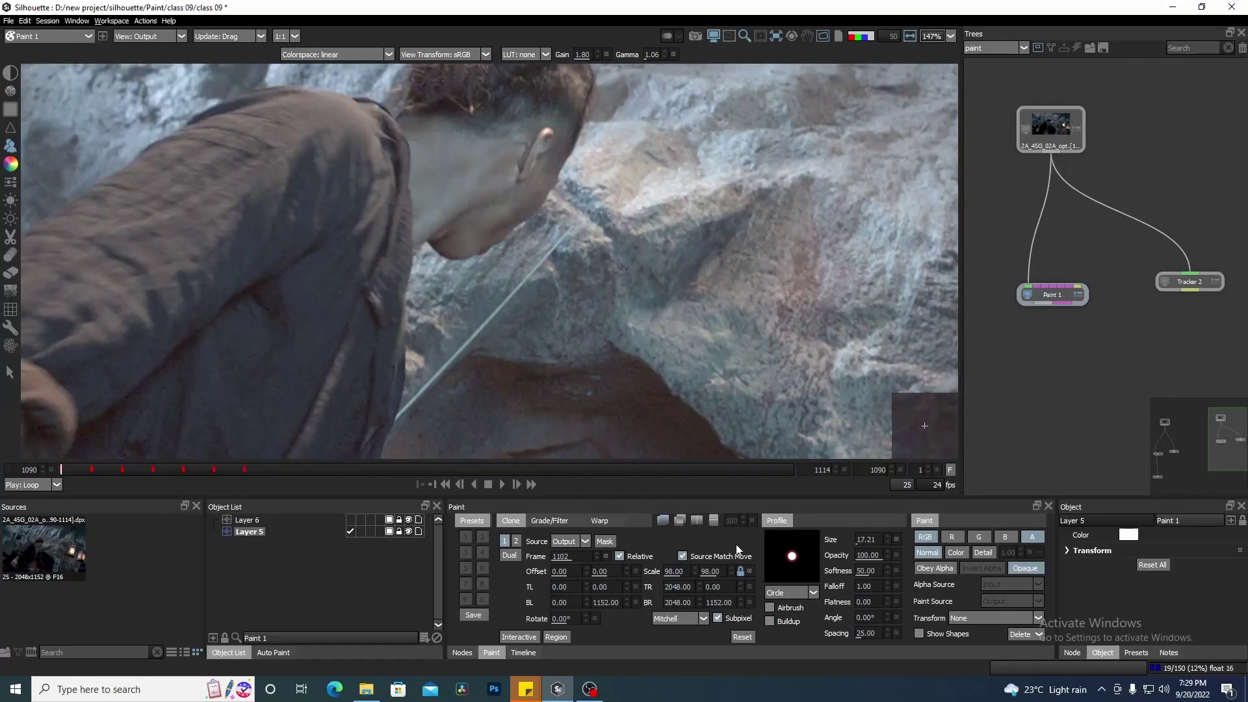
{"action": "left_click", "coordinate": [749, 570]}
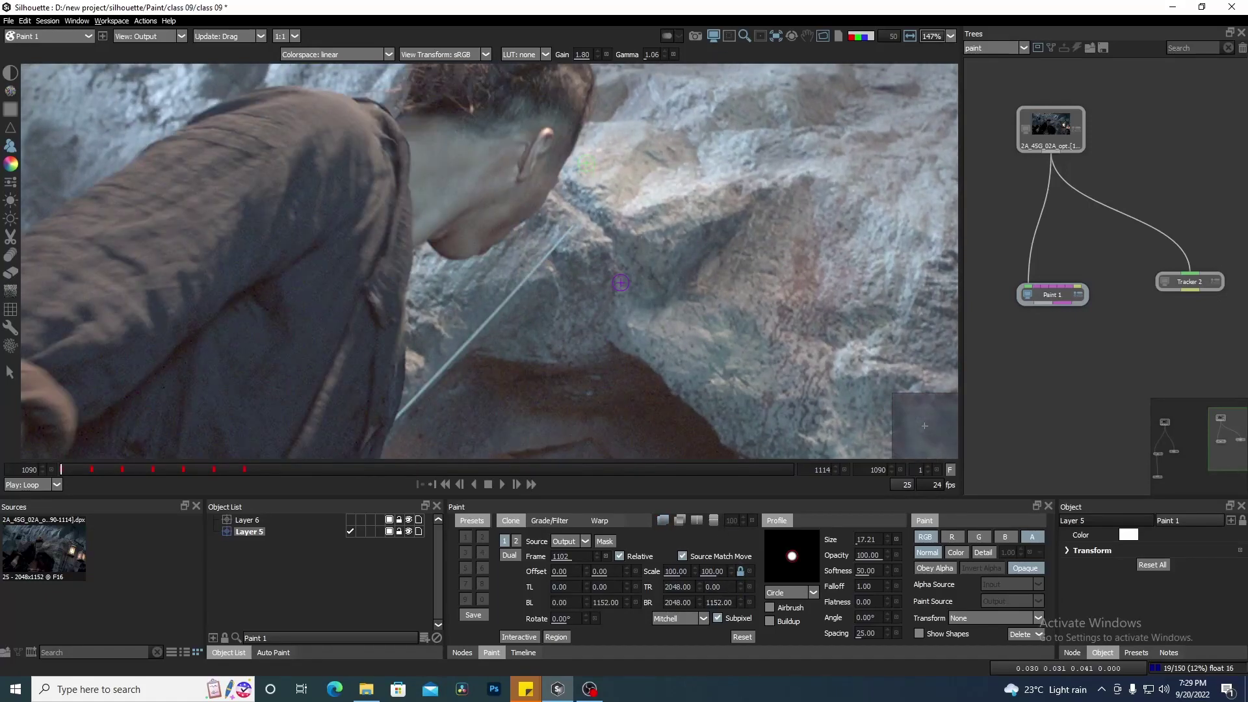
Clone-paint the upper part of the wire off the rock below the actor's chin on frame 1090
{"action": "scroll", "coordinate": [585, 259], "scroll_direction": "up", "scroll_amount": 3}
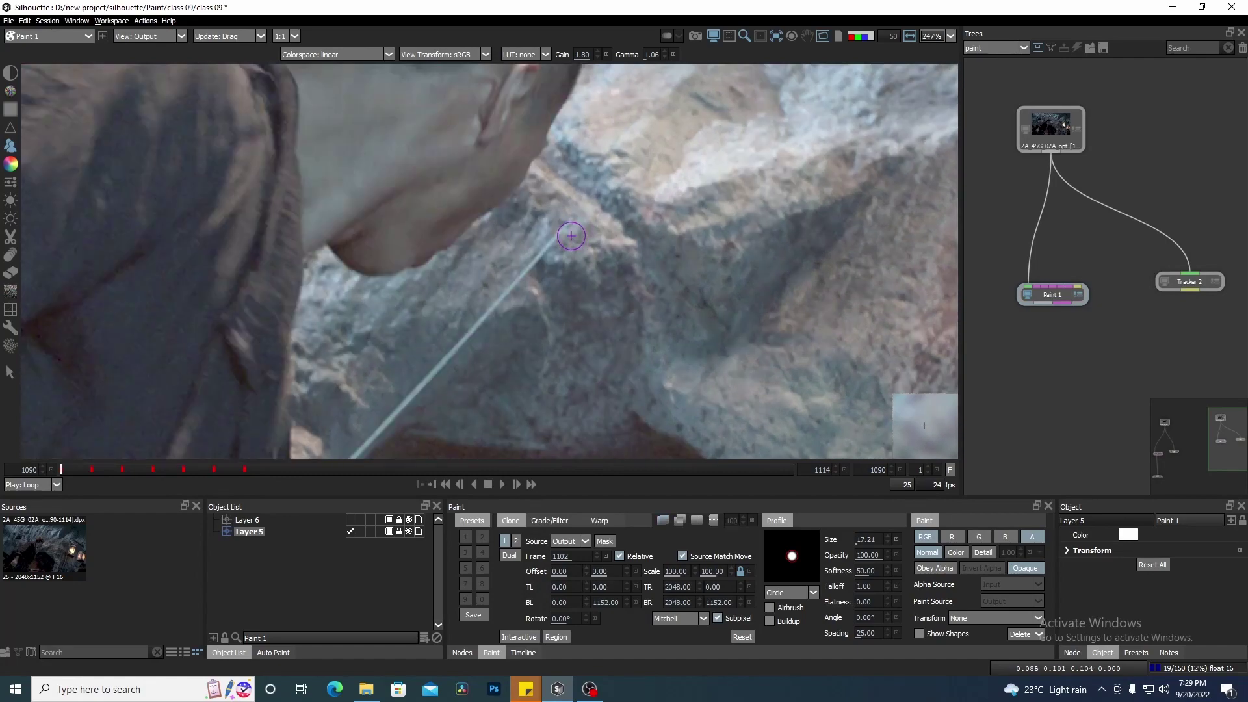
{"action": "left_click", "coordinate": [571, 236], "text": "shift"}
{"action": "left_click", "coordinate": [571, 236], "text": "shift"}
{"action": "left_click", "coordinate": [571, 236], "text": "shift"}
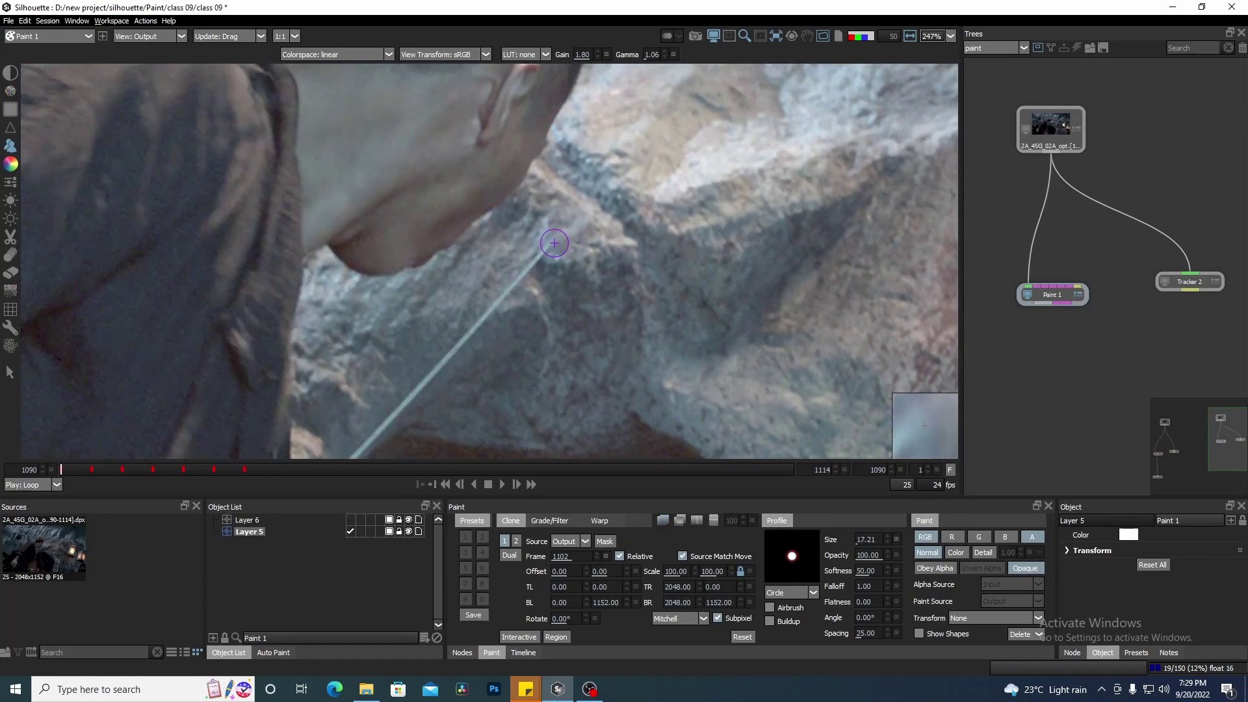
{"action": "left_click_drag", "start_coordinate": [462, 333], "coordinate": [450, 354]}
{"action": "left_click_drag", "start_coordinate": [414, 397], "coordinate": [514, 248]}
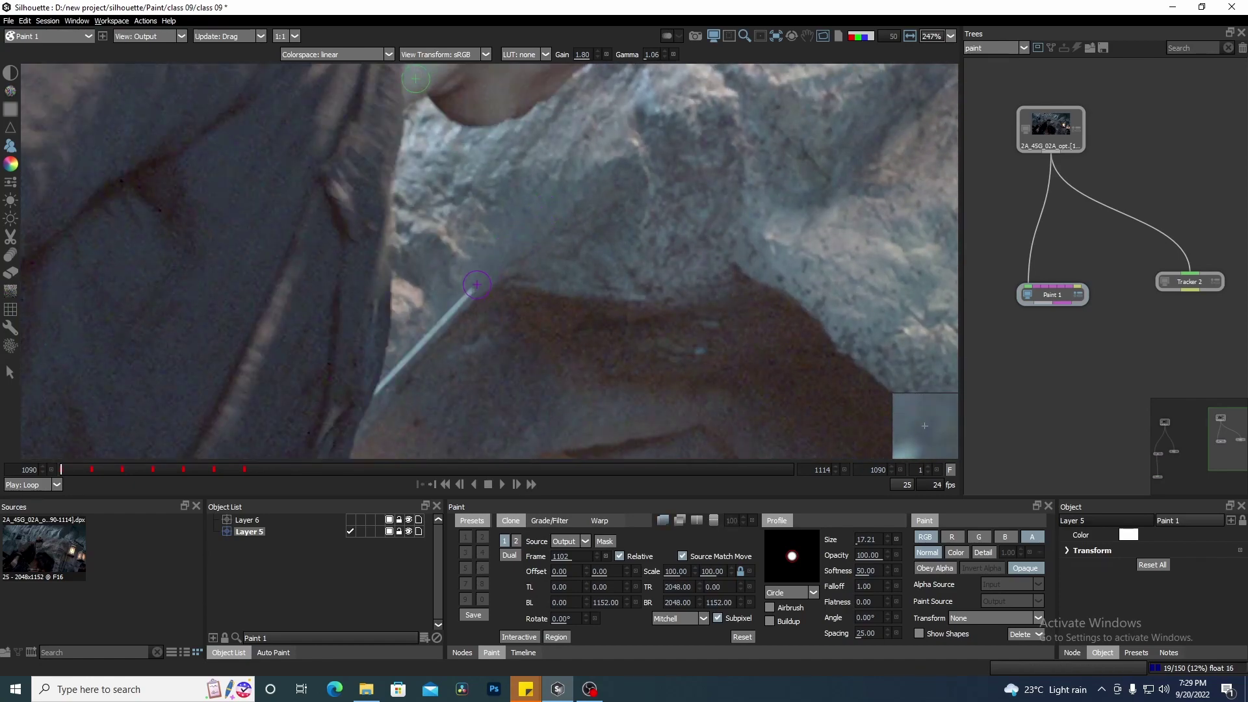
Compare the overlaid source with frame 1090 and nudge the clone source's vertical offset to 0.81
{"action": "key", "text": "o"}
{"action": "key", "text": "o"}
{"action": "key", "text": "o"}
{"action": "key", "text": "o"}
{"action": "key", "text": "o"}
{"action": "key", "text": "o"}
{"action": "key", "text": "o"}
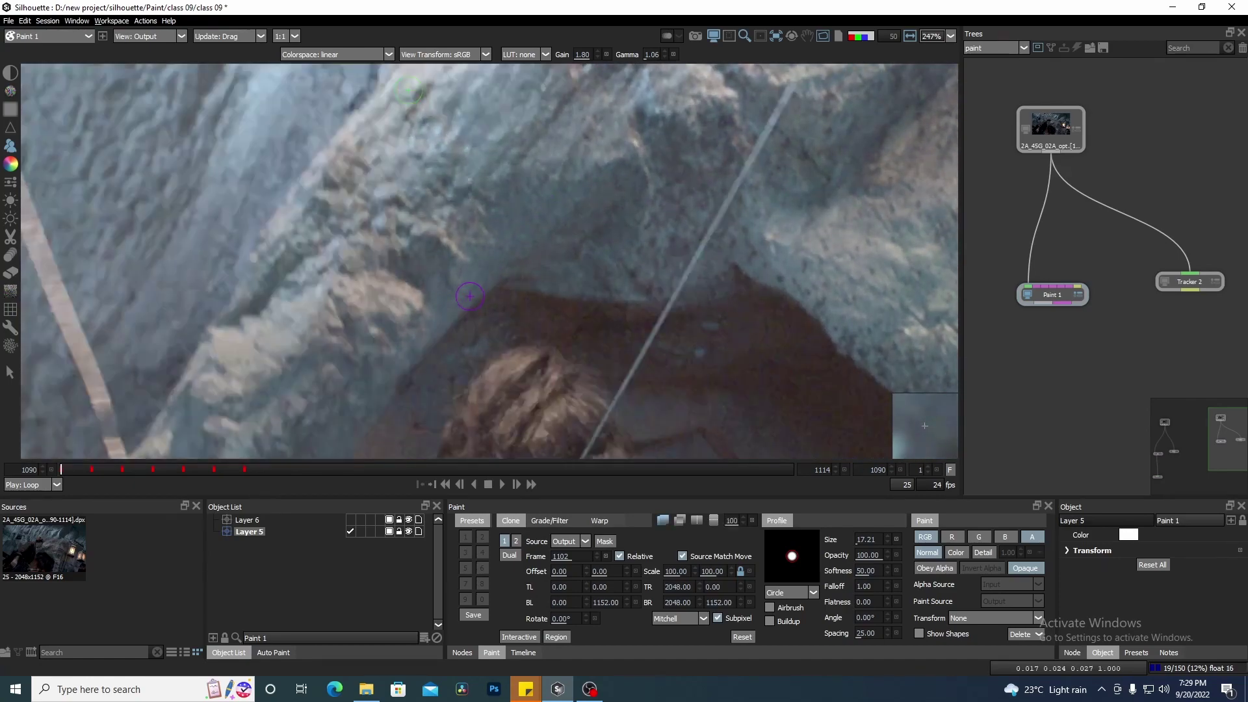
{"action": "key", "text": "o"}
{"action": "key", "text": "o"}
{"action": "key", "text": "o"}
{"action": "key", "text": "o"}
{"action": "key", "text": "o"}
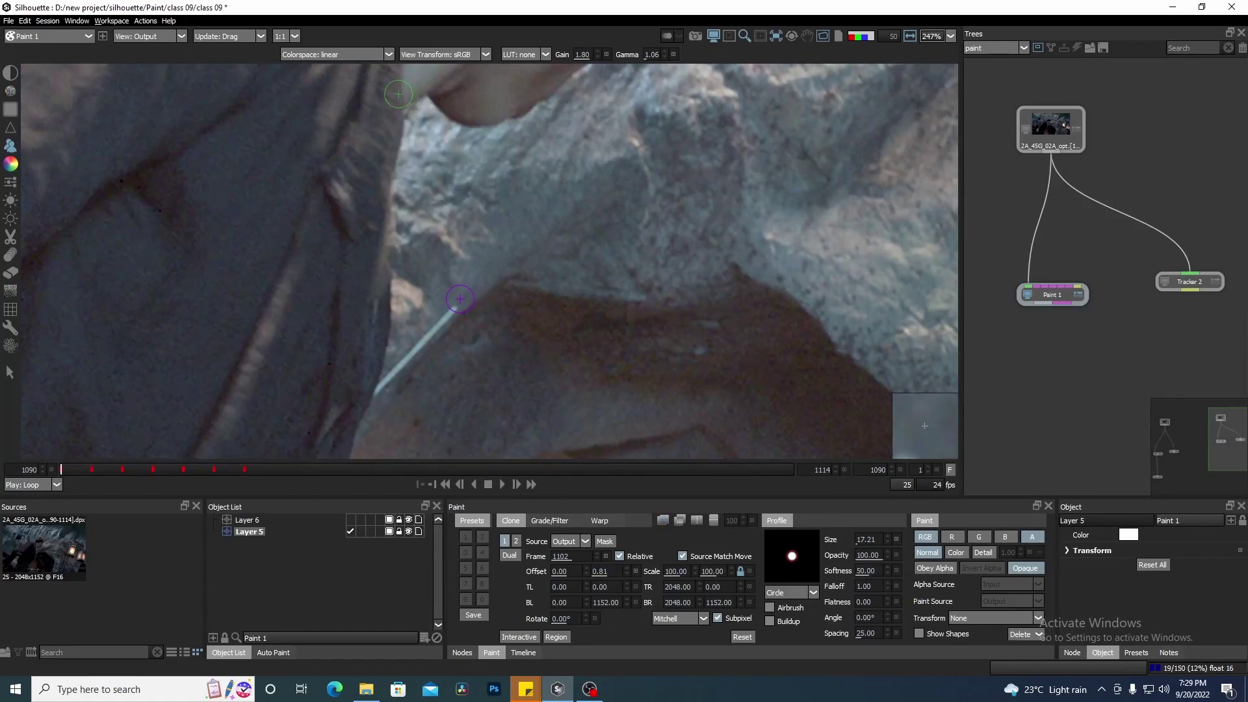
Clone-paint the rest of the wire along the dark rock edge down to the jacket on frame 1090
{"action": "left_click_drag", "start_coordinate": [431, 333], "coordinate": [419, 345]}
{"action": "key", "text": "o"}
{"action": "key", "text": "o"}
{"action": "key", "text": "o"}
{"action": "key", "text": "o"}
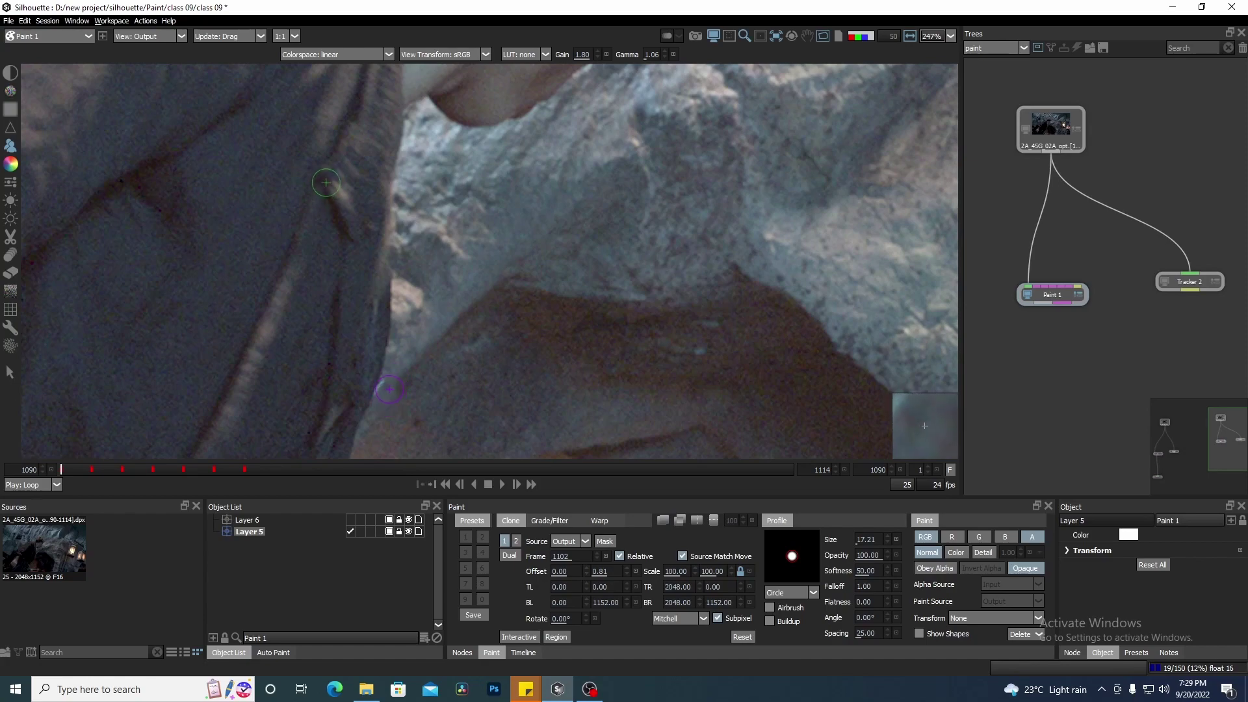
Reset the clone source's frame to the current frame and its vertical offset to 0
{"action": "scroll", "coordinate": [467, 341], "scroll_direction": "down", "scroll_amount": 1}
{"action": "scroll", "coordinate": [468, 341], "scroll_direction": "down", "scroll_amount": 5}
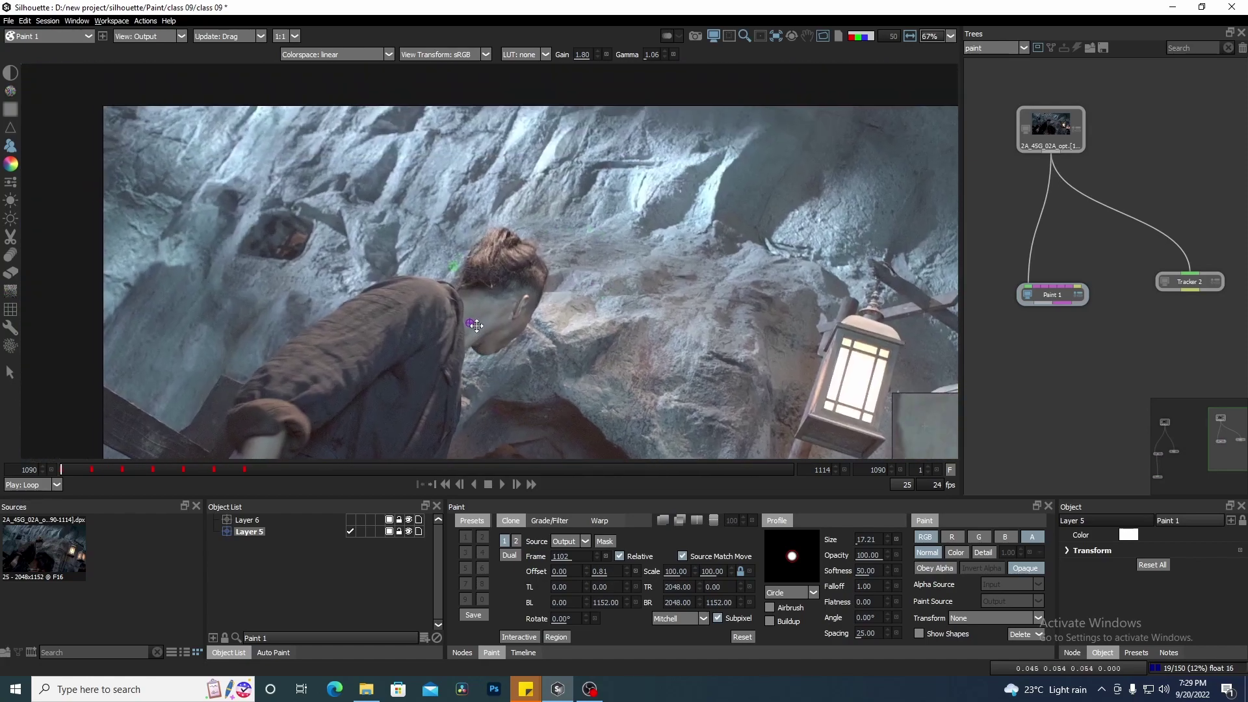
{"action": "left_click_drag", "start_coordinate": [428, 336], "coordinate": [451, 238]}
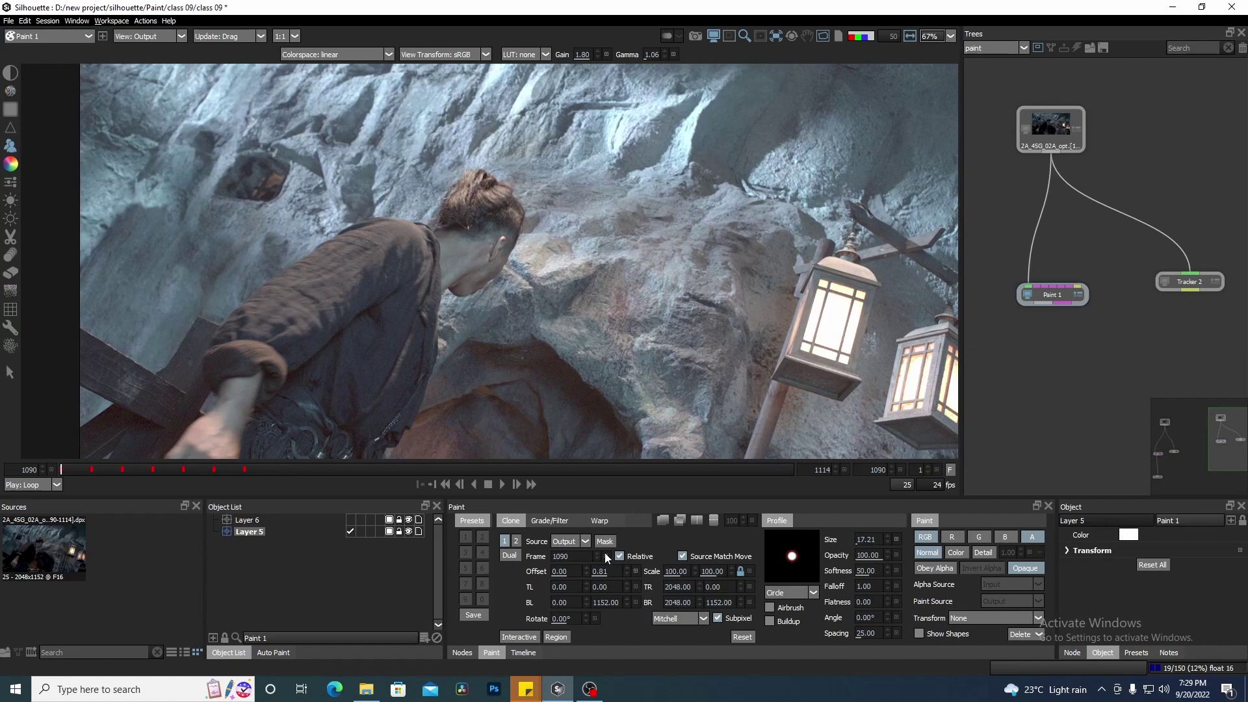
{"action": "left_click", "coordinate": [637, 573]}
{"action": "left_click_drag", "start_coordinate": [437, 372], "coordinate": [442, 355]}
{"action": "scroll", "coordinate": [460, 353], "scroll_direction": "up", "scroll_amount": 5}
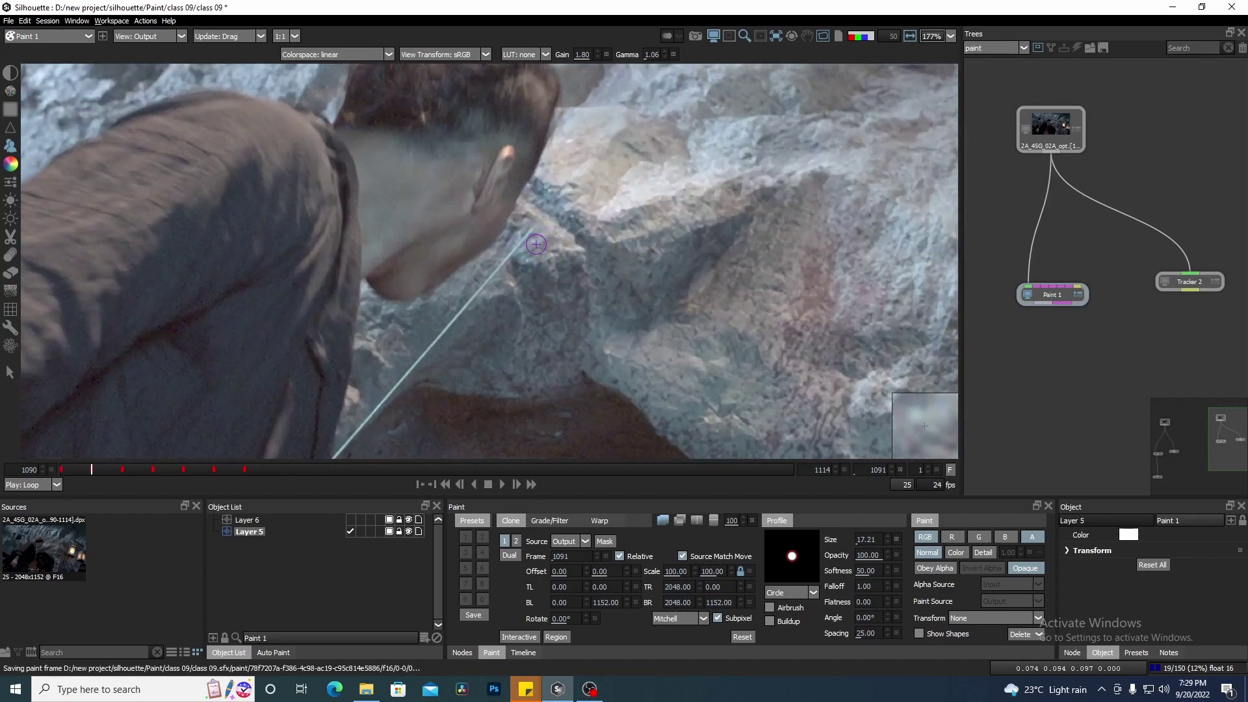
Set the clone source frame to 1090 and clone-paint the wire off the rock down to the jacket on frame 1091
{"action": "key", "text": "Right"}
{"action": "left_click_drag", "start_coordinate": [535, 263], "coordinate": [527, 254]}
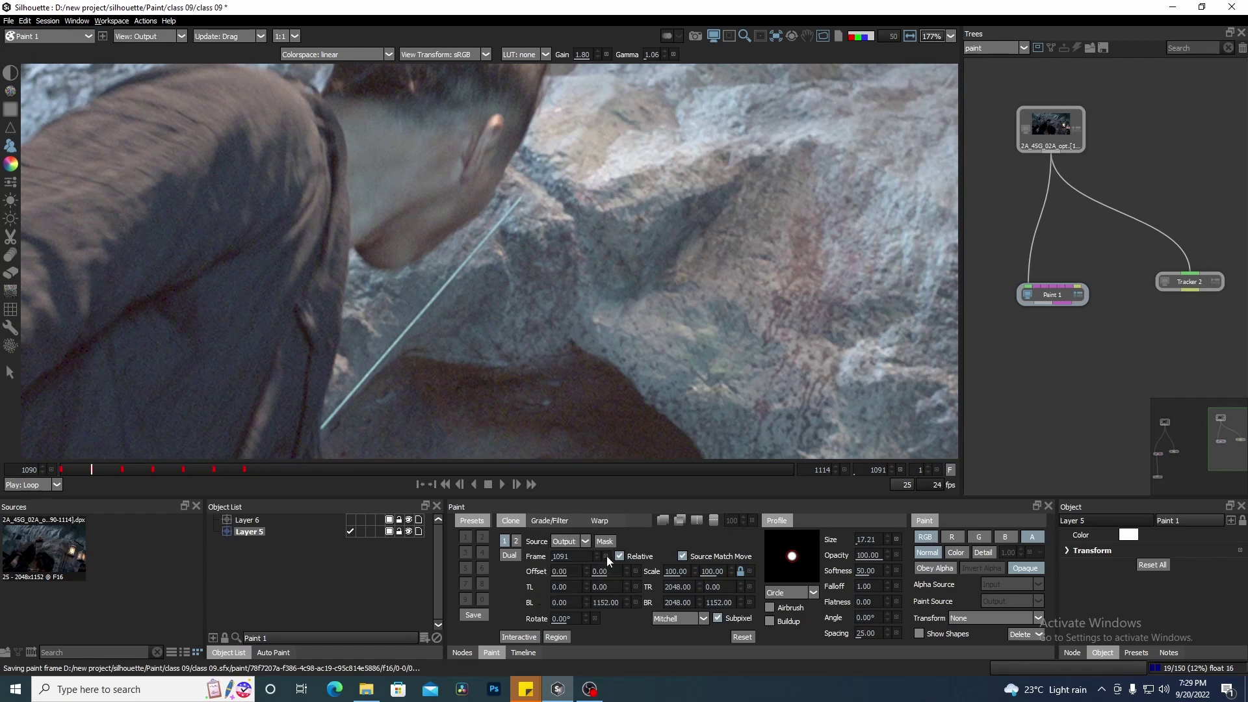
{"action": "left_click", "coordinate": [569, 554]}
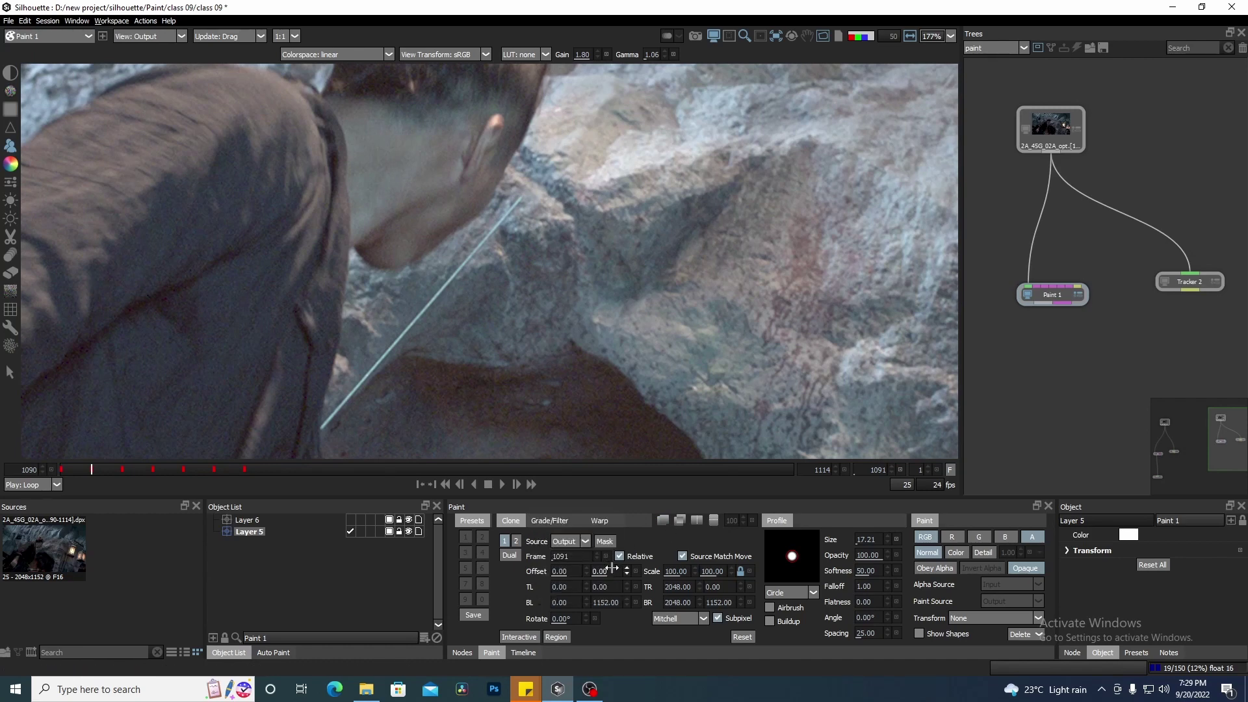
{"action": "left_click", "coordinate": [597, 558]}
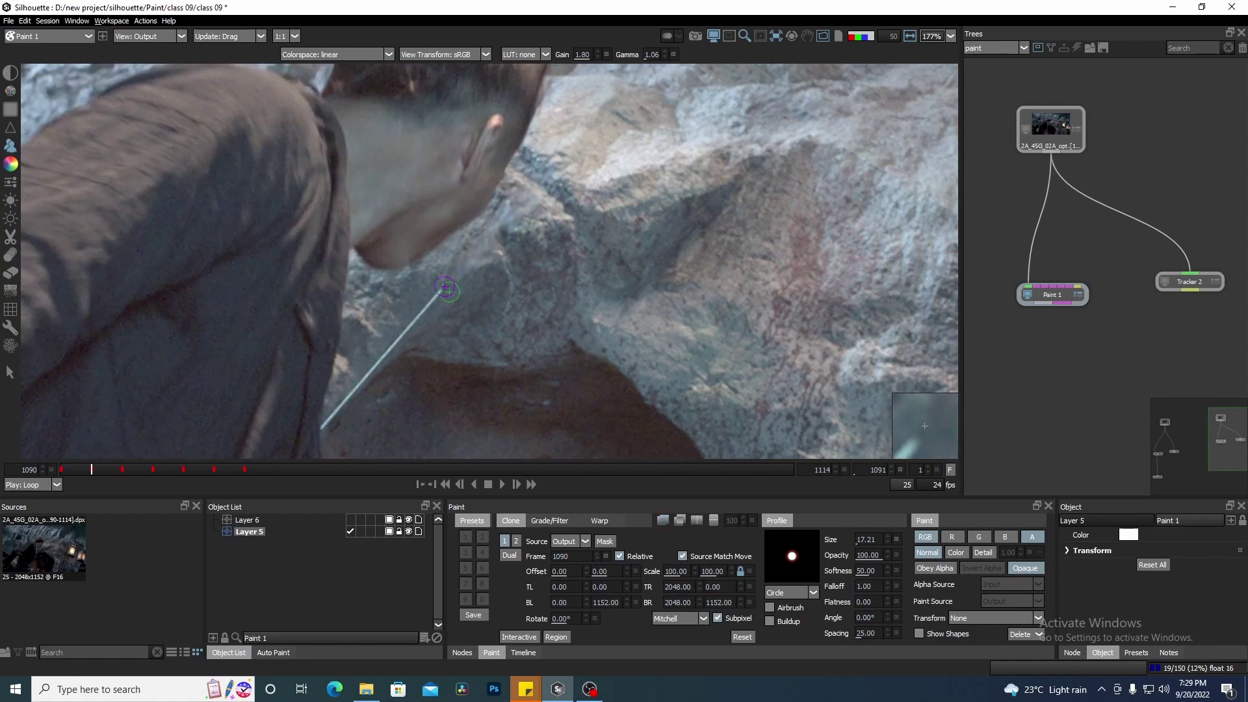
{"action": "scroll", "coordinate": [396, 339], "scroll_direction": "up", "scroll_amount": 3}
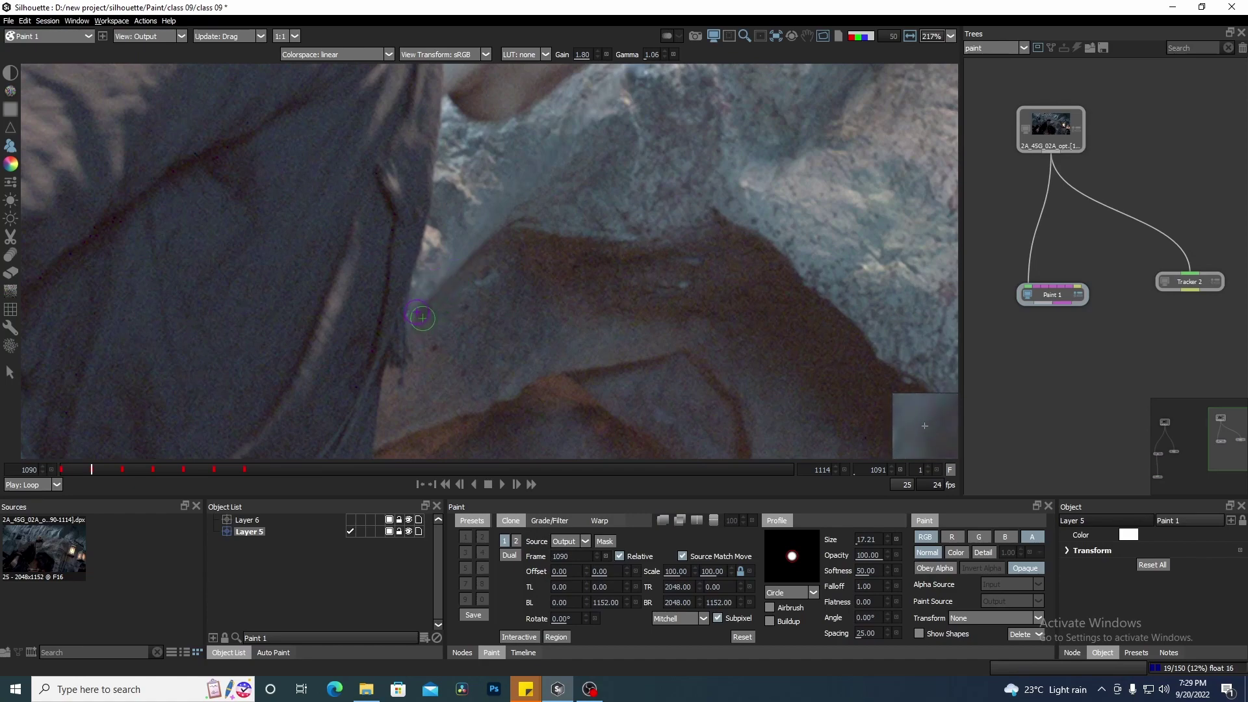
{"action": "scroll", "coordinate": [421, 319], "scroll_direction": "down", "scroll_amount": 5}
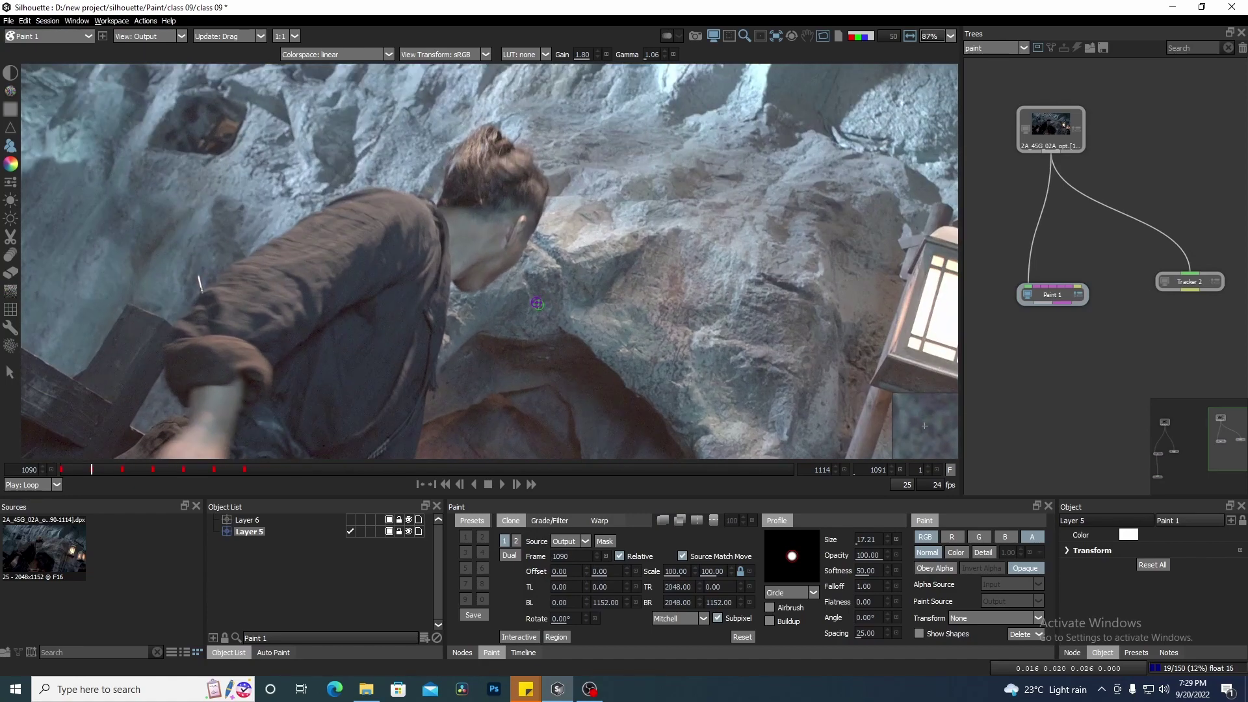
Clone-paint the wire off the rock from the chin down to the jacket on frame 1092, comparing with frame 1091
{"action": "key", "text": "Right"}
{"action": "scroll", "coordinate": [539, 306], "scroll_direction": "up", "scroll_amount": 4}
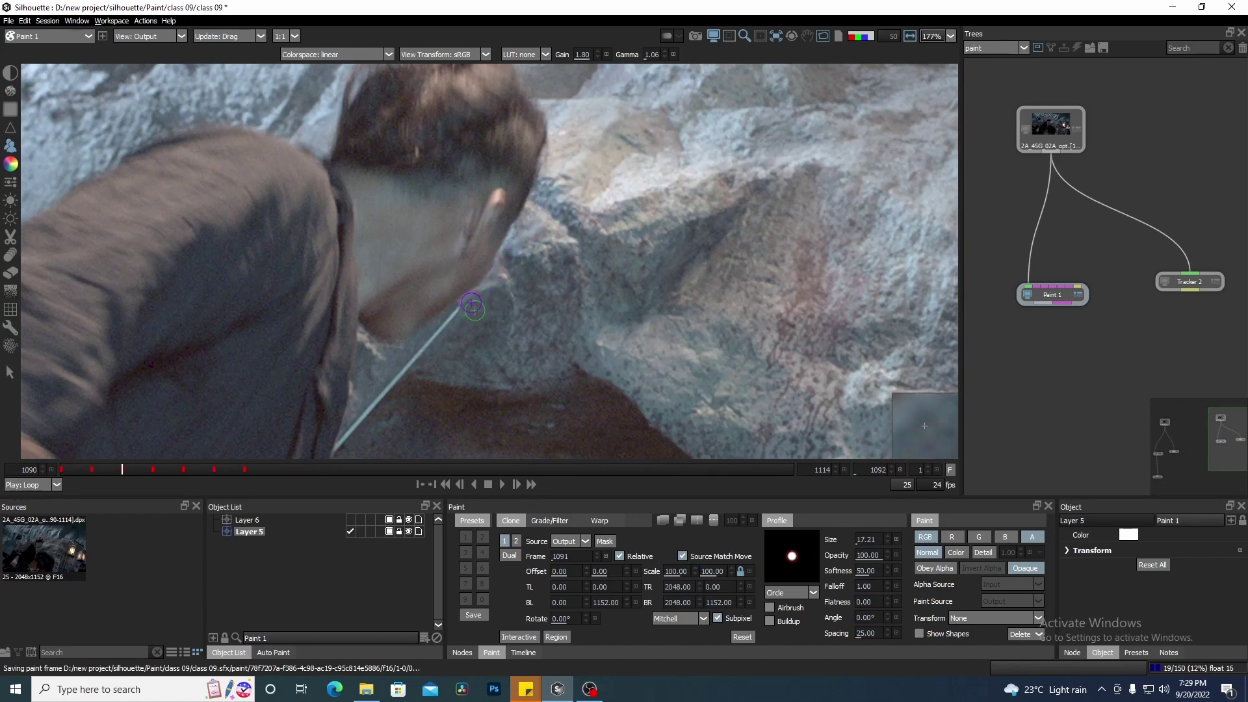
{"action": "left_click_drag", "start_coordinate": [400, 377], "coordinate": [632, 167]}
{"action": "key", "text": "Left"}
{"action": "key", "text": "Right"}
{"action": "key", "text": "Left"}
{"action": "key", "text": "Right"}
{"action": "scroll", "coordinate": [633, 167], "scroll_direction": "up", "scroll_amount": 2}
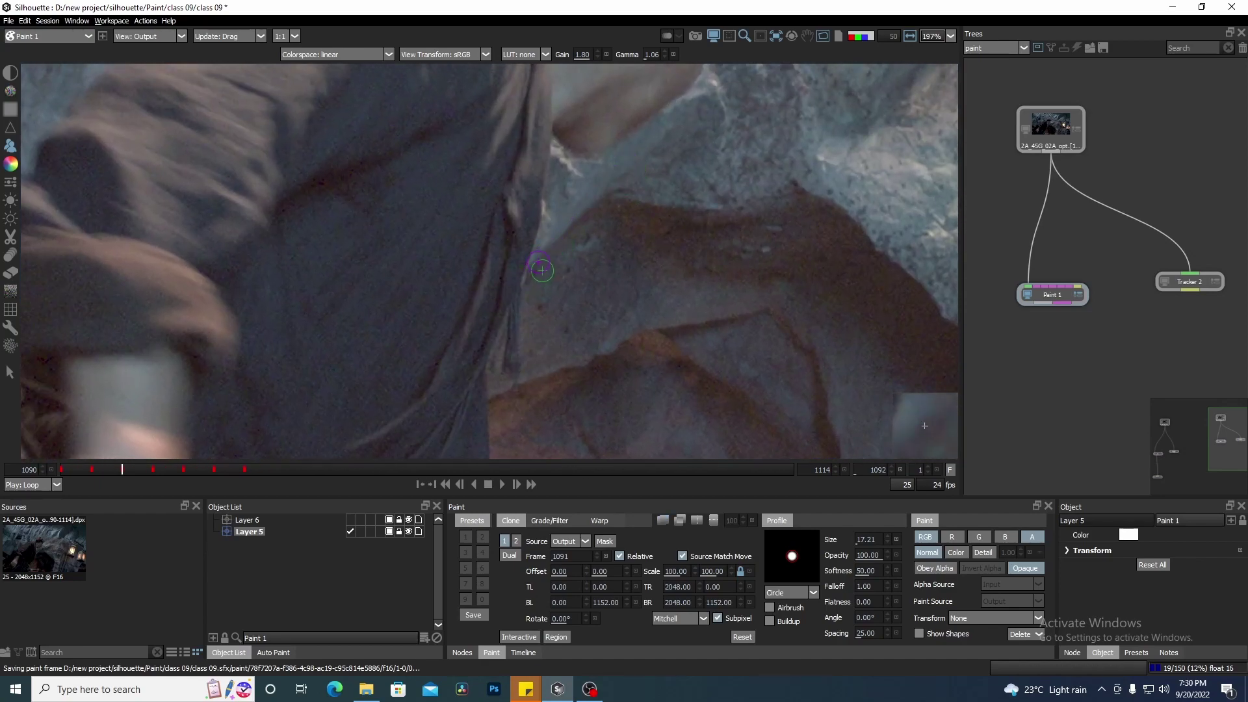
{"action": "scroll", "coordinate": [542, 270], "scroll_direction": "down", "scroll_amount": 9}
{"action": "left_click_drag", "start_coordinate": [572, 260], "coordinate": [543, 274]}
{"action": "scroll", "coordinate": [592, 256], "scroll_direction": "up", "scroll_amount": 3}
Clone-paint the wire beside the head and below the chin off the rock on frame 1093
{"action": "key", "text": "Right"}
{"action": "scroll", "coordinate": [597, 218], "scroll_direction": "up", "scroll_amount": 1}
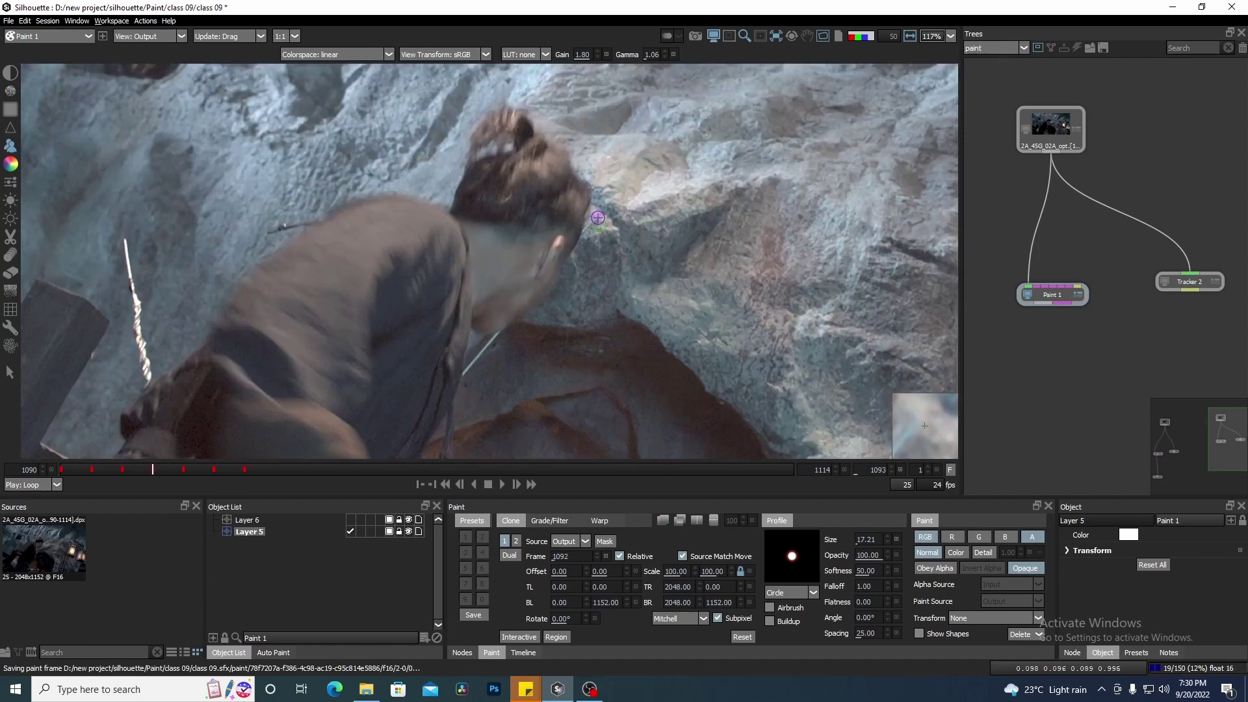
{"action": "scroll", "coordinate": [597, 218], "scroll_direction": "up", "scroll_amount": 5}
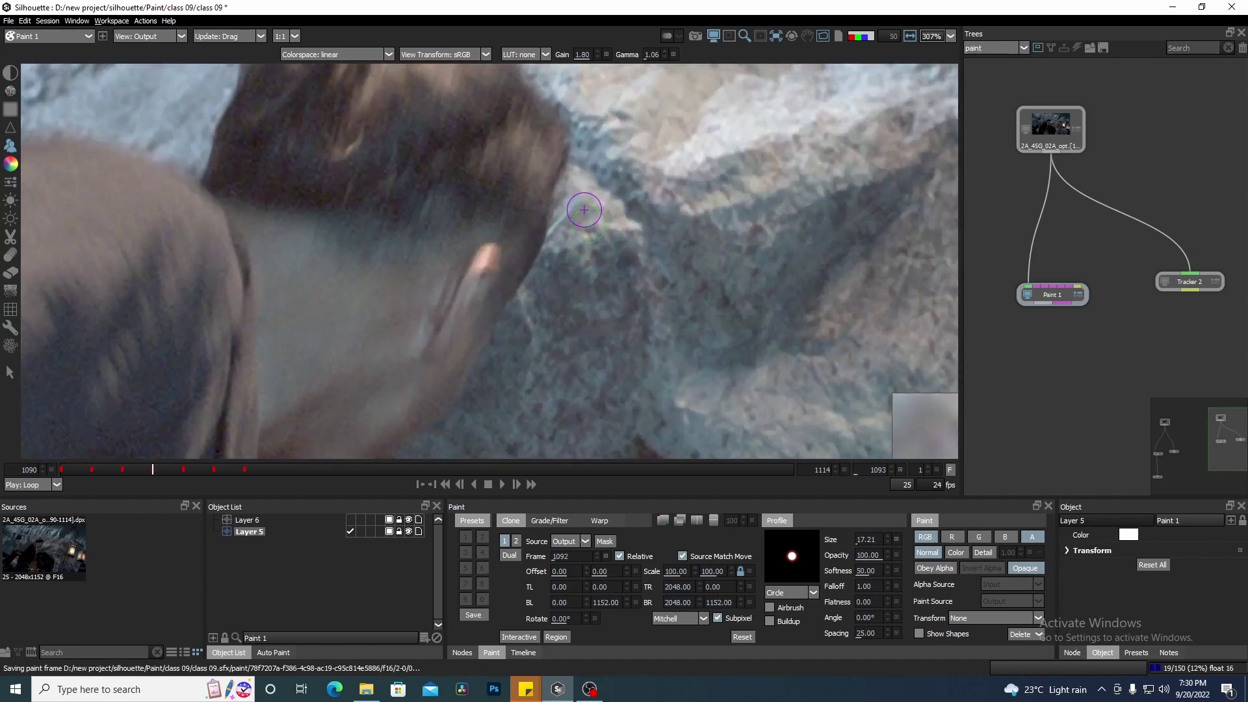
{"action": "left_click_drag", "start_coordinate": [566, 243], "coordinate": [567, 257]}
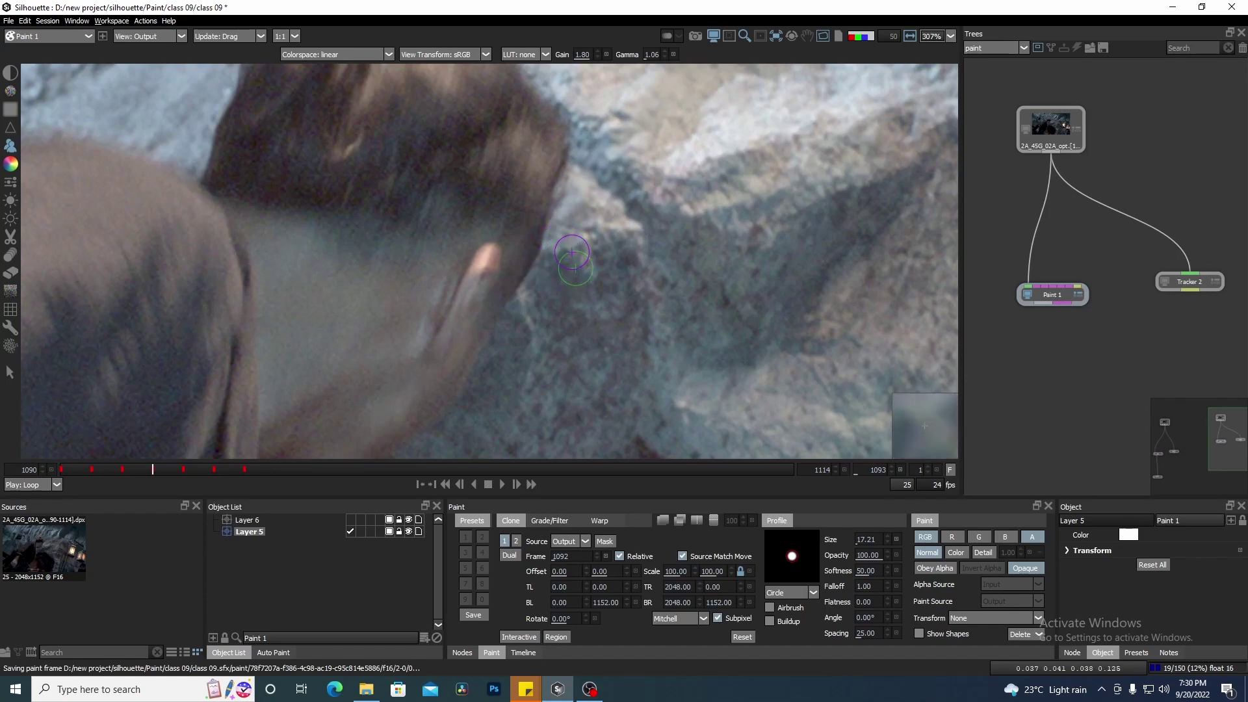
{"action": "left_click_drag", "start_coordinate": [513, 397], "coordinate": [733, 78]}
{"action": "scroll", "coordinate": [732, 78], "scroll_direction": "down", "scroll_amount": 1}
{"action": "key", "text": "Left"}
{"action": "key", "text": "Right"}
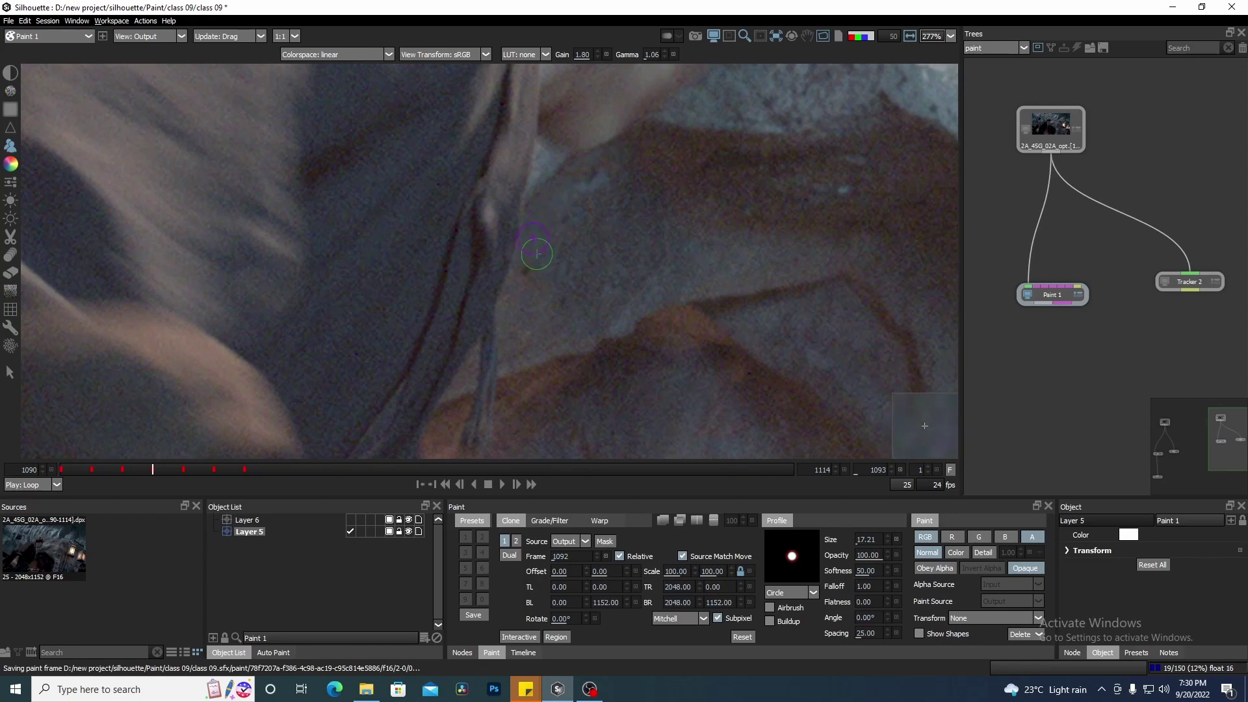
{"action": "scroll", "coordinate": [537, 254], "scroll_direction": "down", "scroll_amount": 10}
{"action": "scroll", "coordinate": [595, 248], "scroll_direction": "up", "scroll_amount": 3}
{"action": "scroll", "coordinate": [595, 248], "scroll_direction": "up", "scroll_amount": 6}
Clone-paint the short wire segment between the chin and the jacket off the dark rock on frame 1094
{"action": "key", "text": "Right"}
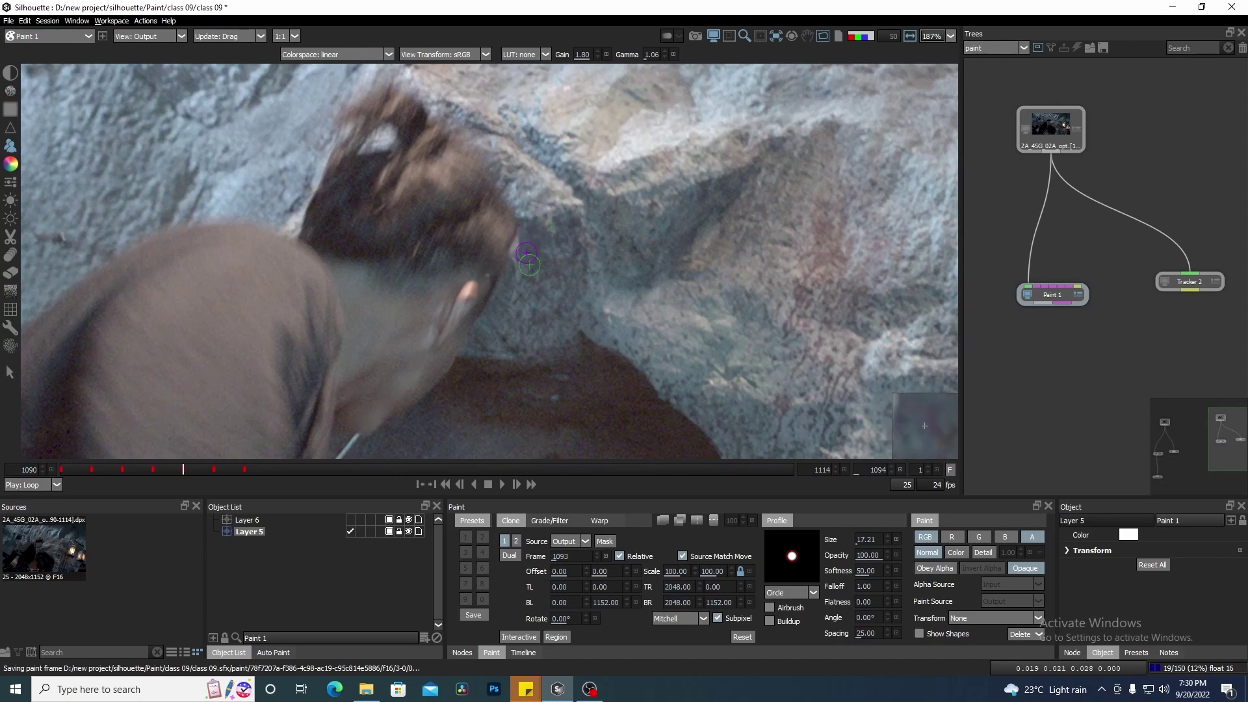
{"action": "scroll", "coordinate": [527, 247], "scroll_direction": "up", "scroll_amount": 4}
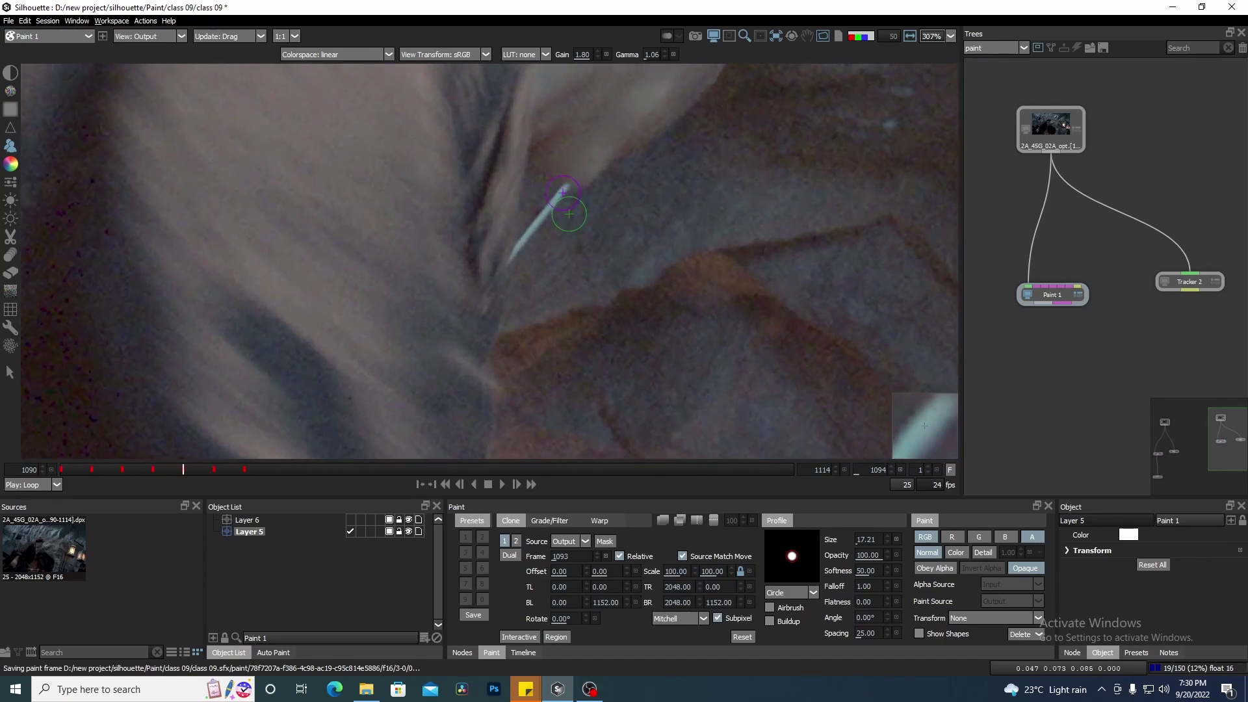
{"action": "left_click_drag", "start_coordinate": [562, 194], "coordinate": [521, 258]}
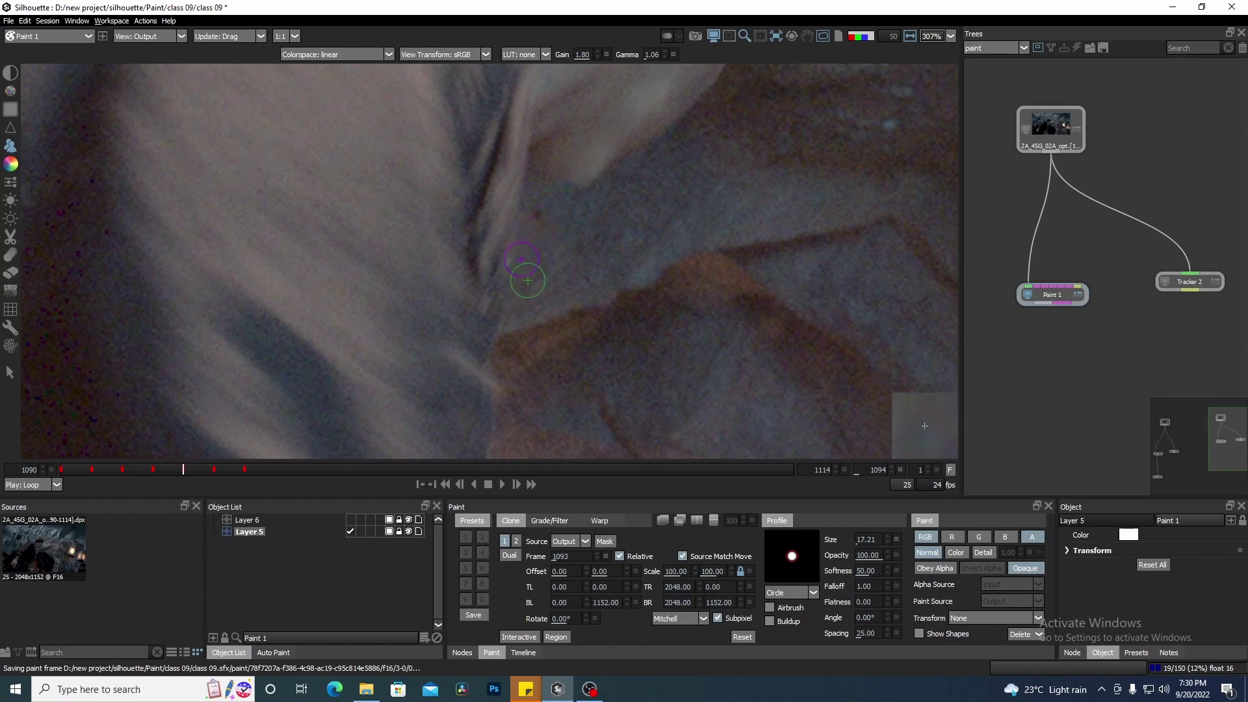
{"action": "scroll", "coordinate": [549, 273], "scroll_direction": "down", "scroll_amount": 8}
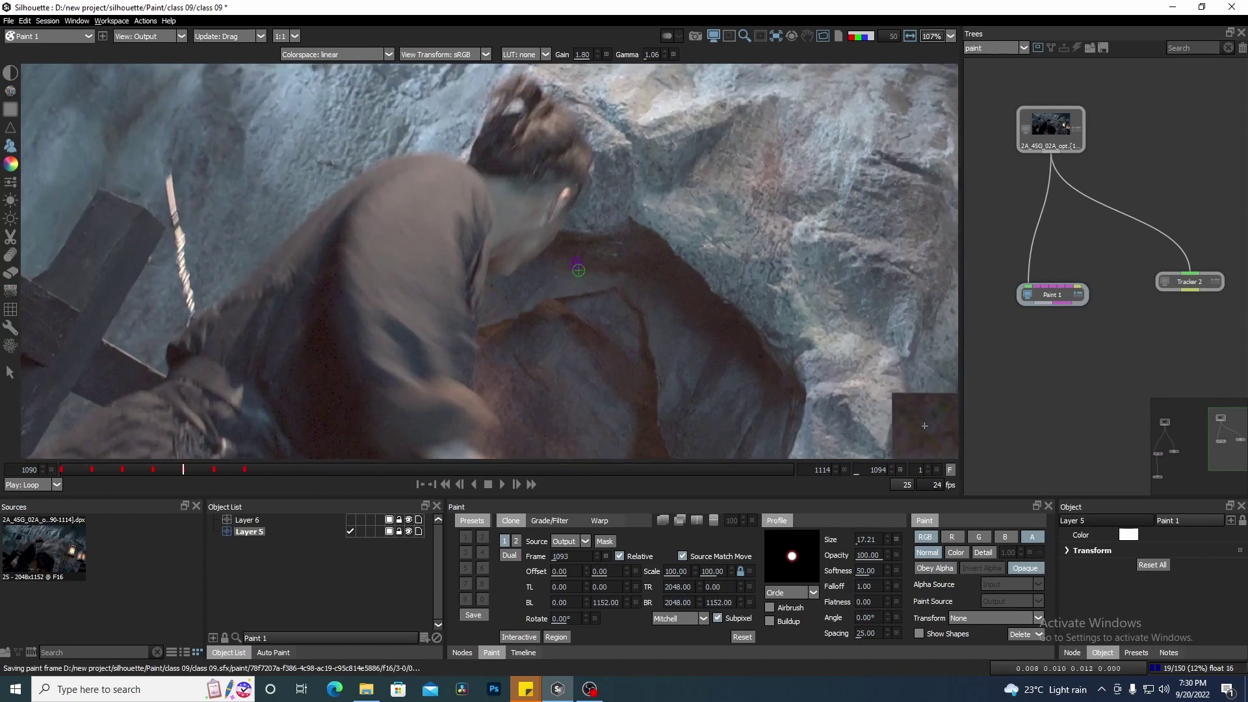
Try to clone-paint the wire off the rock beside the actor's hair on frame 1095
{"action": "key", "text": "Right"}
{"action": "scroll", "coordinate": [582, 270], "scroll_direction": "up", "scroll_amount": 5}
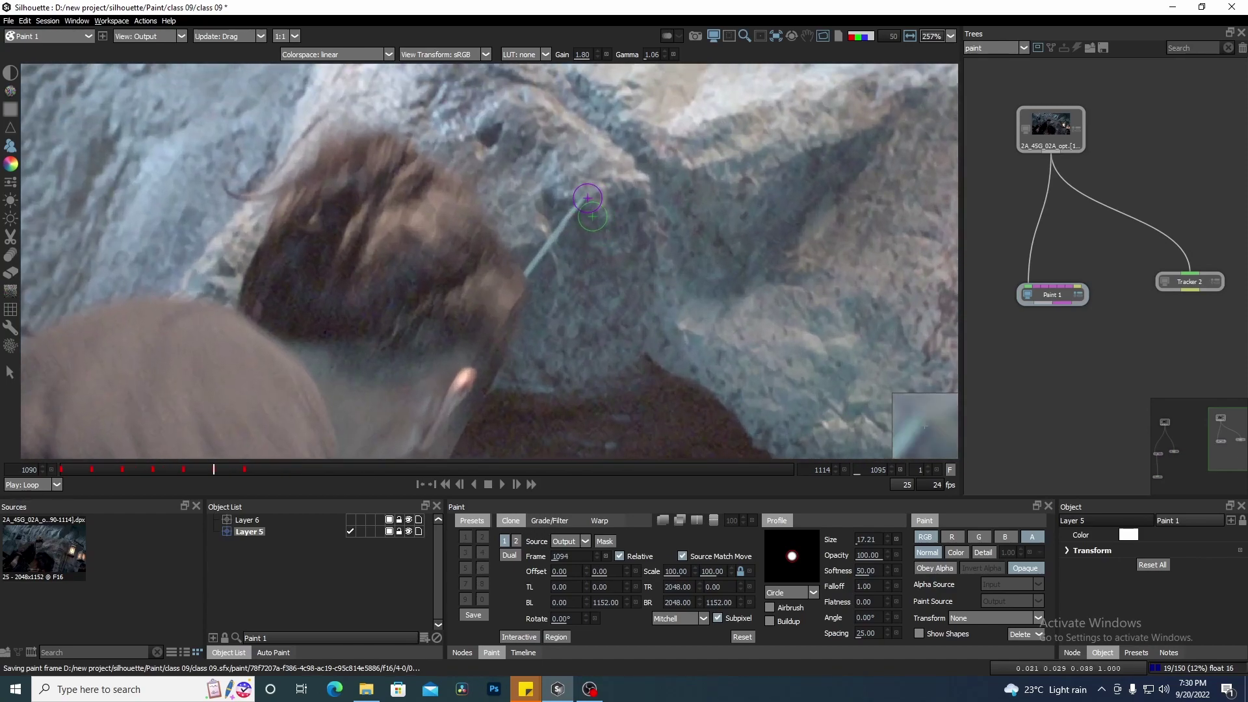
{"action": "left_click_drag", "start_coordinate": [560, 226], "coordinate": [540, 269]}
{"action": "scroll", "coordinate": [599, 240], "scroll_direction": "down", "scroll_amount": 2}
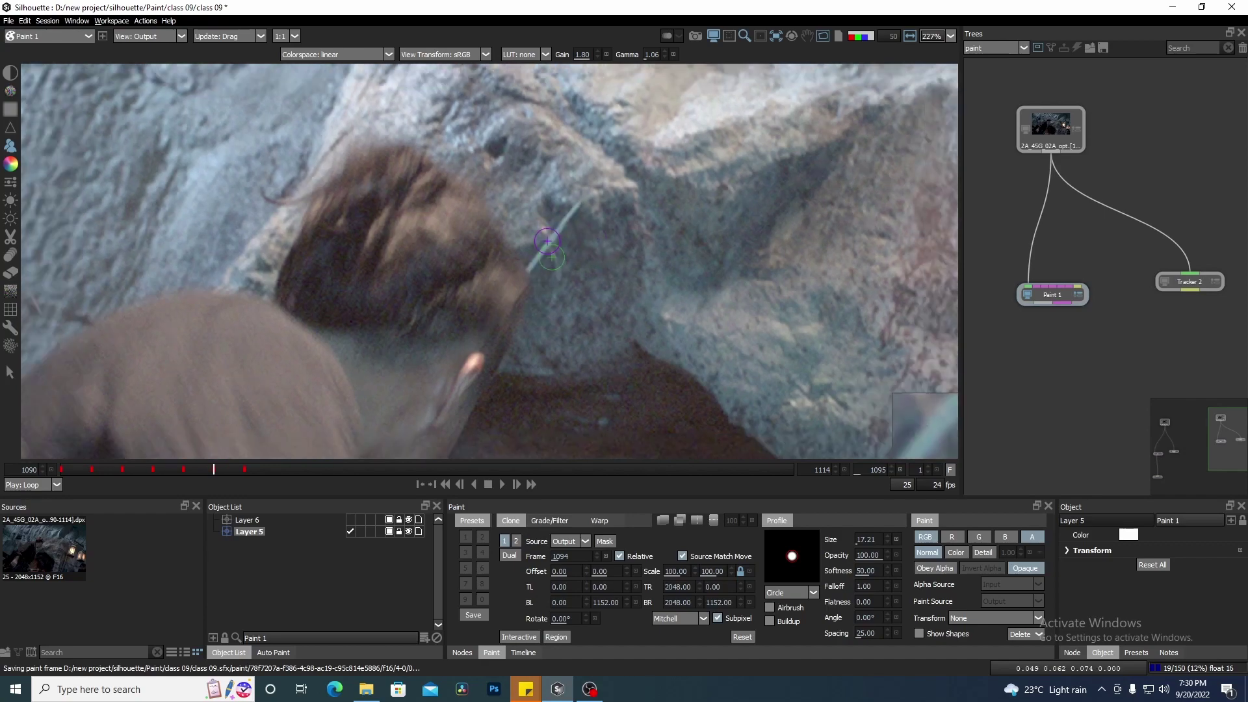
{"action": "left_click_drag", "start_coordinate": [618, 296], "coordinate": [592, 296]}
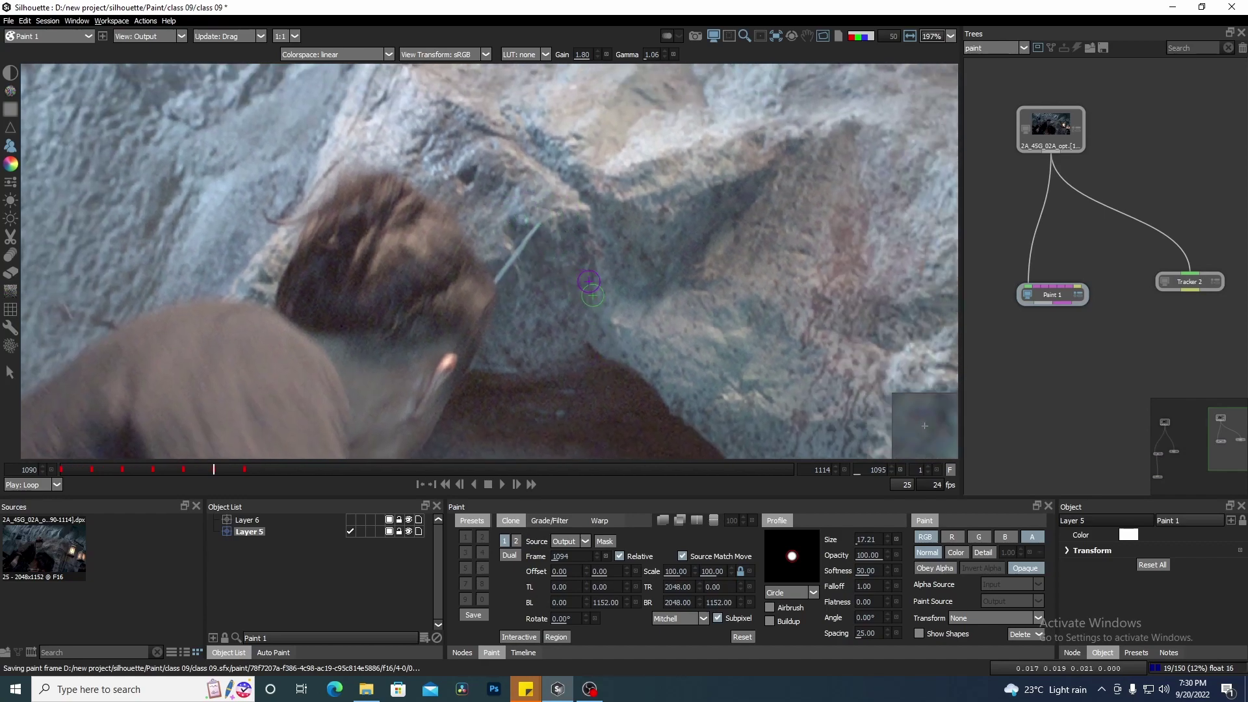
Step through the frames up to 1097 and back to 1095 to examine the remaining wire against the rock
{"action": "key", "text": "z"}
{"action": "key", "text": "x"}
{"action": "key", "text": "z"}
{"action": "key", "text": "x"}
{"action": "key", "text": "Right"}
{"action": "key", "text": "Right"}
{"action": "key", "text": "Right"}
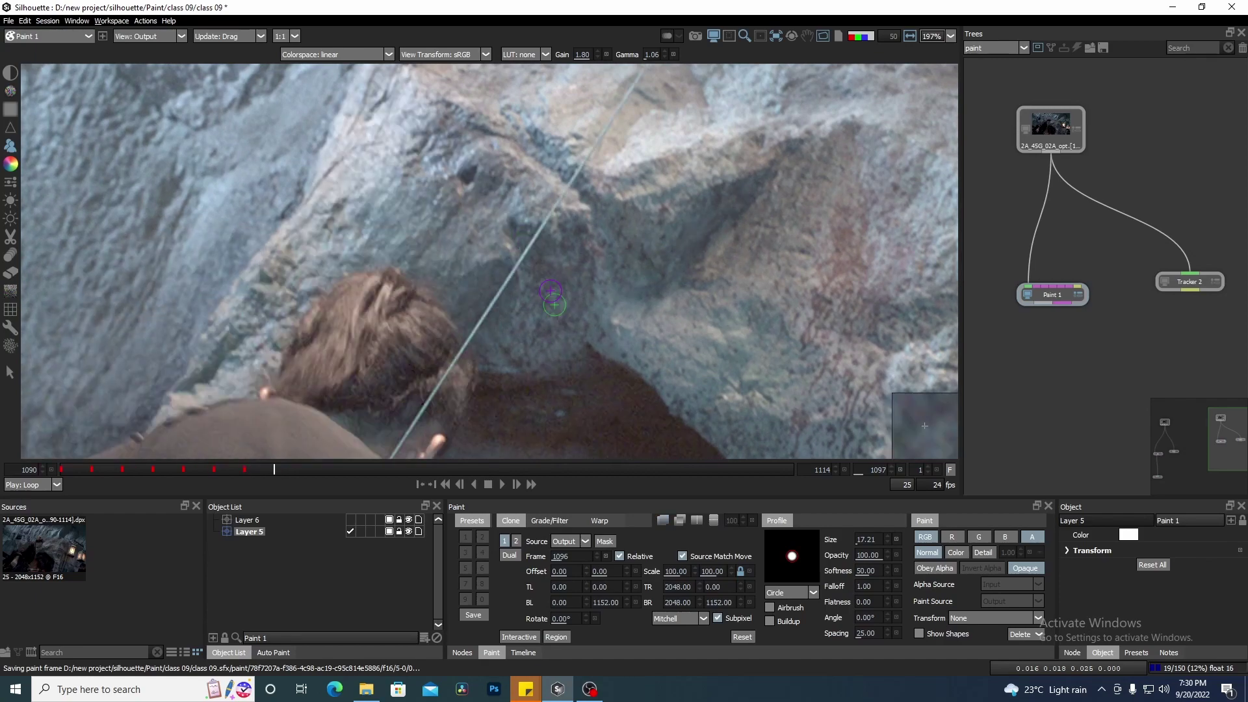
{"action": "scroll", "coordinate": [537, 269], "scroll_direction": "down", "scroll_amount": 2}
{"action": "key", "text": "Left"}
{"action": "key", "text": "Left"}
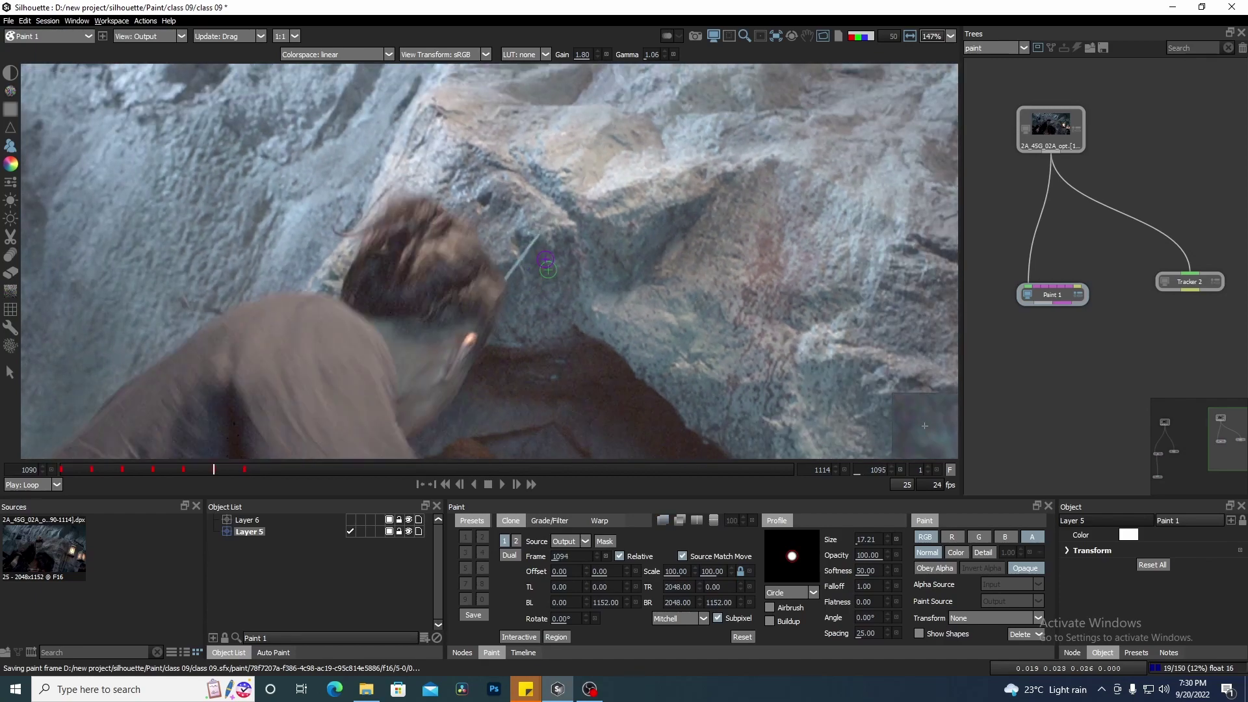
View the whole image and scrub from frame 1095 back to frame 1090 to review the wire clean-up
{"action": "scroll", "coordinate": [535, 279], "scroll_direction": "down", "scroll_amount": 3}
{"action": "left_click_drag", "start_coordinate": [538, 254], "coordinate": [551, 214]}
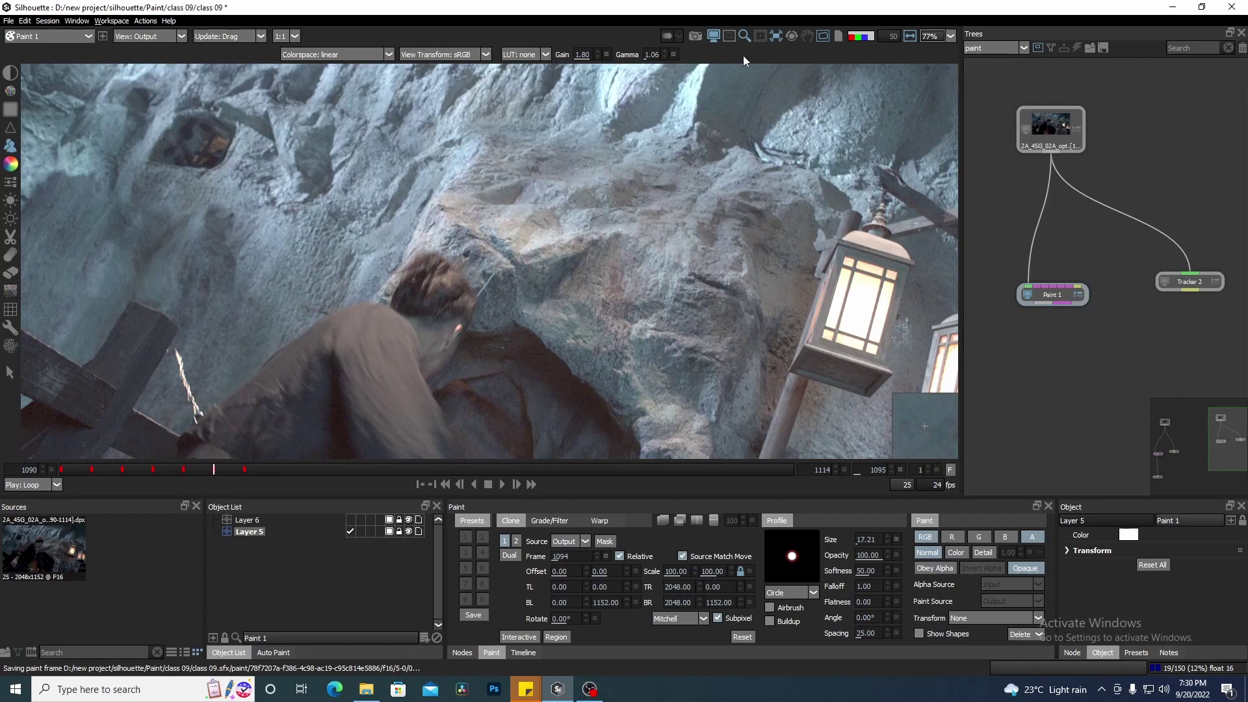
{"action": "left_click", "coordinate": [790, 38]}
{"action": "left_click", "coordinate": [783, 48]}
{"action": "scroll", "coordinate": [521, 239], "scroll_direction": "down", "scroll_amount": 3}
{"action": "left_click_drag", "start_coordinate": [214, 469], "coordinate": [63, 451]}
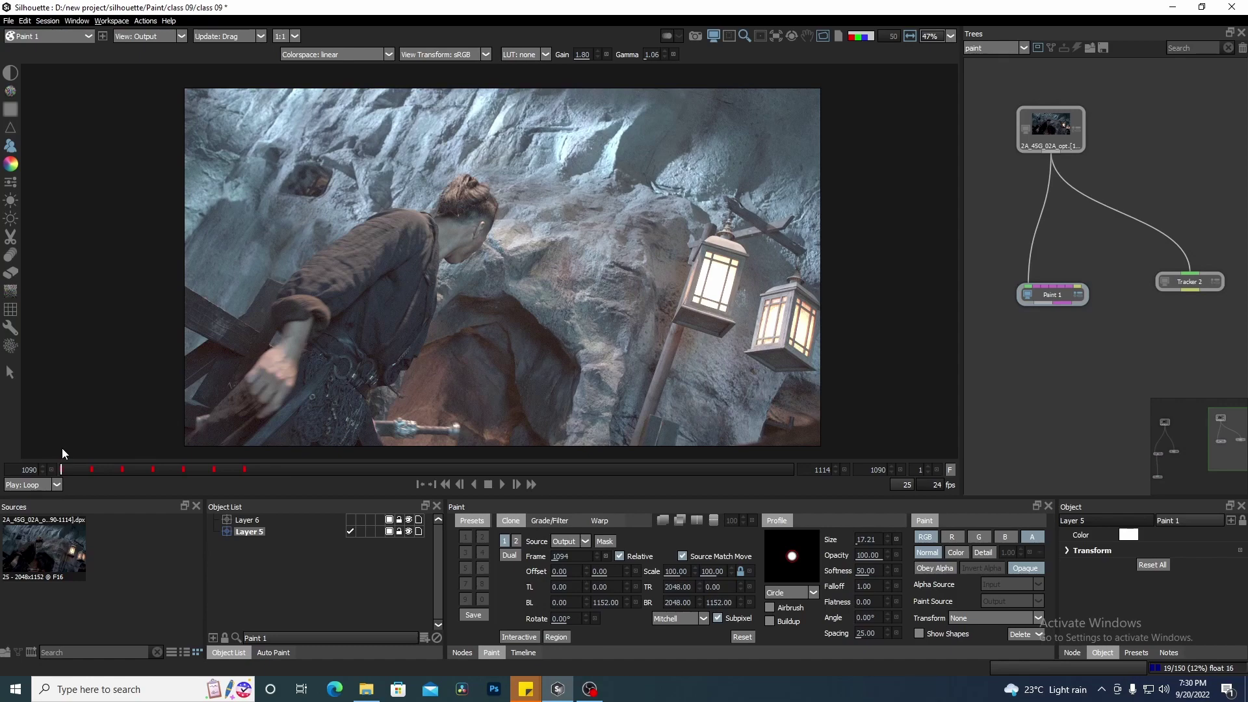
{"action": "mouse_move", "coordinate": [63, 449]}
{"action": "left_mouse_down"}
{"action": "mouse_move", "coordinate": [228, 454]}
{"action": "mouse_move", "coordinate": [60, 452]}
{"action": "left_mouse_up"}
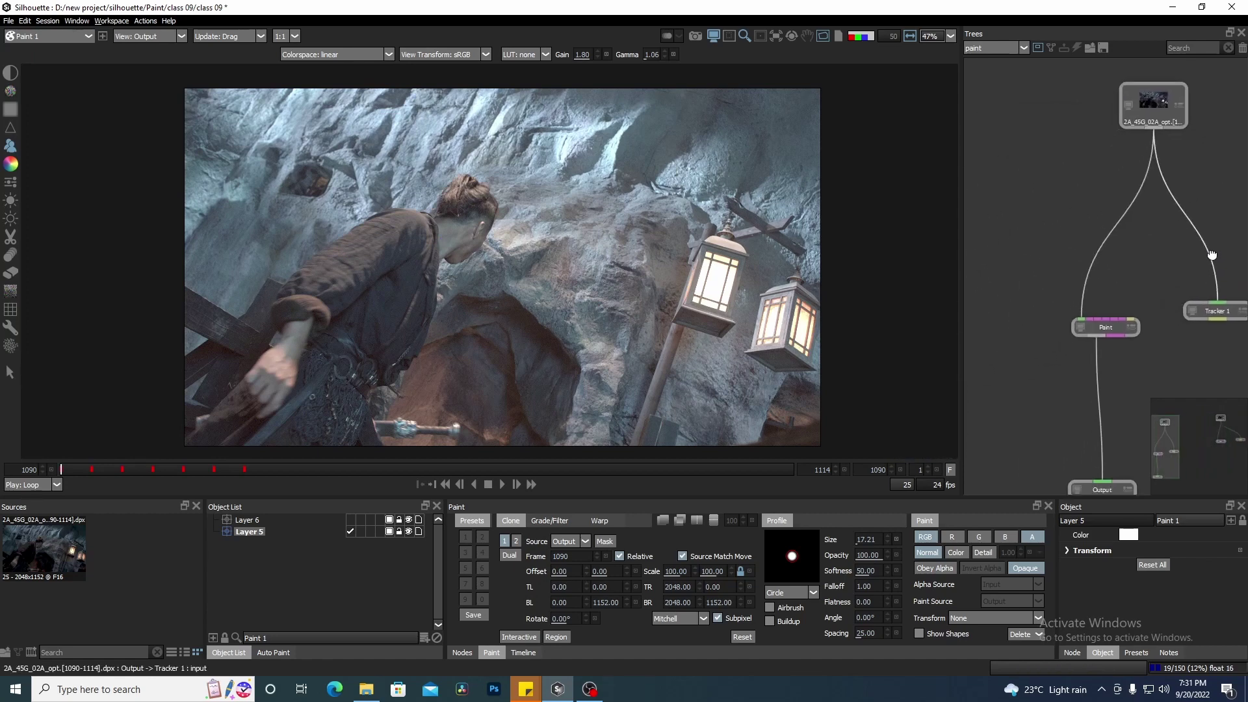
Open the Paint node that feeds the Output node and compare its result with the input on frame 1112
{"action": "left_click_drag", "start_coordinate": [1211, 255], "coordinate": [1146, 290]}
{"action": "left_click", "coordinate": [1072, 322]}
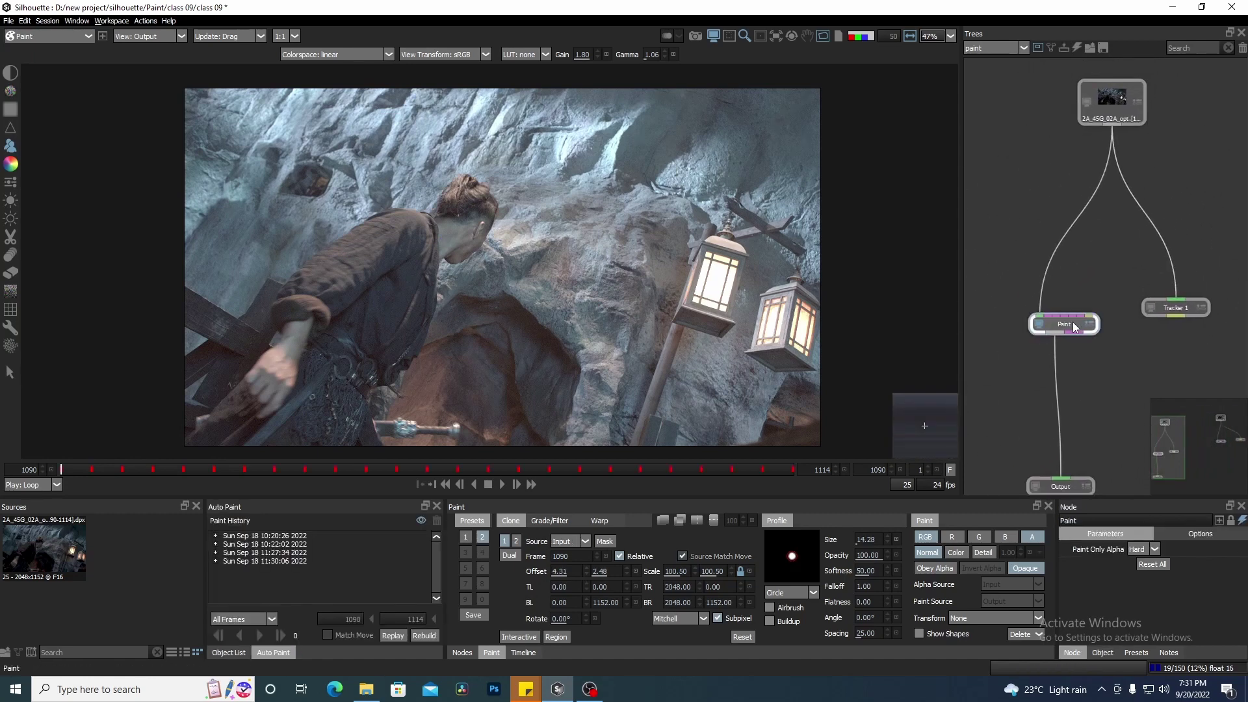
{"action": "mouse_move", "coordinate": [659, 473]}
{"action": "left_mouse_down"}
{"action": "mouse_move", "coordinate": [788, 477]}
{"action": "mouse_move", "coordinate": [34, 438]}
{"action": "mouse_move", "coordinate": [733, 492]}
{"action": "left_mouse_up"}
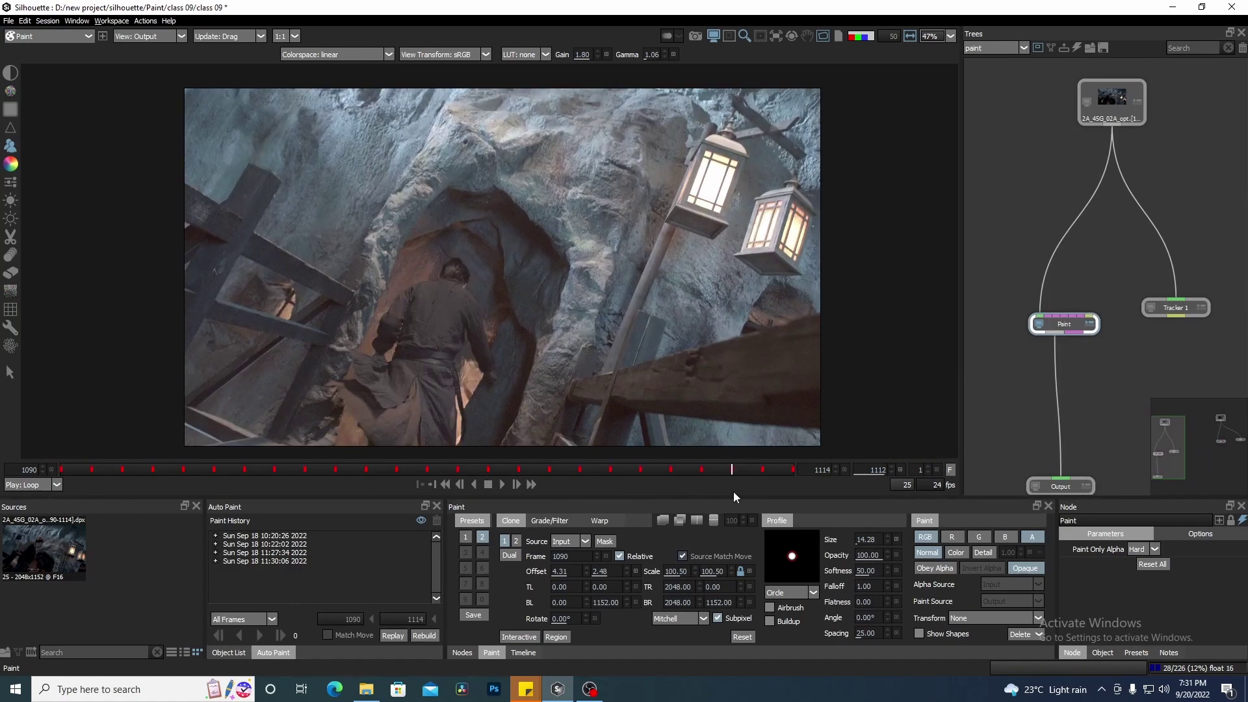
{"action": "scroll", "coordinate": [389, 273], "scroll_direction": "up", "scroll_amount": 3}
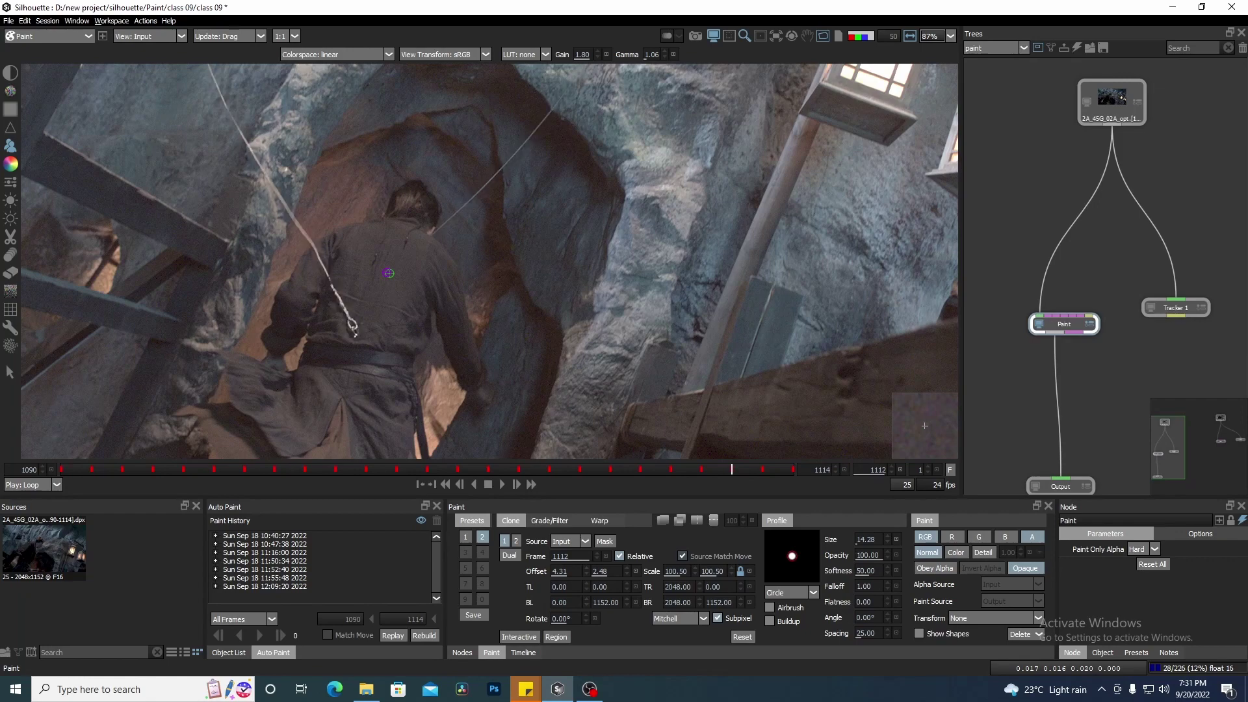
{"action": "scroll", "coordinate": [388, 273], "scroll_direction": "down", "scroll_amount": 3}
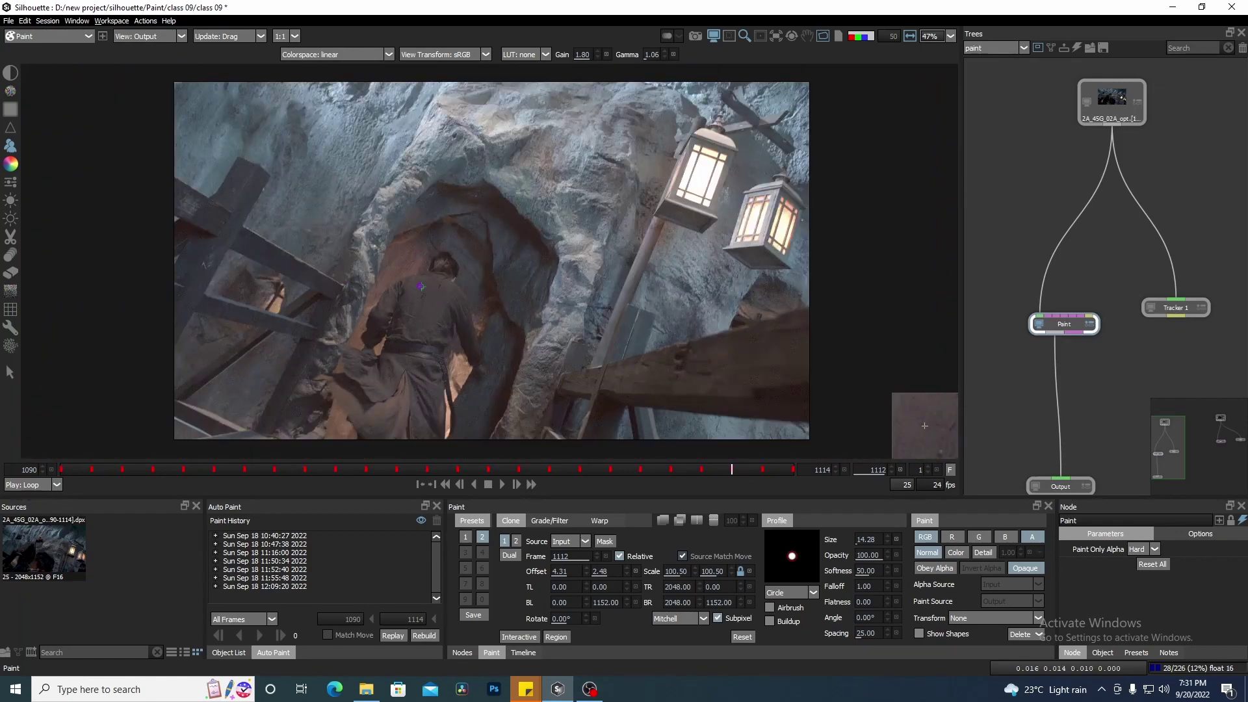
{"action": "left_click_drag", "start_coordinate": [478, 209], "coordinate": [472, 255]}
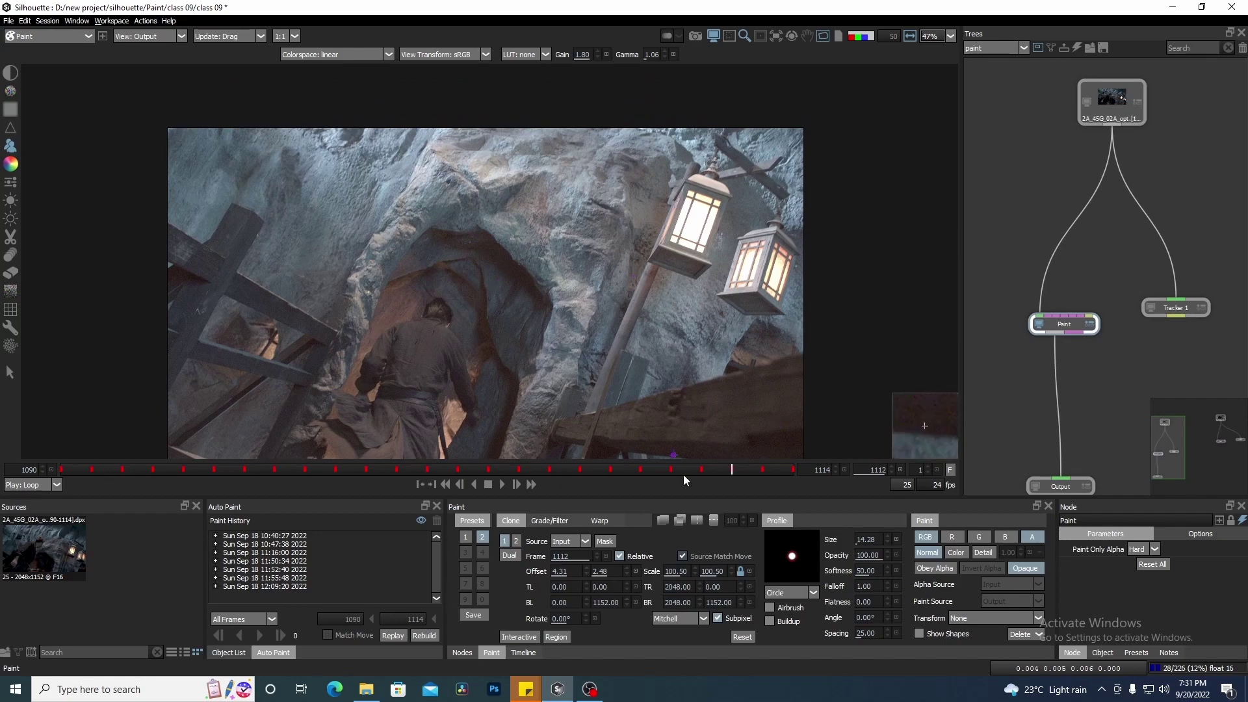
Scrub the fully painted version back to frame 1094 and examine the rock around the actor
{"action": "mouse_move", "coordinate": [727, 469]}
{"action": "left_mouse_down"}
{"action": "mouse_move", "coordinate": [790, 470]}
{"action": "mouse_move", "coordinate": [256, 450]}
{"action": "mouse_move", "coordinate": [119, 425]}
{"action": "mouse_move", "coordinate": [789, 446]}
{"action": "mouse_move", "coordinate": [430, 449]}
{"action": "mouse_move", "coordinate": [178, 420]}
{"action": "left_mouse_up"}
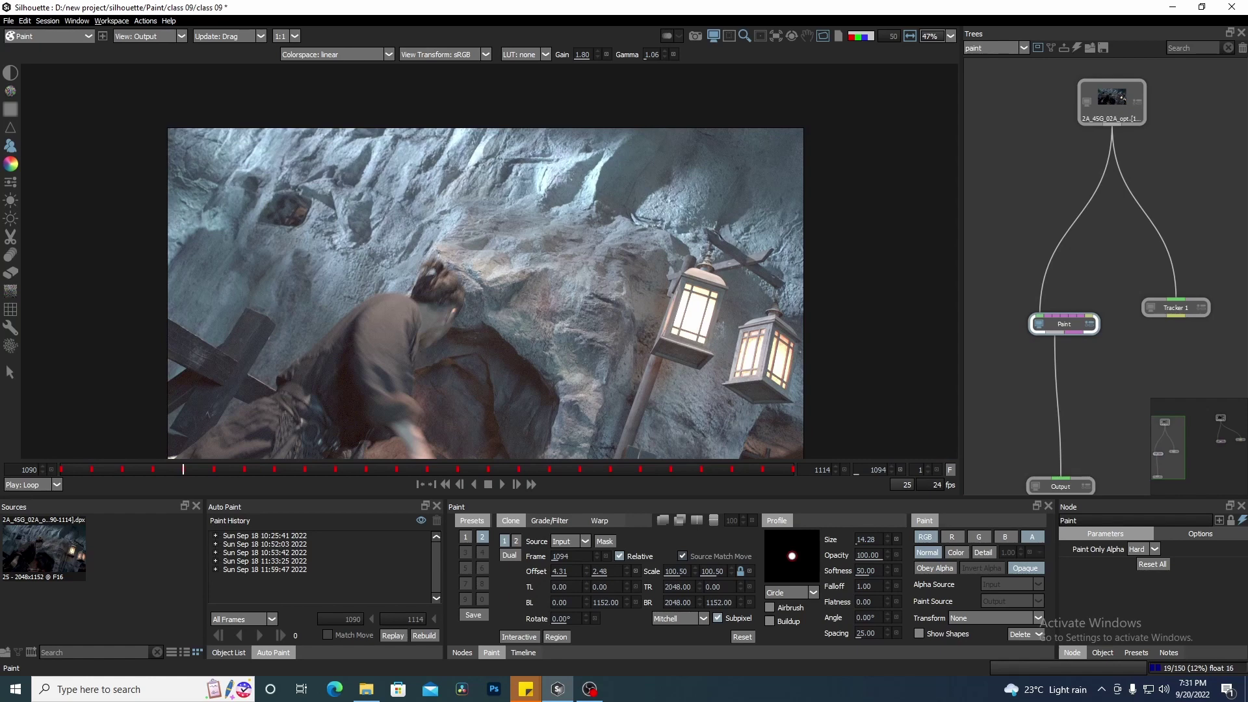
{"action": "left_click_drag", "start_coordinate": [466, 386], "coordinate": [454, 342]}
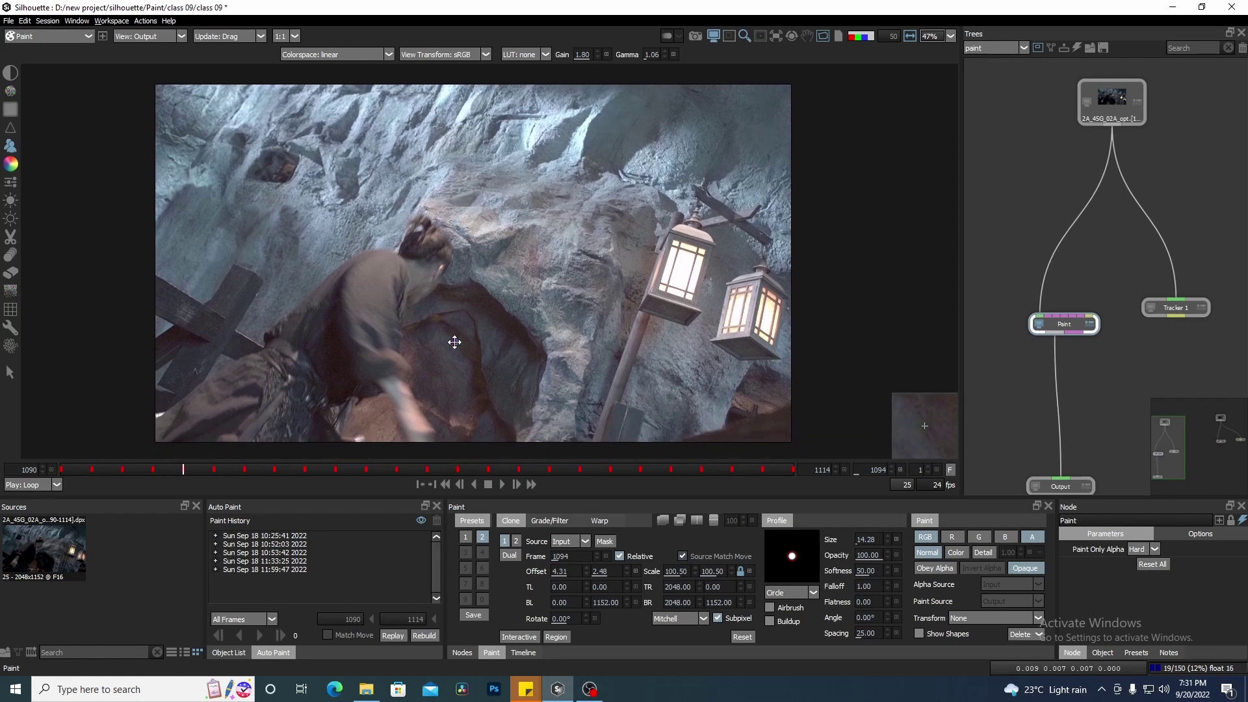
{"action": "mouse_move", "coordinate": [527, 330]}
{"action": "left_mouse_down"}
{"action": "mouse_move", "coordinate": [481, 359]}
{"action": "mouse_move", "coordinate": [508, 317]}
{"action": "left_mouse_up"}
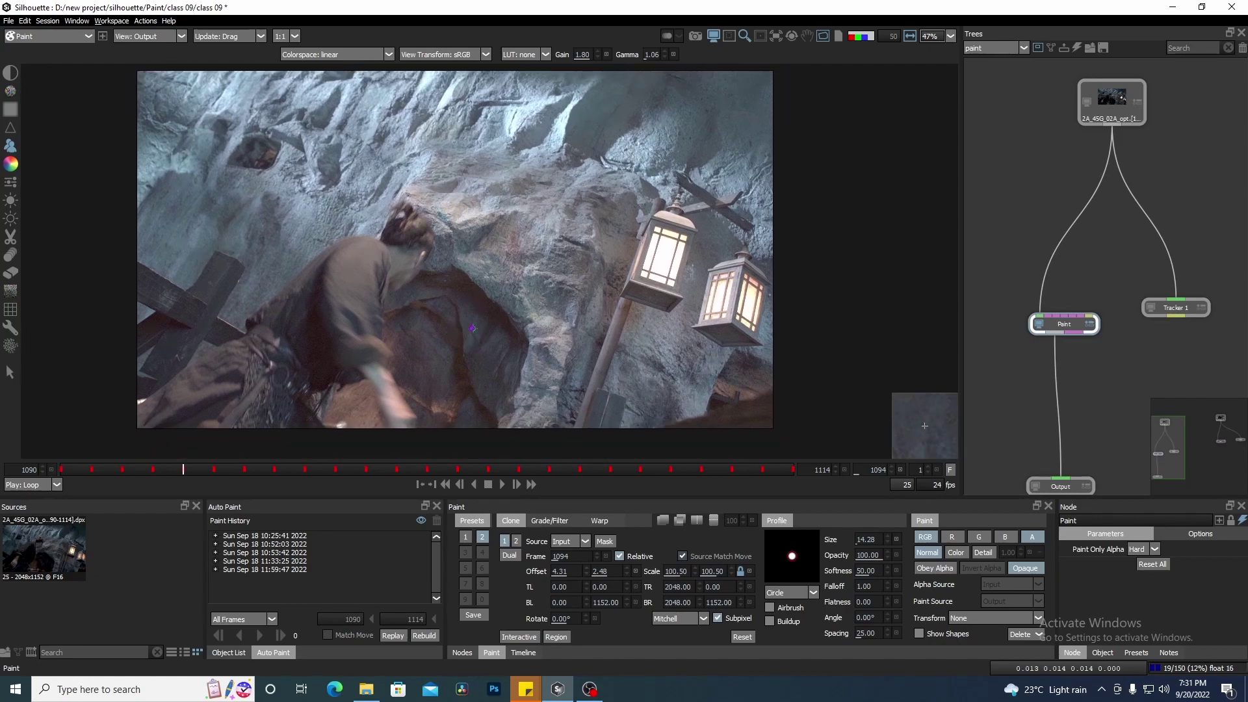